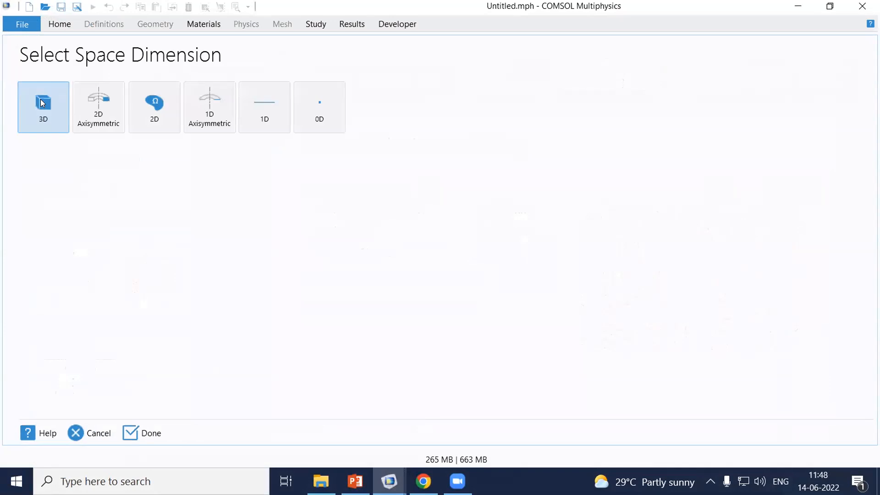
# Choose the 3D space dimension and add the General Form PDE interface from the Mathematics PDE interfaces.
pyautogui.click(48, 105)
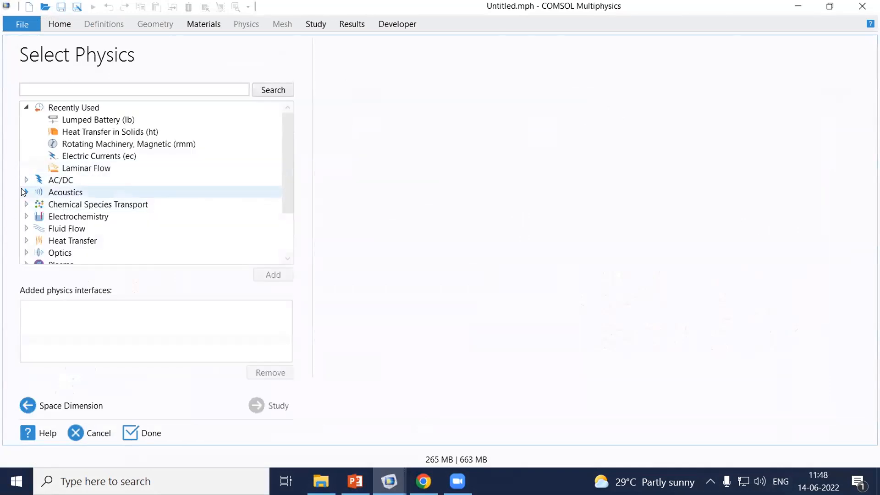
pyautogui.scroll(-3, 76, 195)
pyautogui.doubleClick(38, 249)
pyautogui.scroll(-3, 121, 165)
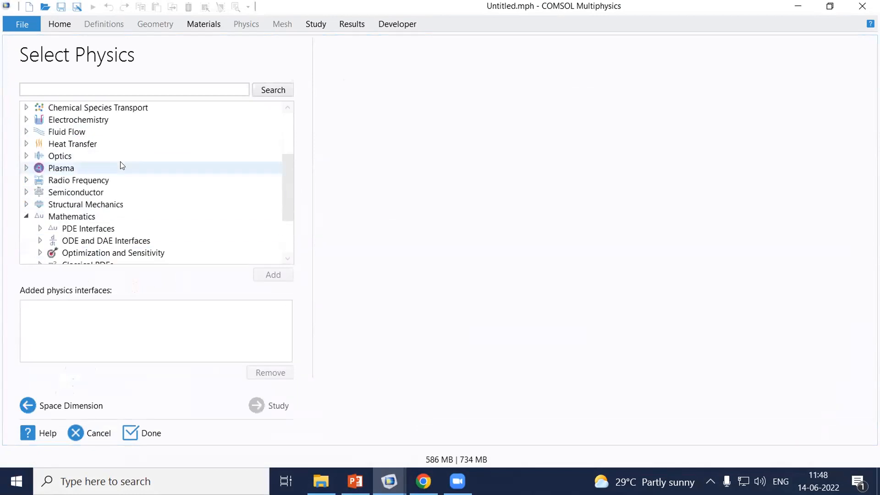
pyautogui.click(40, 156)
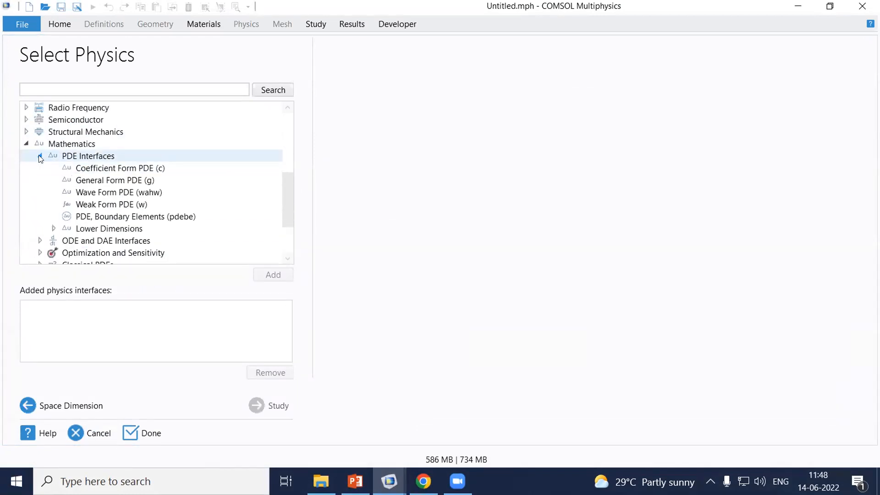
pyautogui.click(89, 183)
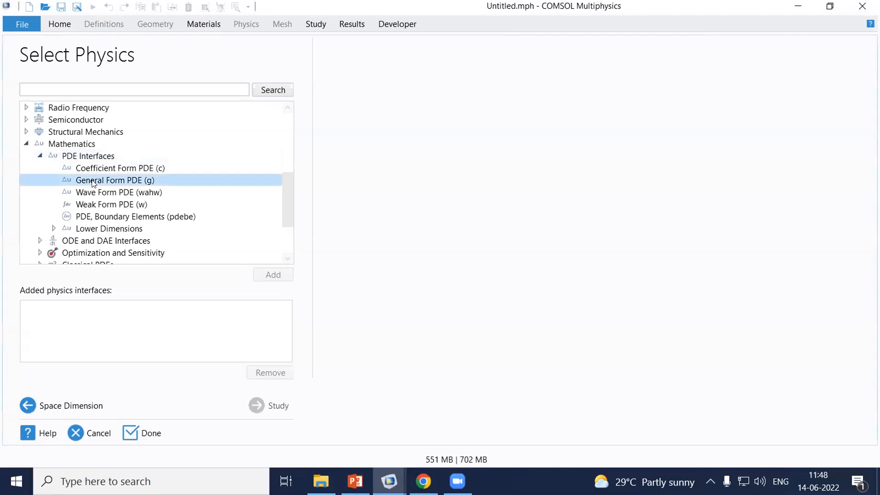
pyautogui.click(265, 273)
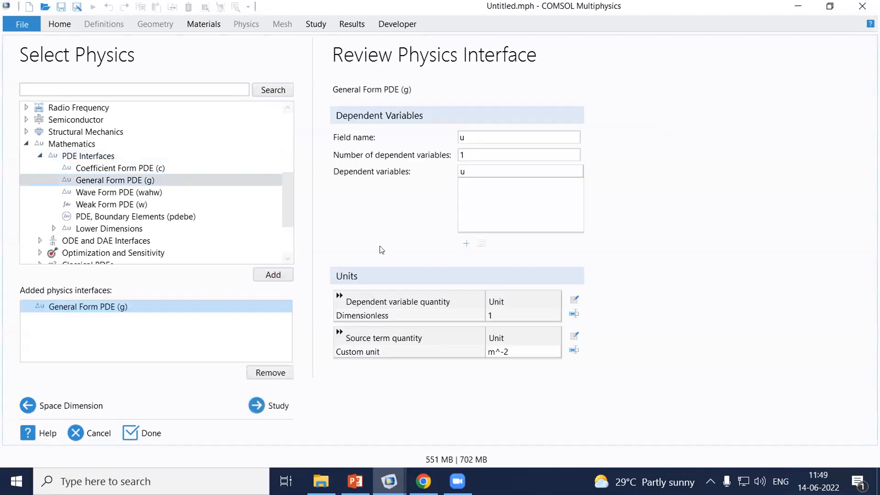
# Choose a Stationary study for the model and finish the model setup.
pyautogui.click(264, 405)
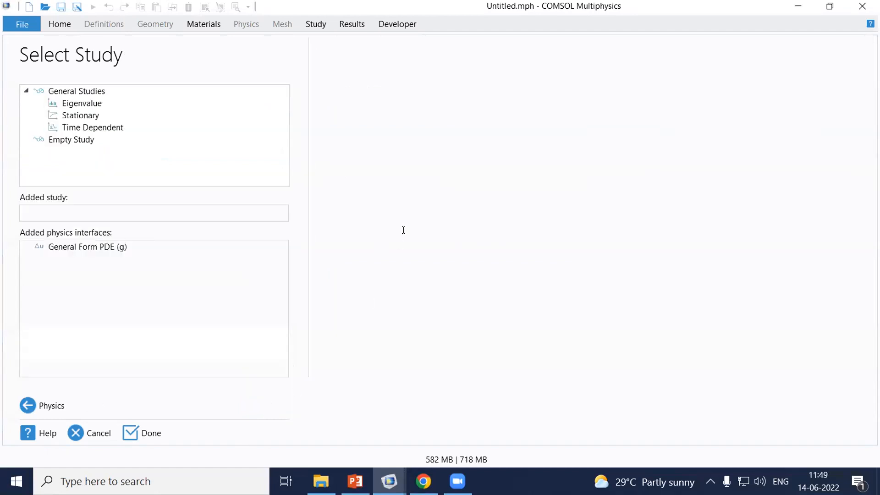
pyautogui.click(92, 115)
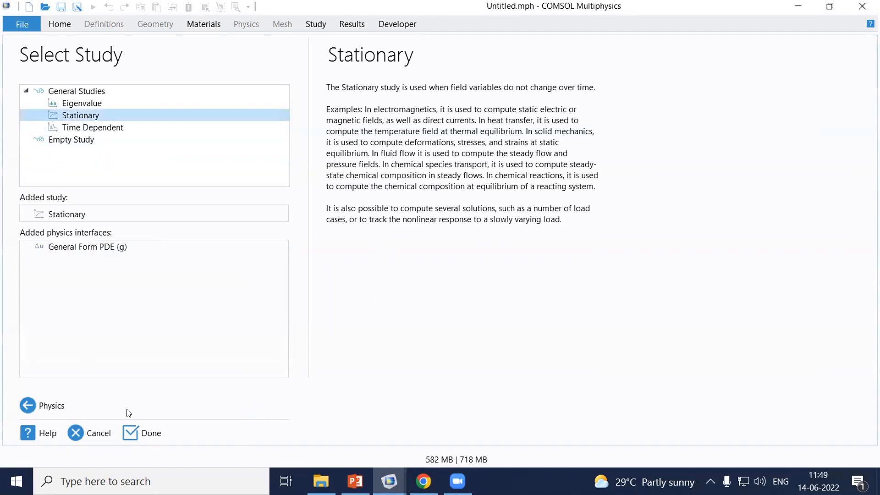
pyautogui.click(133, 428)
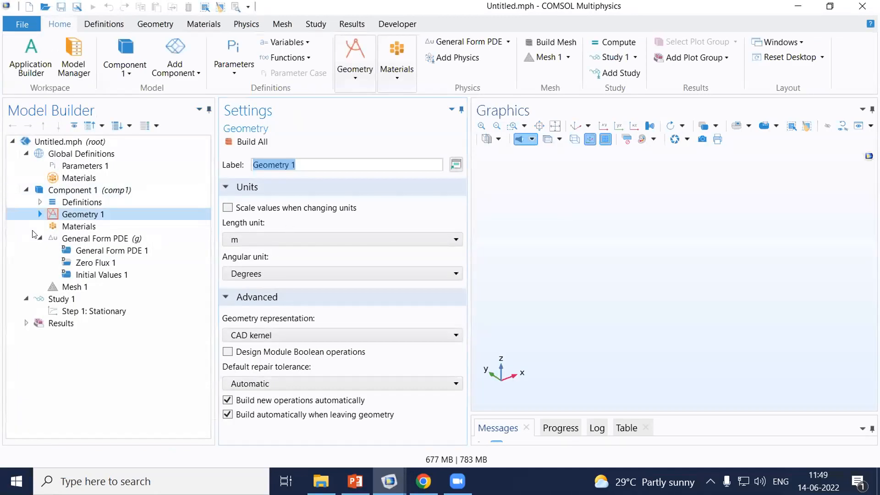
# Show the equation of General Form PDE 1 and examine its conservative flux, source term, damping and mass coefficients.
pyautogui.click(98, 239)
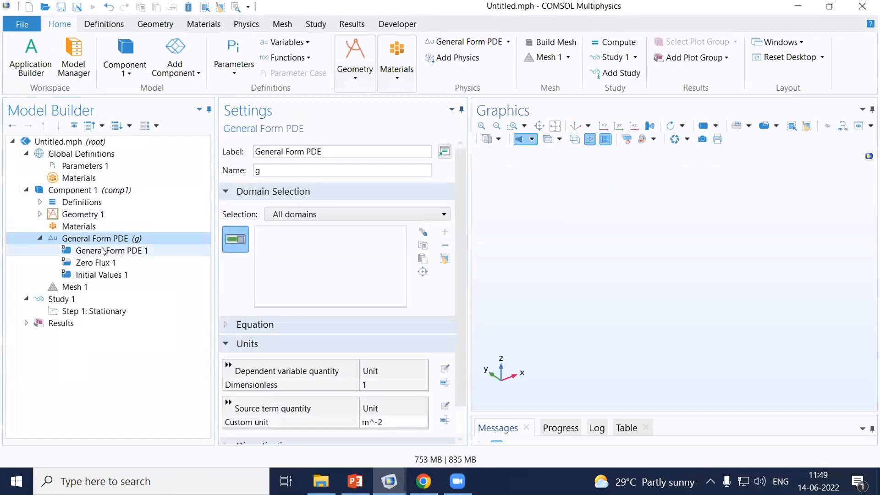
pyautogui.click(104, 251)
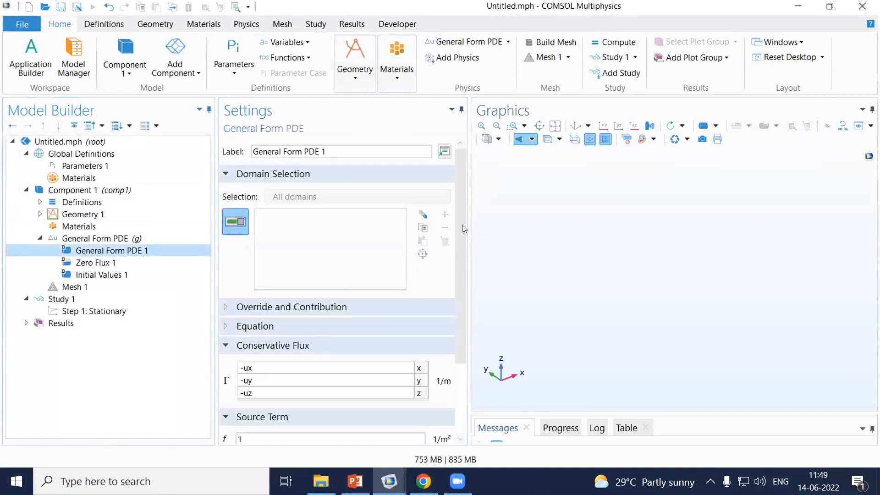
pyautogui.click(224, 324)
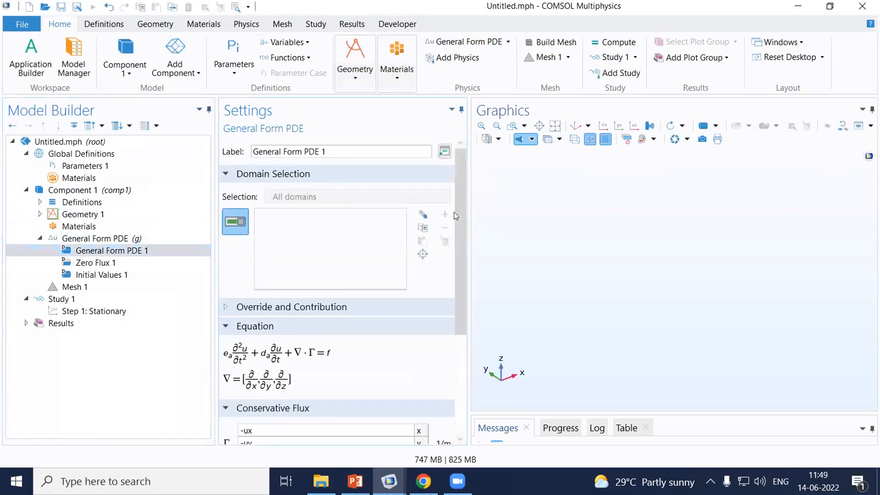
pyautogui.scroll(-3, 461, 219)
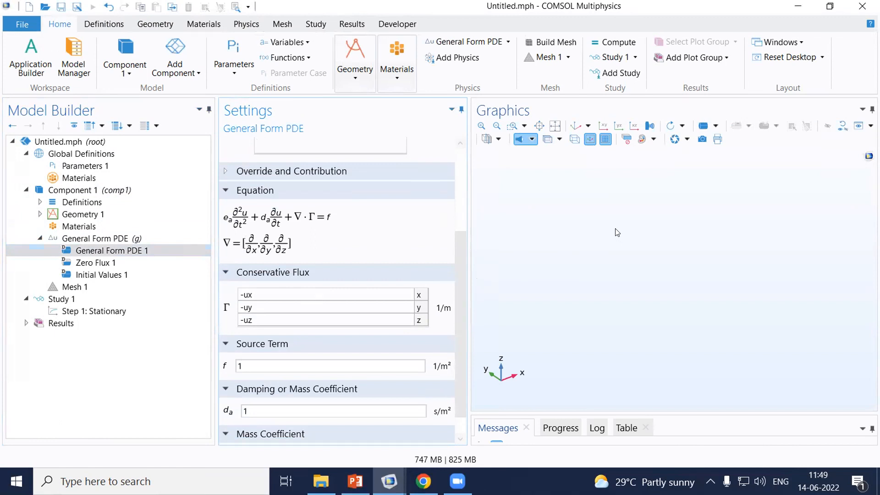
pyautogui.moveTo(459, 252); pyautogui.dragTo(461, 275)
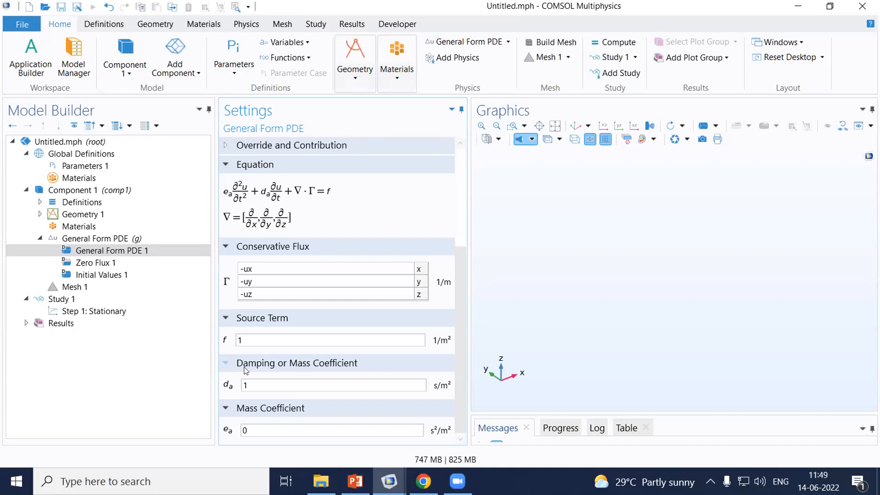
pyautogui.doubleClick(245, 430)
pyautogui.click(276, 213)
pyautogui.doubleClick(257, 383)
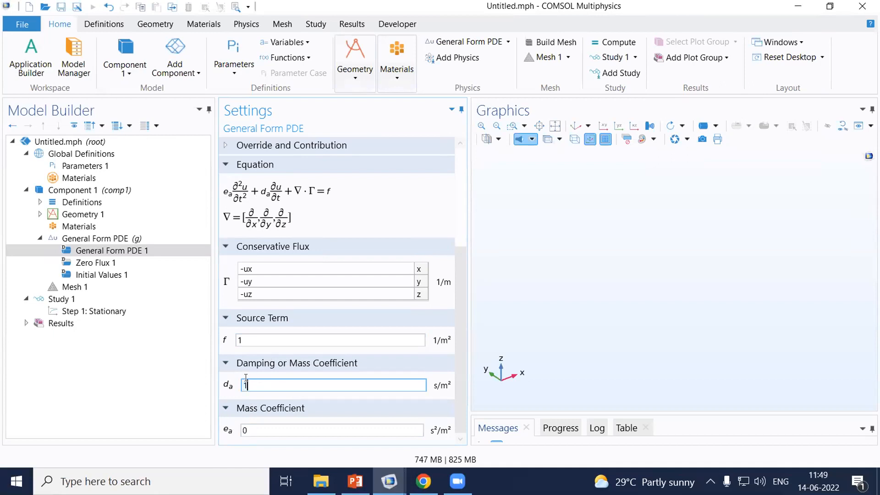
# Define the global parameters Cp with expression 100 and rho with expression 1.
pyautogui.click(83, 165)
pyautogui.click(253, 212)
pyautogui.write('Cp')
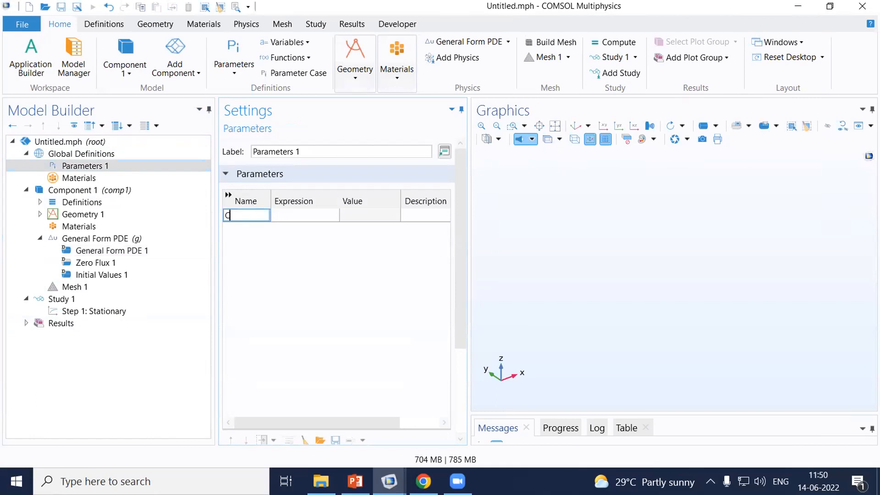
pyautogui.click(296, 211)
pyautogui.write('100')
pyautogui.click(242, 225)
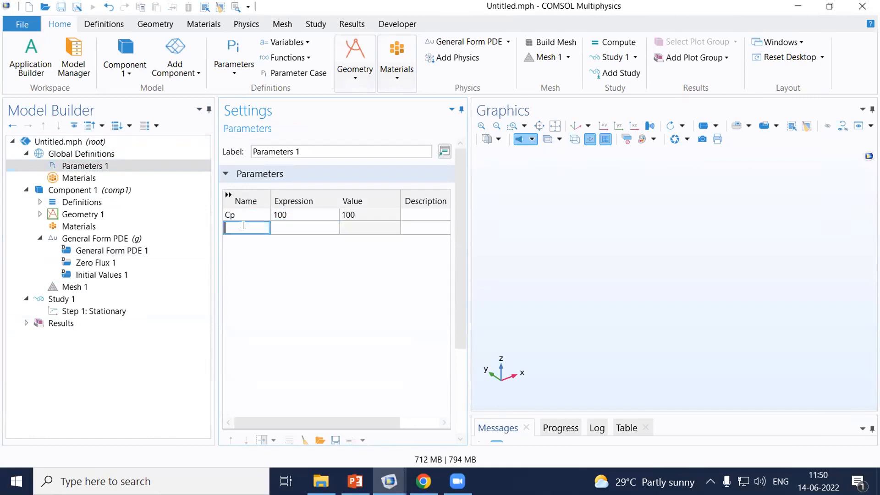
pyautogui.write('rho')
pyautogui.click(294, 228)
pyautogui.write('1')
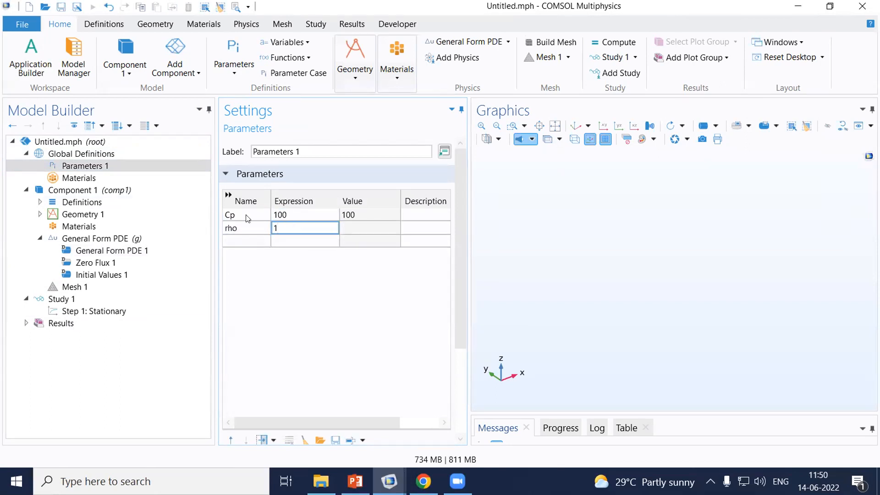
# Set the damping or mass coefficient of General Form PDE 1 to Cp*rho.
pyautogui.click(99, 250)
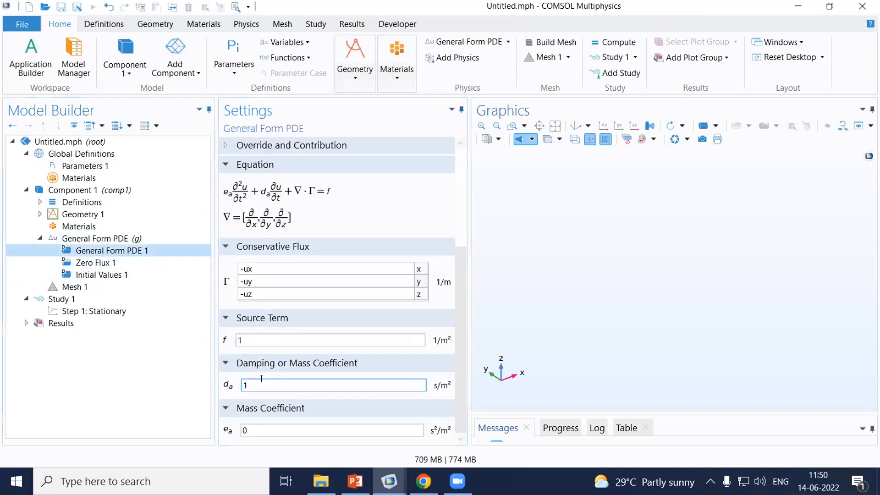
pyautogui.moveTo(254, 384); pyautogui.dragTo(223, 387)
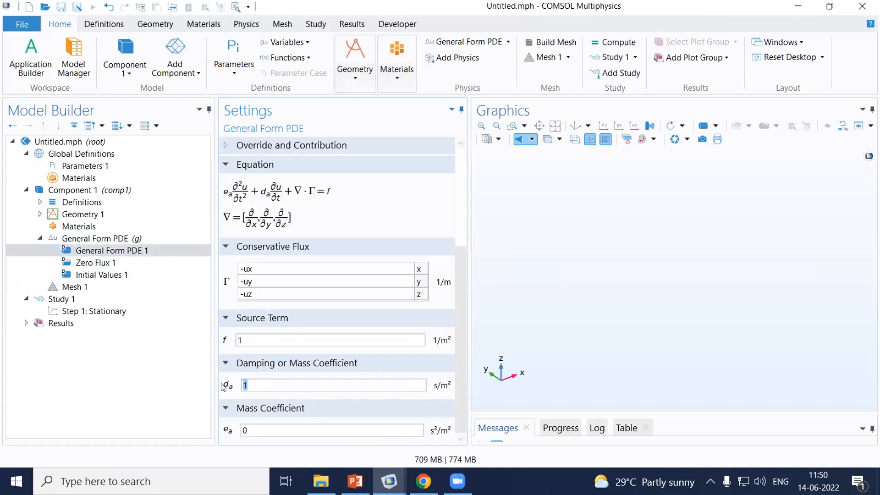
pyautogui.write('Cp*rho')
pyautogui.click(248, 270)
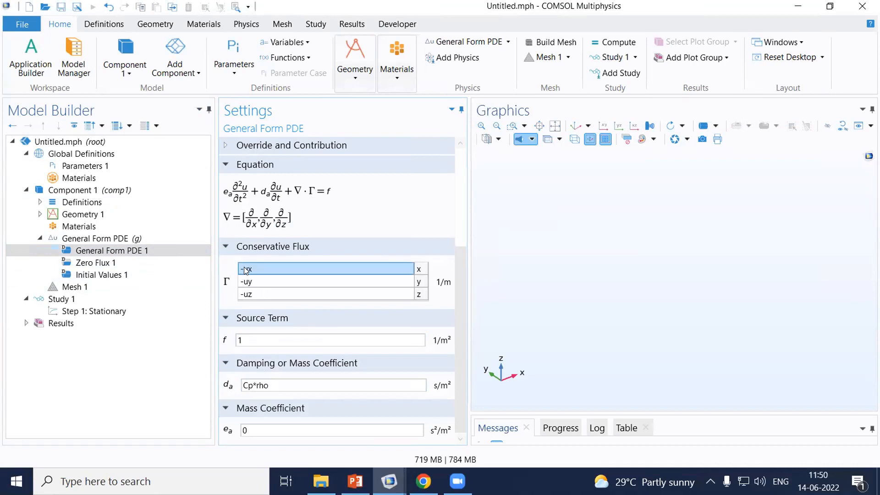
pyautogui.click(254, 270)
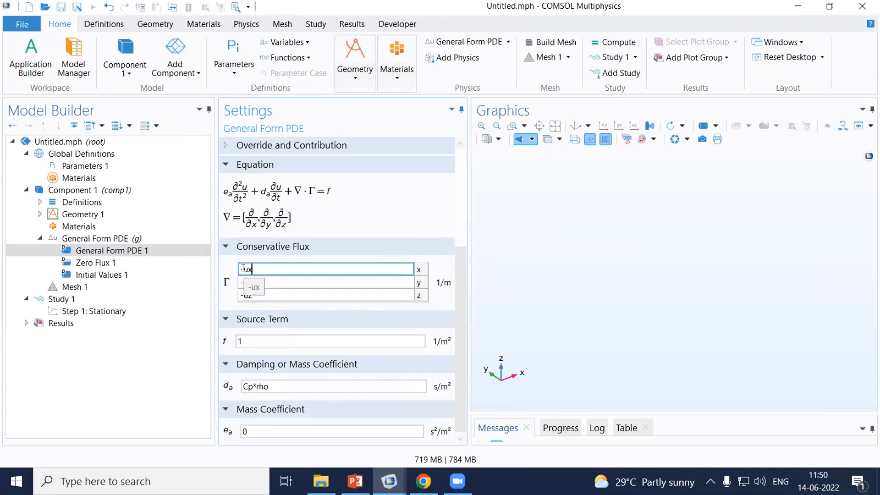
# Rename both the field name and the dependent variable of the General Form PDE interface to T.
pyautogui.click(131, 239)
pyautogui.scroll(-2, 375, 333)
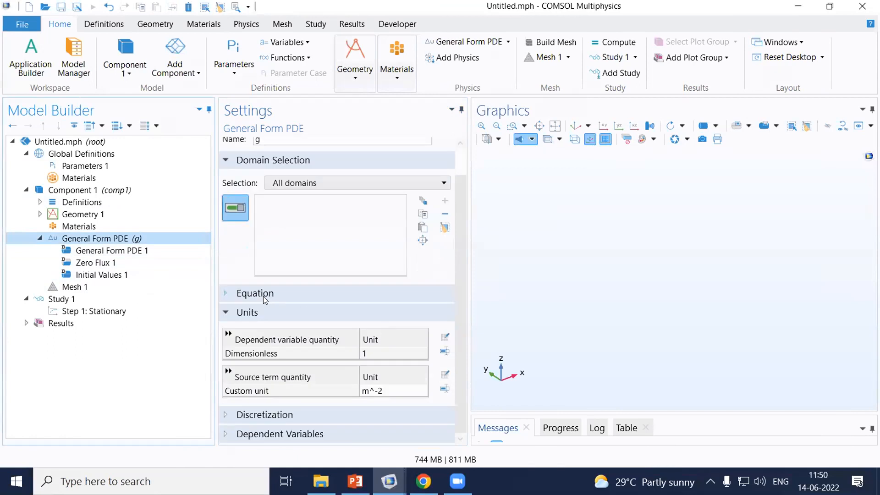
pyautogui.click(252, 435)
pyautogui.scroll(-3, 463, 308)
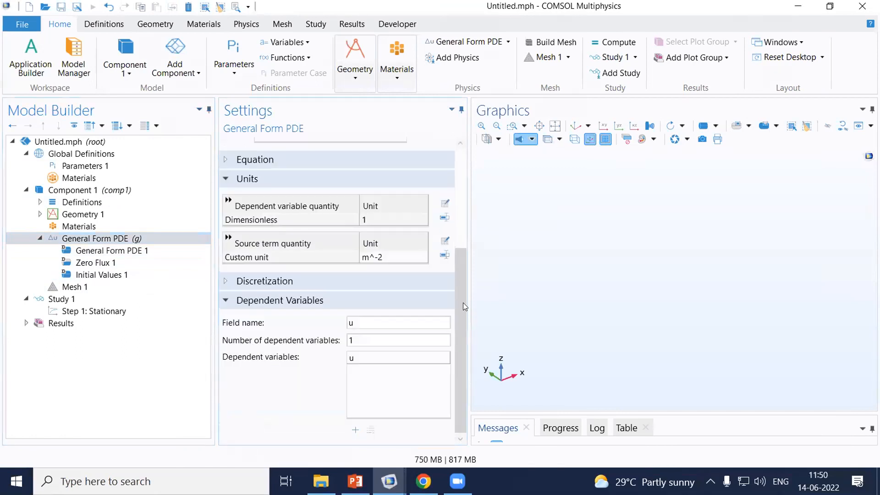
pyautogui.moveTo(358, 322); pyautogui.dragTo(299, 321)
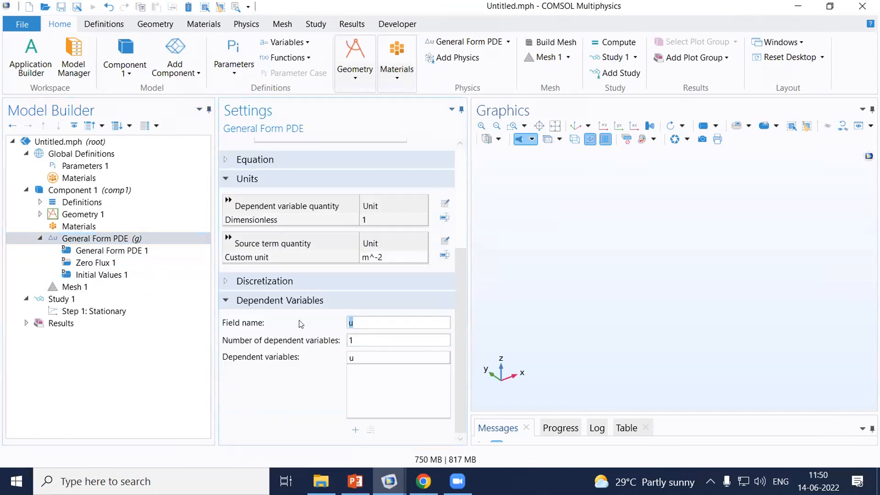
pyautogui.write('TG')
pyautogui.doubleClick(351, 323)
pyautogui.doubleClick(357, 356)
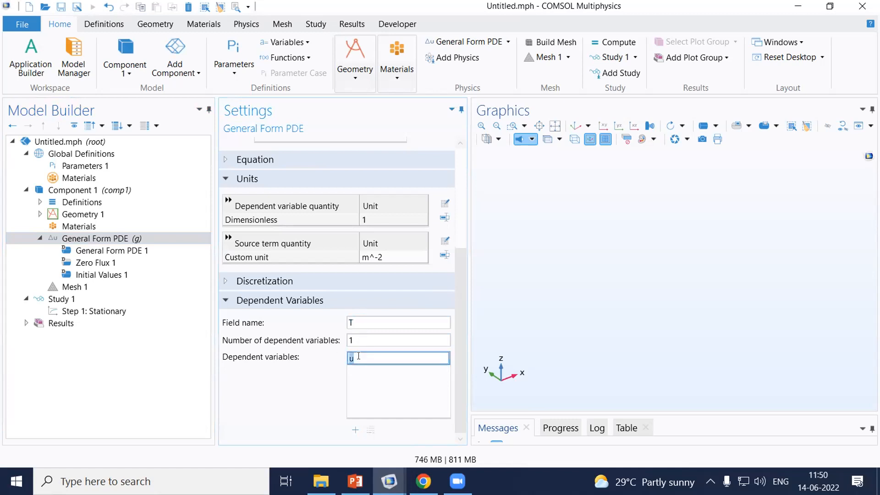
pyautogui.write('T')
# Set the x, y and z conservative flux components of General Form PDE 1 to -Tx, -Ty and -Tz.
pyautogui.click(90, 251)
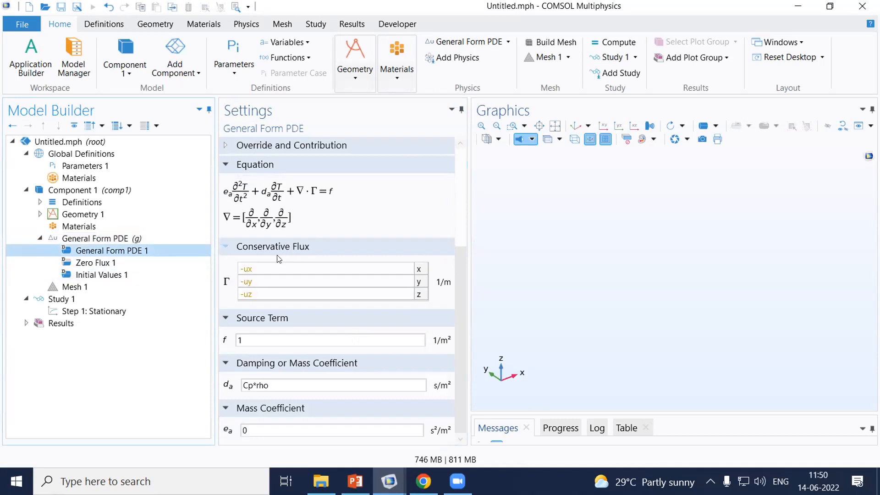
pyautogui.click(257, 269)
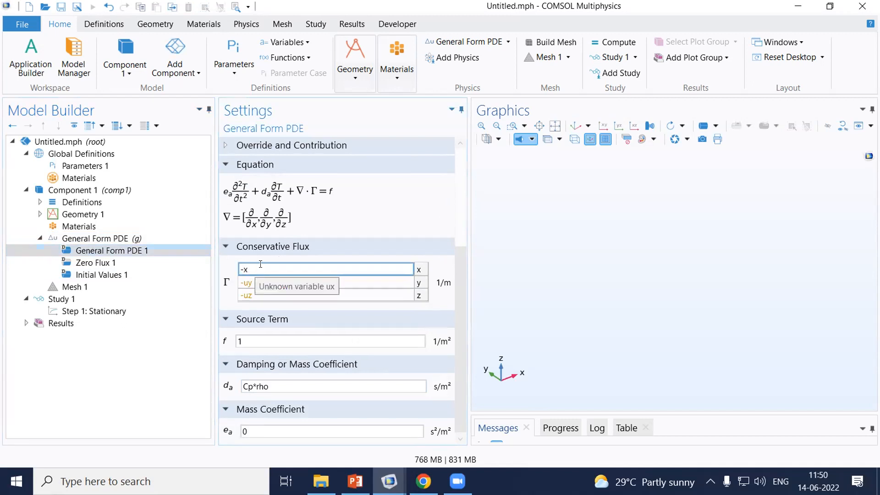
pyautogui.write('T')
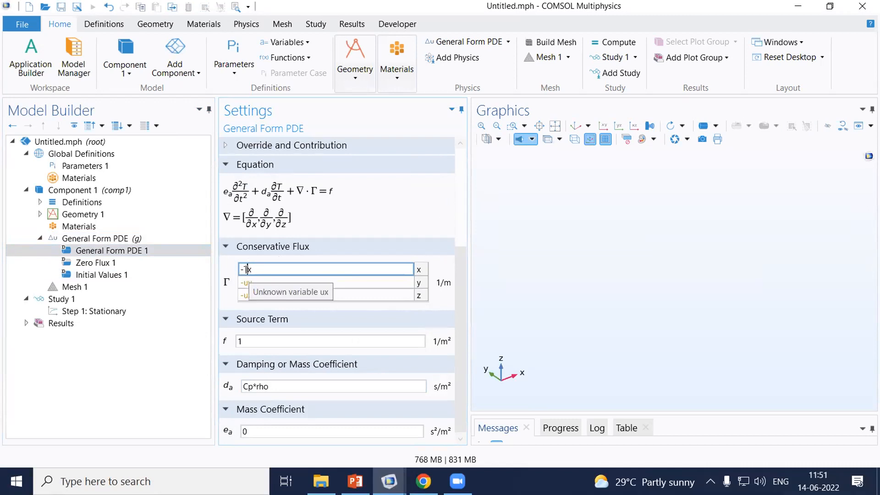
pyautogui.click(247, 281)
pyautogui.press('Delete')
pyautogui.write('T')
pyautogui.click(246, 294)
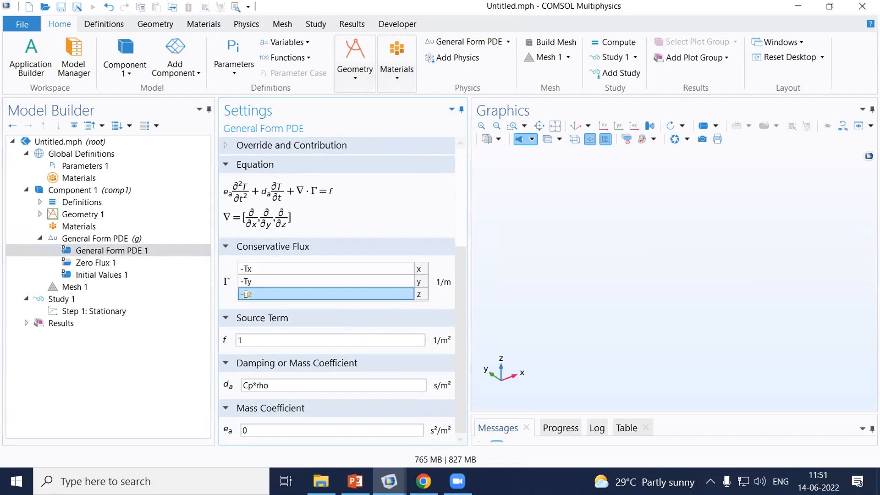
pyautogui.press('Delete')
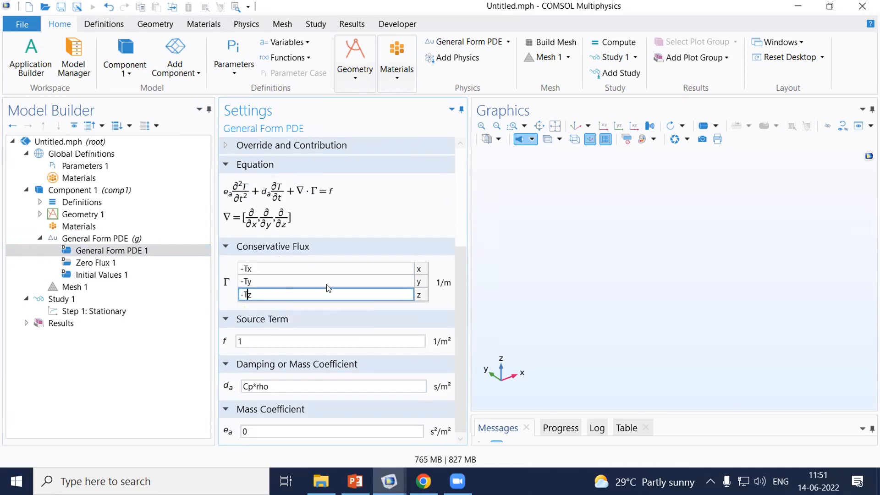
pyautogui.click(304, 261)
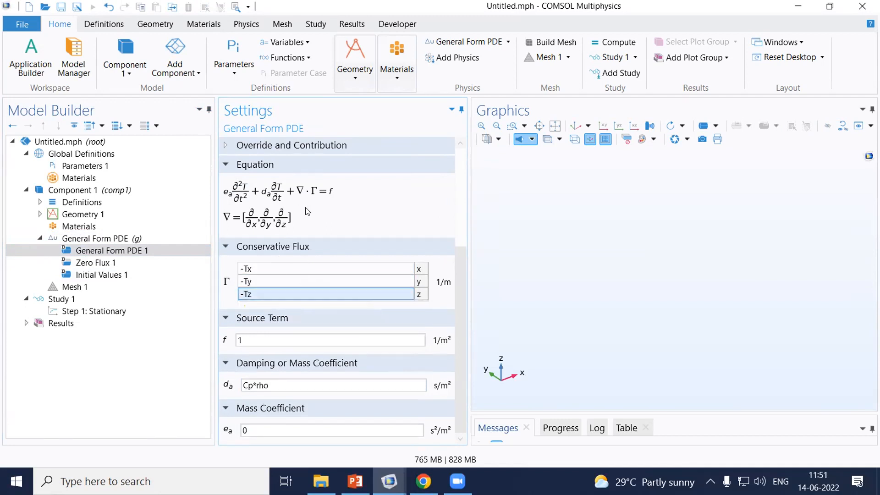
pyautogui.click(248, 339)
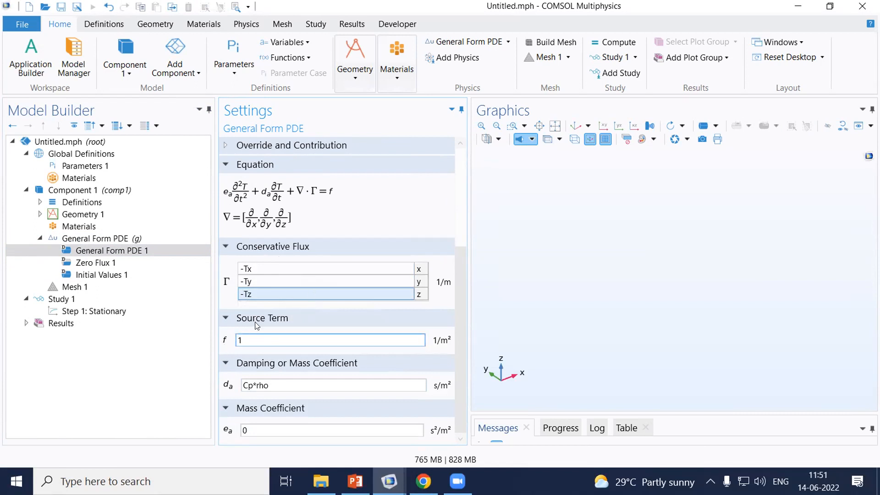
pyautogui.doubleClick(251, 341)
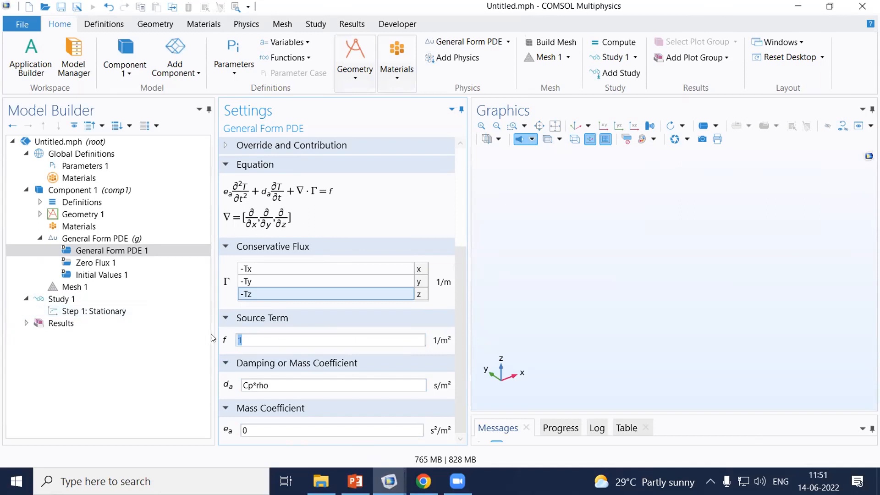
# Add a Heat Transfer in Solids physics interface to Component 1.
pyautogui.click(81, 190)
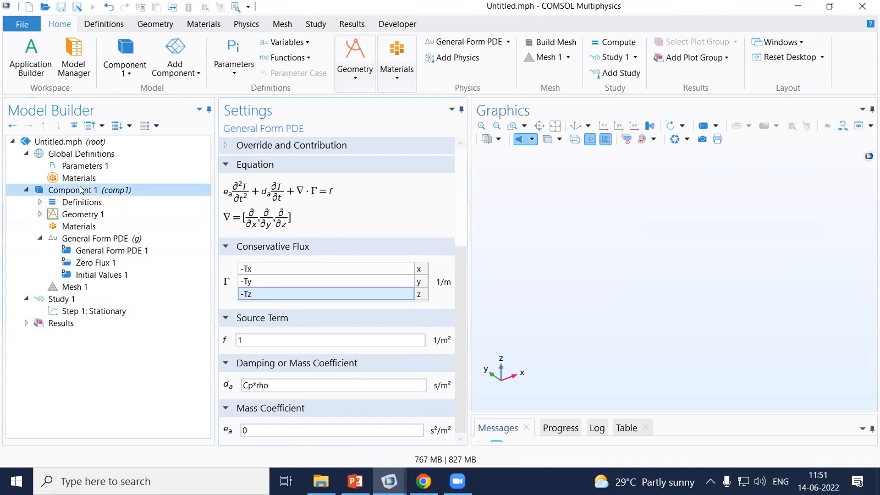
pyautogui.rightClick(87, 190)
pyautogui.click(134, 161)
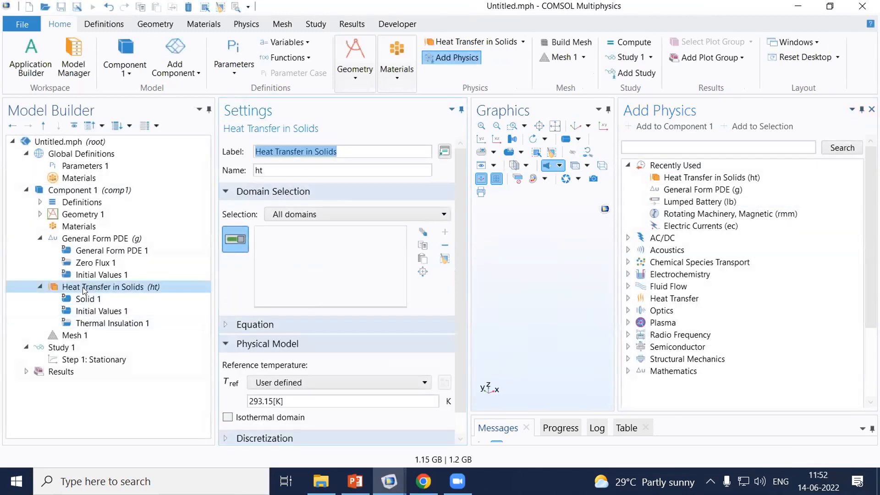
# Examine the stationary equation of Heat Transfer in Solids, compare it with the General Form PDE settings, and view the Solid 1 settings.
pyautogui.click(95, 241)
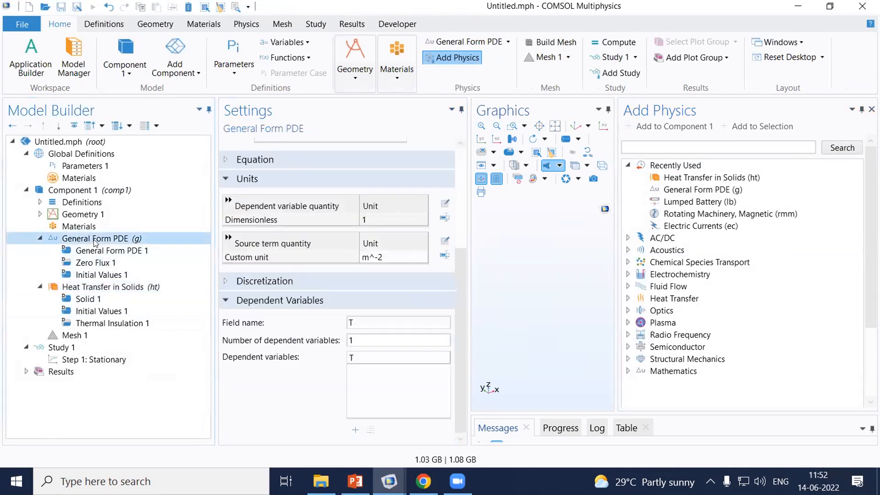
pyautogui.click(103, 287)
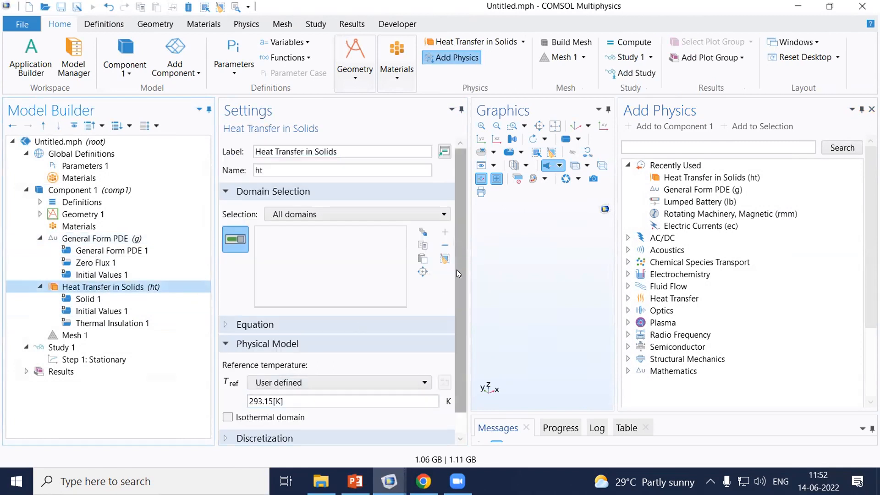
pyautogui.scroll(-1, 456, 269)
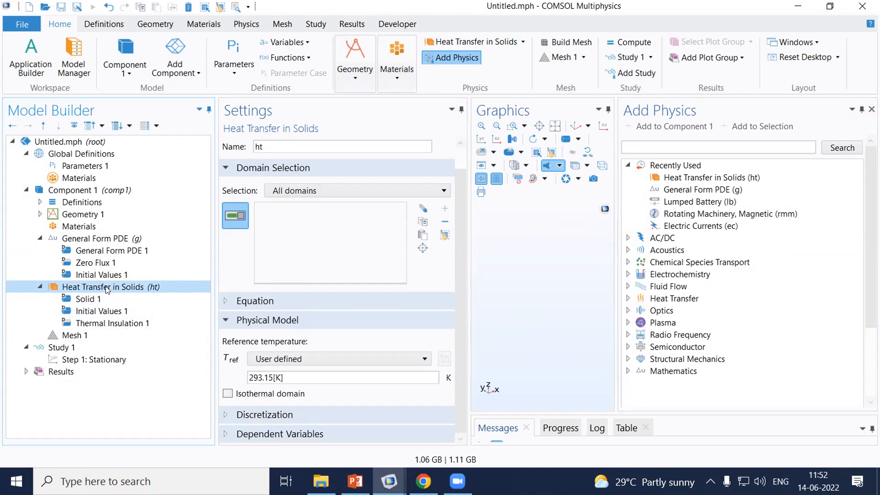
pyautogui.click(223, 301)
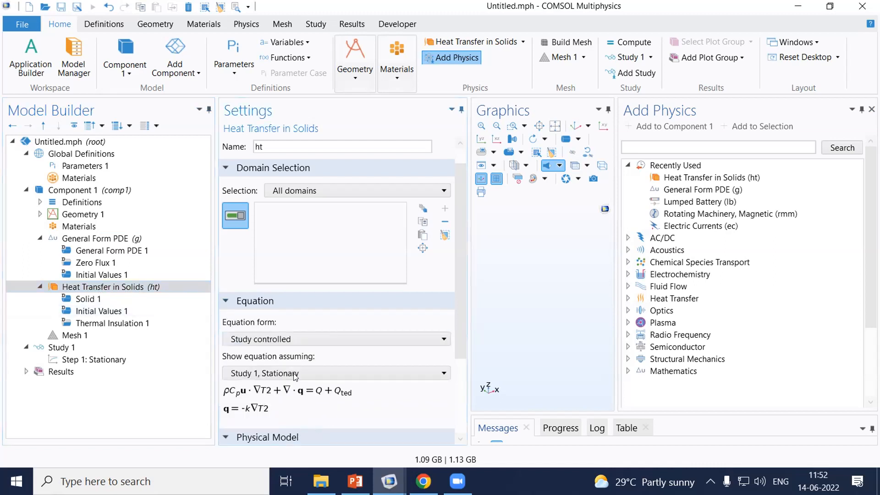
pyautogui.click(98, 240)
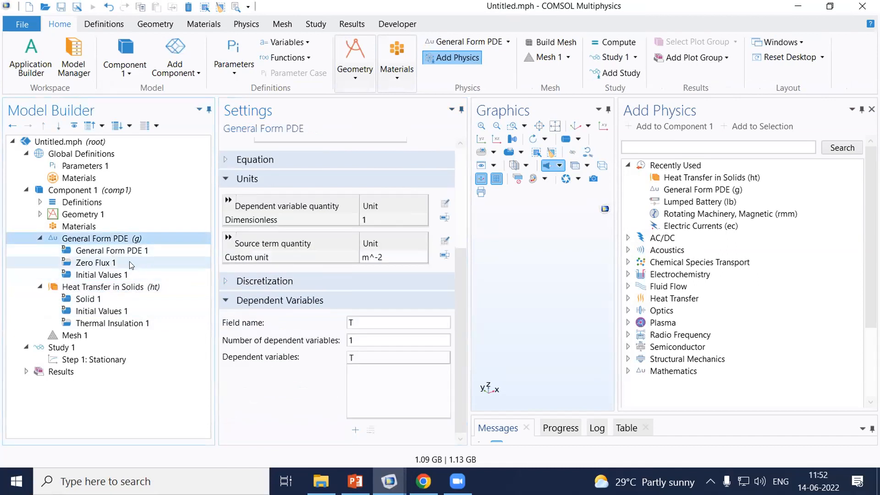
pyautogui.click(110, 287)
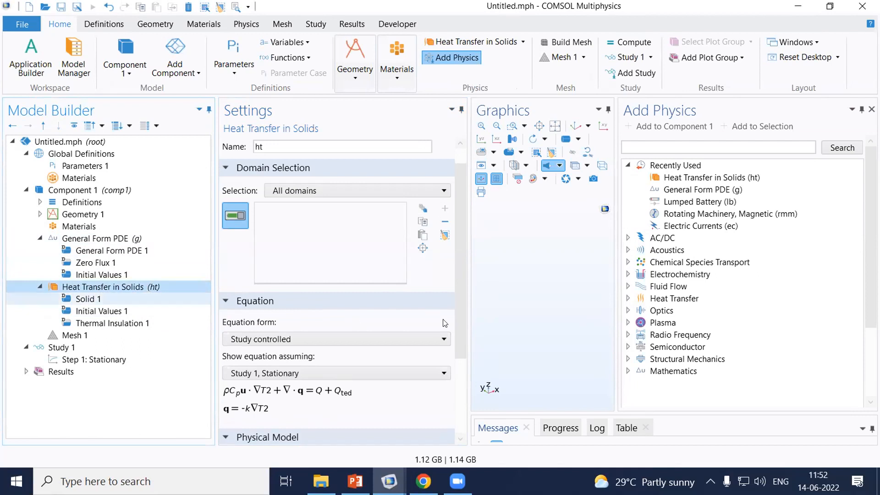
pyautogui.moveTo(455, 295); pyautogui.dragTo(461, 378)
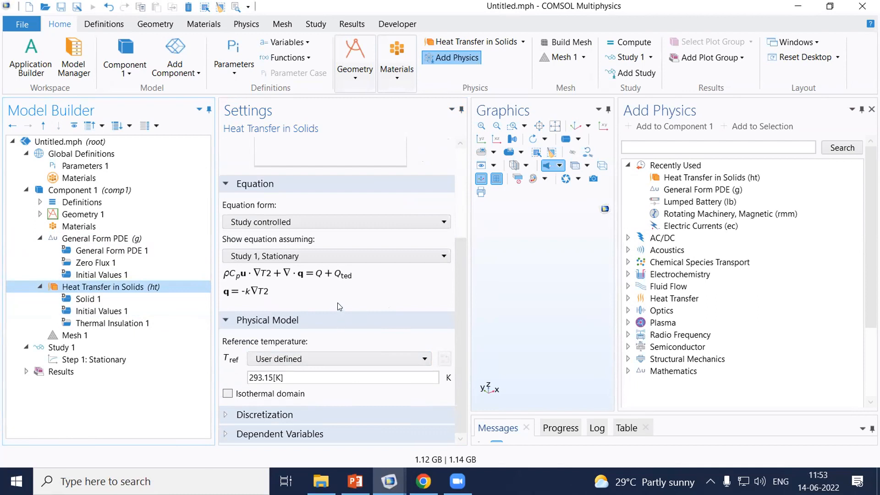
pyautogui.click(91, 300)
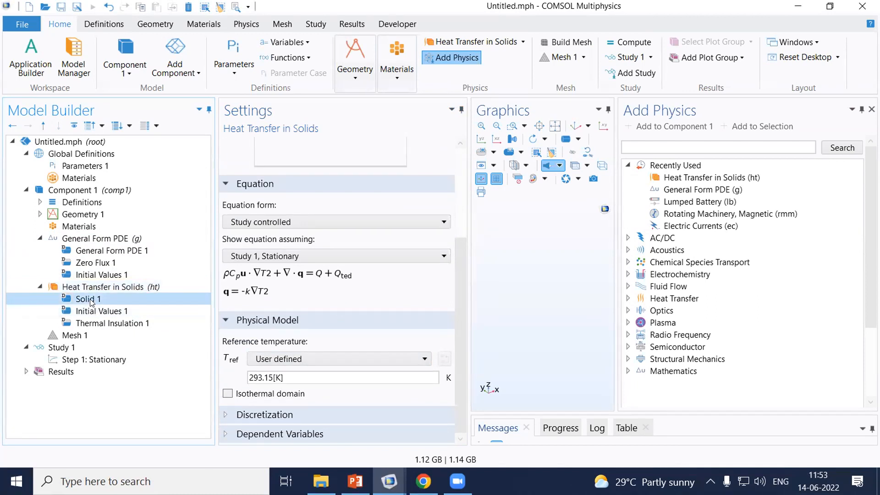
pyautogui.moveTo(460, 257)
pyautogui.mouseDown()
pyautogui.moveTo(456, 360)
pyautogui.moveTo(472, 302)
pyautogui.moveTo(467, 261)
pyautogui.mouseUp()
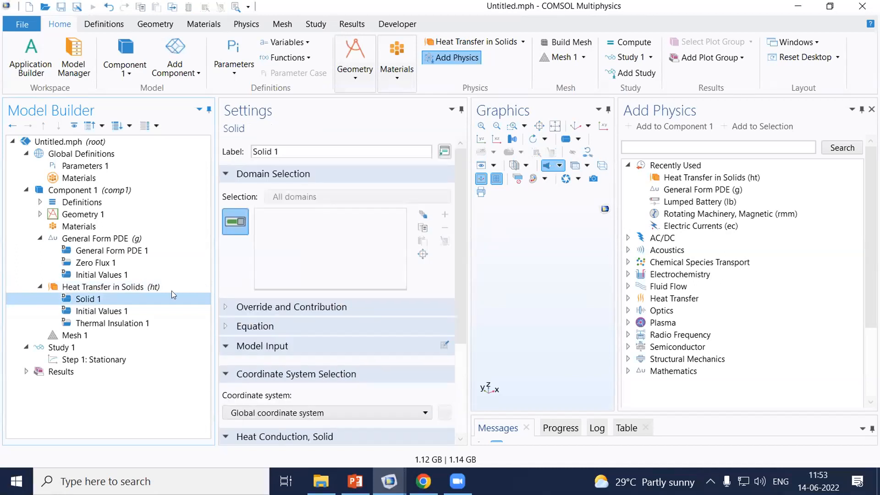
# Add a domain Heat Source to Heat Transfer in Solids and review its equation and general source settings.
pyautogui.click(106, 286)
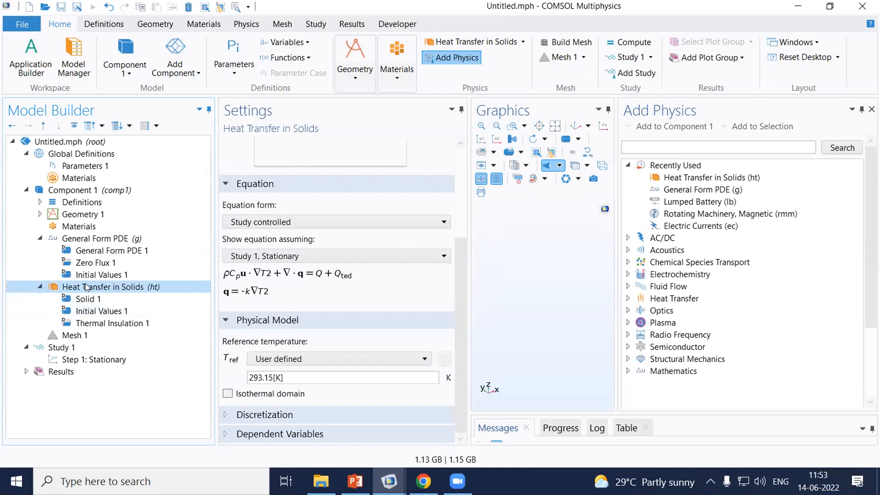
pyautogui.rightClick(86, 287)
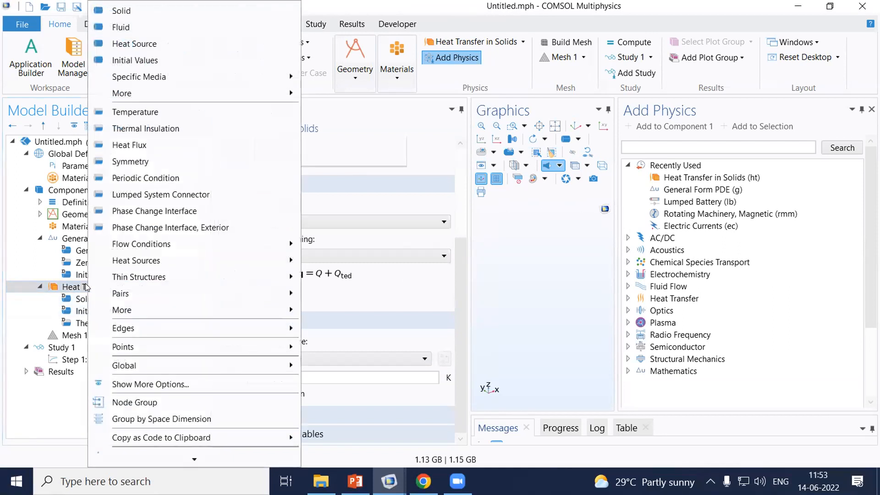
pyautogui.click(159, 43)
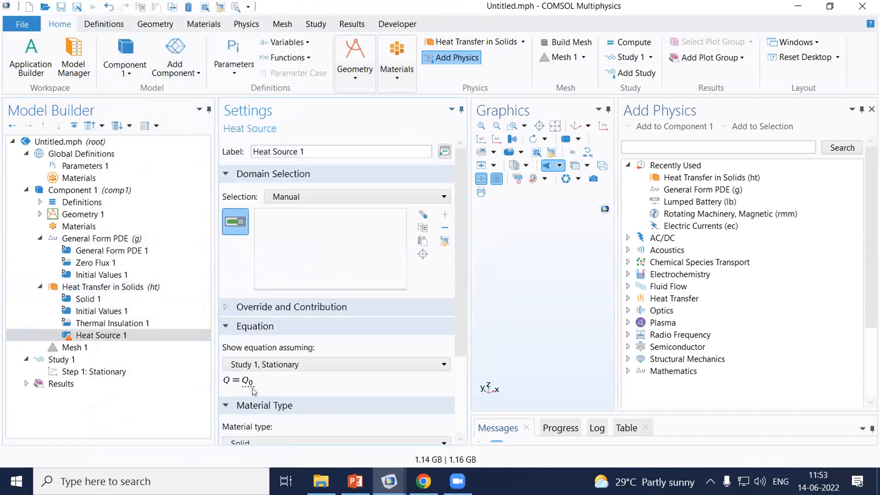
pyautogui.click(106, 339)
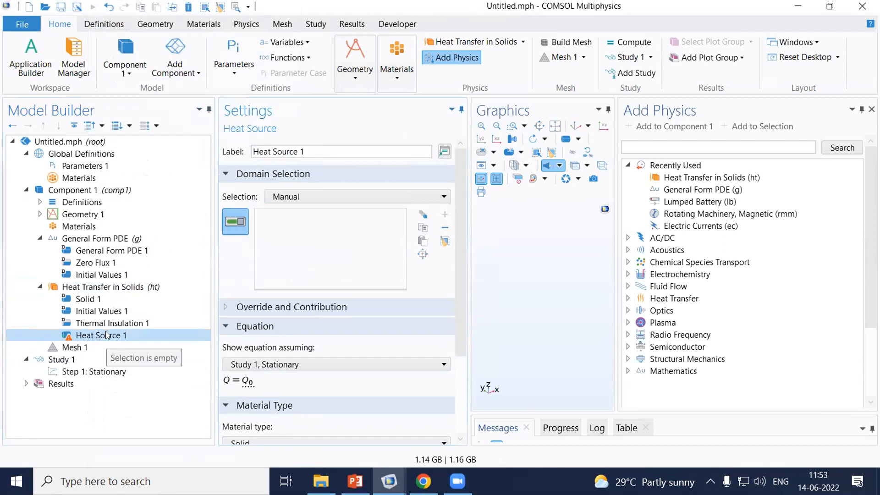
pyautogui.scroll(-3, 454, 275)
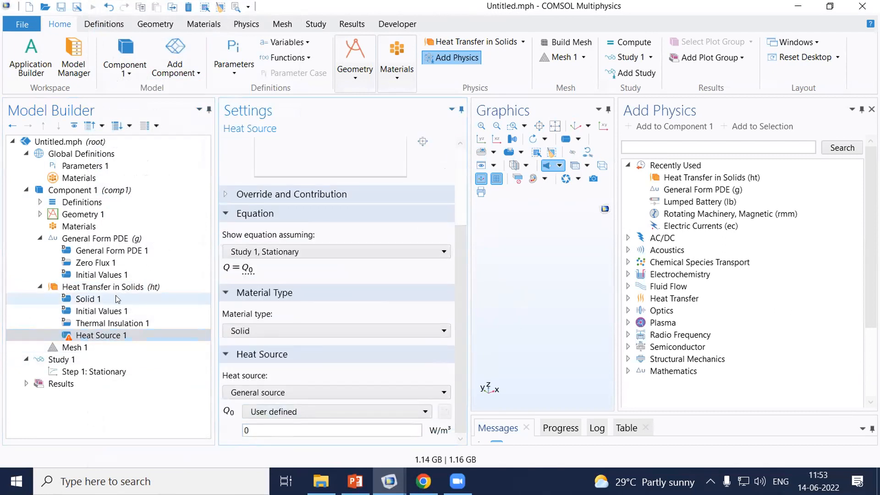
# Inspect the equation and material property settings of Solid 1, and compare the General Form PDE and Heat Transfer in Solids interfaces.
pyautogui.click(86, 299)
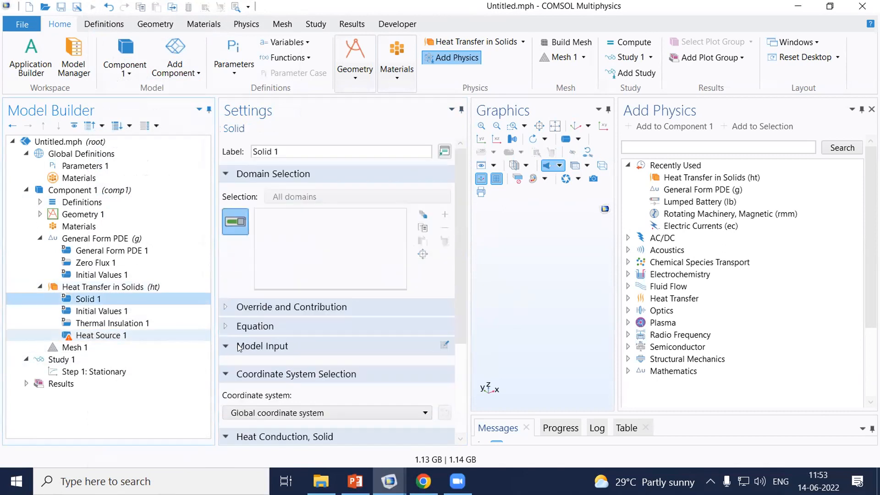
pyautogui.click(277, 325)
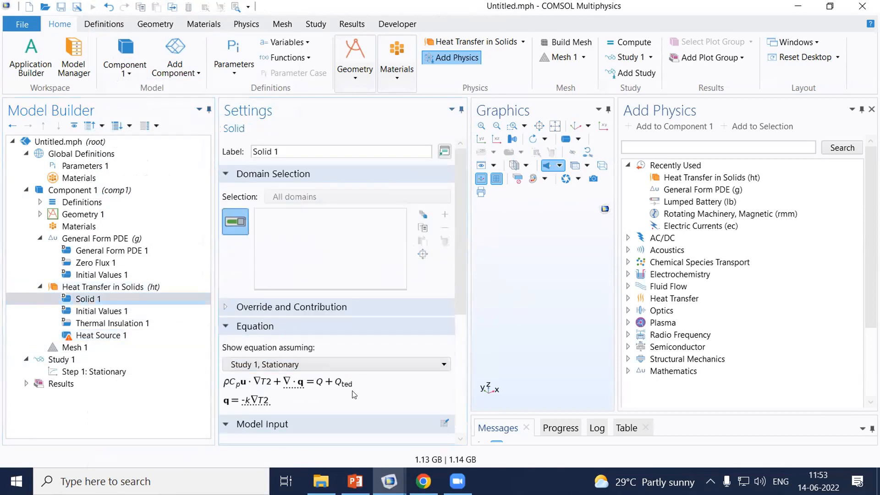
pyautogui.moveTo(457, 272); pyautogui.dragTo(457, 354)
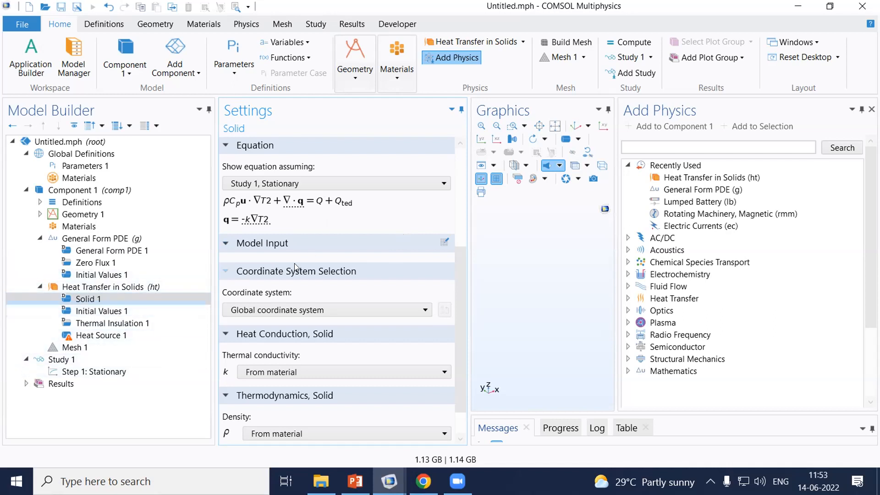
pyautogui.click(99, 239)
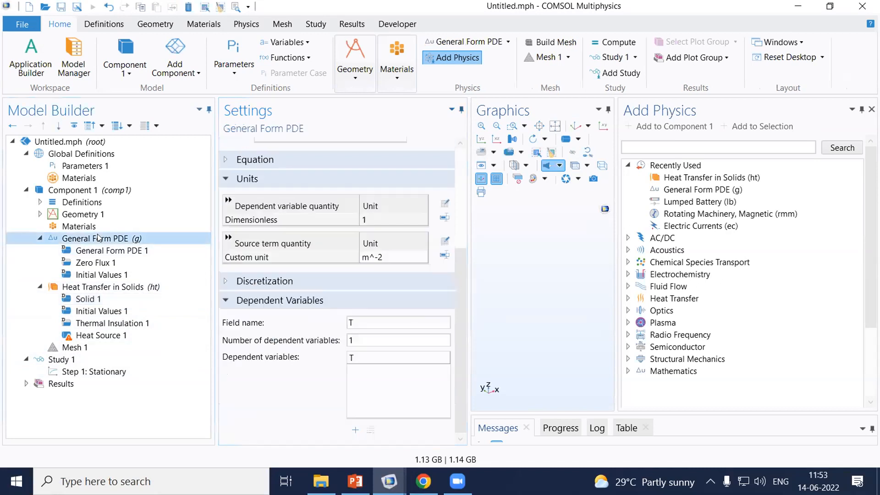
pyautogui.click(93, 287)
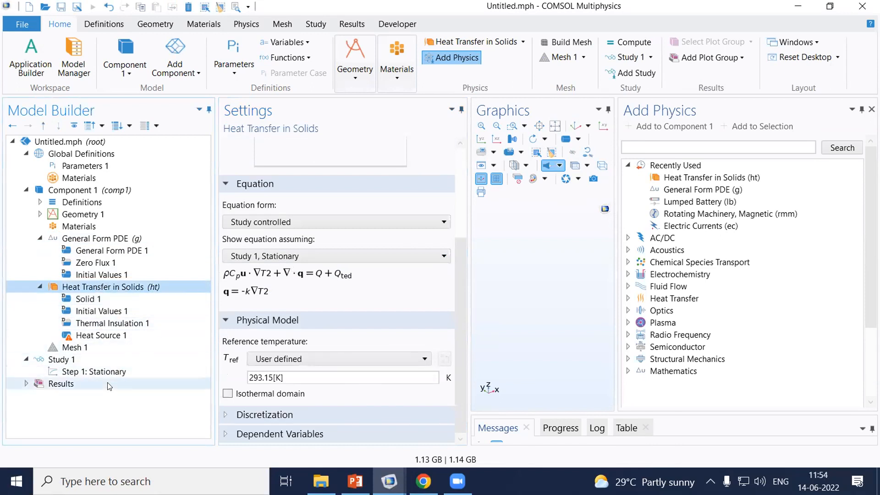
# Get the initial values for Study 1 to generate a solution dataset and default plots.
pyautogui.click(26, 383)
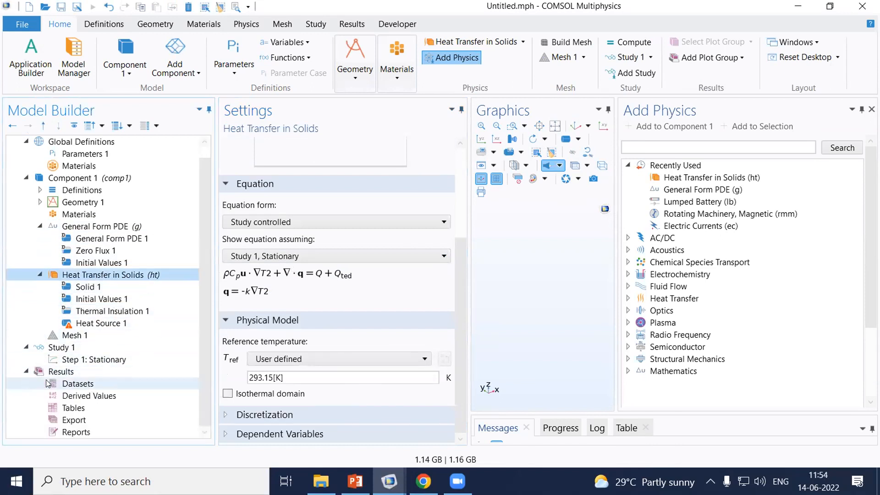
pyautogui.rightClick(68, 395)
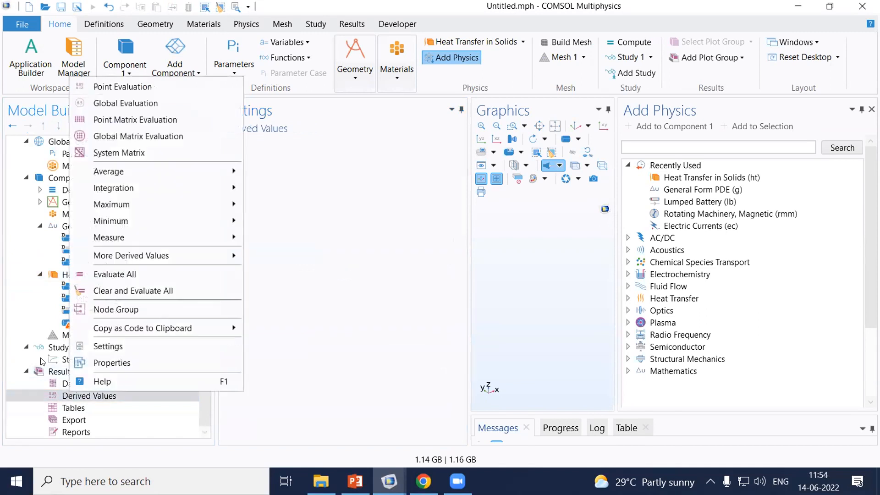
pyautogui.click(50, 348)
pyautogui.rightClick(49, 348)
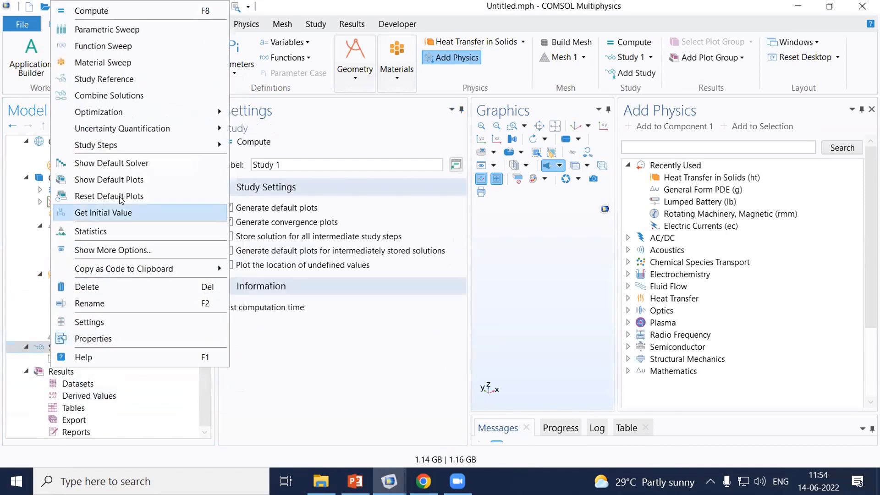
pyautogui.click(107, 213)
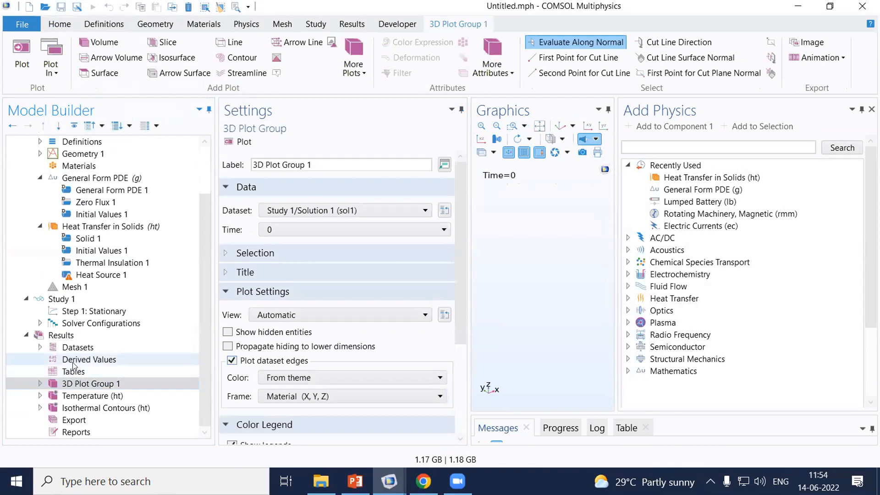
# Add a Global Evaluation under Derived Values and browse the heat and energy balance expressions available for Heat Transfer in Solids.
pyautogui.click(76, 360)
pyautogui.rightClick(76, 362)
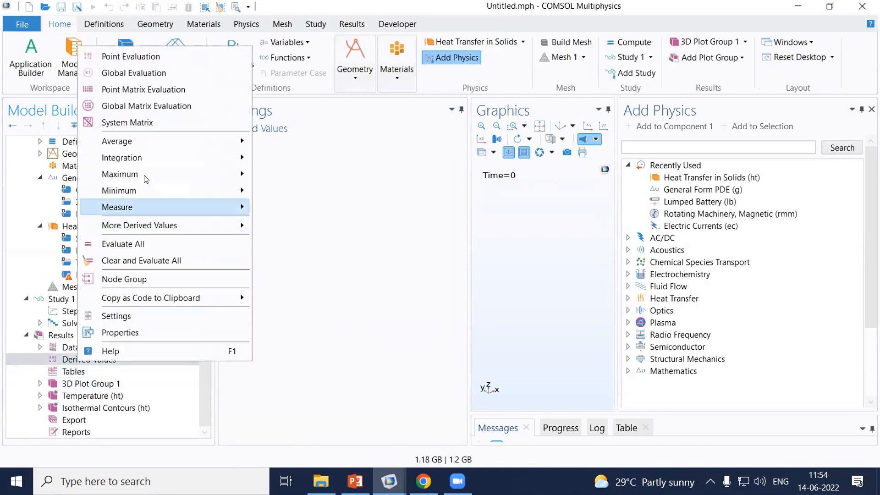
pyautogui.click(153, 315)
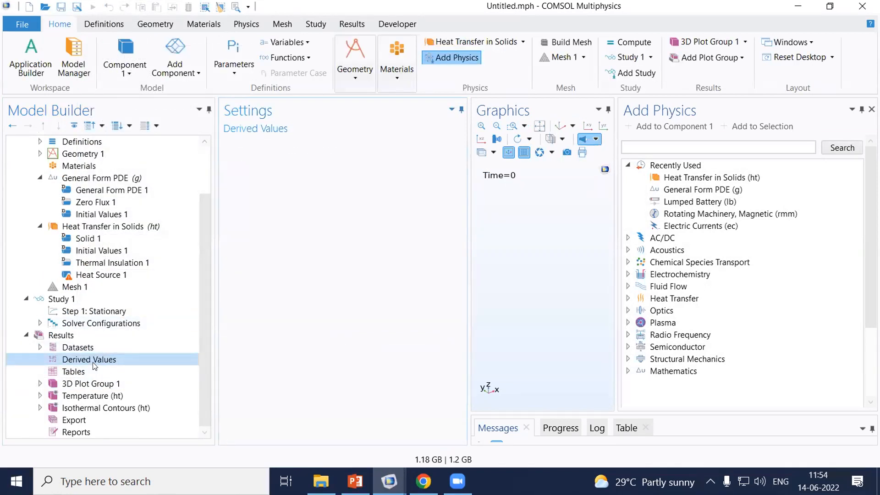
pyautogui.rightClick(74, 361)
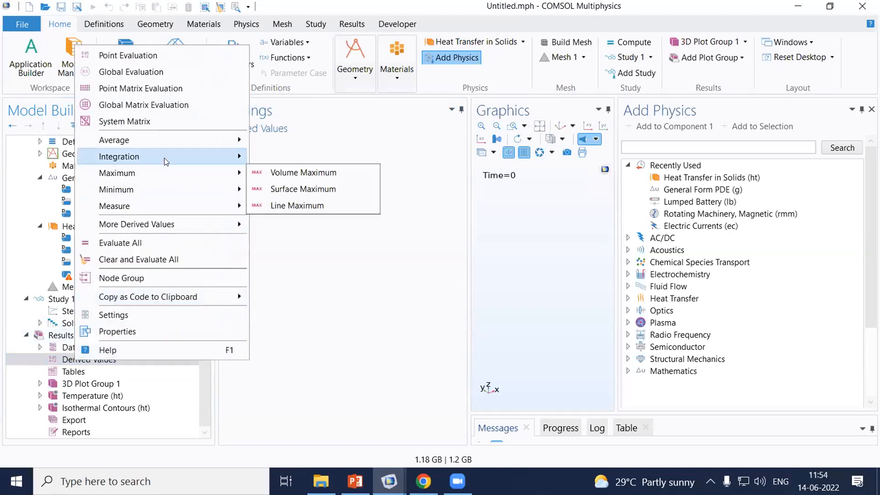
pyautogui.click(390, 305)
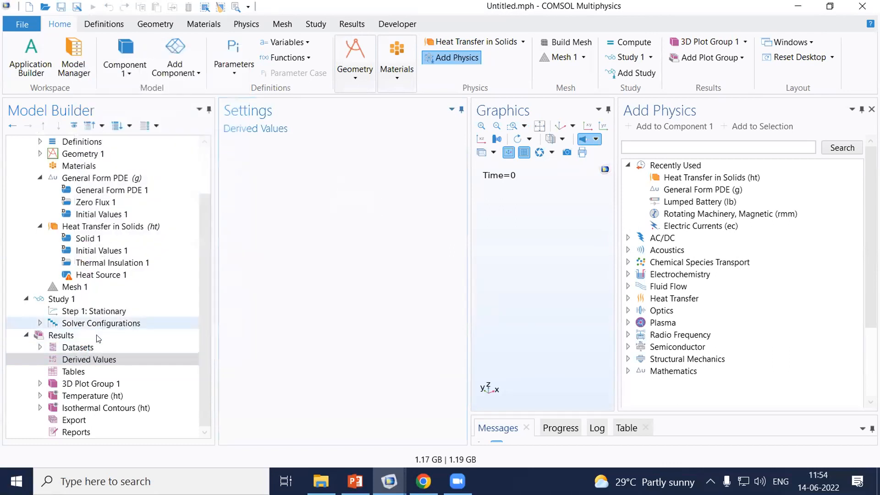
pyautogui.rightClick(75, 355)
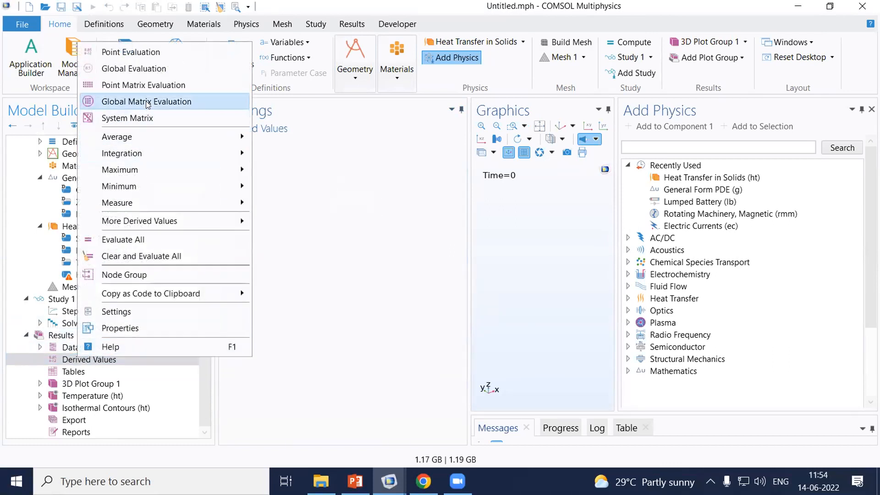
pyautogui.click(133, 68)
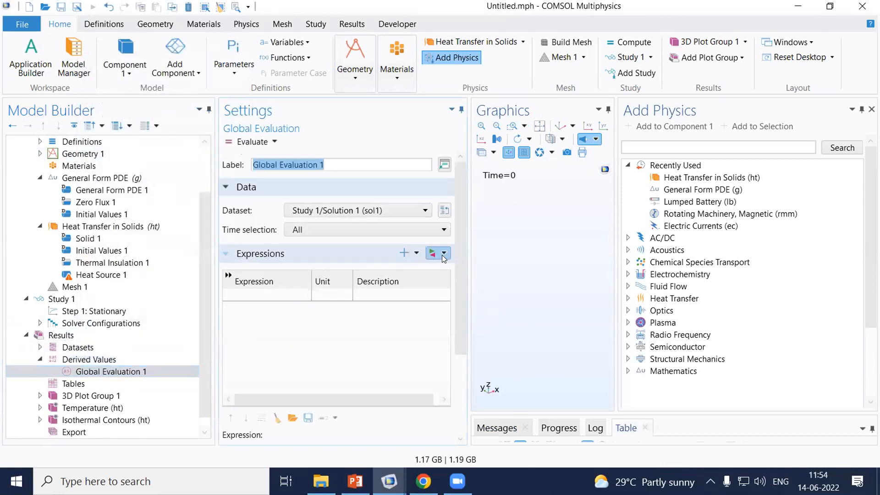
pyautogui.click(442, 254)
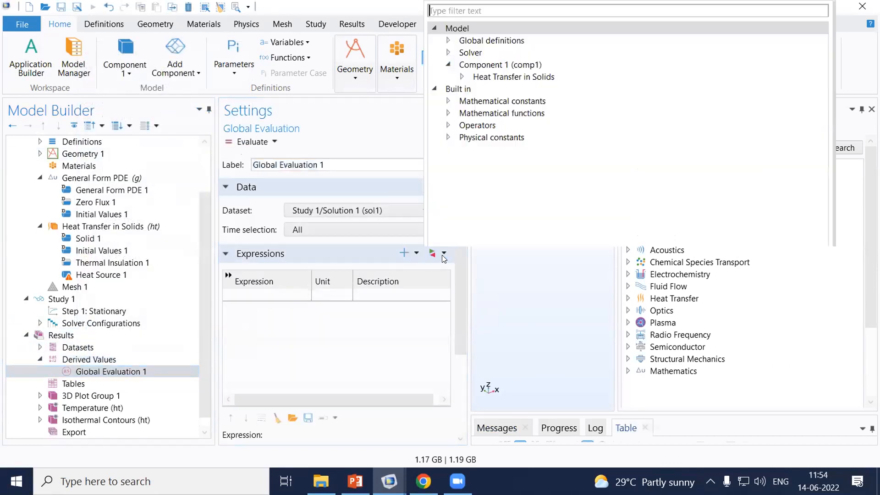
pyautogui.click(461, 77)
pyautogui.click(475, 89)
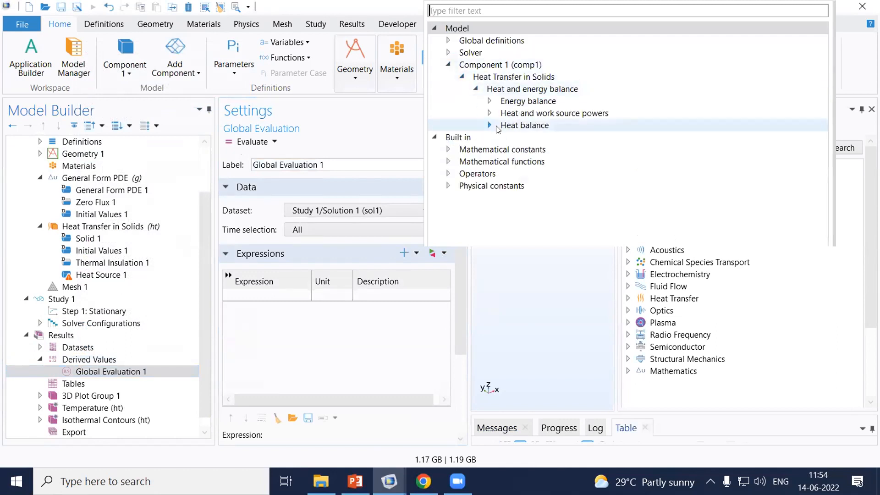
# Add a new 3D plot group to the results and insert a Volume plot in it.
pyautogui.click(62, 339)
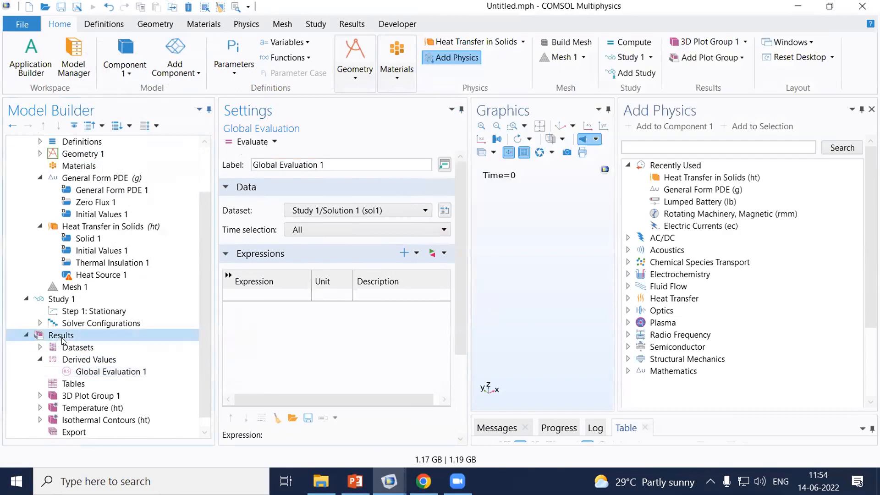
pyautogui.rightClick(62, 341)
pyautogui.click(108, 136)
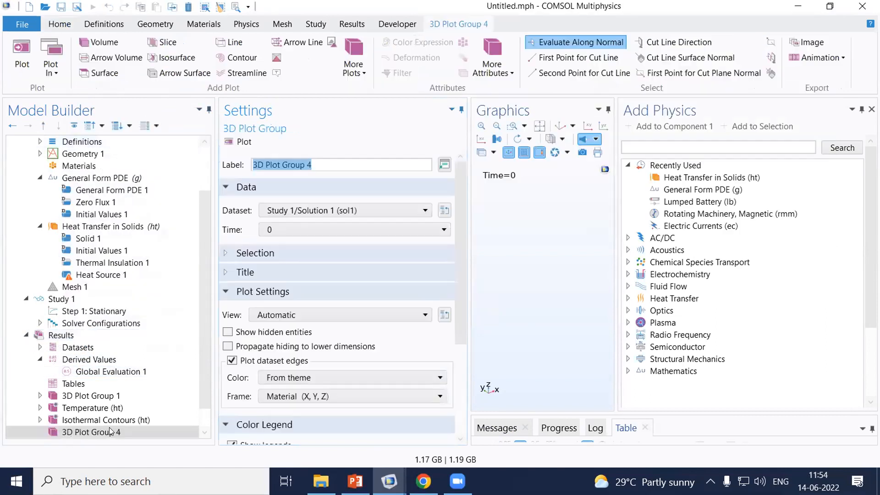
pyautogui.rightClick(108, 425)
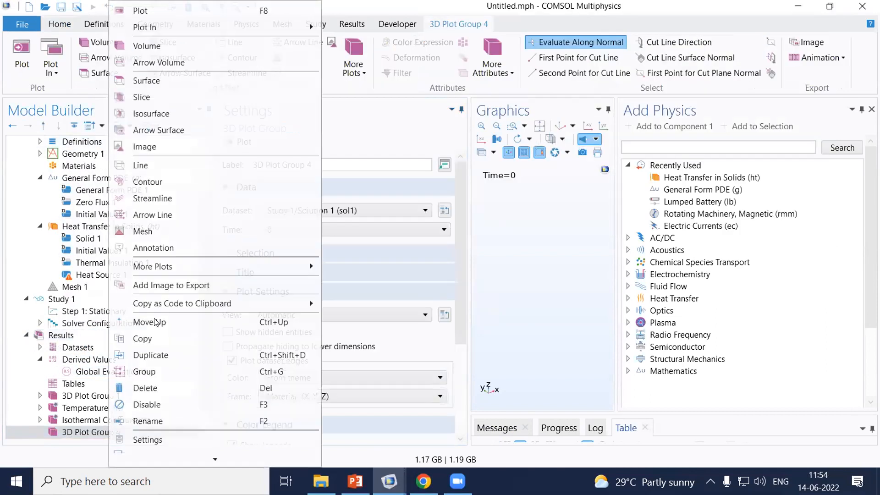
pyautogui.click(164, 47)
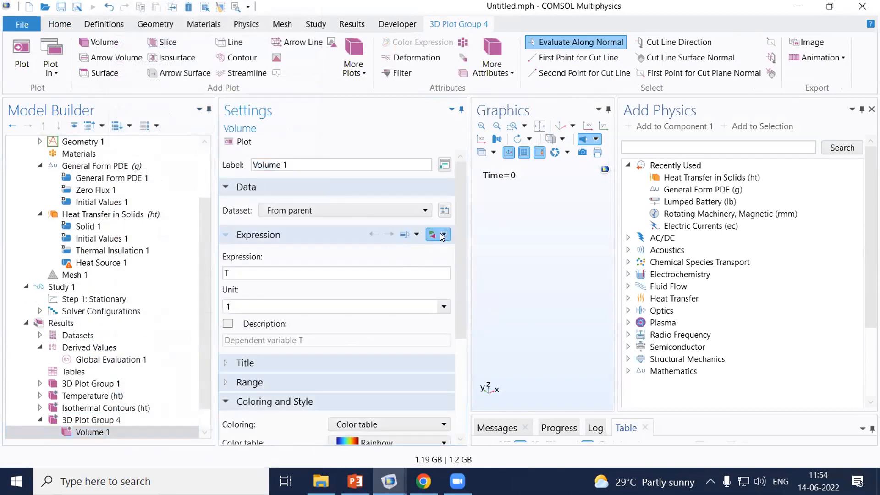
# Browse the heat and energy balance expressions available for Heat Transfer in Solids in the Volume 1 plot.
pyautogui.click(442, 235)
pyautogui.click(461, 366)
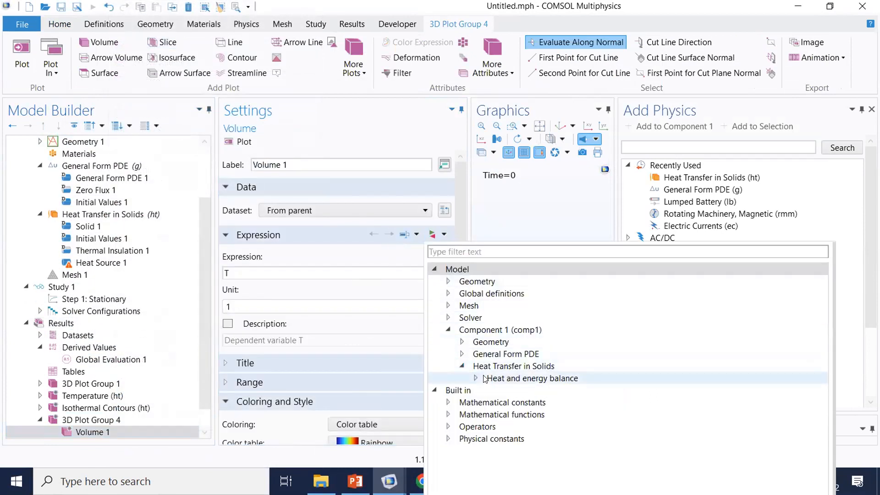
pyautogui.click(476, 378)
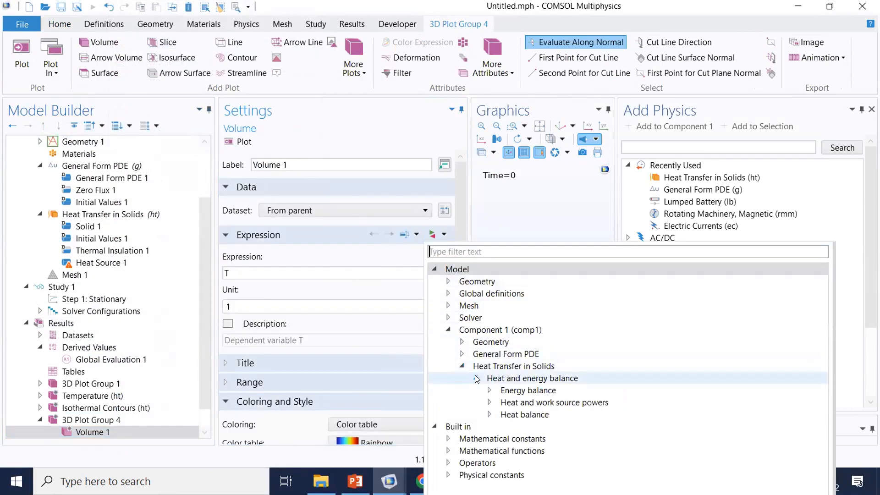
pyautogui.click(489, 415)
pyautogui.click(490, 403)
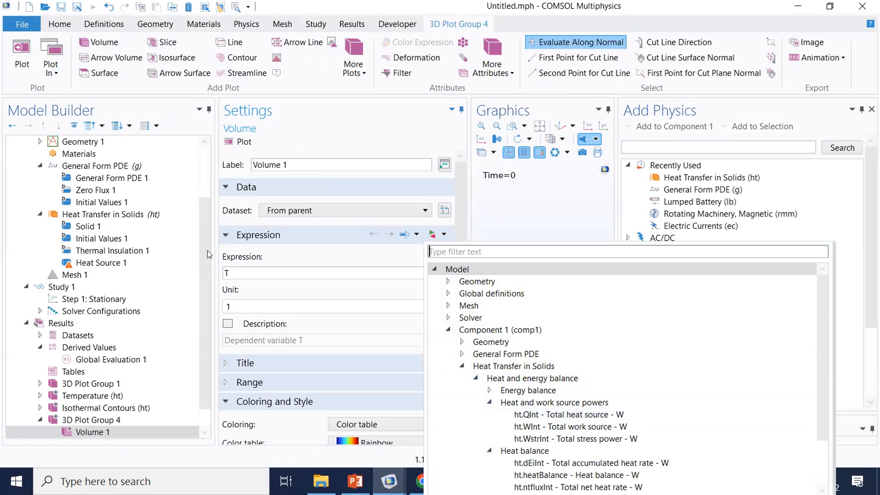
pyautogui.click(250, 272)
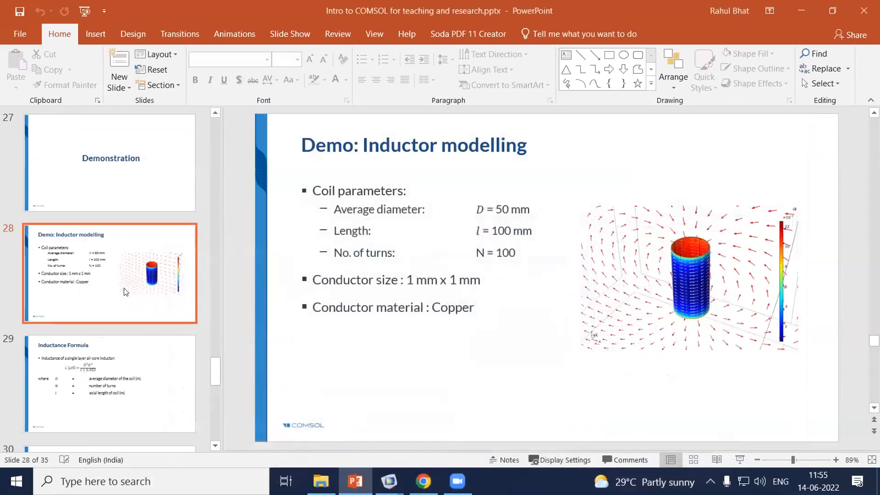
# Switch to the PowerPoint presentation and show the Demonstration slide.
pyautogui.click(149, 175)
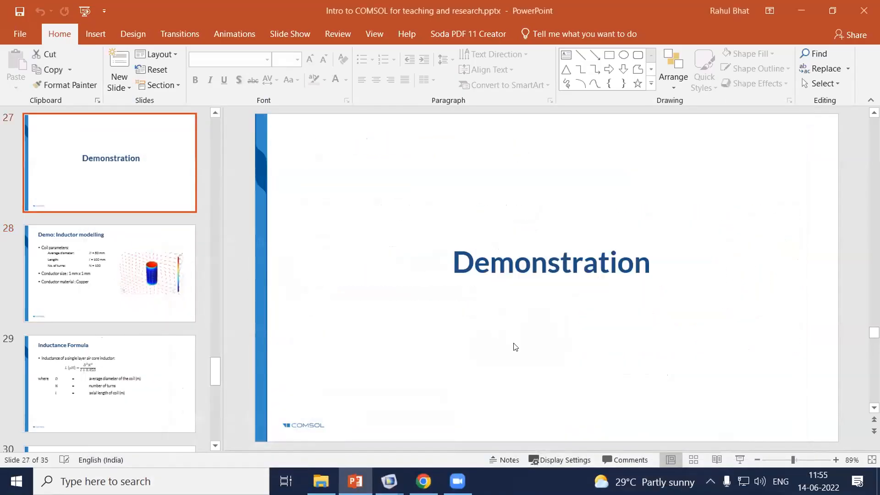
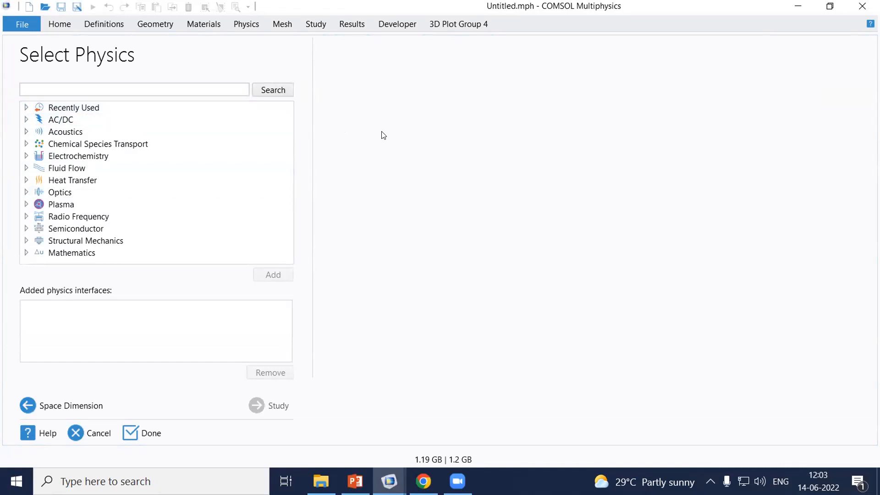
# Add the Magnetic Fields (mf) interface from the AC/DC Electromagnetic Fields group to the new model.
pyautogui.click(26, 119)
pyautogui.click(26, 119)
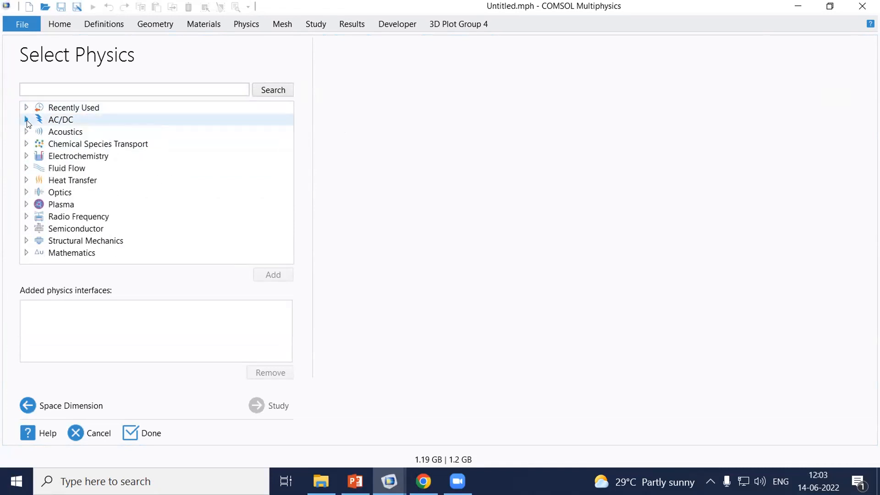
pyautogui.click(26, 120)
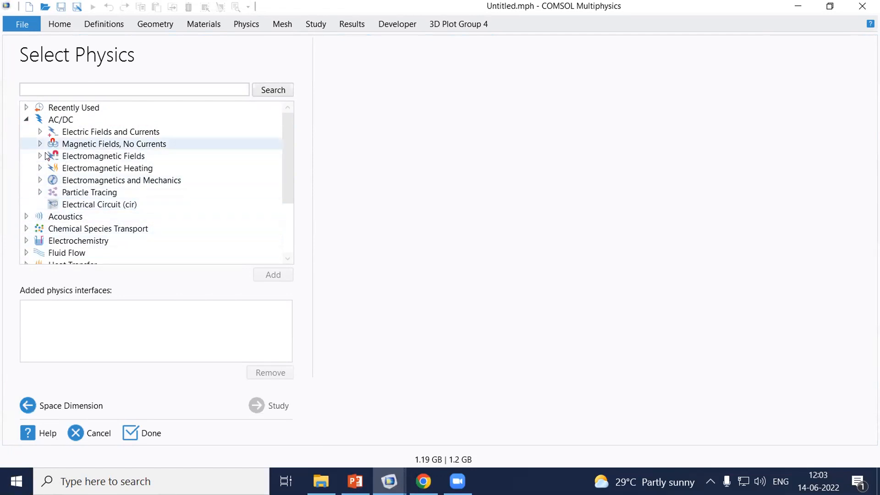
pyautogui.click(27, 120)
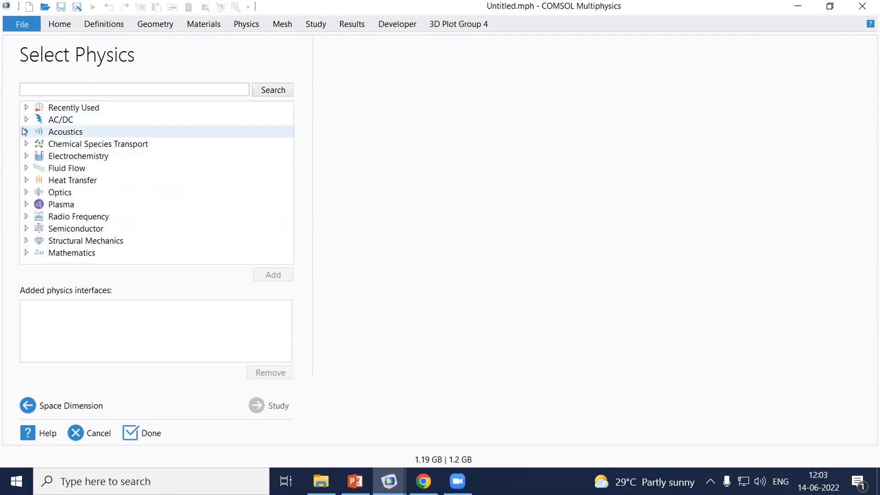
pyautogui.click(26, 119)
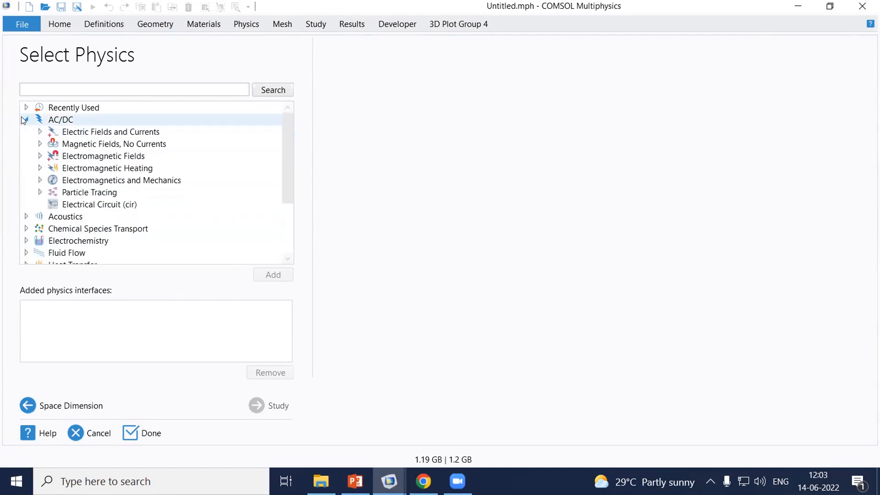
pyautogui.click(40, 156)
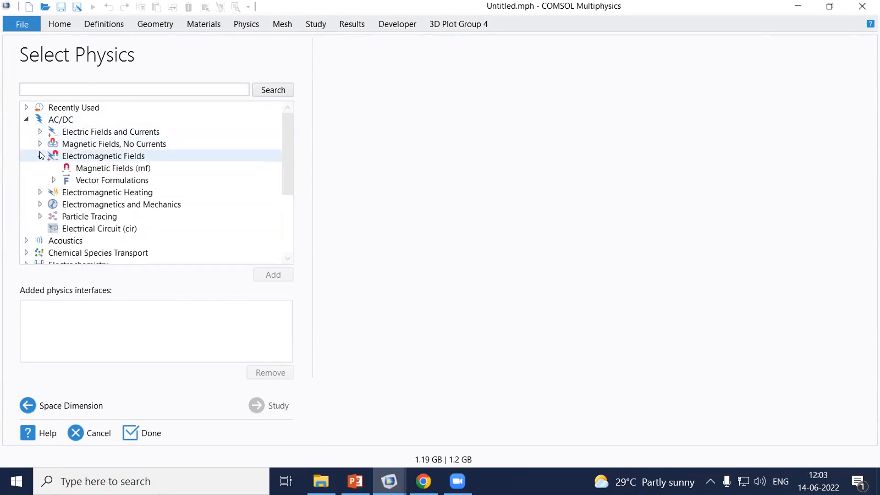
pyautogui.click(106, 169)
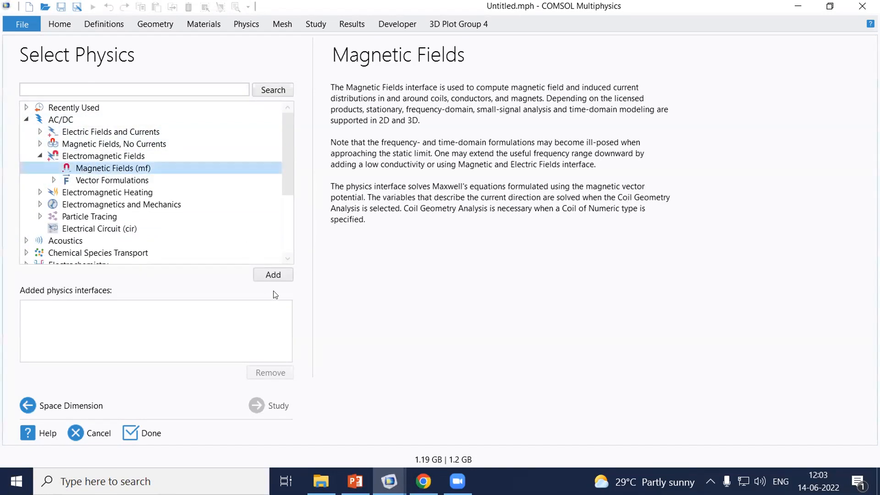
pyautogui.click(272, 275)
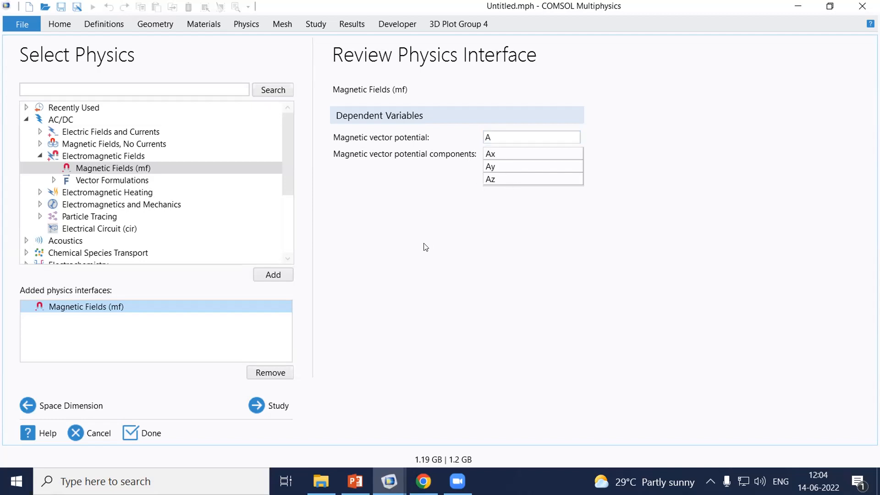
# Choose a Stationary study and finish the model setup without saving the previous Untitled.mph.
pyautogui.click(266, 405)
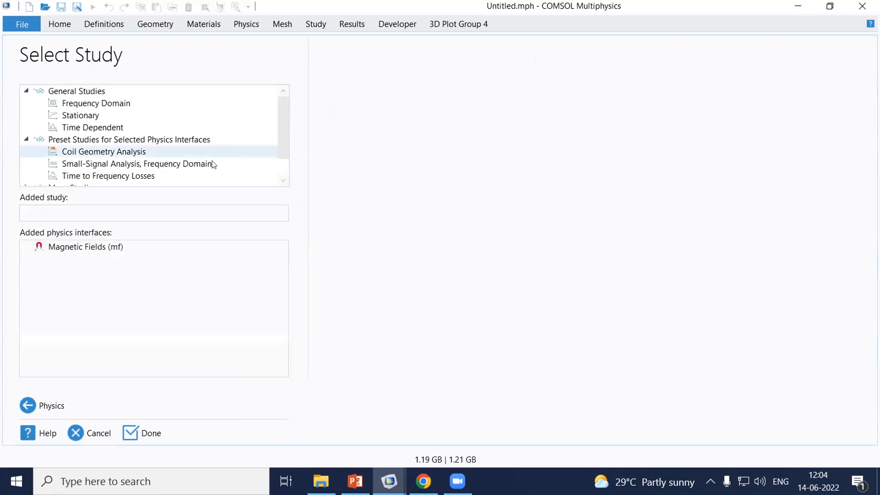
pyautogui.click(86, 115)
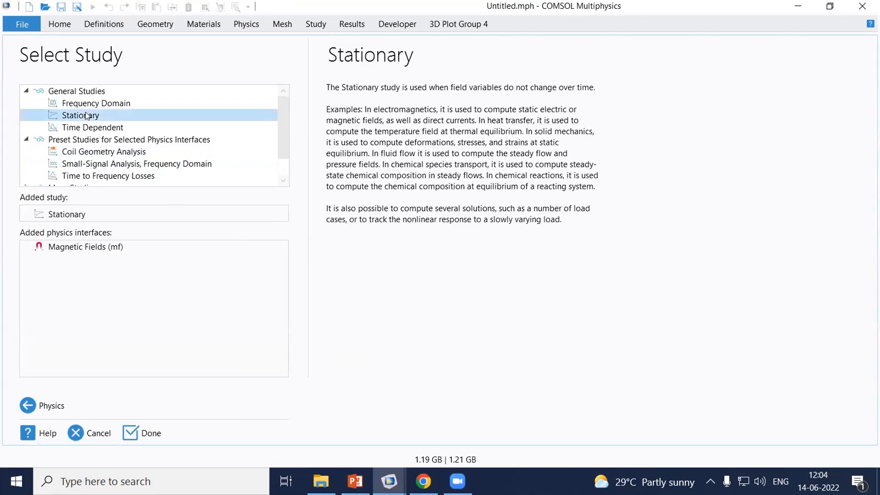
pyautogui.click(151, 432)
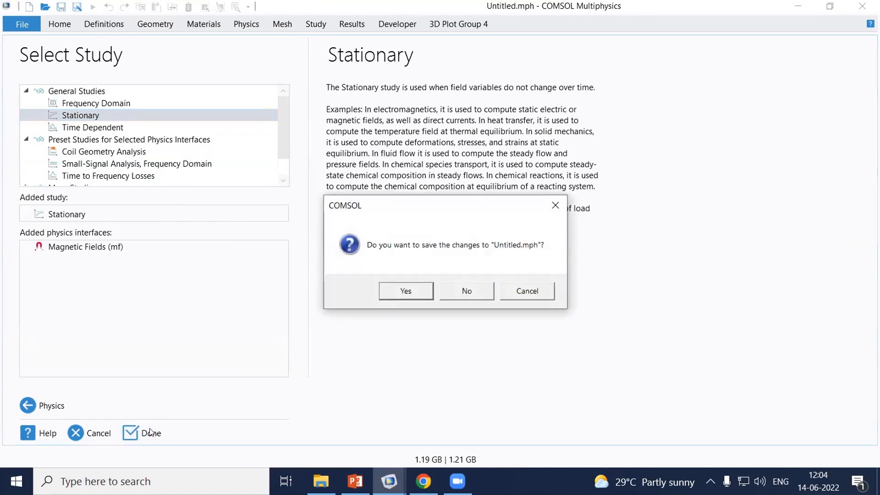
pyautogui.click(466, 290)
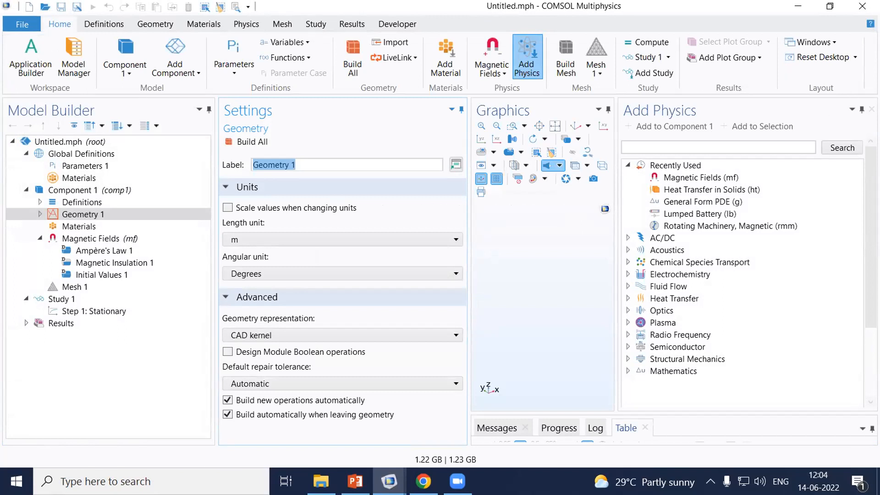
# Close the Add Physics window and widen the Settings window on both sides.
pyautogui.click(871, 109)
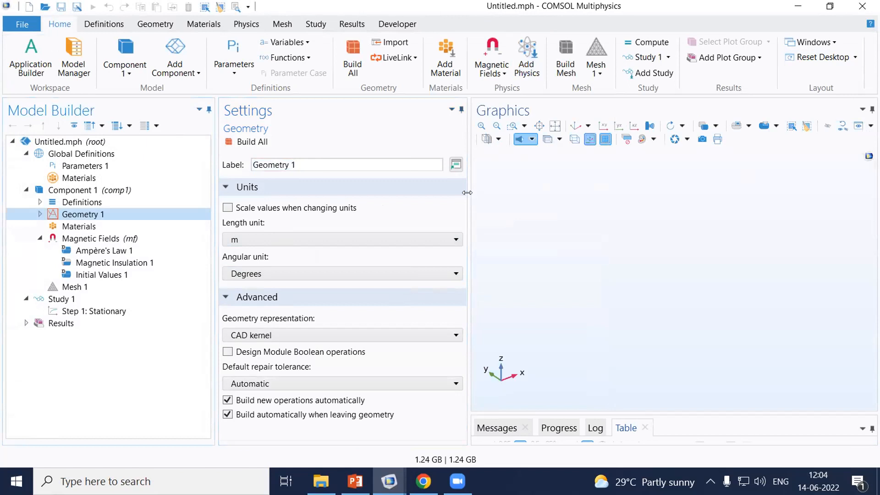
pyautogui.moveTo(466, 193); pyautogui.dragTo(514, 193)
pyautogui.moveTo(216, 201); pyautogui.dragTo(202, 202)
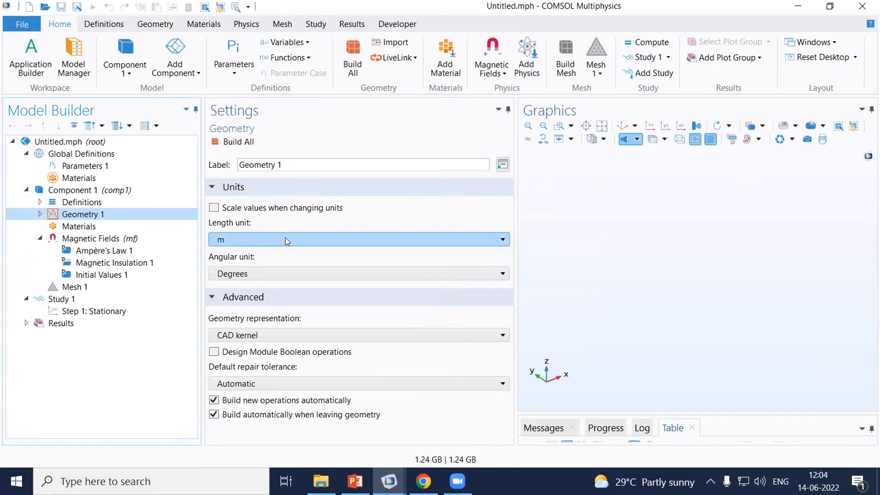
# Define a global parameter N with the expression 100 in Parameters 1.
pyautogui.click(84, 166)
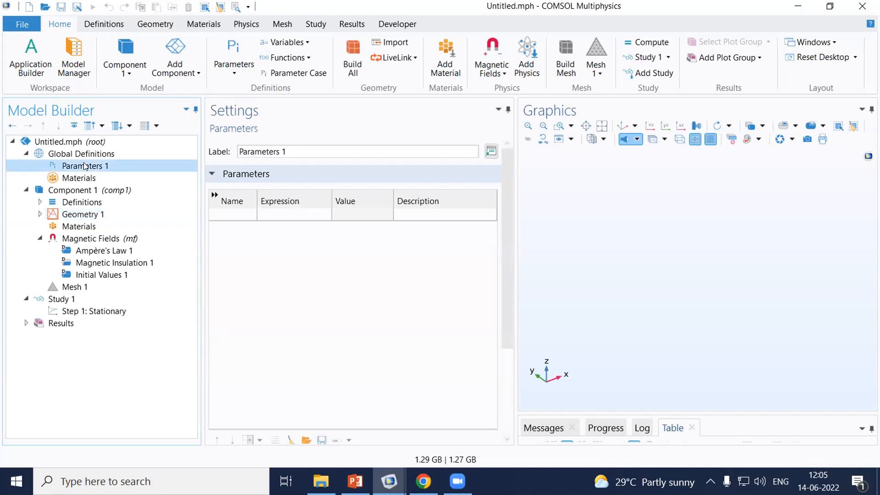
pyautogui.click(223, 215)
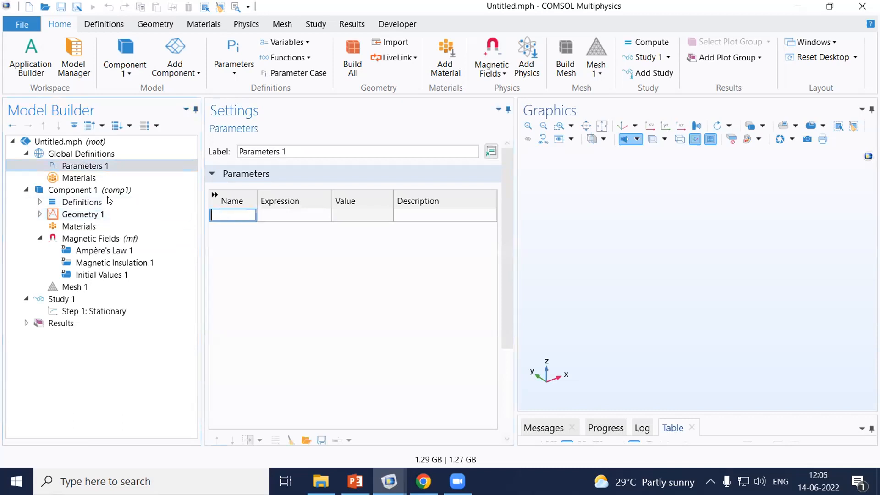
pyautogui.click(87, 166)
pyautogui.click(219, 214)
pyautogui.write('N')
pyautogui.click(283, 213)
pyautogui.write('100')
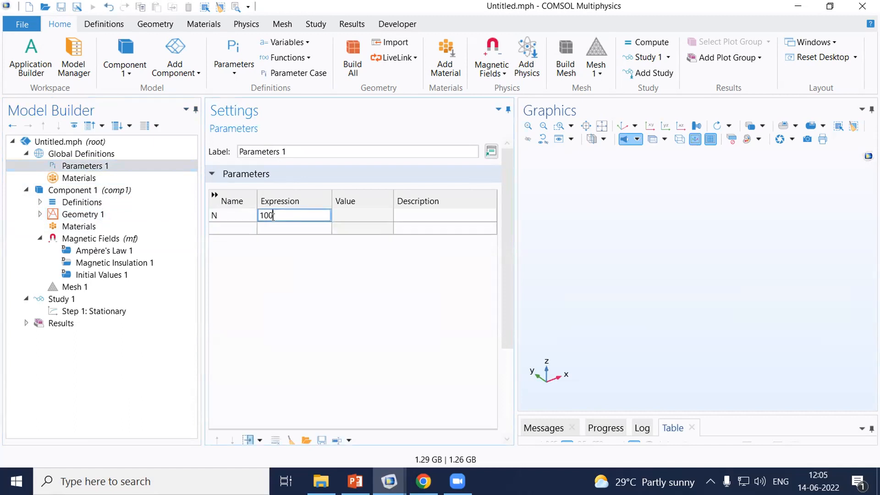
# Define a global parameter I with the expression 1[A].
pyautogui.click(238, 226)
pyautogui.write('I')
pyautogui.click(293, 227)
pyautogui.click(292, 228)
pyautogui.write('1[A]')
pyautogui.click(252, 353)
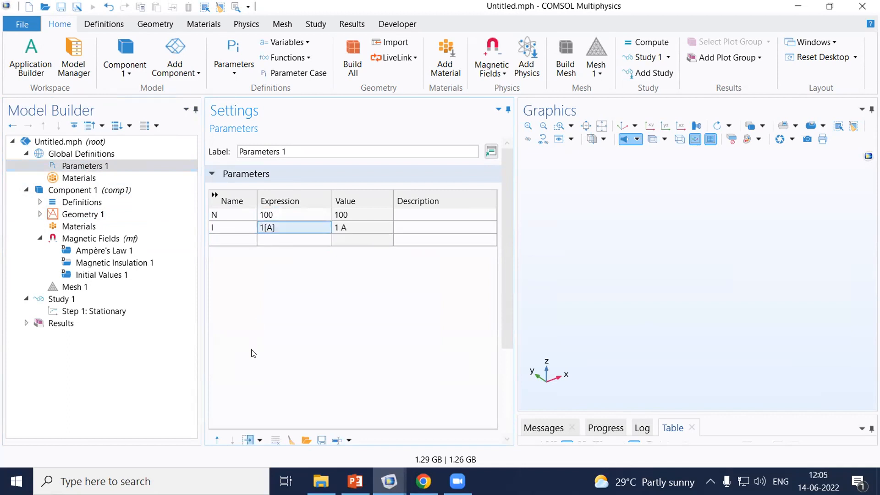
# Define the global parameters L as 100[mm] and R as 25[mm].
pyautogui.click(233, 240)
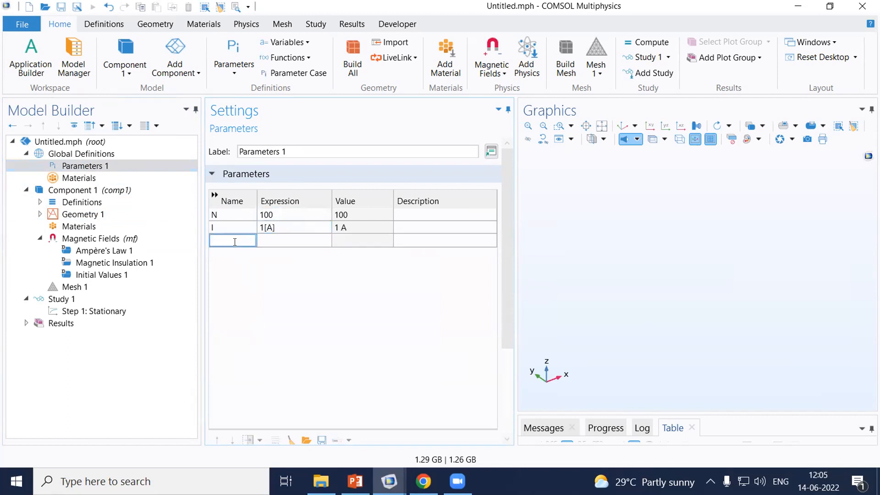
pyautogui.write('L')
pyautogui.click(279, 236)
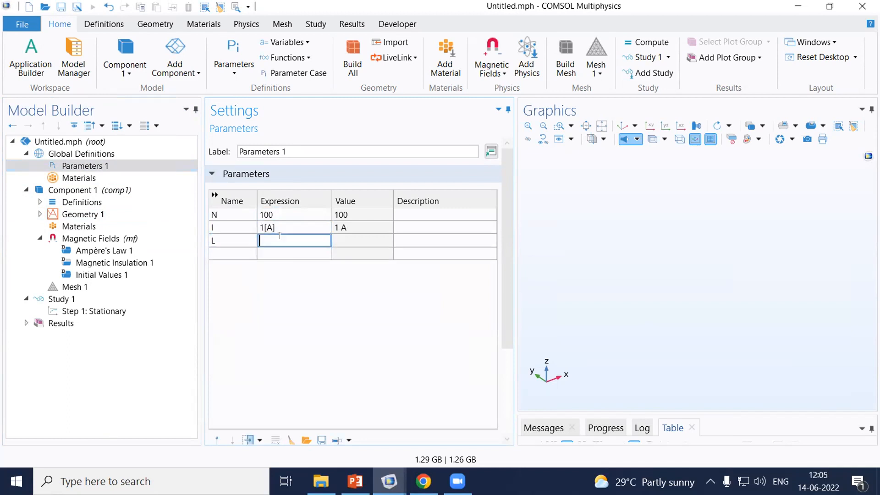
pyautogui.write('100[mm]')
pyautogui.click(245, 252)
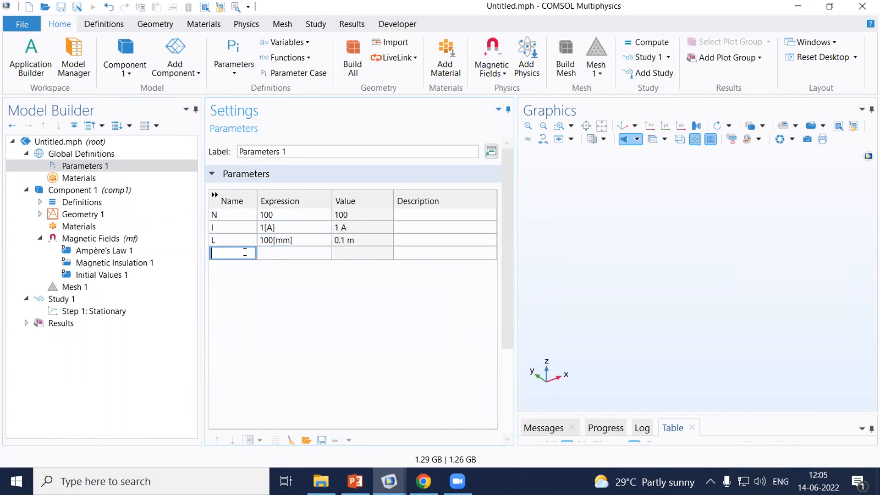
pyautogui.write('R')
pyautogui.click(289, 252)
pyautogui.click(289, 252)
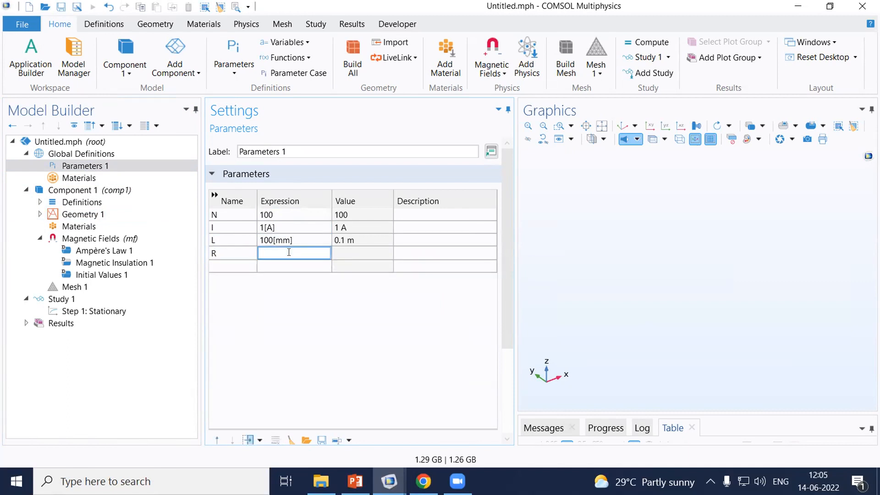
pyautogui.write('25[mm]')
# Define a global parameter th with the expression 1[mm].
pyautogui.click(225, 265)
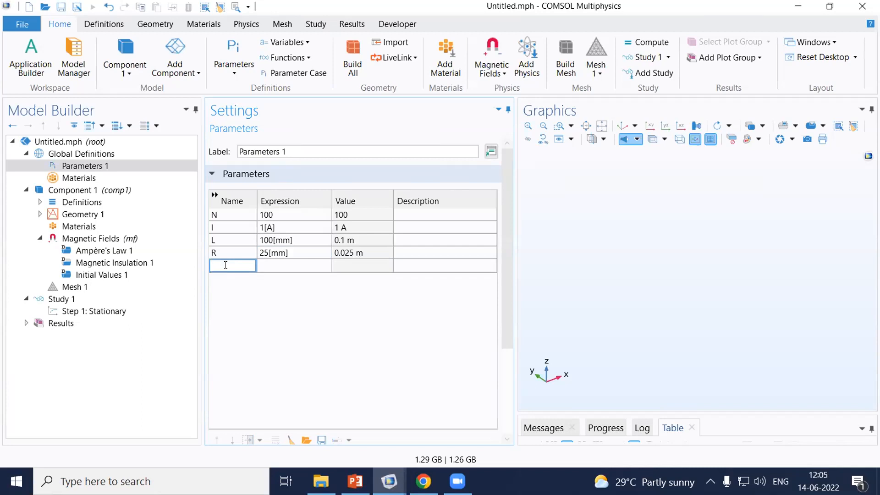
pyautogui.write('th')
pyautogui.click(284, 264)
pyautogui.write('1[mm]')
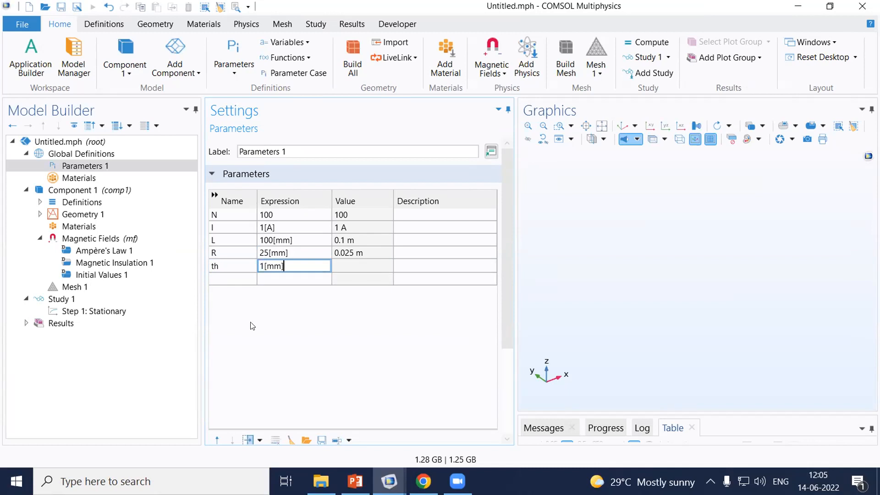
pyautogui.press('Return')
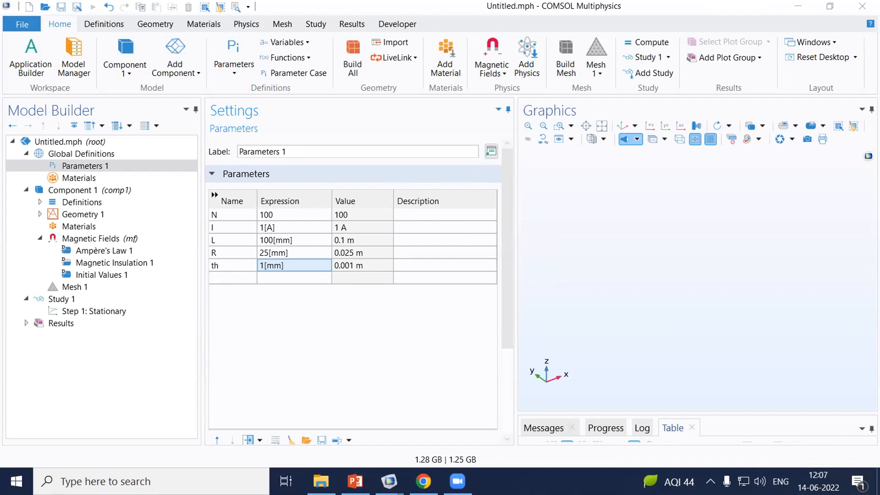
# Add a Cylinder primitive to Geometry 1.
pyautogui.rightClick(84, 216)
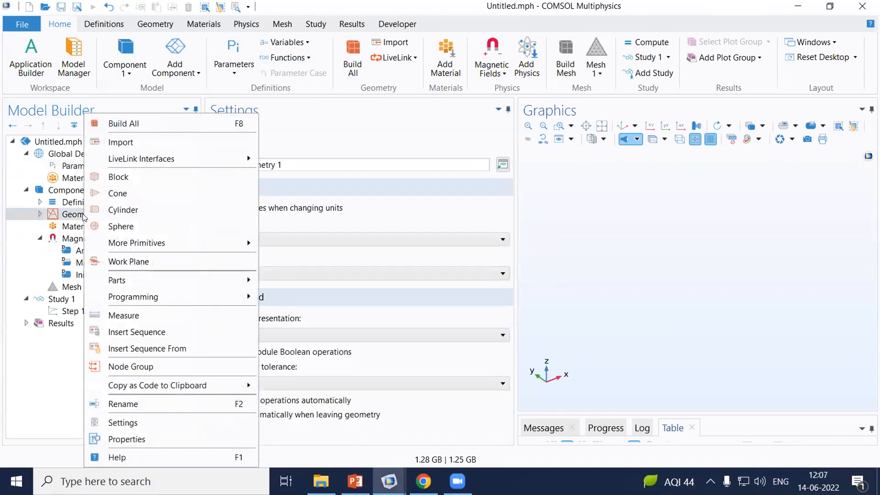
pyautogui.click(123, 210)
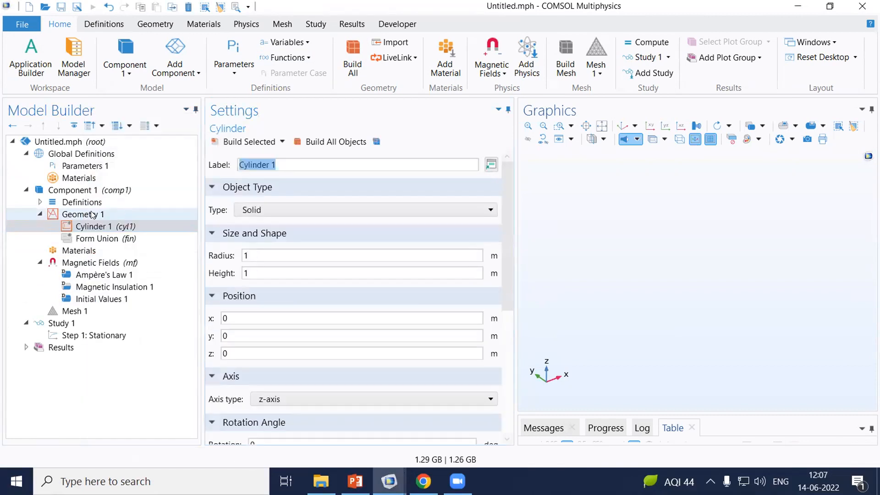
# Set the length unit of Geometry 1 to mm.
pyautogui.click(93, 214)
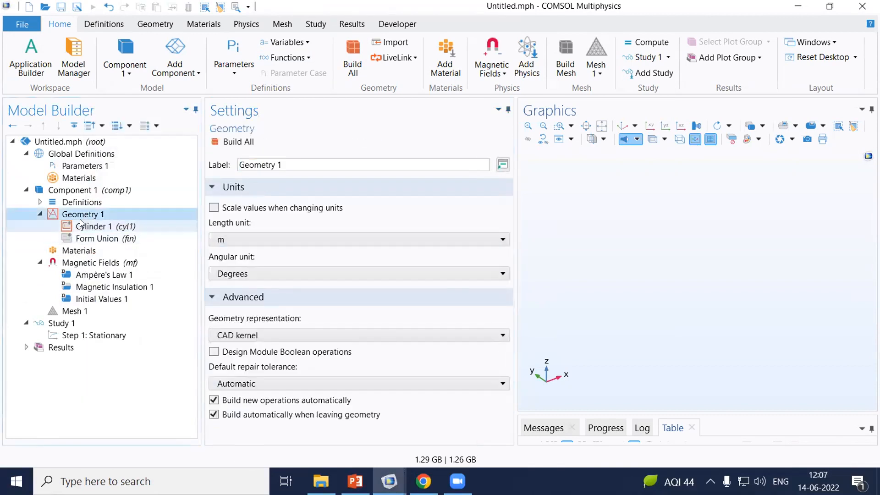
pyautogui.click(242, 240)
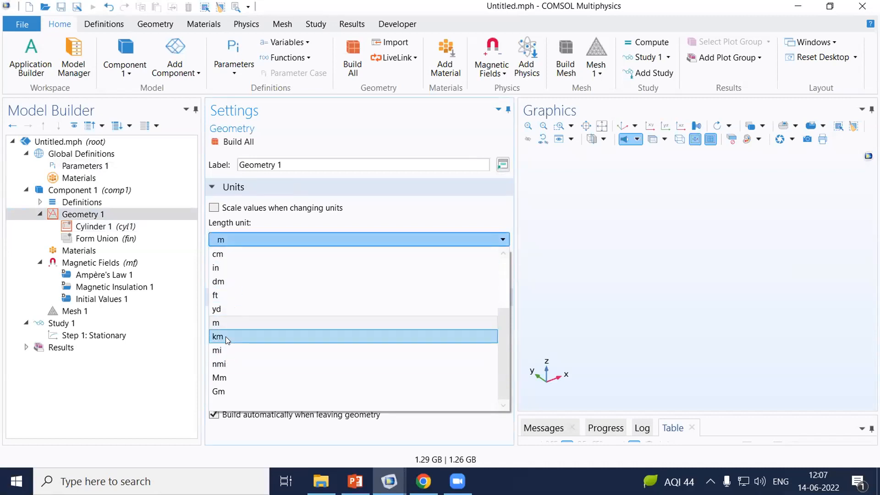
pyautogui.scroll(1, 225, 336)
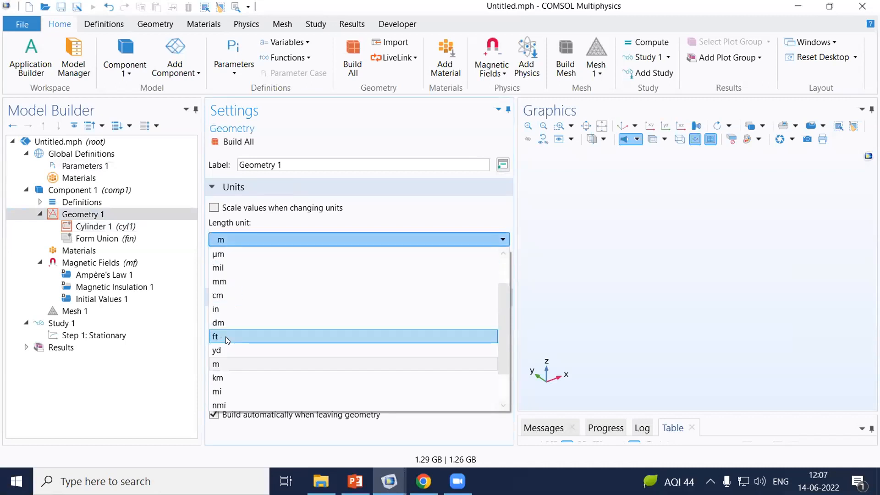
pyautogui.click(226, 277)
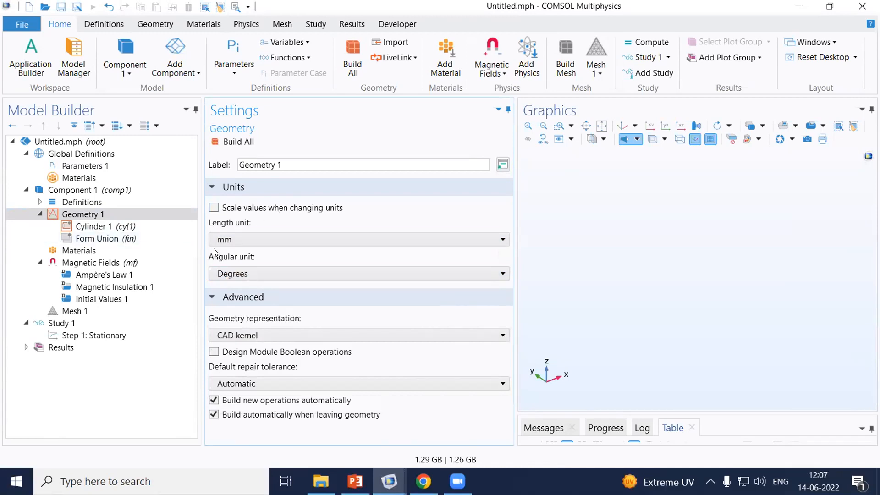
# Change the object type of Cylinder 1 to Surface.
pyautogui.click(110, 228)
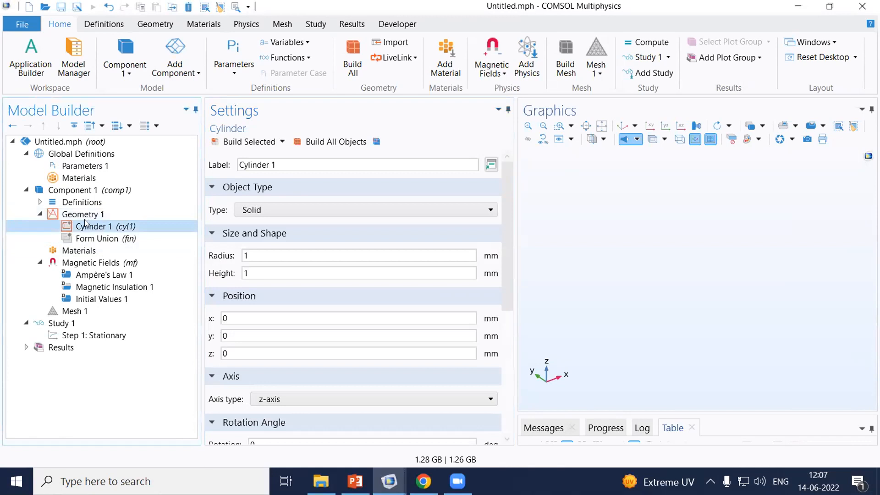
pyautogui.click(257, 255)
pyautogui.moveTo(199, 255); pyautogui.dragTo(194, 255)
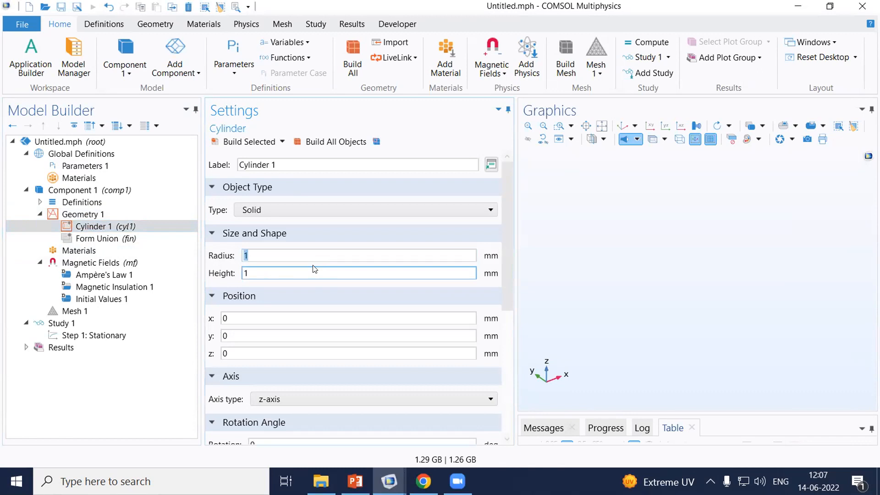
pyautogui.click(267, 209)
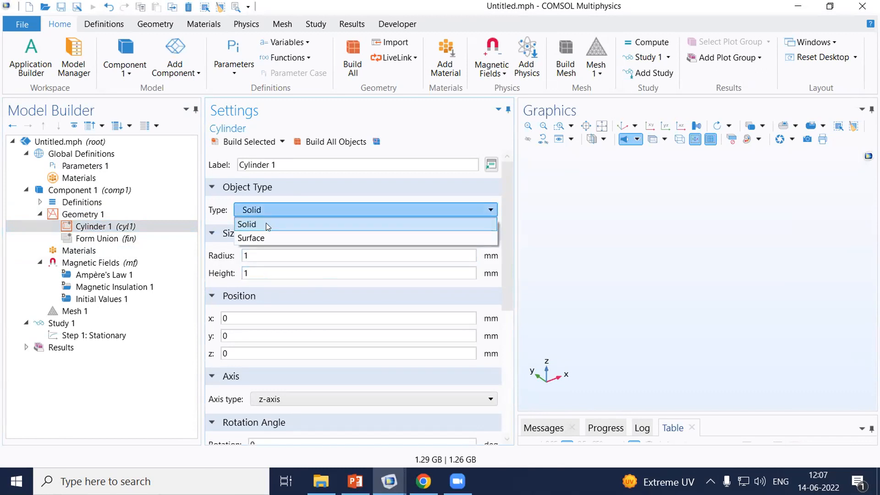
pyautogui.click(268, 239)
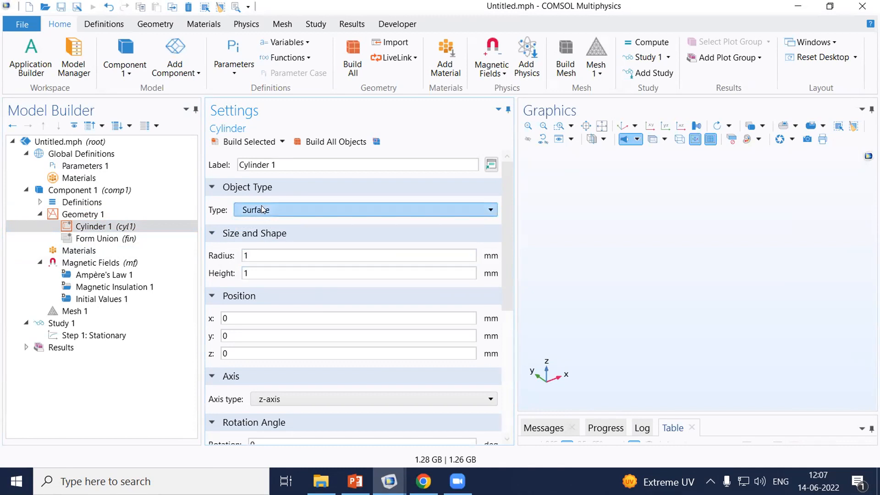
# Set the radius of Cylinder 1 to the expression R+th/2.
pyautogui.click(268, 252)
pyautogui.moveTo(268, 251); pyautogui.dragTo(214, 254)
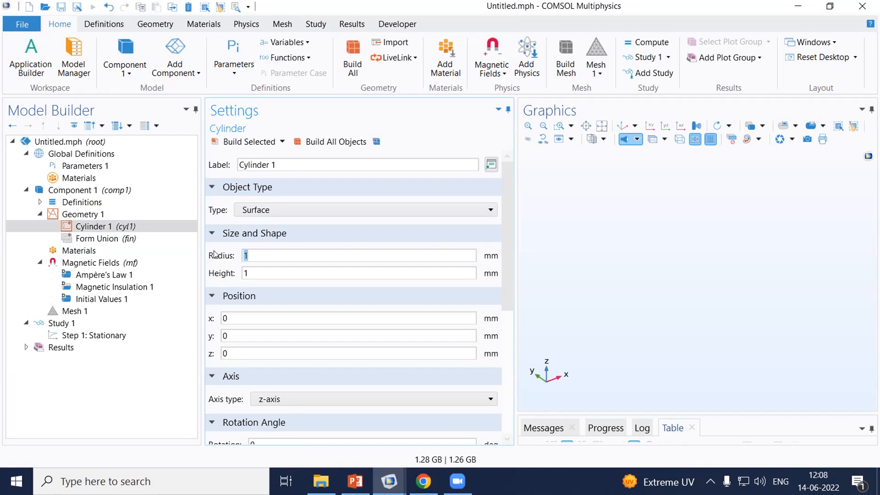
pyautogui.write('R')
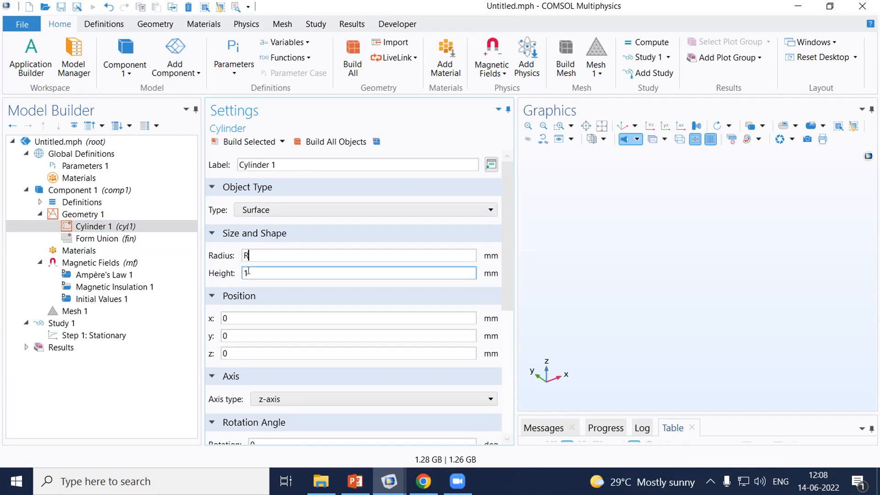
pyautogui.write('+th/2')
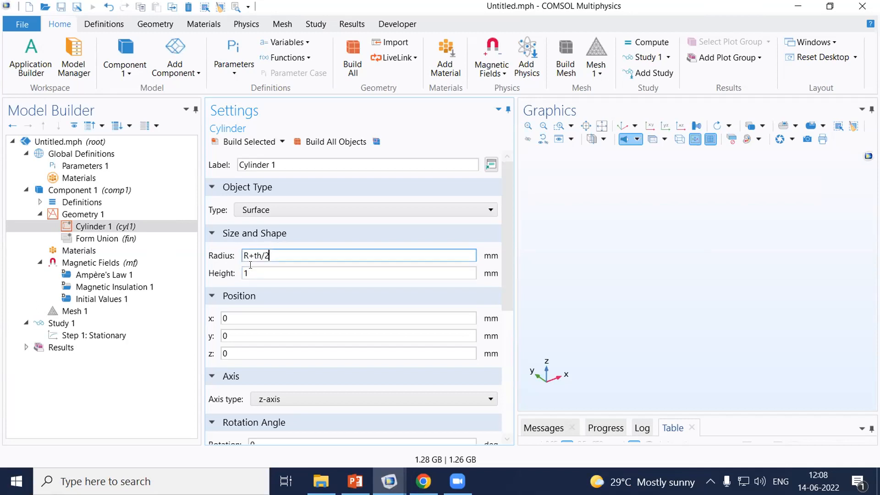
pyautogui.click(246, 270)
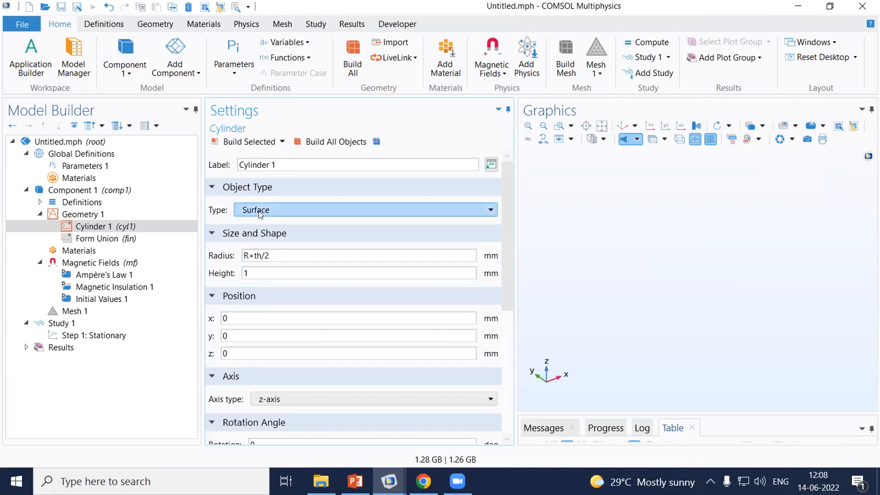
pyautogui.click(251, 255)
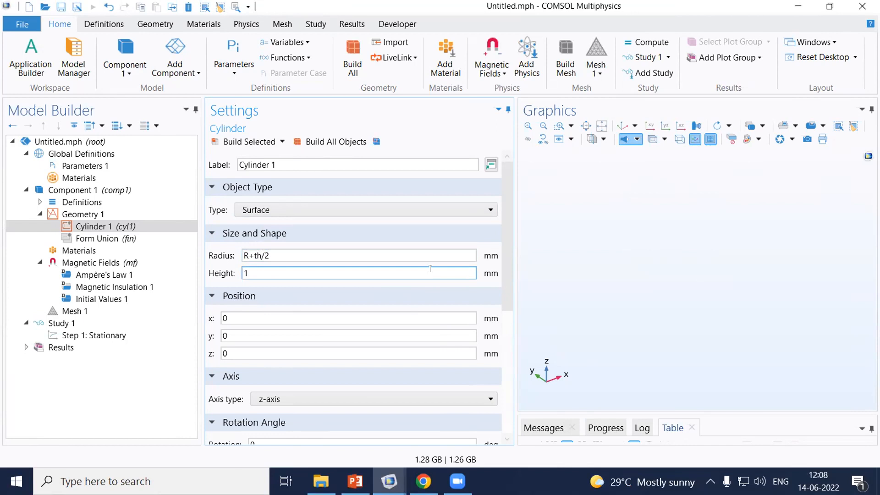
# Set the cylinder's height to L and its z position to -L/2, and build it.
pyautogui.doubleClick(259, 270)
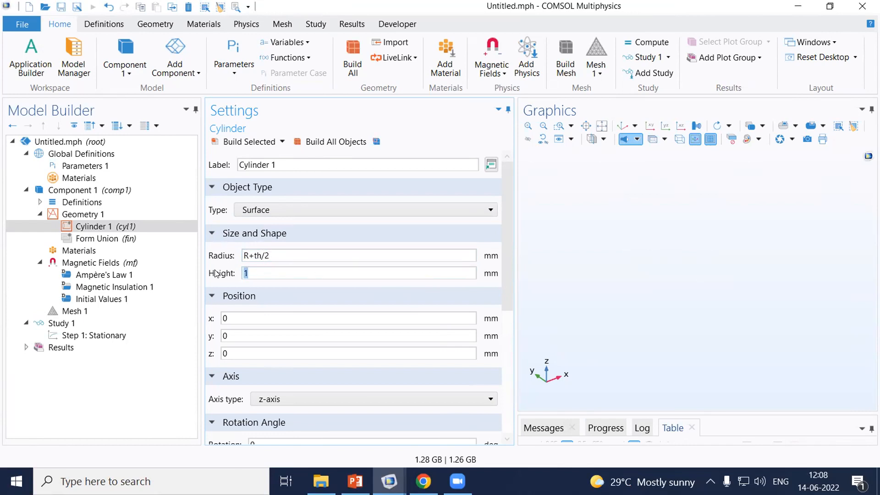
pyautogui.write('L')
pyautogui.doubleClick(223, 353)
pyautogui.write('-L/2')
pyautogui.click(255, 141)
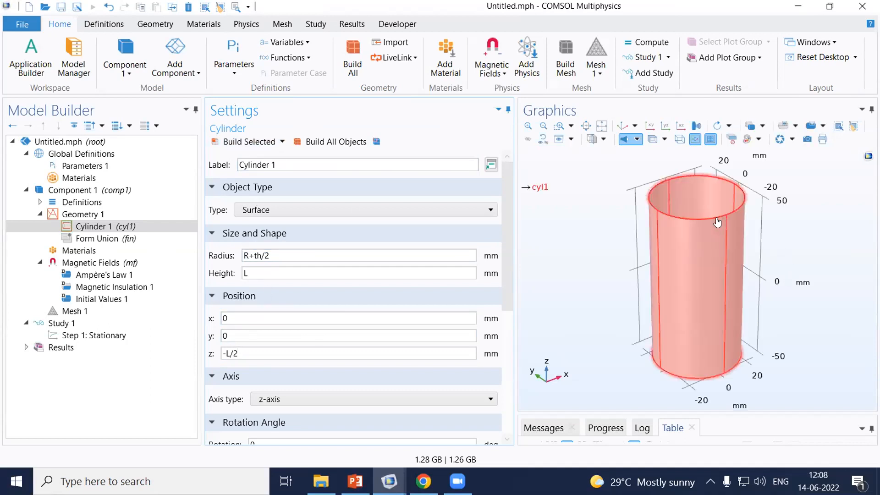
# Examine the built cylinder's open rim up close and review its radius, height and z position expressions.
pyautogui.moveTo(798, 230); pyautogui.dragTo(798, 251)
pyautogui.click(560, 125)
pyautogui.moveTo(729, 196); pyautogui.dragTo(752, 220)
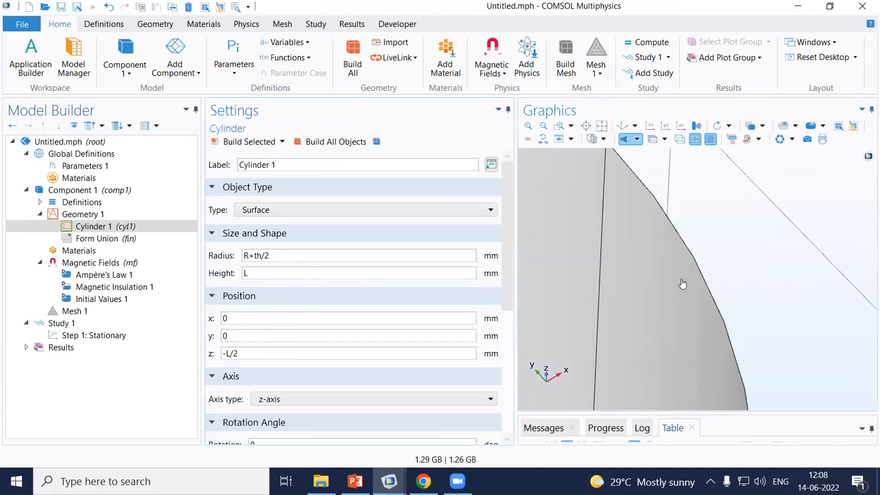
pyautogui.click(542, 126)
pyautogui.click(542, 126)
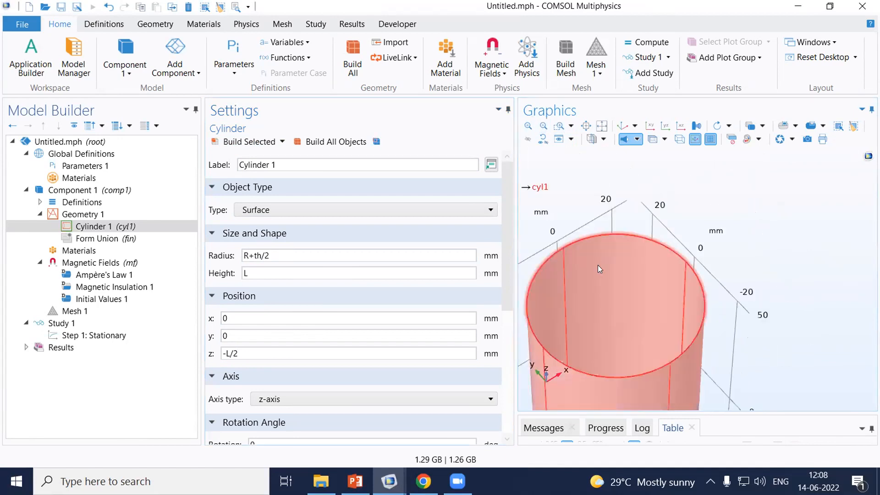
pyautogui.click(246, 256)
pyautogui.click(255, 272)
pyautogui.click(229, 353)
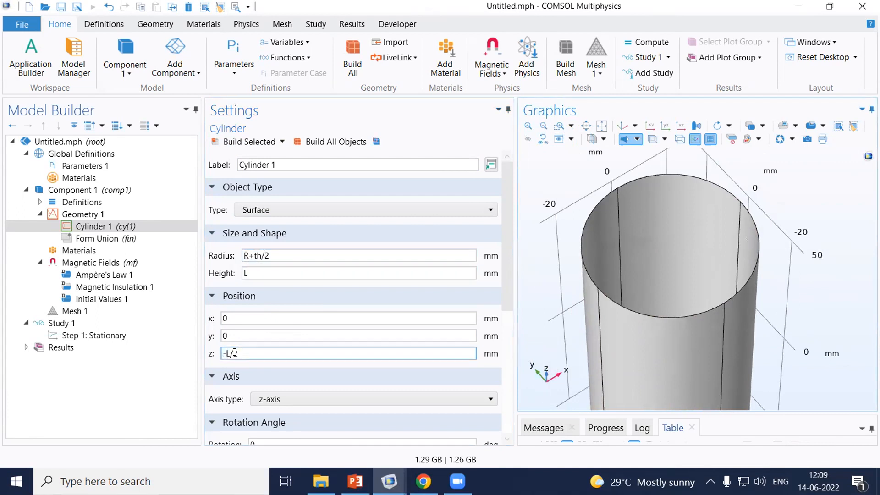
pyautogui.click(601, 126)
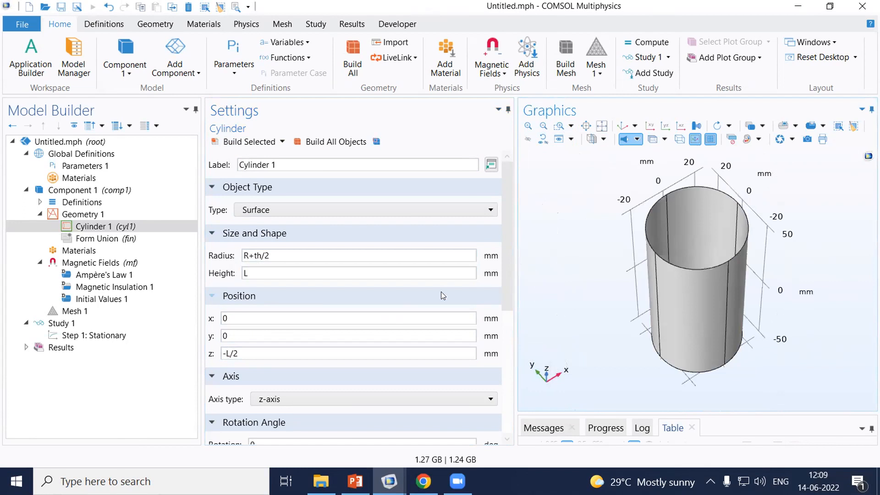
# Add a side layer of thickness th to Cylinder 1 and rebuild it.
pyautogui.moveTo(504, 217); pyautogui.dragTo(514, 335)
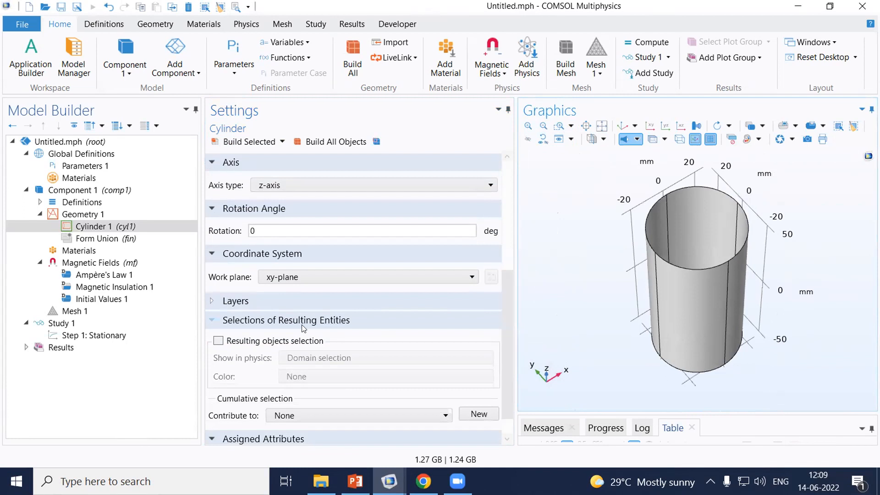
pyautogui.click(210, 302)
pyautogui.click(344, 340)
pyautogui.write('th')
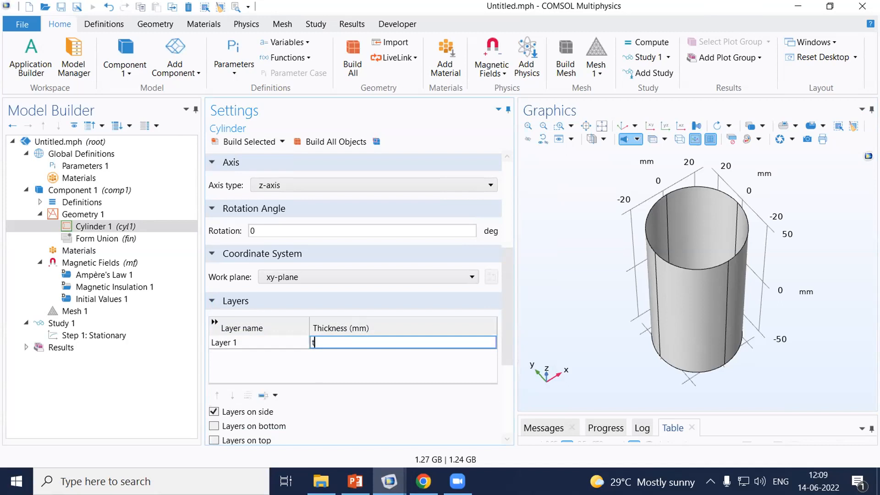
pyautogui.click(232, 142)
# Examine the layered wall at the cylinder's rim and review the cylinder's dimension, position and layer settings.
pyautogui.click(559, 125)
pyautogui.moveTo(738, 220); pyautogui.dragTo(762, 242)
pyautogui.click(660, 270)
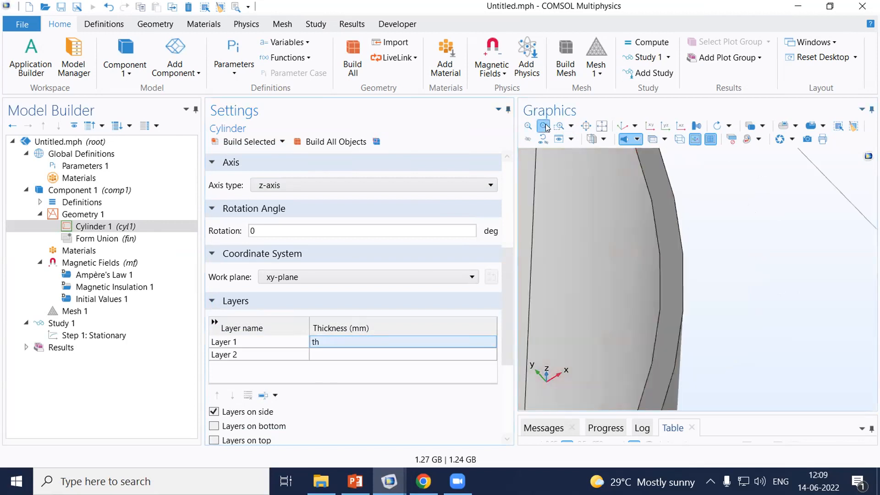
pyautogui.scroll(-4, 662, 270)
pyautogui.moveTo(675, 261); pyautogui.dragTo(652, 262)
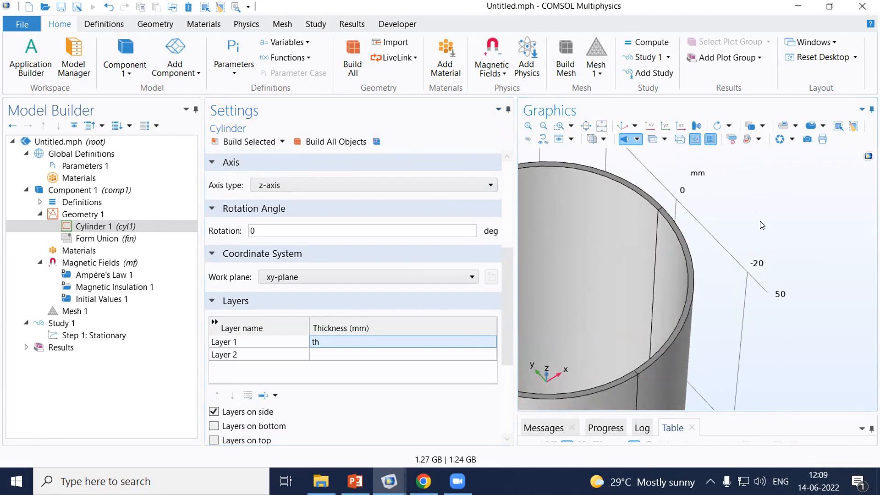
pyautogui.moveTo(504, 284); pyautogui.dragTo(512, 241)
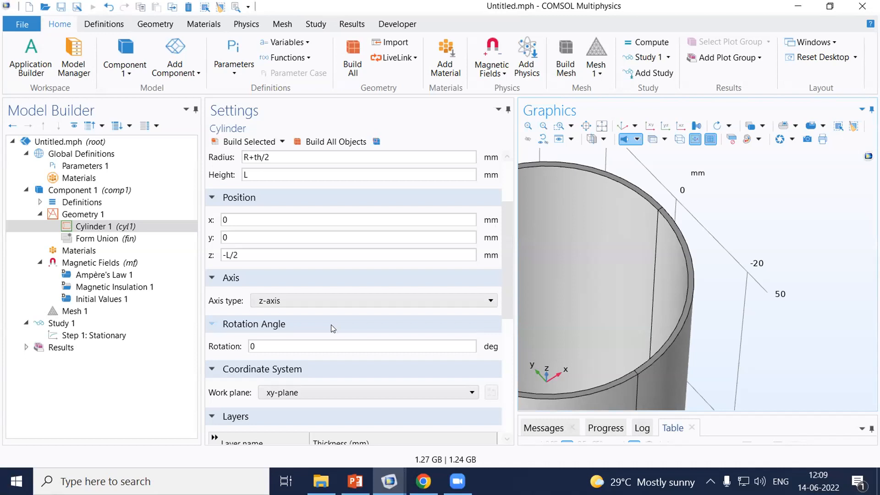
pyautogui.moveTo(506, 246)
pyautogui.mouseDown()
pyautogui.moveTo(511, 212)
pyautogui.moveTo(513, 247)
pyautogui.mouseUp()
pyautogui.scroll(-2, 513, 293)
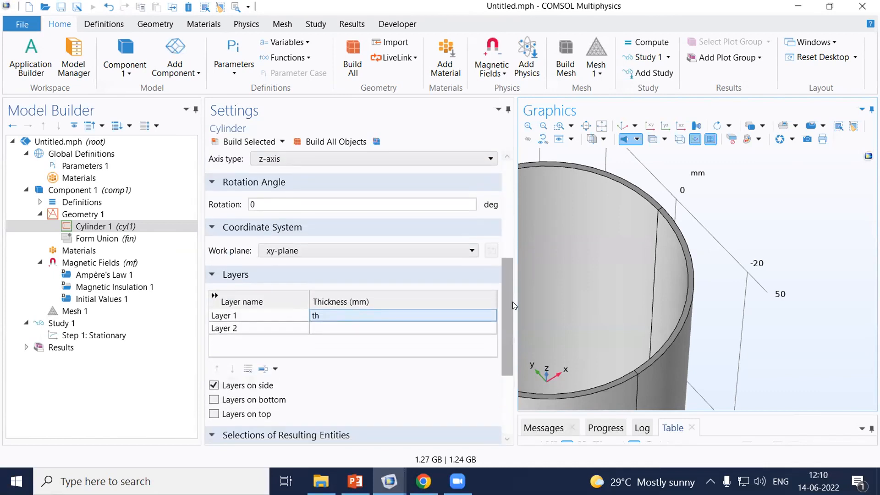
pyautogui.click(600, 126)
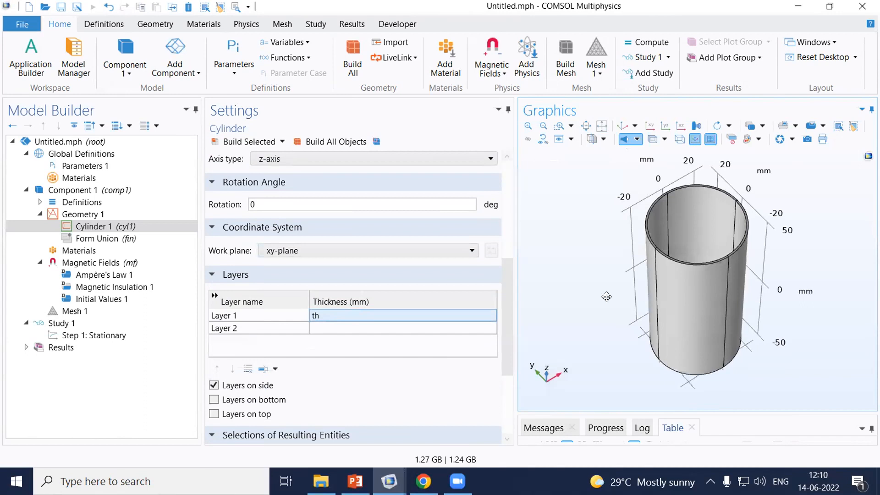
pyautogui.moveTo(600, 288); pyautogui.dragTo(600, 303)
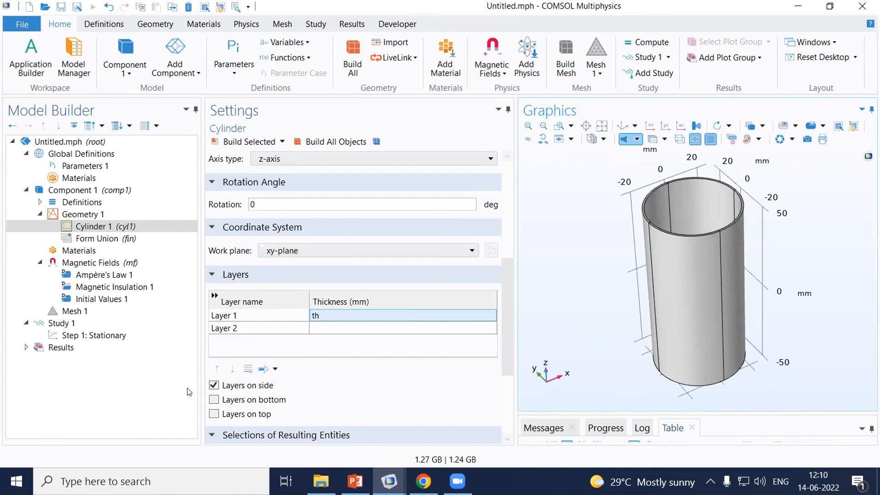
# Add a Sphere primitive to Geometry 1.
pyautogui.click(84, 215)
pyautogui.rightClick(84, 216)
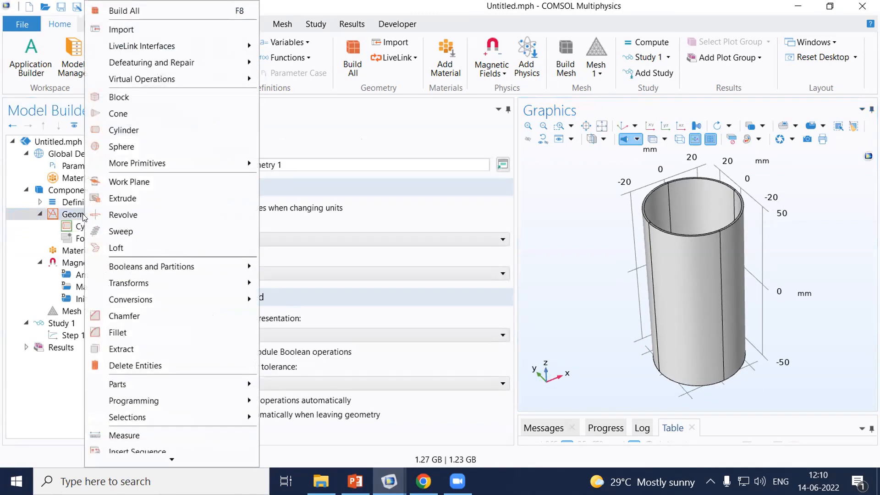
pyautogui.click(120, 146)
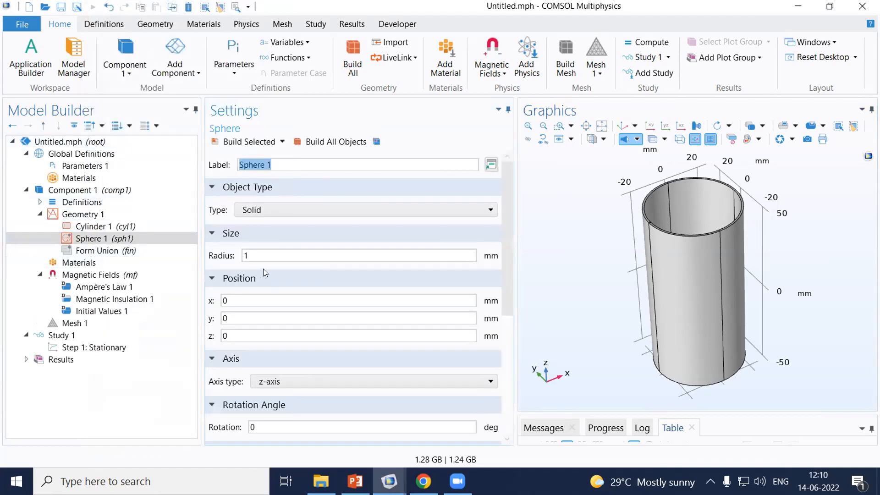
pyautogui.click(543, 126)
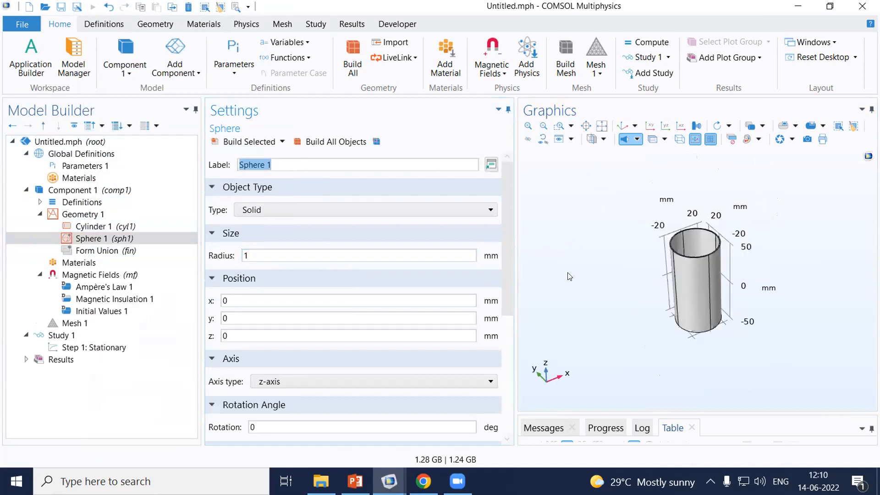
pyautogui.moveTo(633, 275); pyautogui.dragTo(617, 268)
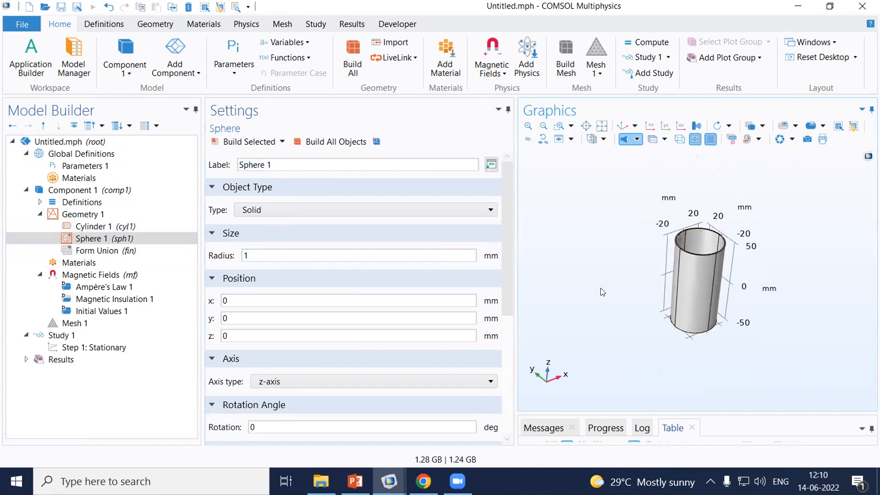
# Set the sphere's radius to 5*L, build it and fit the whole geometry in view.
pyautogui.click(243, 258)
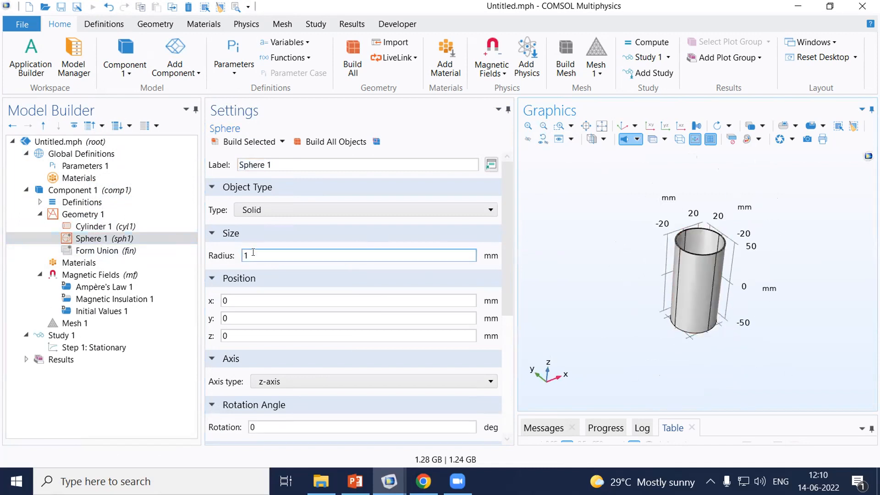
pyautogui.moveTo(253, 254); pyautogui.dragTo(230, 257)
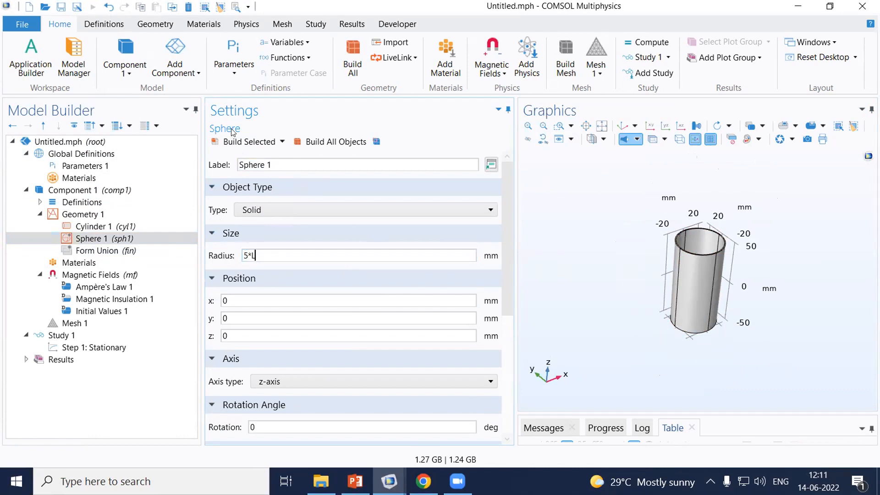
pyautogui.click(243, 142)
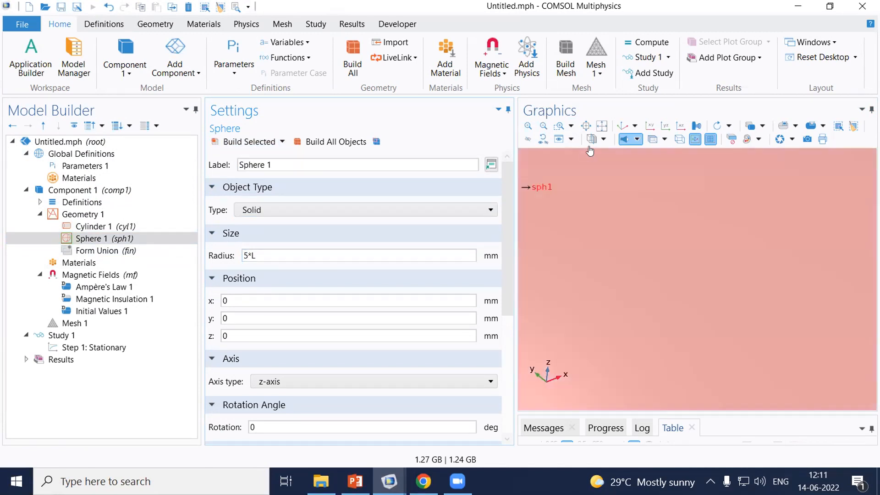
pyautogui.click(602, 126)
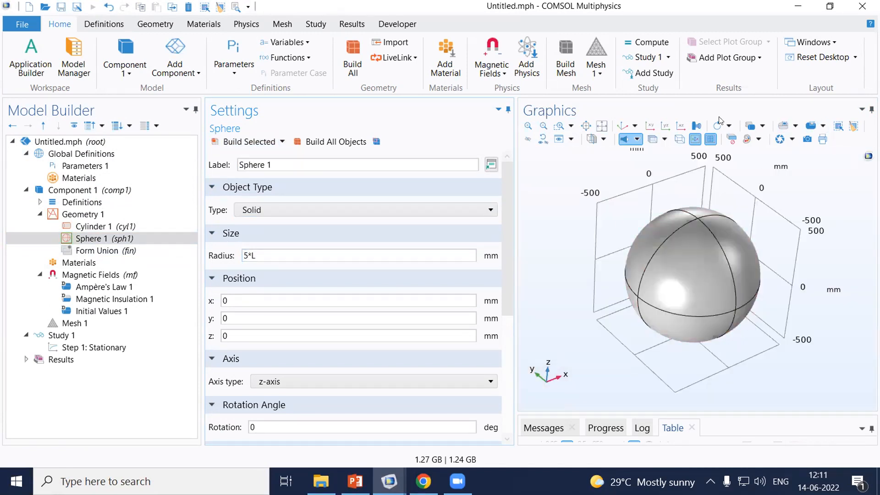
# Show the geometry as a wireframe and examine the small layered cylinder enclosed by the sphere.
pyautogui.click(680, 139)
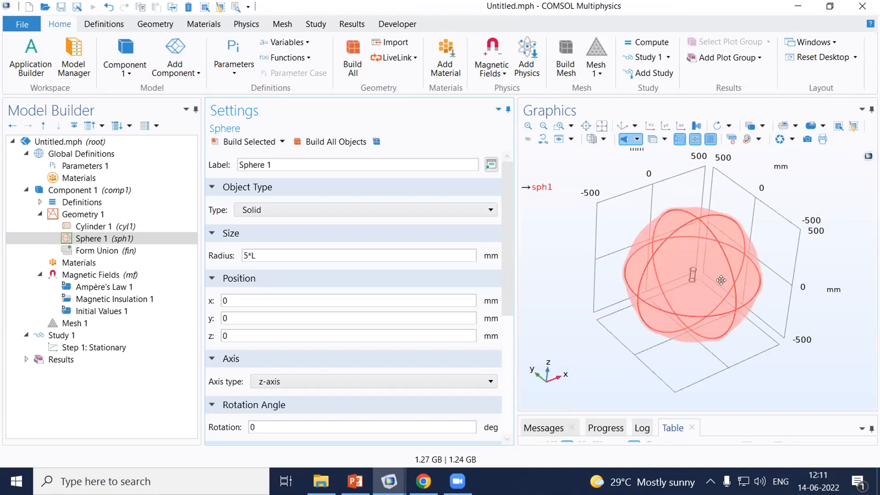
pyautogui.moveTo(721, 280); pyautogui.dragTo(724, 269)
pyautogui.click(560, 126)
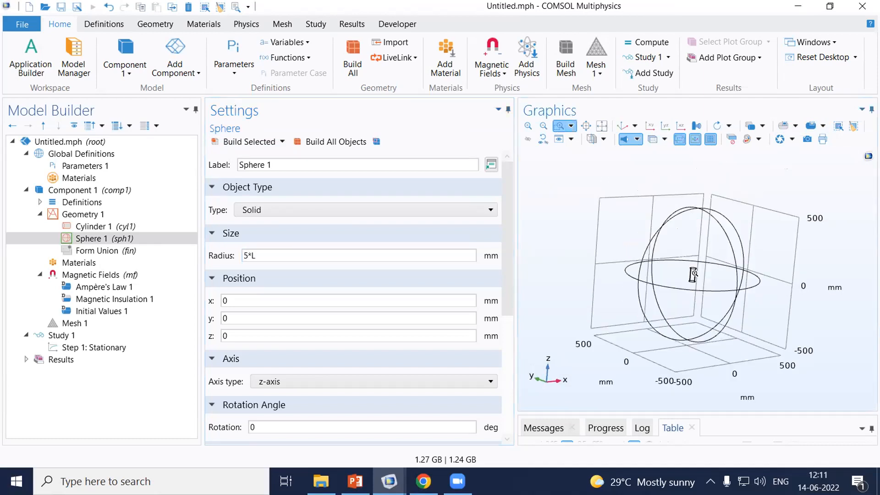
pyautogui.moveTo(636, 223); pyautogui.dragTo(747, 315)
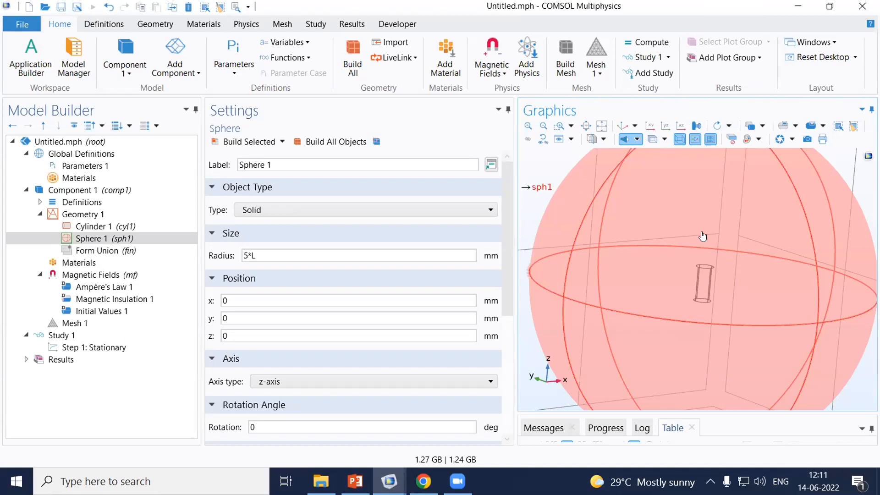
pyautogui.click(602, 124)
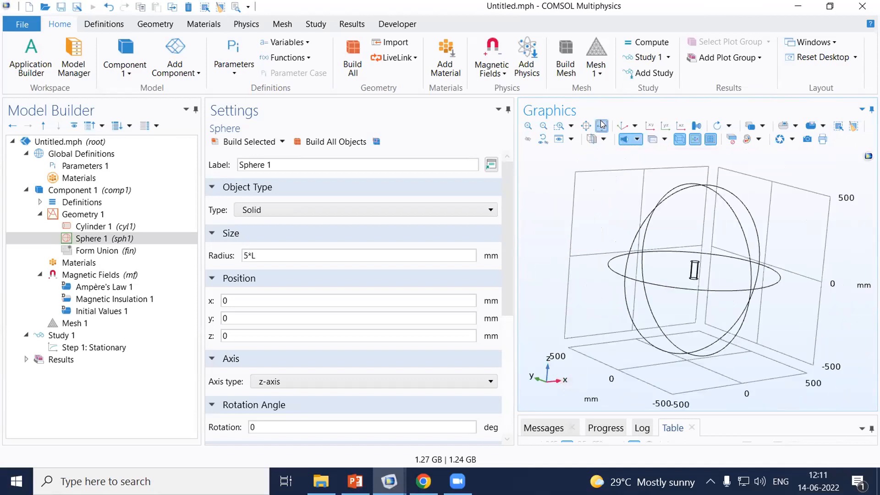
pyautogui.moveTo(695, 265); pyautogui.dragTo(699, 259)
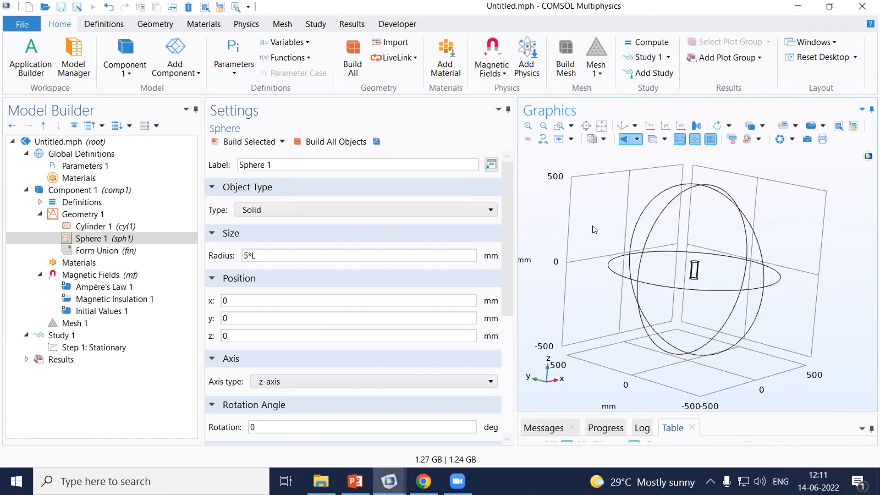
pyautogui.moveTo(590, 239); pyautogui.dragTo(586, 259)
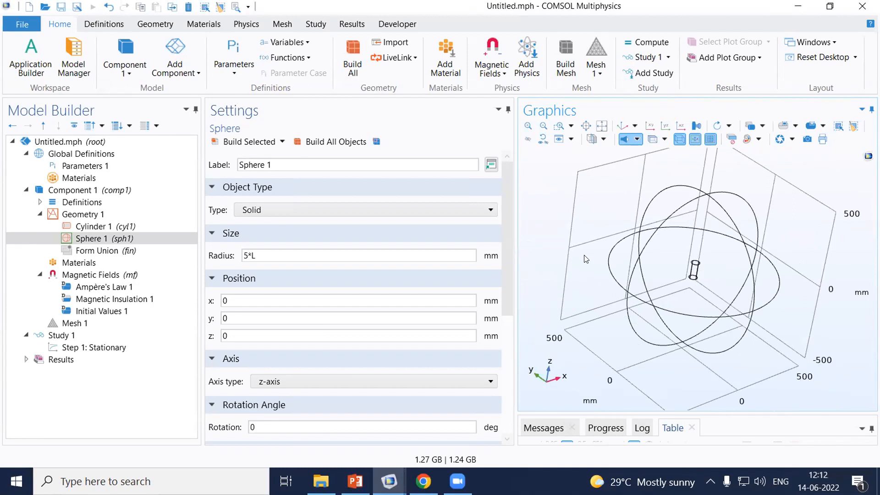
pyautogui.click(602, 126)
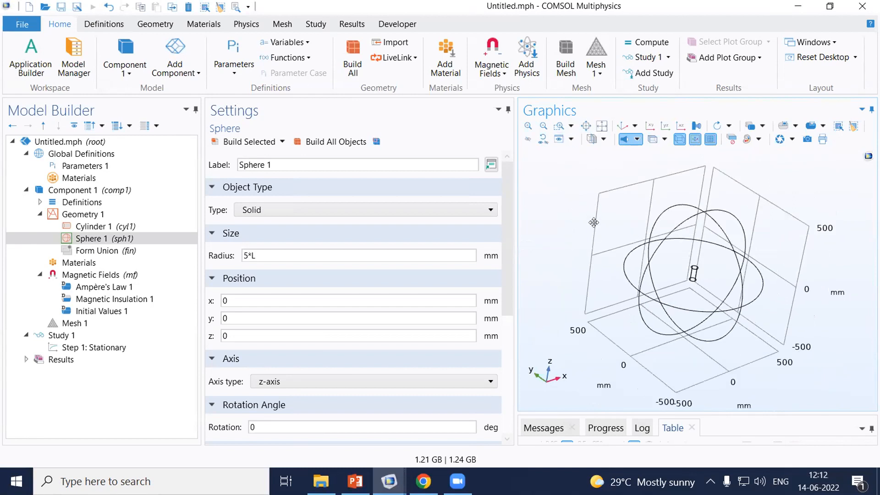
pyautogui.moveTo(594, 222); pyautogui.dragTo(594, 223)
pyautogui.click(559, 126)
pyautogui.moveTo(647, 198); pyautogui.dragTo(800, 356)
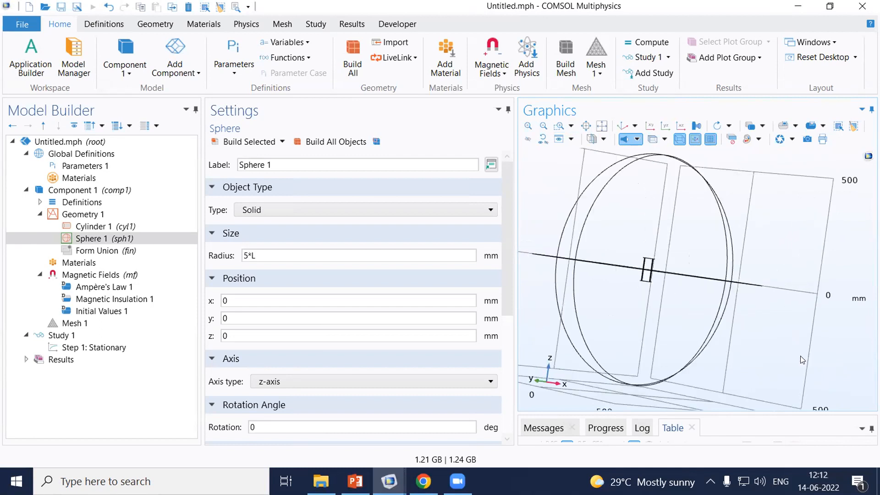
pyautogui.moveTo(676, 230); pyautogui.dragTo(699, 262)
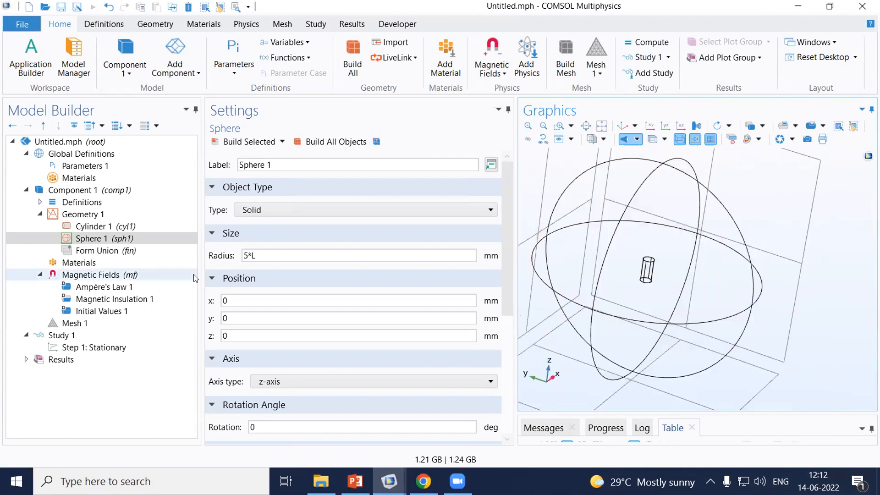
pyautogui.click(114, 226)
pyautogui.click(113, 239)
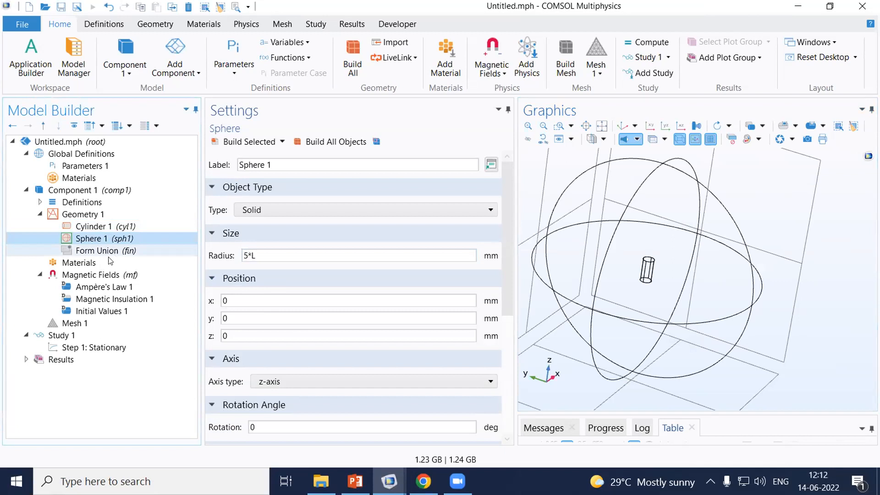
# Add the built-in Air material to all domains of Component 1 and make the geometry display transparent.
pyautogui.rightClick(82, 264)
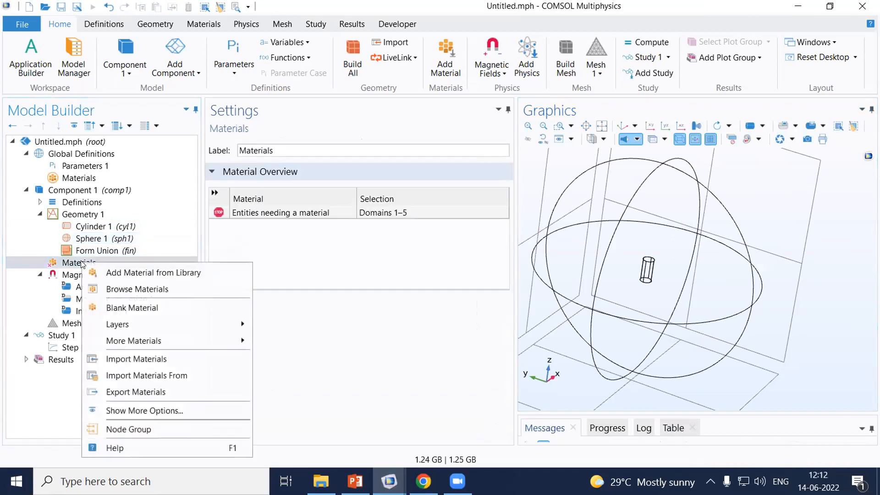
pyautogui.click(120, 274)
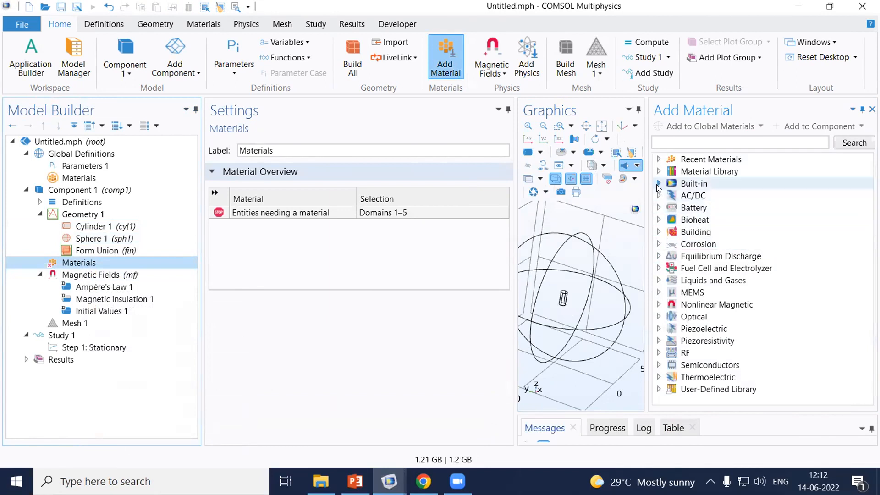
pyautogui.doubleClick(689, 183)
pyautogui.click(704, 197)
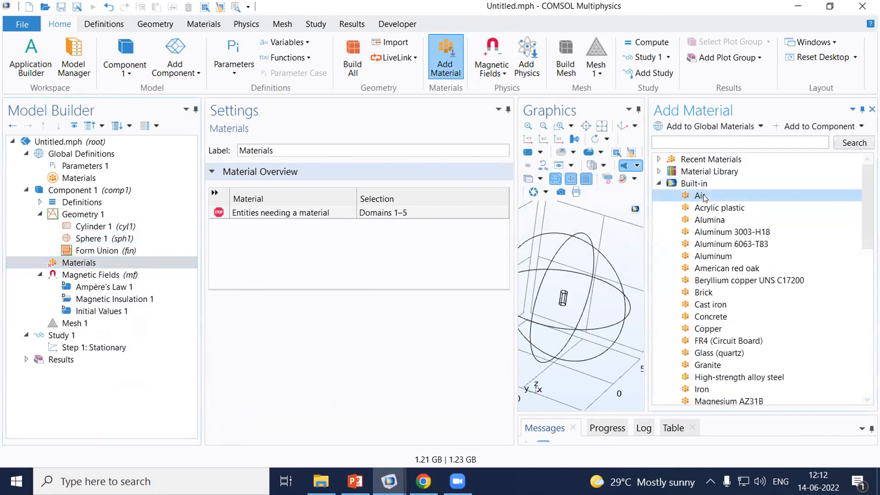
pyautogui.rightClick(704, 197)
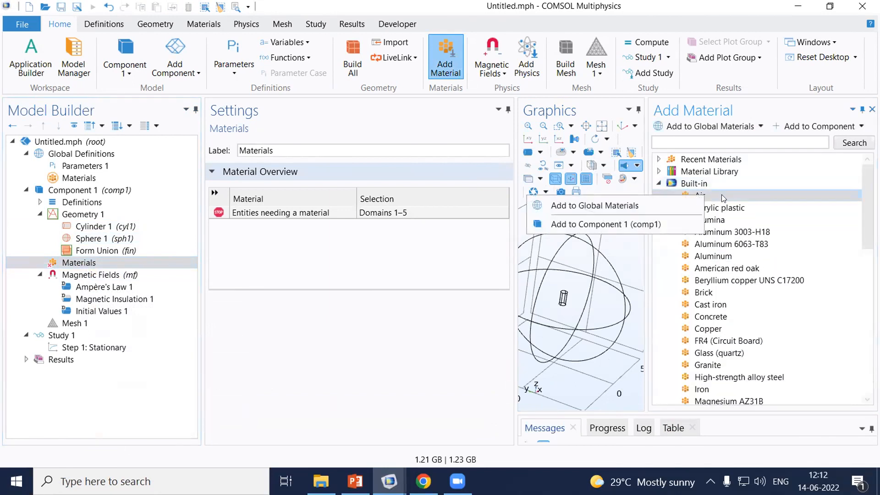
pyautogui.click(721, 195)
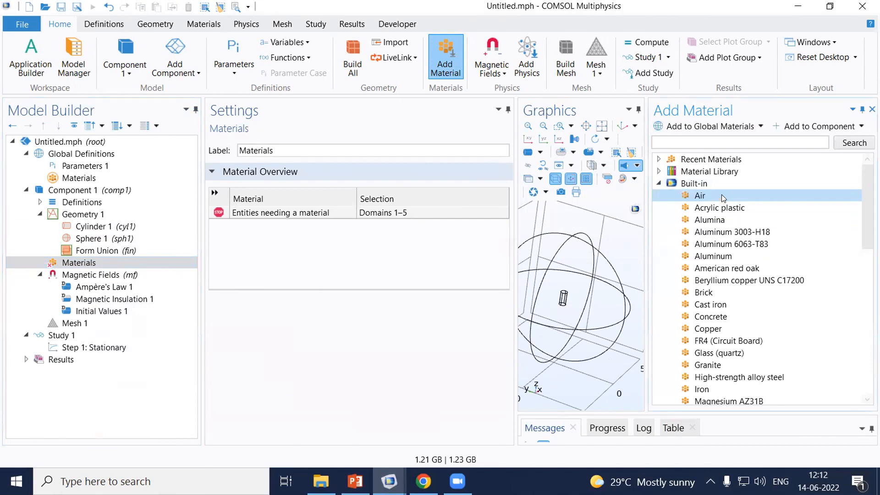
pyautogui.doubleClick(721, 195)
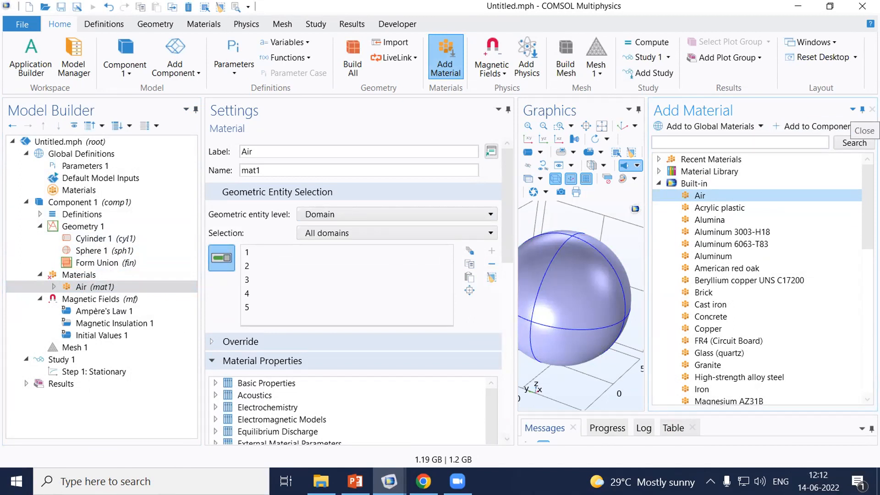
pyautogui.click(872, 109)
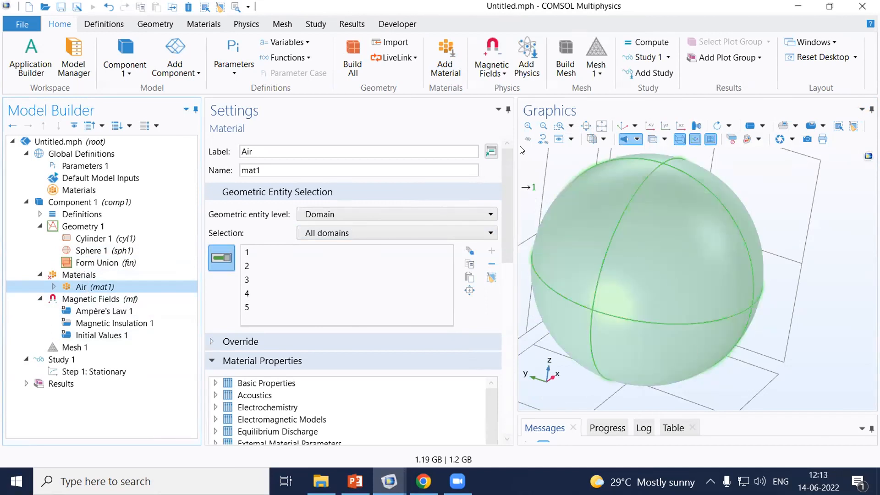
pyautogui.click(601, 127)
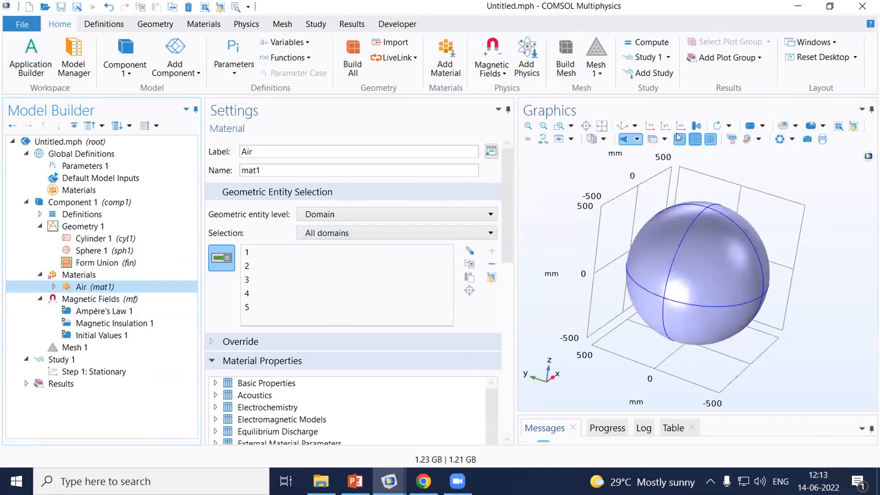
pyautogui.click(652, 139)
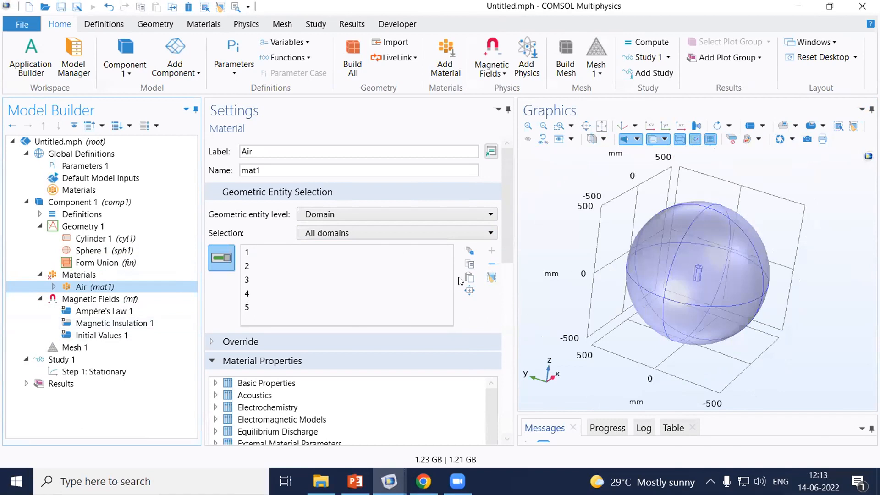
# Add a domain Coil feature to Magnetic Fields and assign it the cylinder's domains 2 to 5.
pyautogui.click(92, 299)
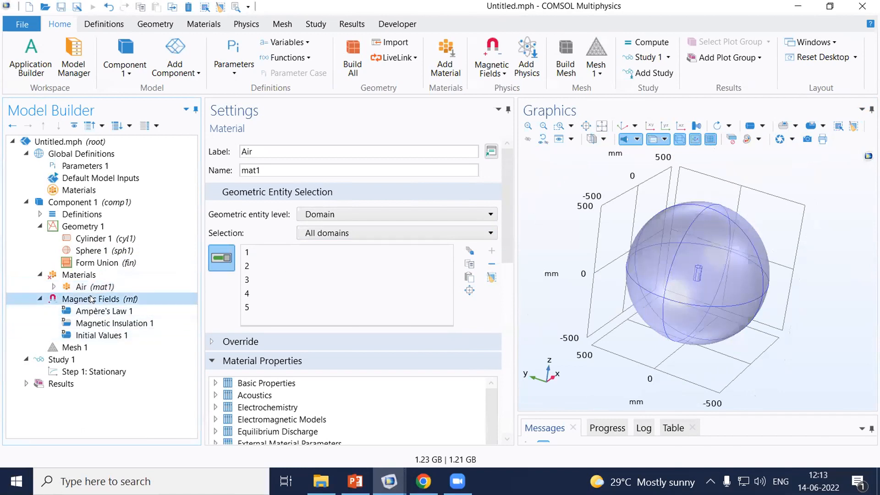
pyautogui.rightClick(92, 299)
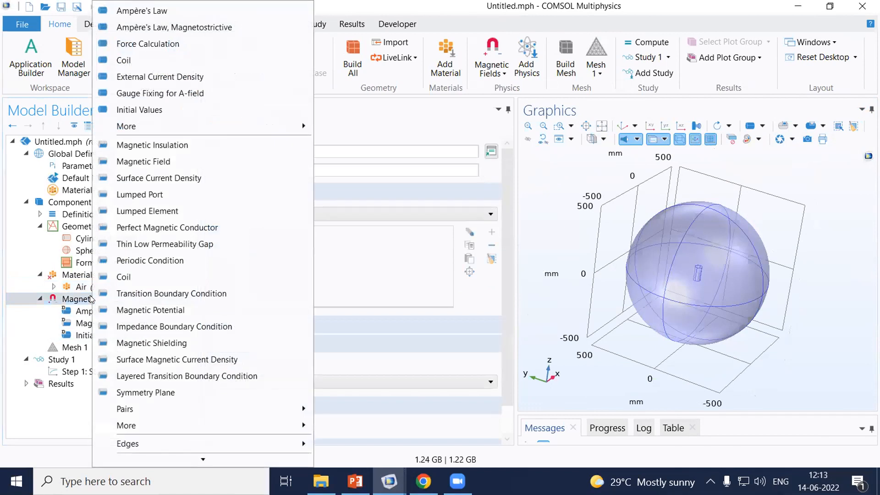
pyautogui.click(160, 61)
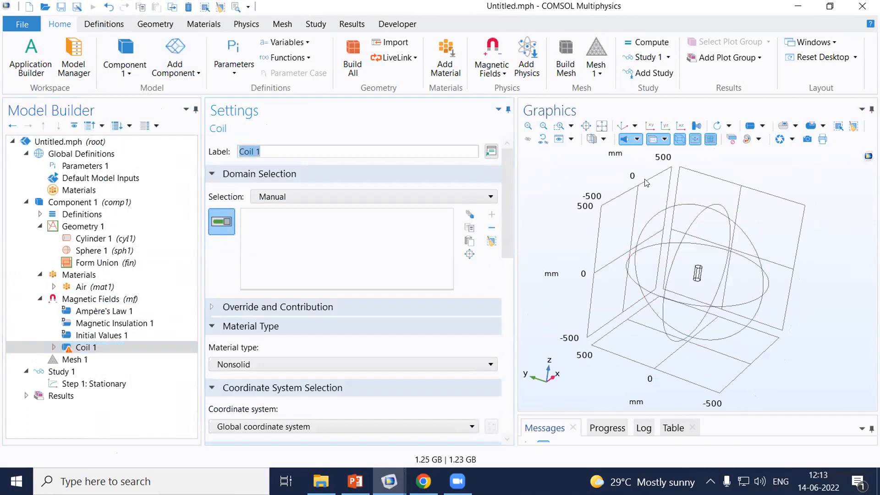
pyautogui.click(784, 126)
pyautogui.moveTo(682, 259); pyautogui.dragTo(711, 295)
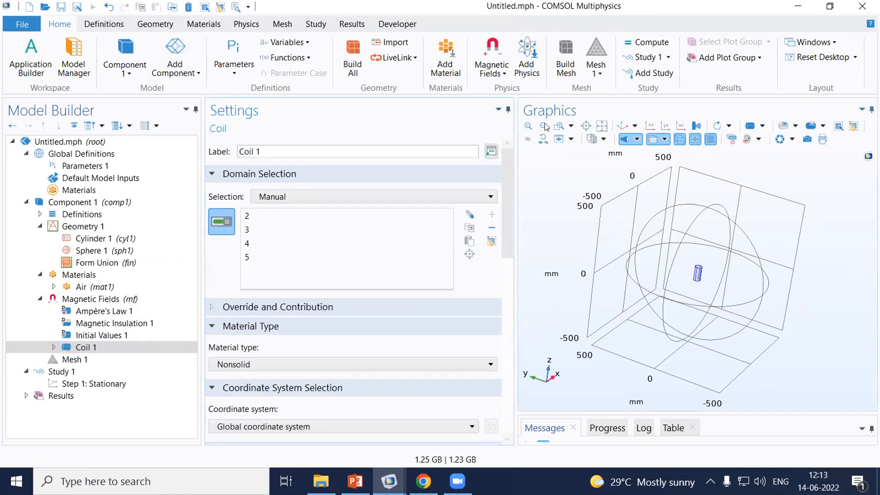
# Turn off transparency and examine the selected coil domains of the cylinder up close in wireframe.
pyautogui.click(678, 137)
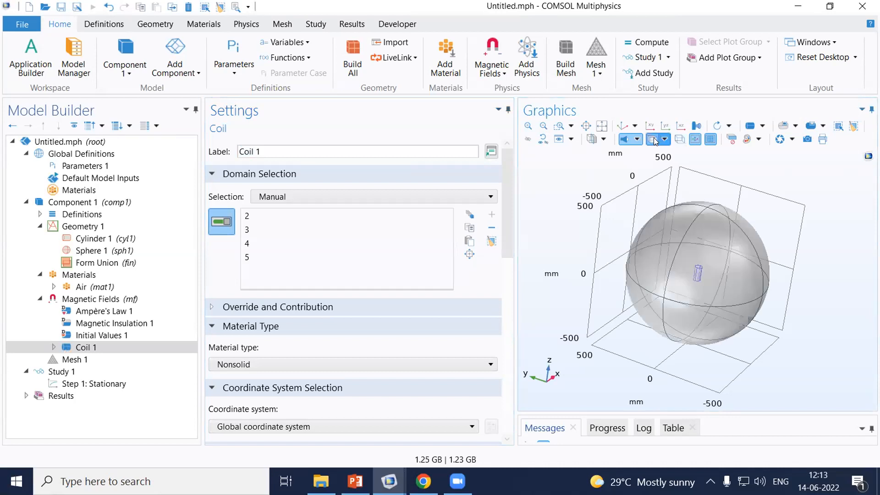
pyautogui.click(652, 138)
pyautogui.click(680, 139)
pyautogui.click(559, 125)
pyautogui.moveTo(670, 246); pyautogui.dragTo(733, 312)
pyautogui.moveTo(654, 204); pyautogui.dragTo(737, 303)
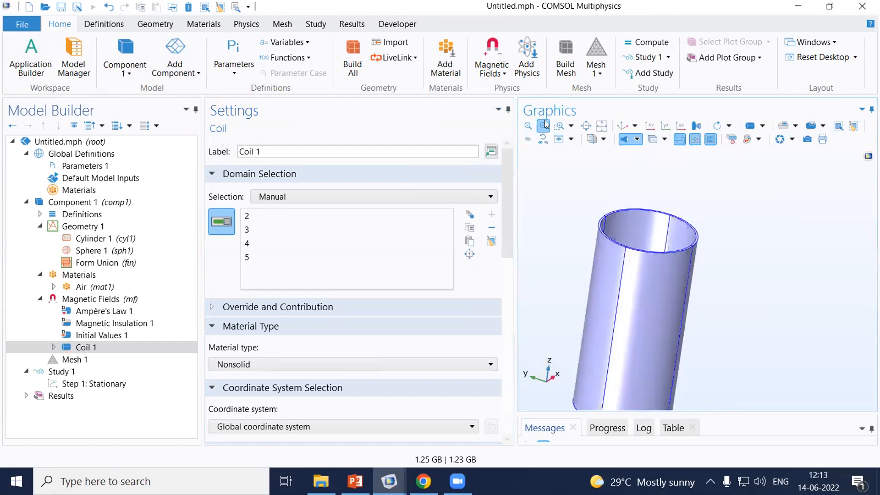
pyautogui.click(543, 123)
# Set Coil 1's conductor model to Homogenized multiturn and its coil type to Circular.
pyautogui.moveTo(504, 170); pyautogui.dragTo(505, 225)
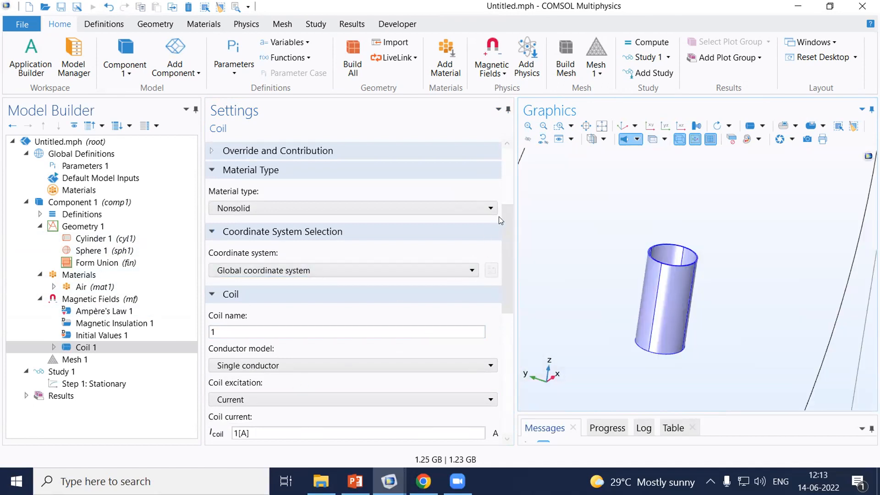
pyautogui.moveTo(506, 217); pyautogui.dragTo(505, 256)
pyautogui.click(360, 262)
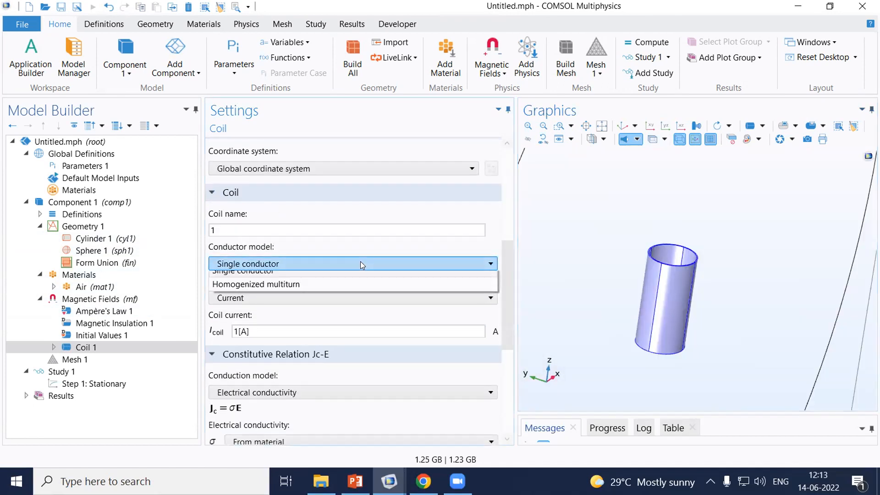
pyautogui.click(337, 291)
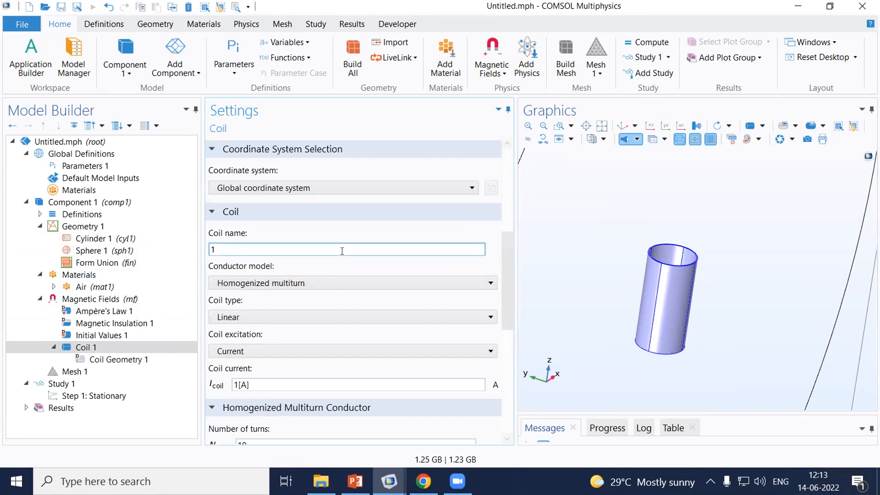
pyautogui.click(307, 318)
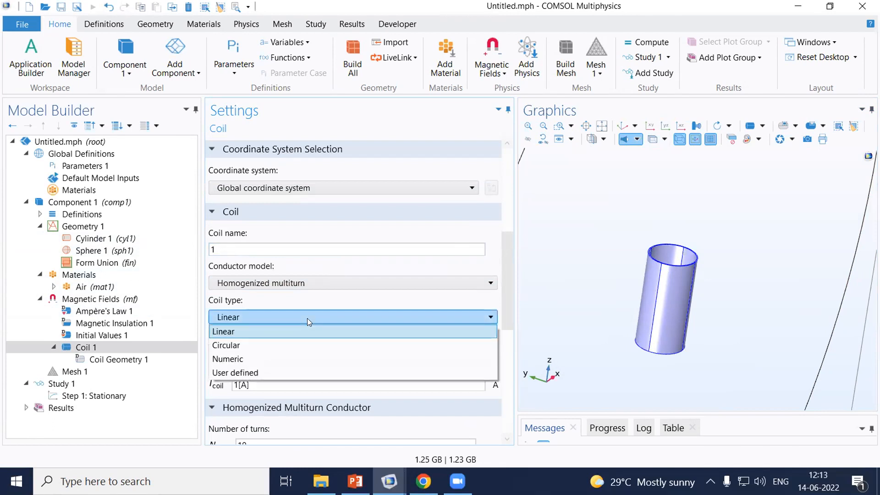
pyautogui.click(298, 345)
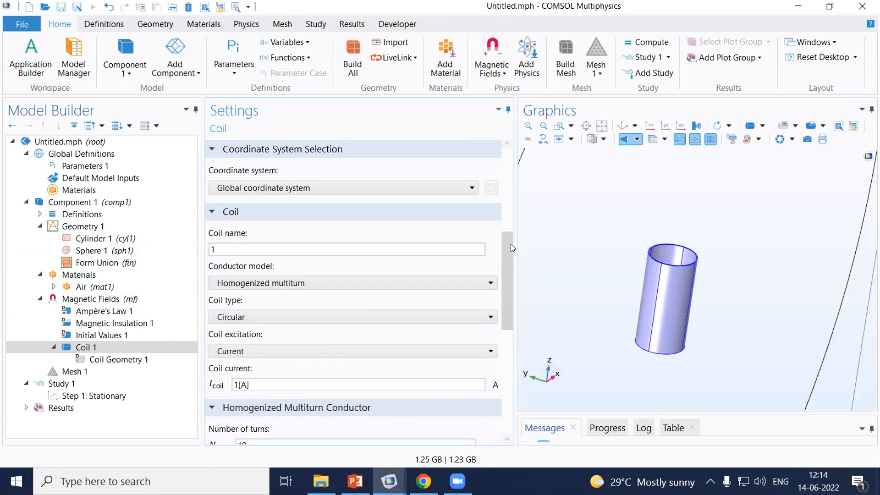
# Set the coil current to the parameter I and the number of turns to the parameter N.
pyautogui.scroll(-3, 505, 272)
pyautogui.click(284, 257)
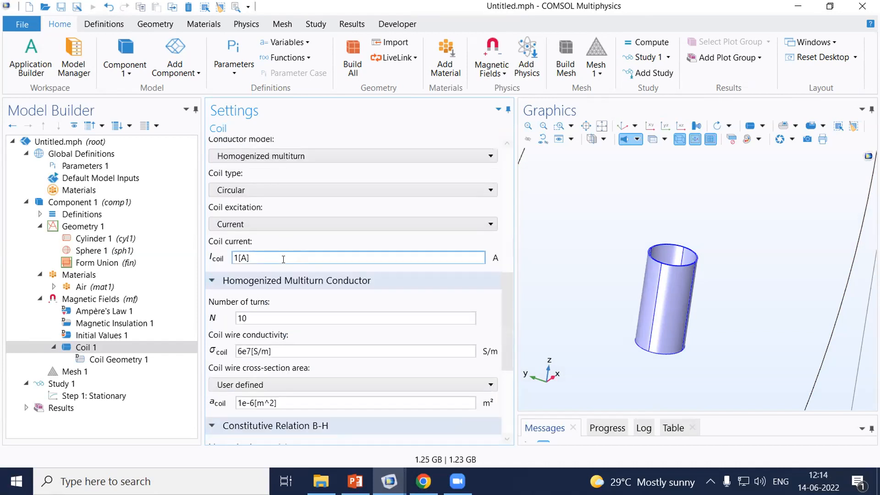
pyautogui.hotkey('ctrl', 'a')
pyautogui.press('BackSpace')
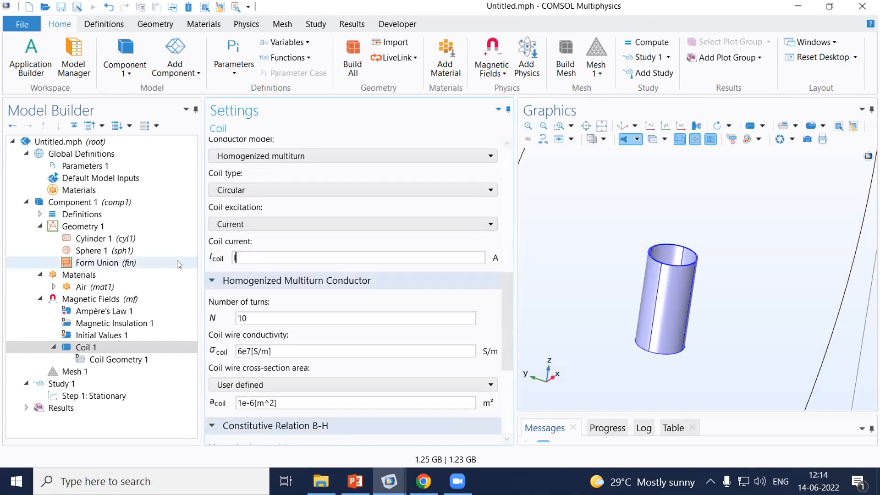
pyautogui.press('Tab')
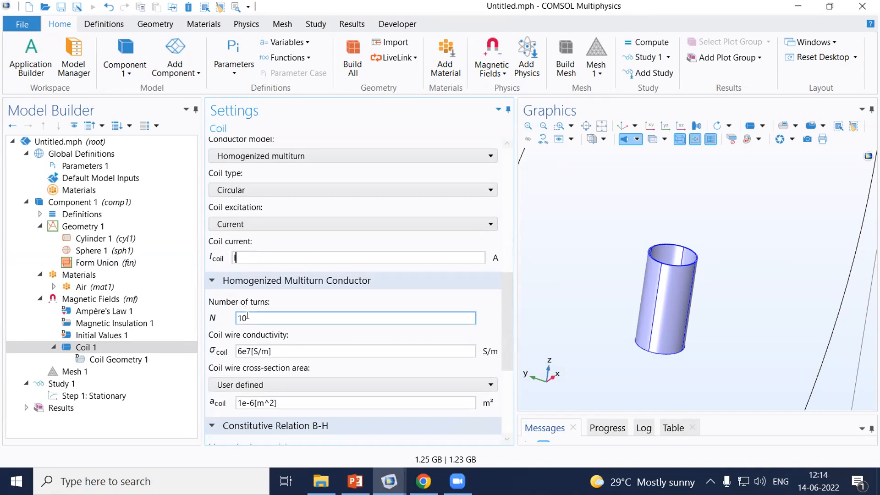
pyautogui.write('N')
# Review Coil 1's wire conductivity and wire cross-section area, and check the component's material overview.
pyautogui.click(238, 350)
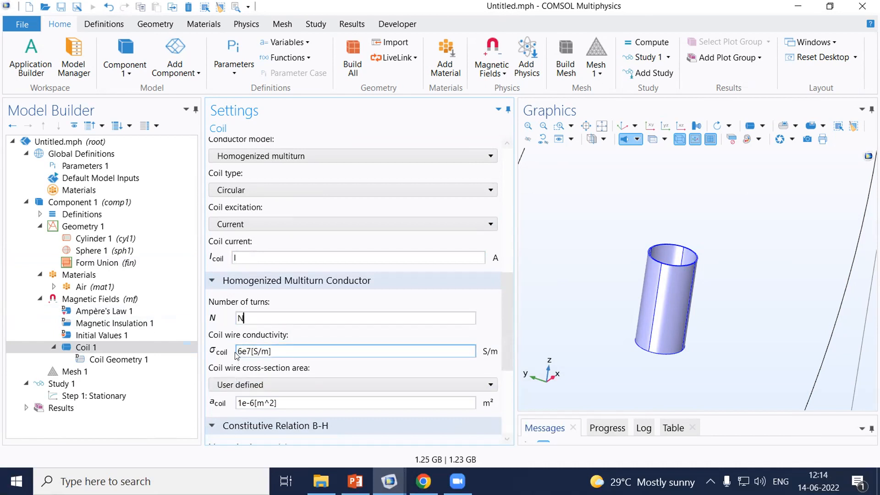
pyautogui.moveTo(238, 350); pyautogui.dragTo(276, 348)
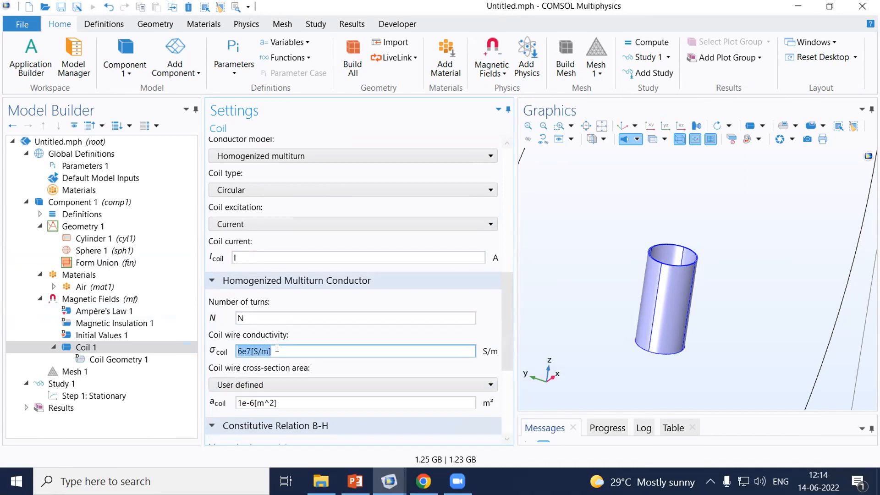
pyautogui.click(299, 347)
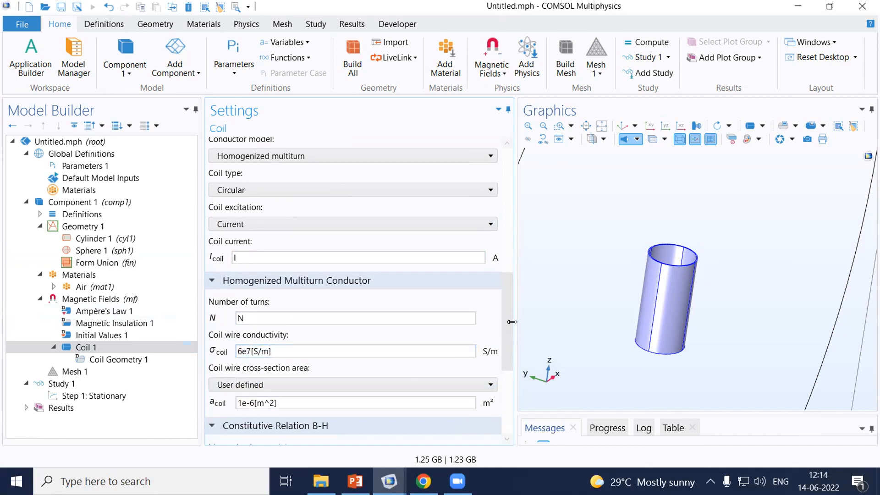
pyautogui.moveTo(507, 311); pyautogui.dragTo(510, 342)
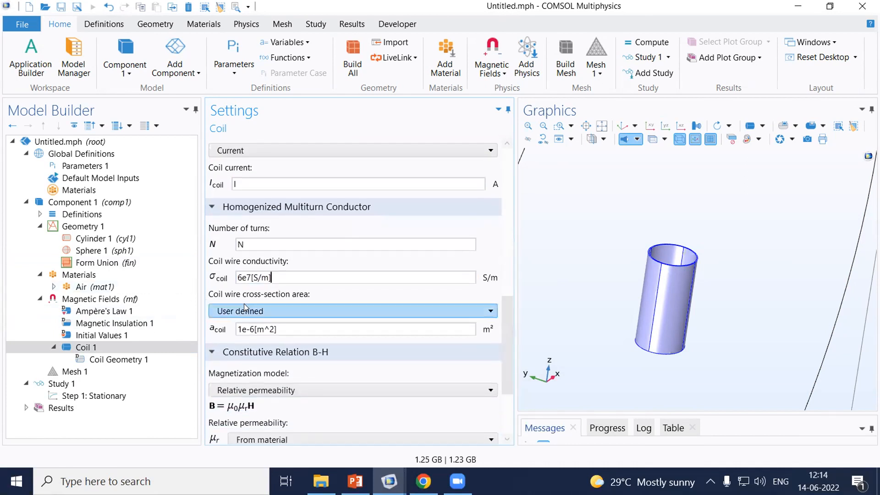
pyautogui.click(242, 329)
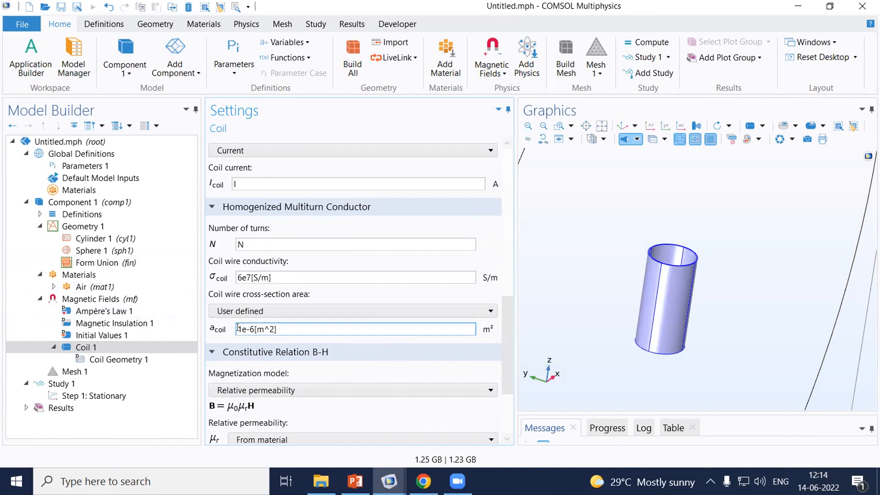
pyautogui.moveTo(238, 328); pyautogui.dragTo(314, 329)
pyautogui.click(315, 328)
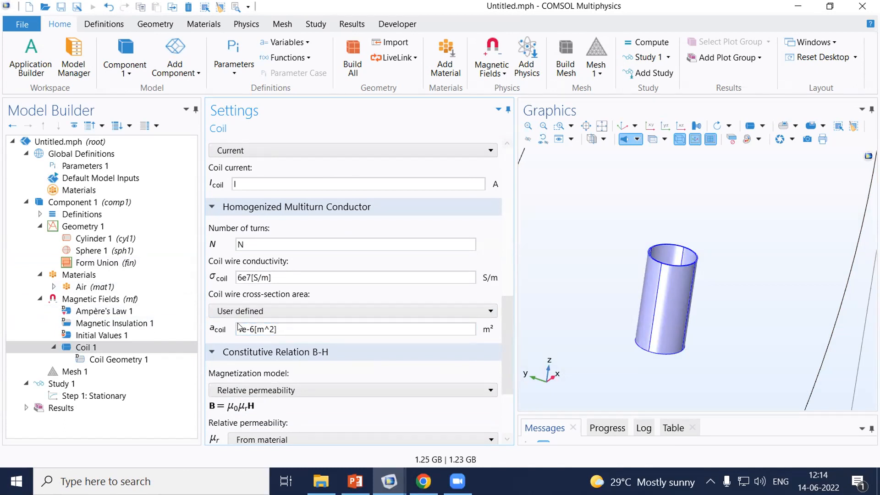
pyautogui.click(259, 278)
pyautogui.tripleClick(259, 279)
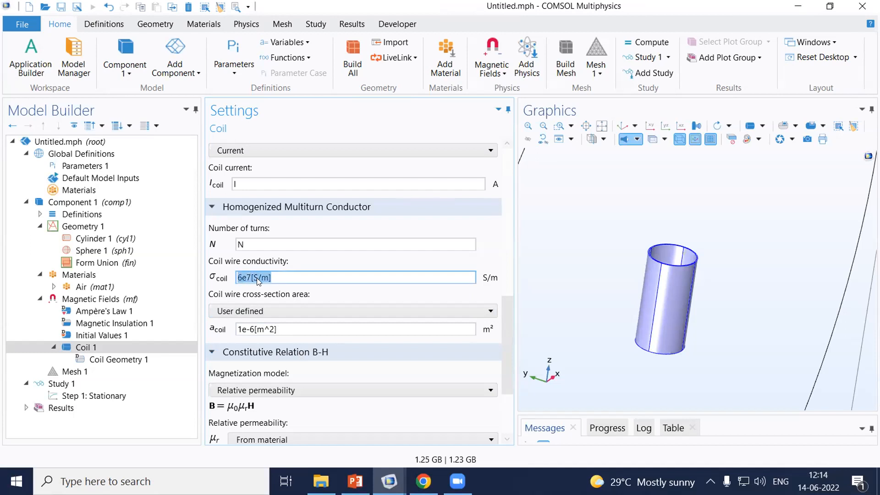
pyautogui.click(88, 277)
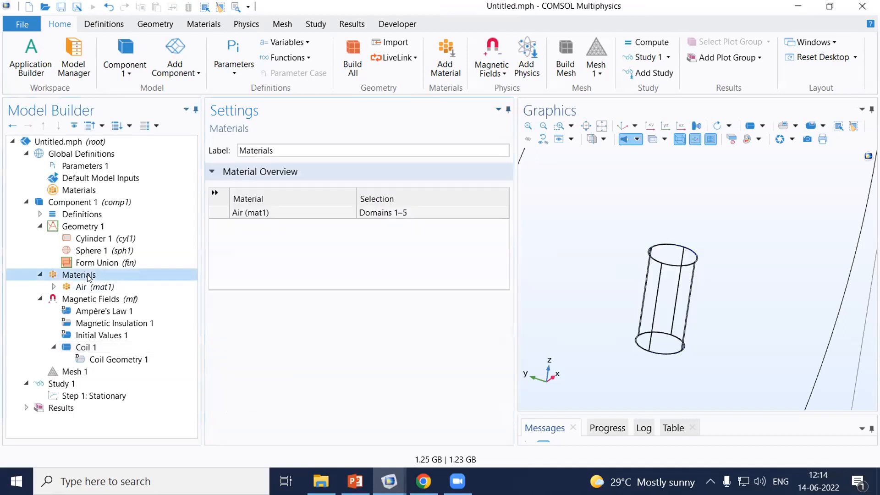
pyautogui.click(92, 347)
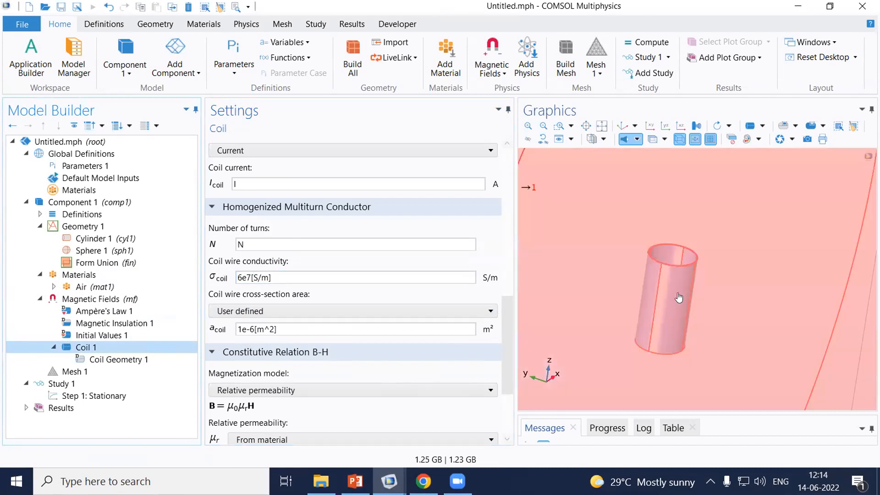
pyautogui.moveTo(278, 276); pyautogui.dragTo(219, 277)
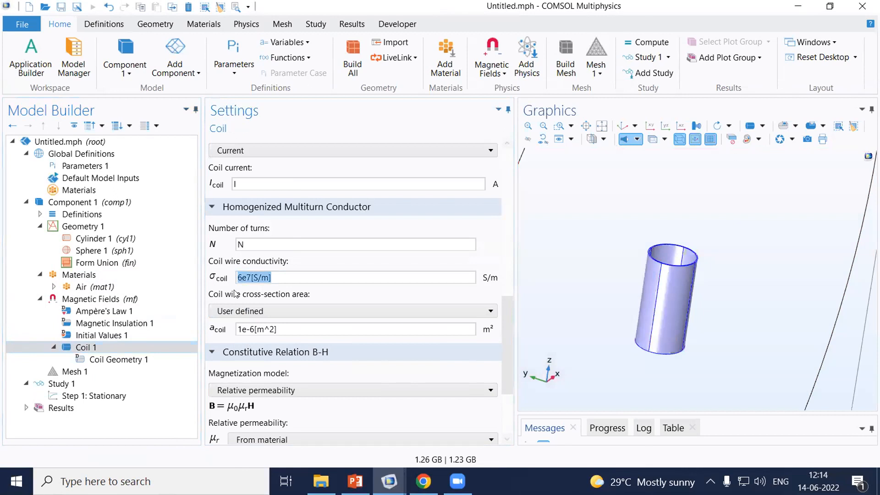
pyautogui.click(343, 244)
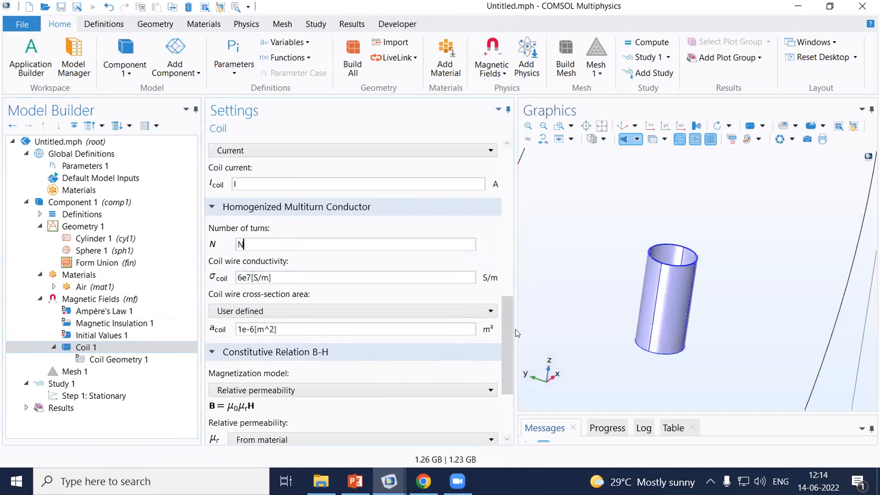
# Examine Coil 1's remaining settings, from the domain selection through the multiturn conductor to the constitutive relations.
pyautogui.moveTo(512, 318); pyautogui.dragTo(519, 202)
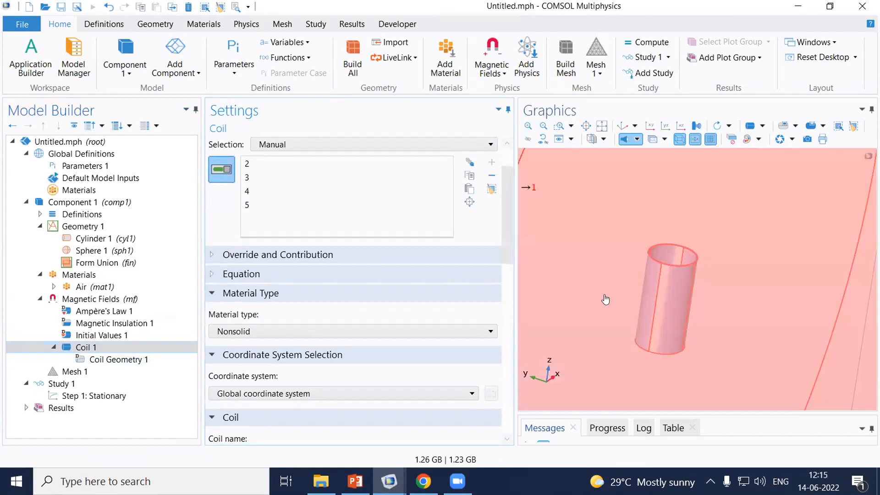
pyautogui.moveTo(501, 206); pyautogui.dragTo(507, 289)
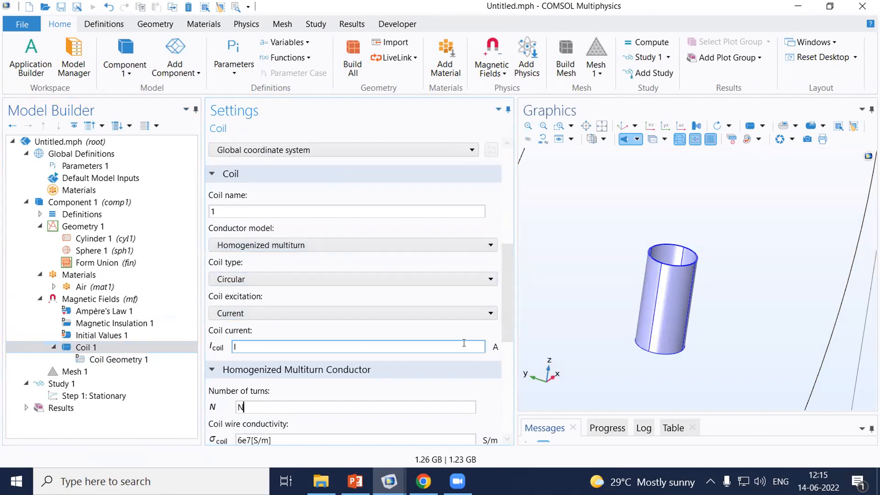
pyautogui.moveTo(504, 278); pyautogui.dragTo(506, 329)
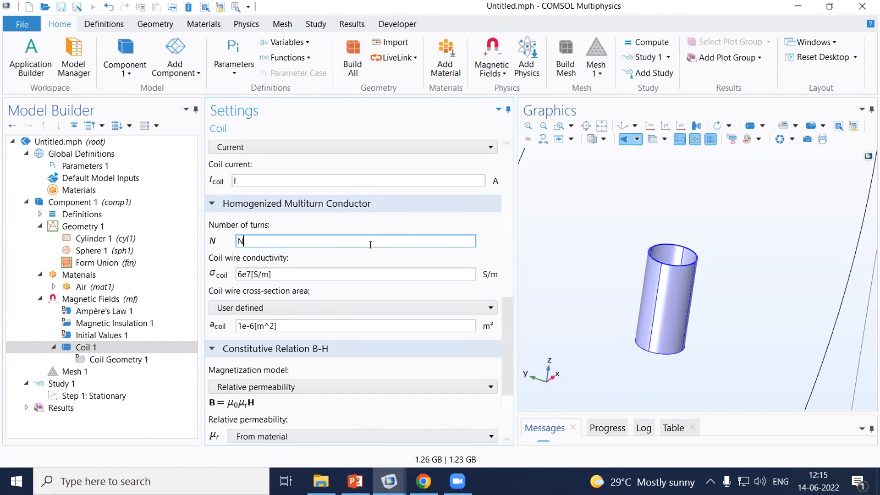
pyautogui.click(458, 365)
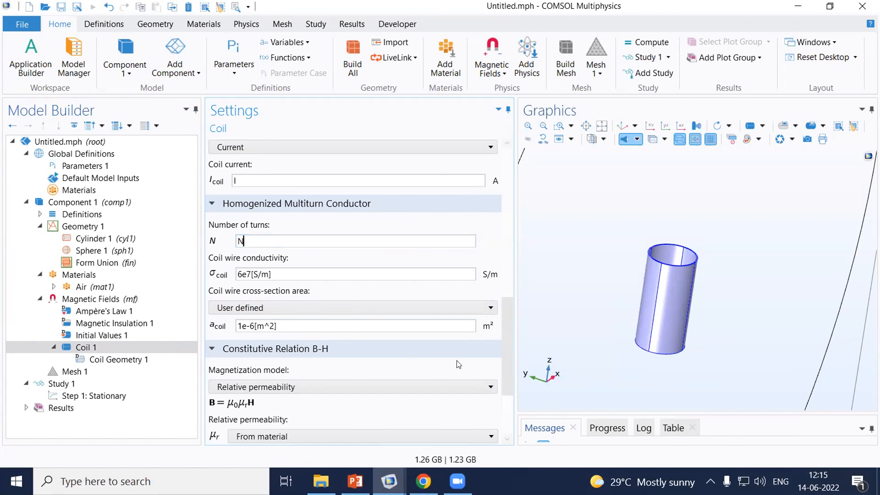
pyautogui.moveTo(503, 309); pyautogui.dragTo(478, 373)
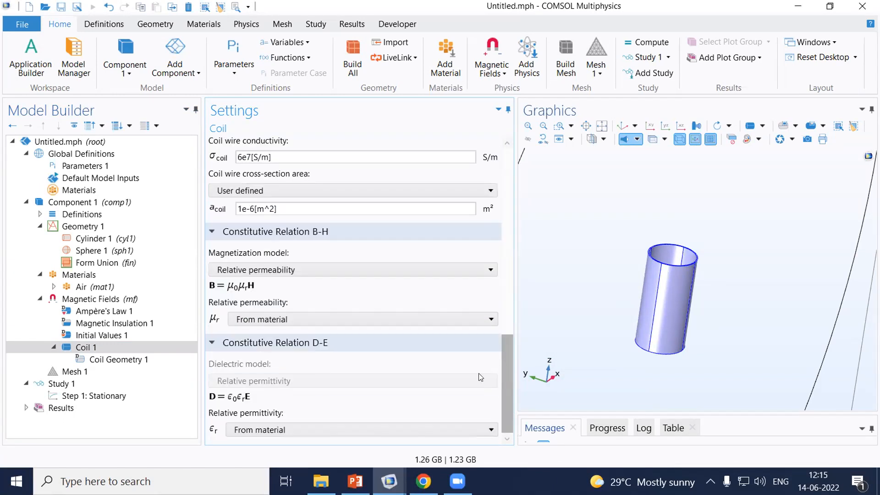
pyautogui.click(95, 359)
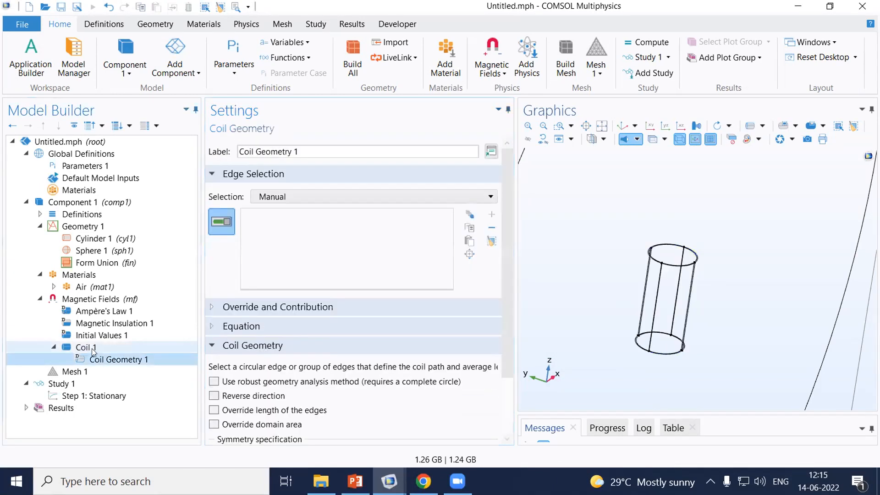
pyautogui.click(83, 347)
pyautogui.moveTo(509, 349); pyautogui.dragTo(453, 279)
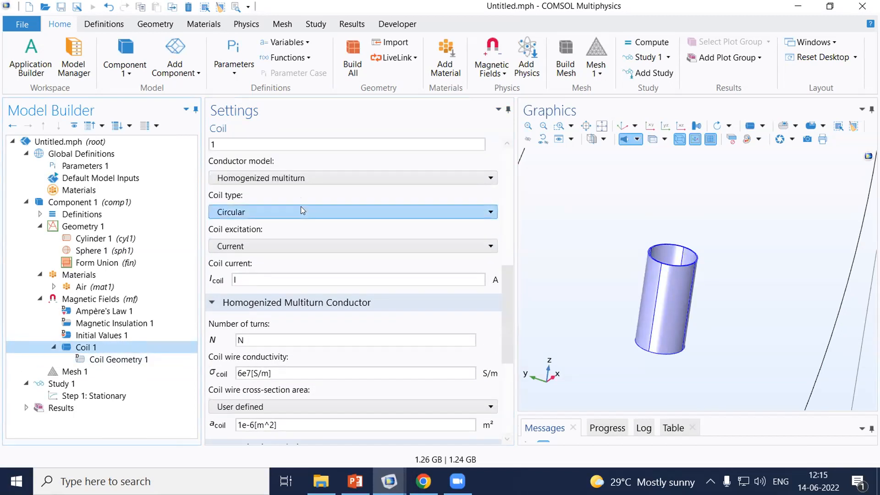
# Assign the four outer edges of the cylinder's upper rim (10, 11, 24 and 39) to Coil Geometry 1.
pyautogui.click(128, 359)
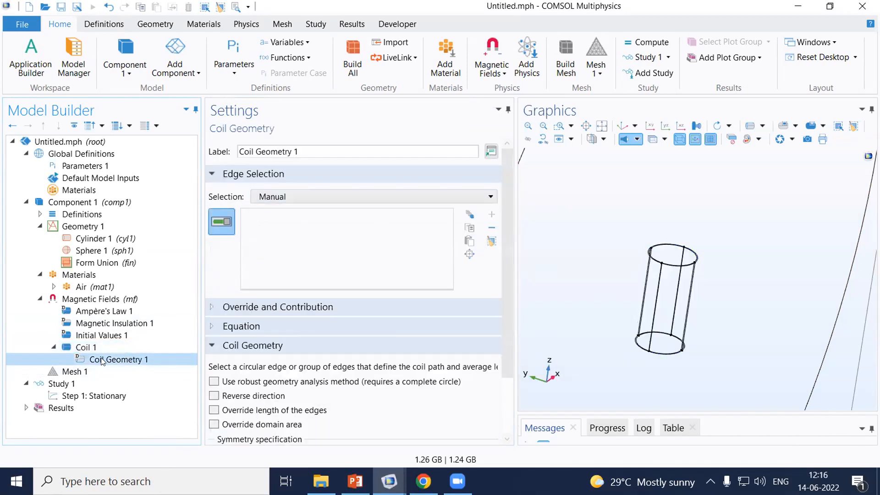
pyautogui.click(558, 127)
pyautogui.moveTo(642, 235); pyautogui.dragTo(723, 280)
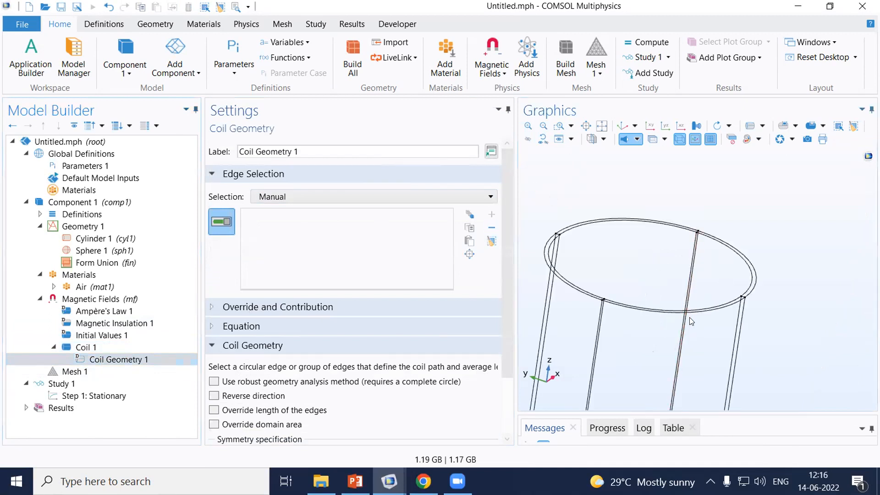
pyautogui.click(692, 312)
pyautogui.click(752, 289)
pyautogui.click(633, 221)
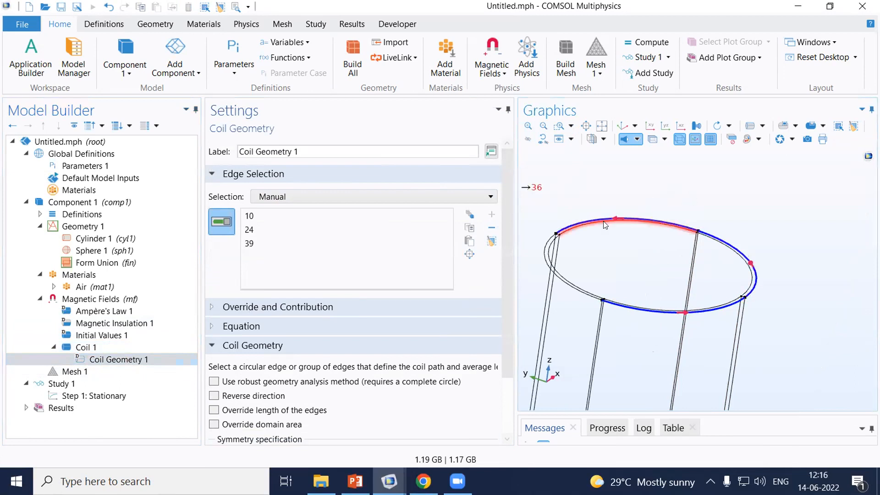
pyautogui.click(559, 288)
pyautogui.moveTo(755, 192); pyautogui.dragTo(778, 202, button='right')
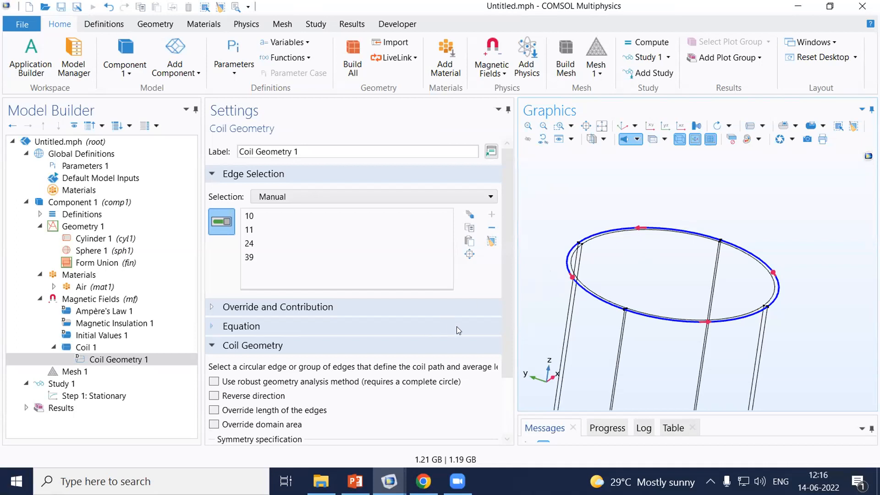
# Review the Coil Geometry 1 options and symmetry factors alongside the Coil 1 settings, and collapse the Coil 1 node.
pyautogui.moveTo(510, 265); pyautogui.dragTo(505, 318)
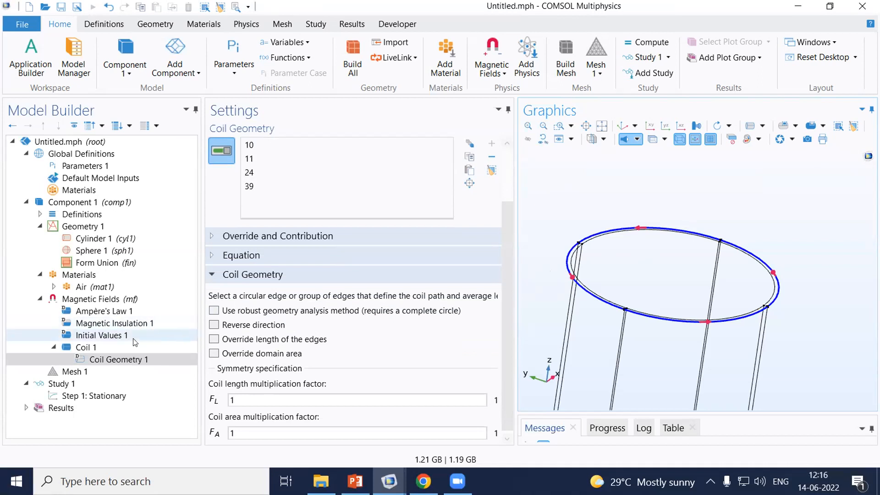
pyautogui.click(110, 347)
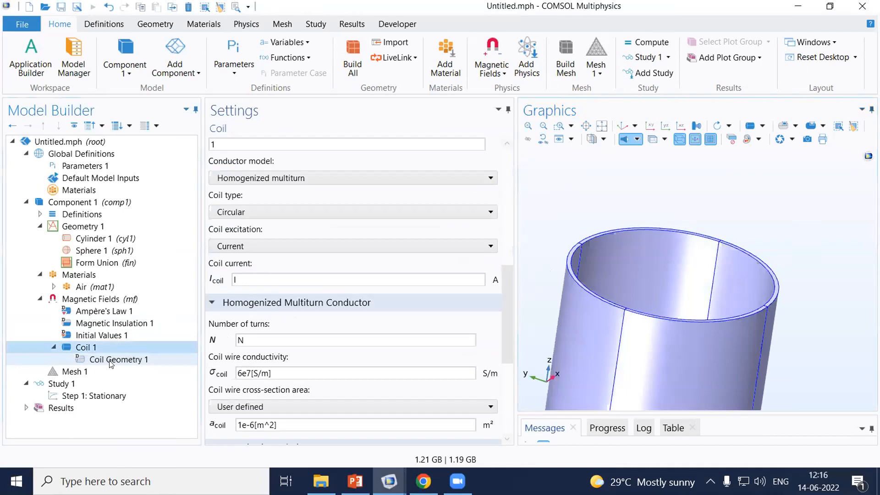
pyautogui.click(111, 360)
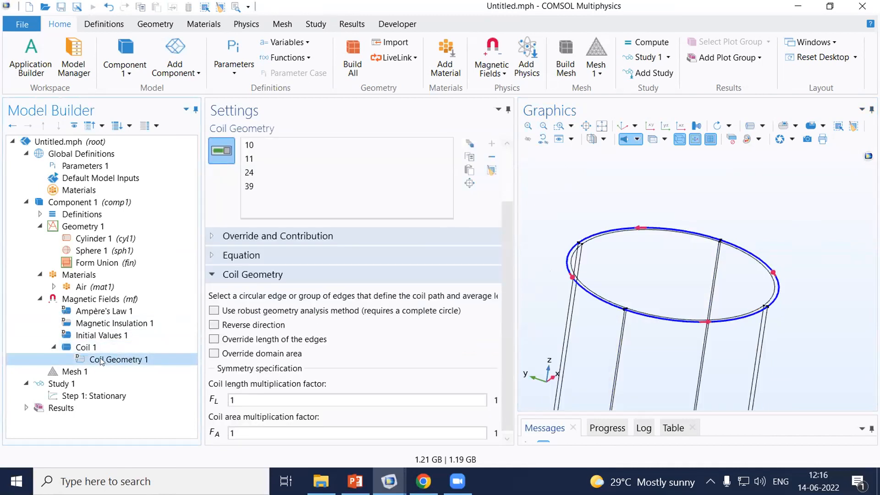
pyautogui.click(75, 373)
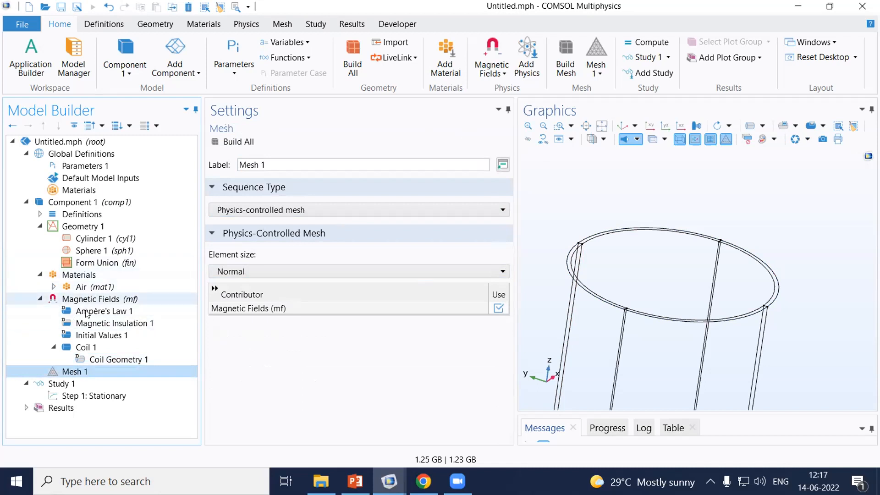
pyautogui.click(85, 346)
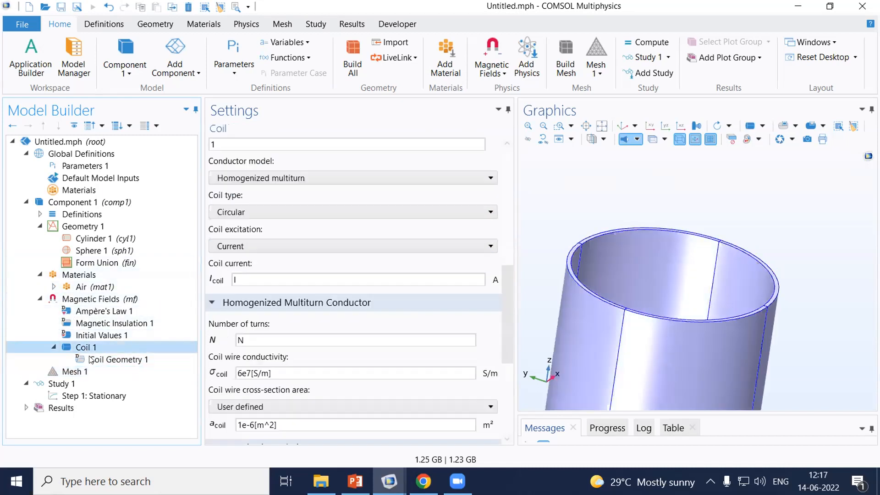
pyautogui.click(90, 359)
pyautogui.click(54, 346)
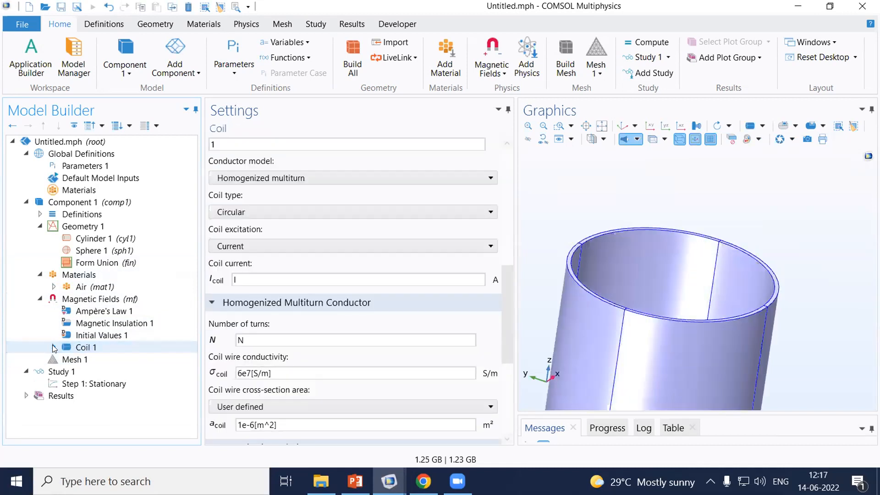
# Fit the whole model in view and build Mesh 1 as a physics-controlled mesh with Normal element size.
pyautogui.click(71, 360)
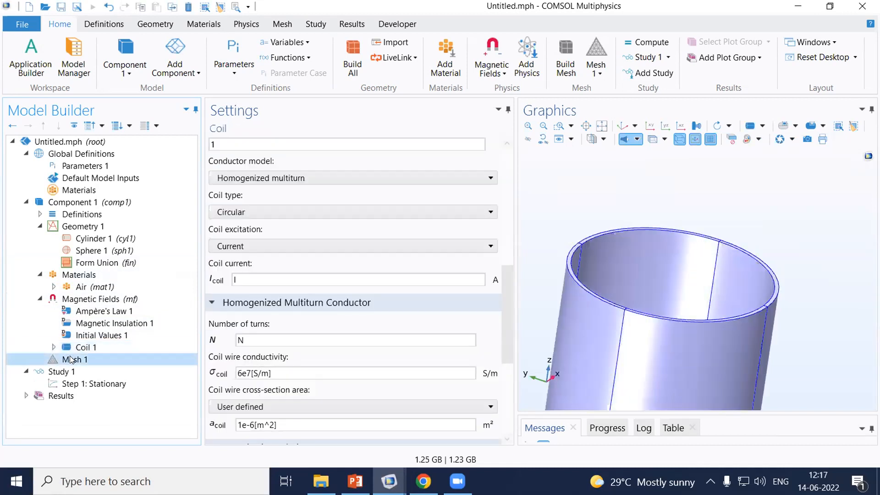
pyautogui.click(601, 126)
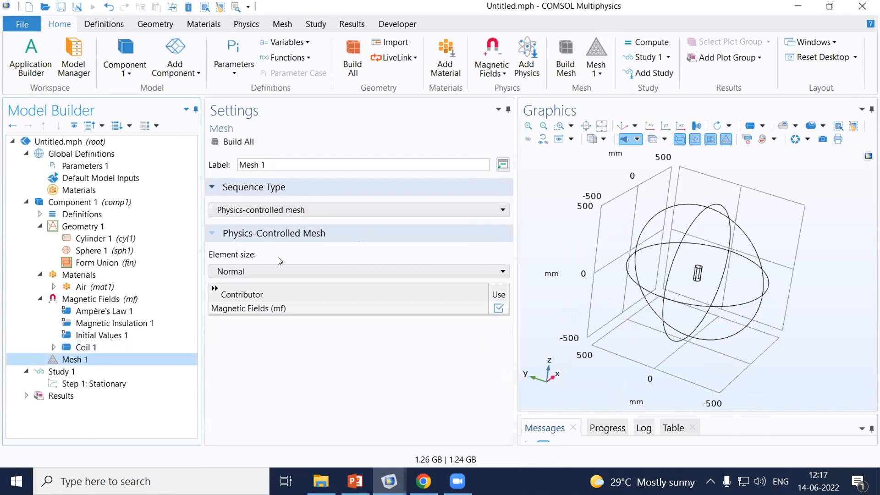
pyautogui.click(245, 141)
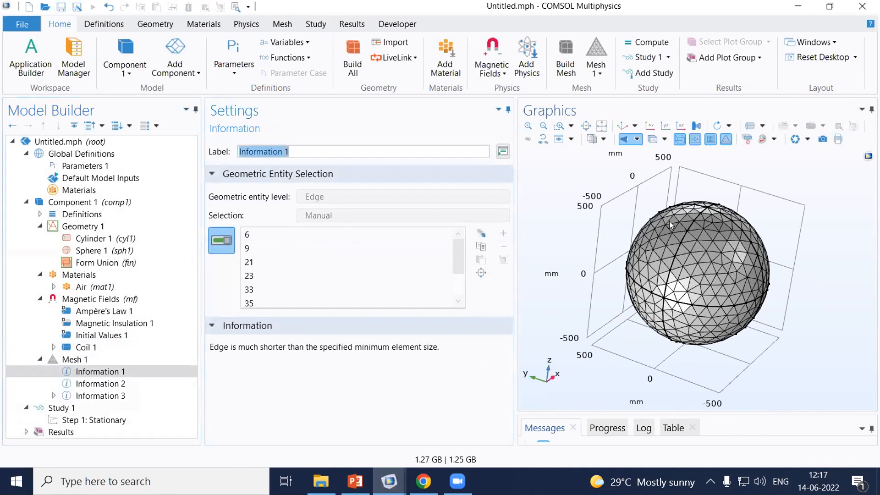
# Hide the outer air sphere, examine the mesh on the coil cylinder up close, and return to the Mesh 1 settings.
pyautogui.click(527, 139)
pyautogui.click(751, 125)
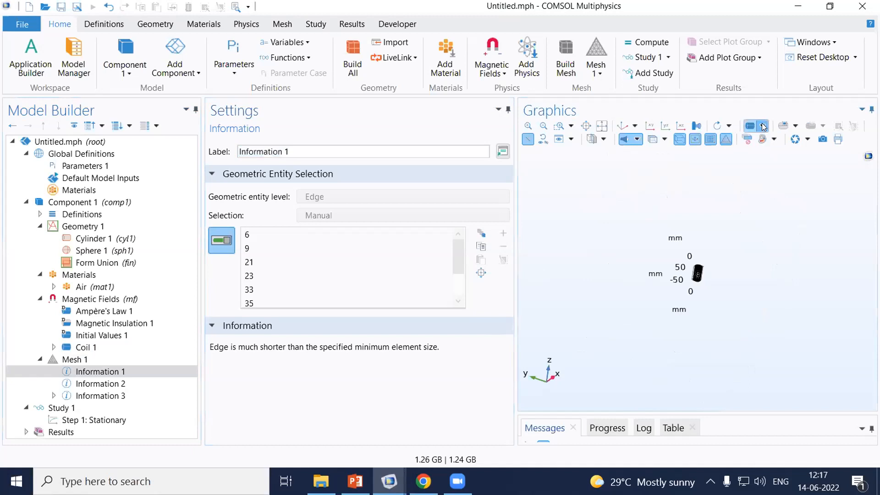
pyautogui.click(560, 126)
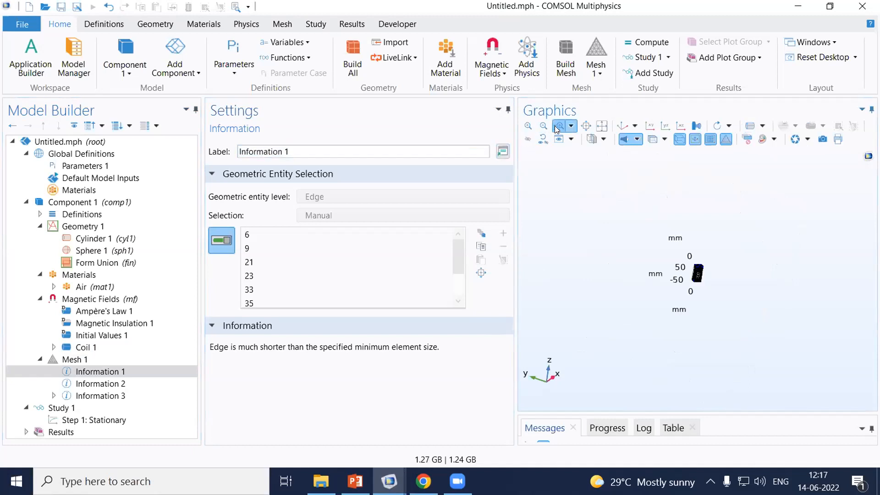
pyautogui.click(601, 127)
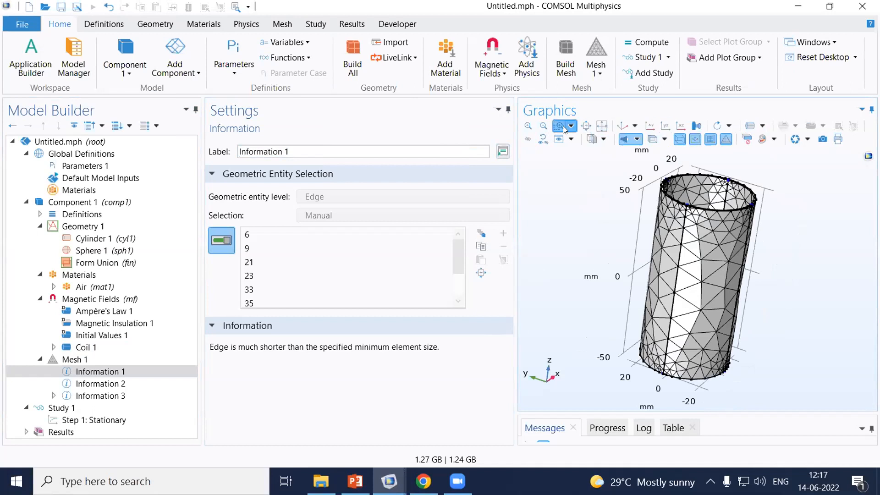
pyautogui.moveTo(700, 229); pyautogui.dragTo(660, 279)
pyautogui.click(74, 359)
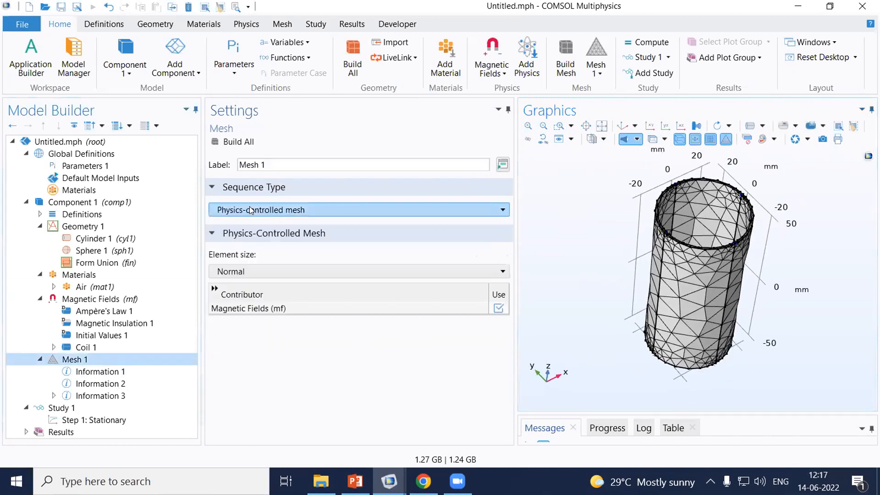
# Switch Mesh 1 to a user-controlled mesh and add a Size node under Free Tetrahedral 1.
pyautogui.click(250, 210)
pyautogui.click(250, 222)
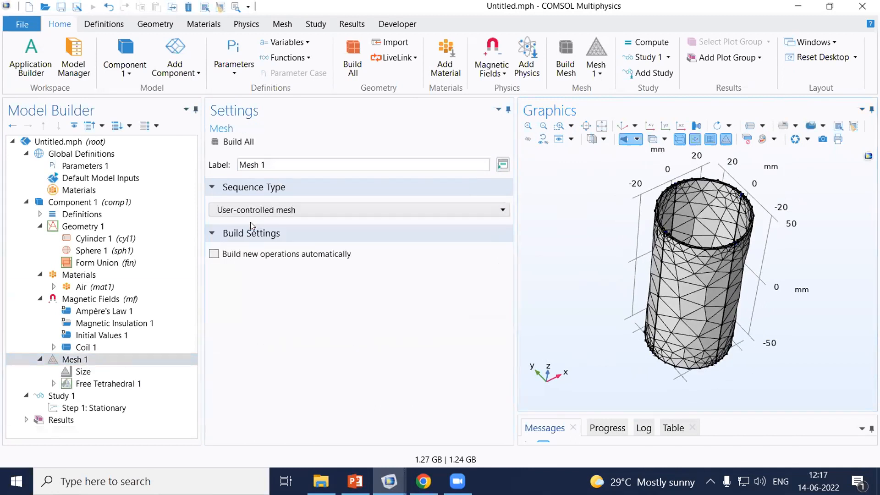
pyautogui.click(103, 383)
pyautogui.rightClick(104, 383)
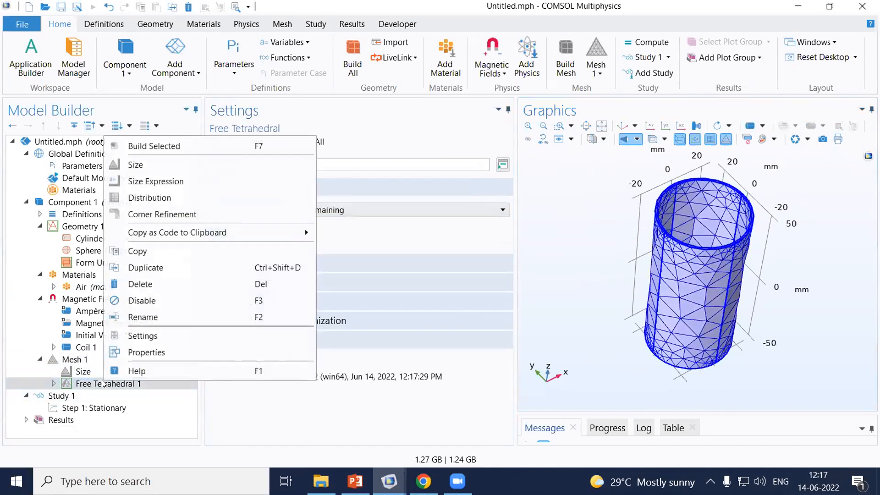
pyautogui.click(148, 166)
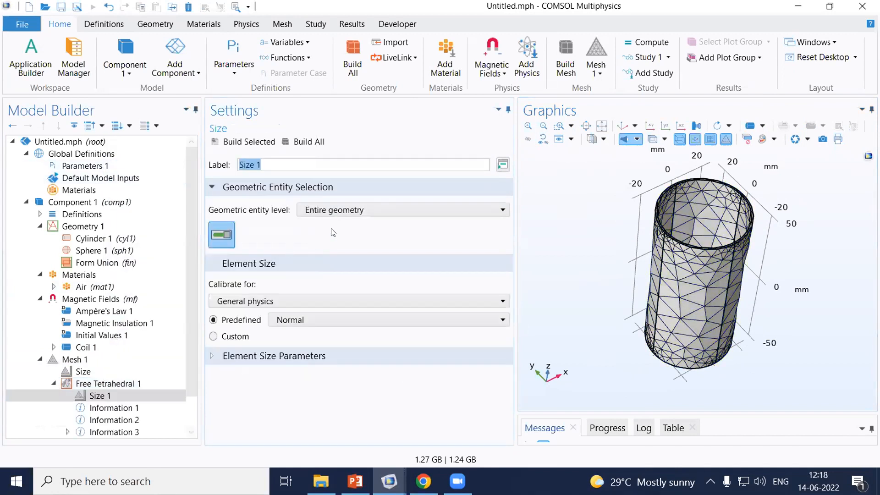
# Set the Size 1 entity level to Domain and assign the four coil cylinder domains 2, 3, 4 and 5.
pyautogui.click(334, 212)
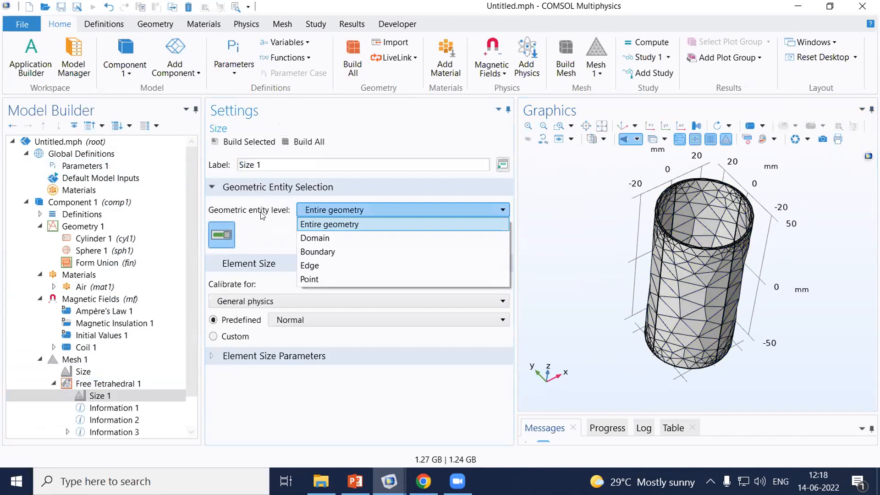
pyautogui.click(328, 238)
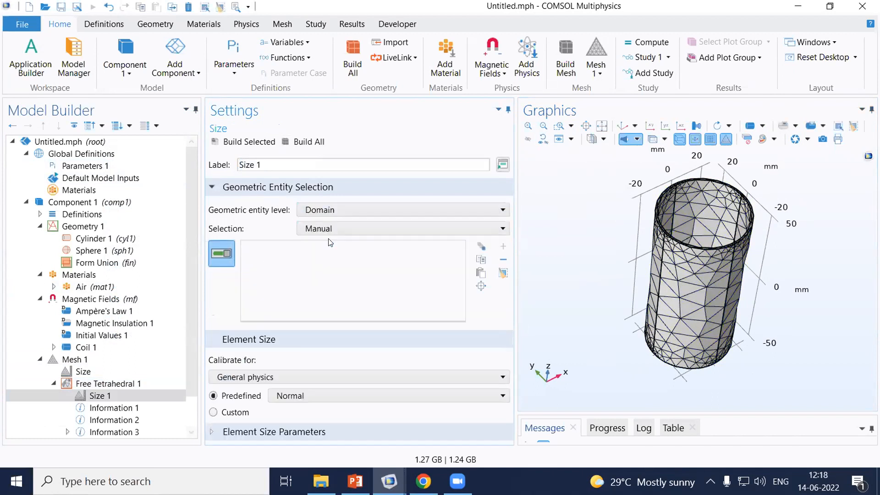
pyautogui.click(723, 261)
pyautogui.click(742, 243)
pyautogui.click(719, 204)
pyautogui.click(662, 216)
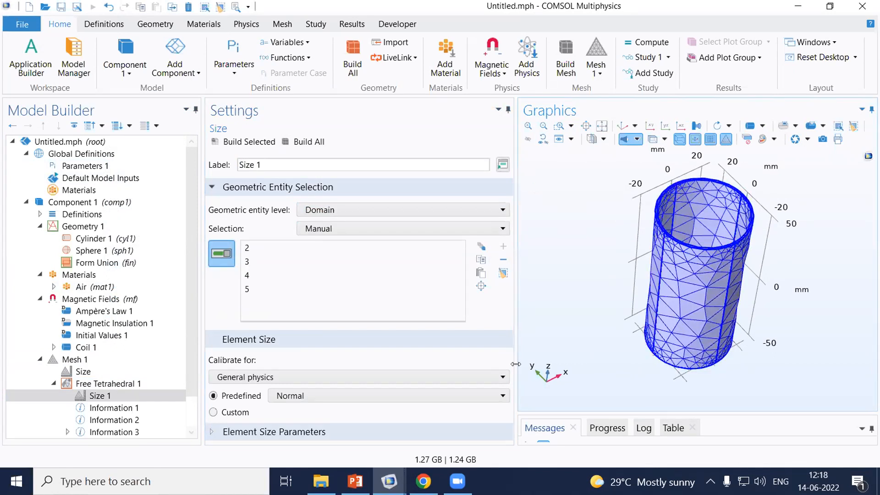
# Set the predefined element size of Size 1 to Finer and rebuild the entire mesh.
pyautogui.click(369, 396)
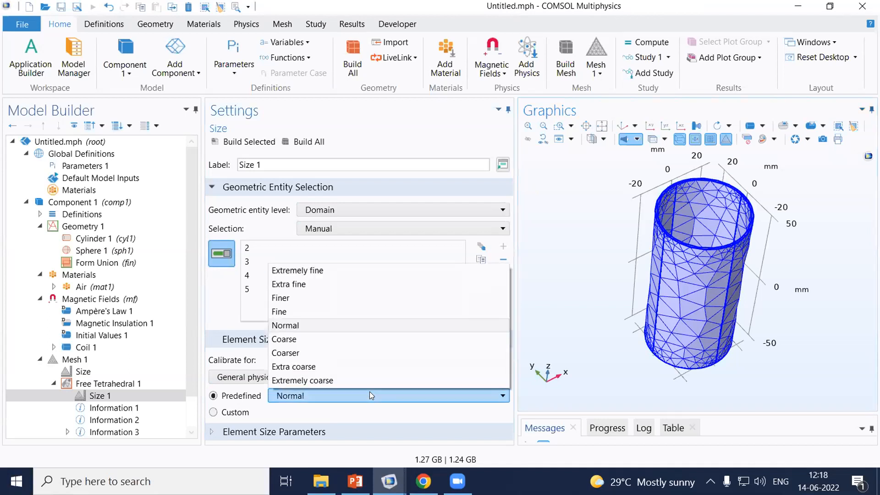
pyautogui.click(313, 297)
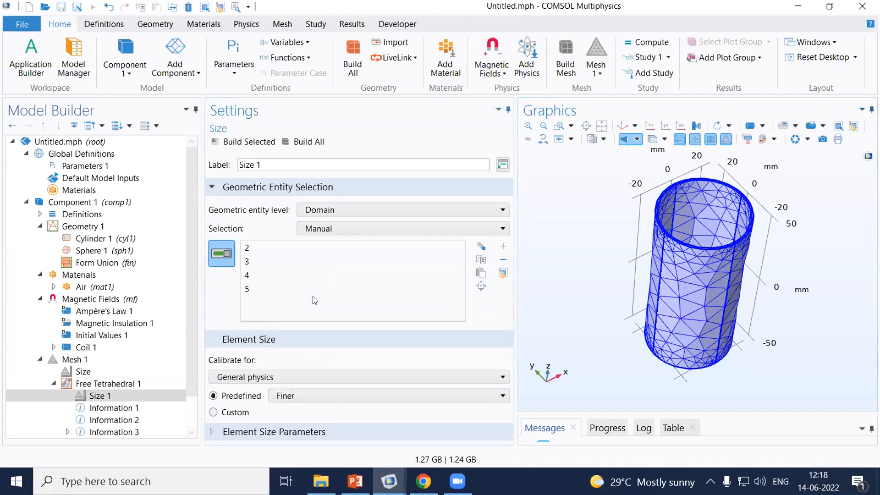
pyautogui.click(301, 140)
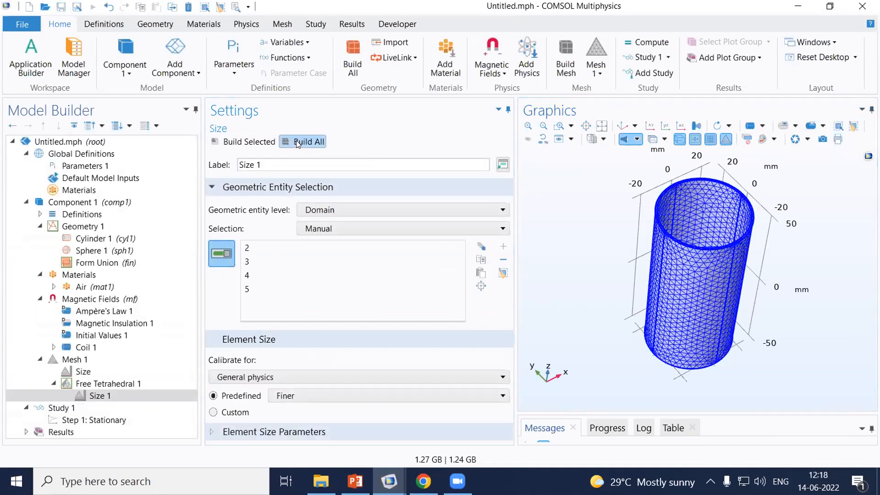
pyautogui.moveTo(727, 325)
pyautogui.mouseDown()
pyautogui.moveTo(726, 255)
pyautogui.moveTo(719, 333)
pyautogui.mouseUp()
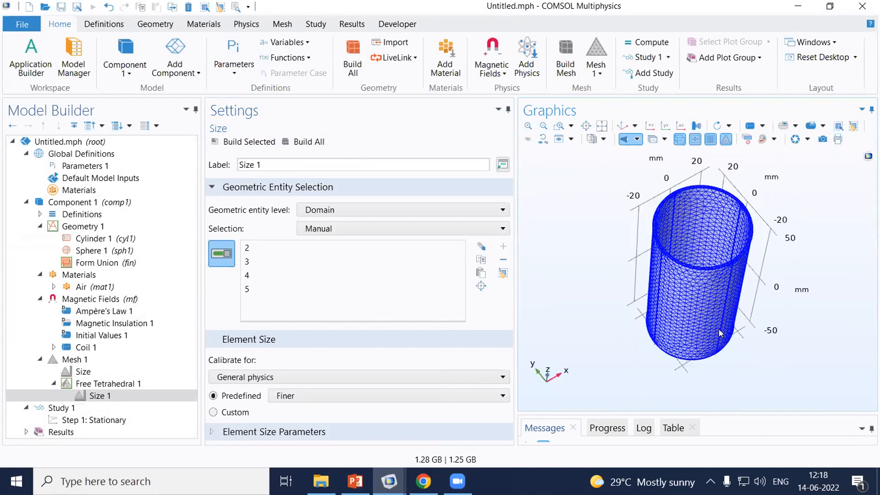
# Review the Mesh 1 sequence type, the Free Tetrahedral 1 subnode options, and the entity level and element size choices of Size 1.
pyautogui.click(84, 359)
pyautogui.click(282, 209)
pyautogui.click(282, 209)
pyautogui.click(105, 384)
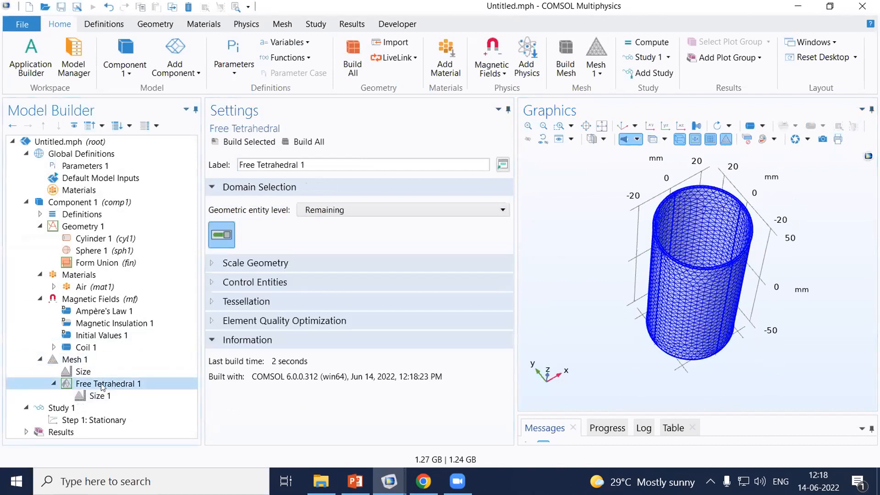
pyautogui.rightClick(105, 384)
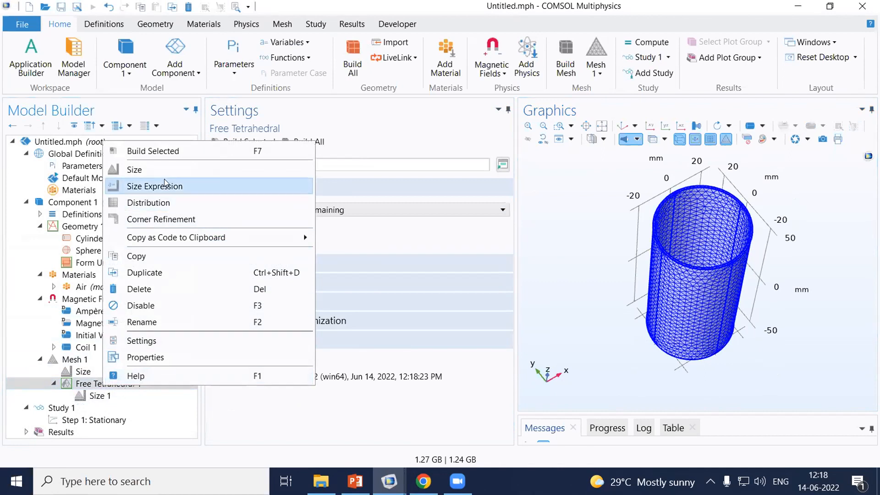
pyautogui.click(310, 425)
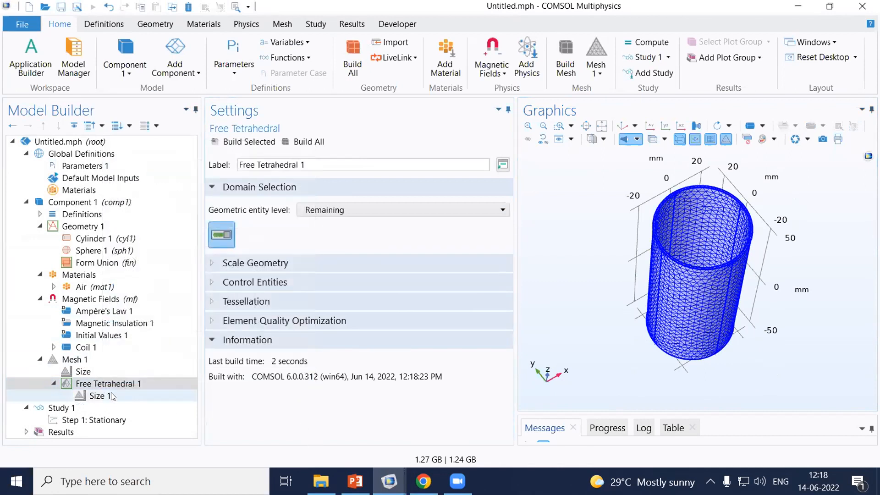
pyautogui.click(111, 393)
pyautogui.click(347, 206)
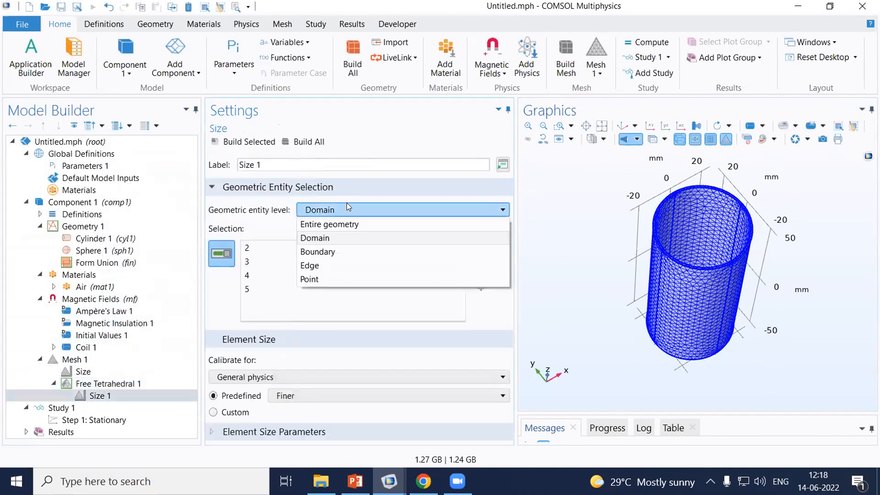
pyautogui.click(344, 238)
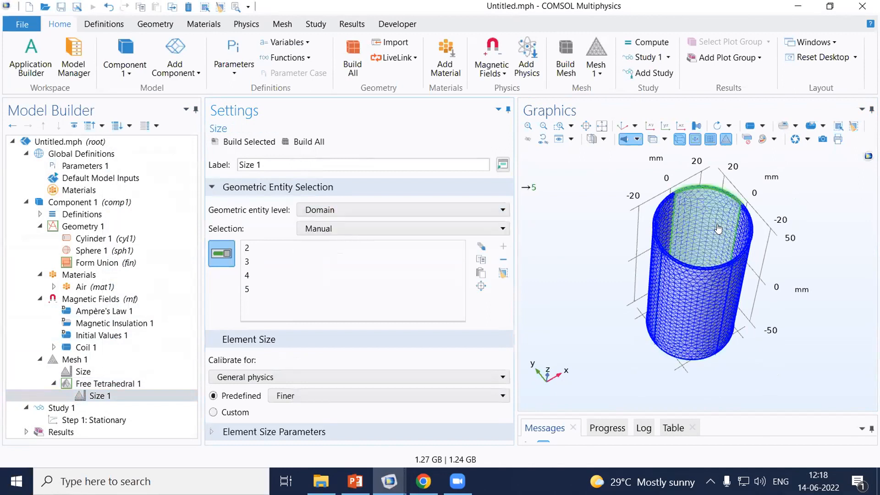
pyautogui.click(346, 393)
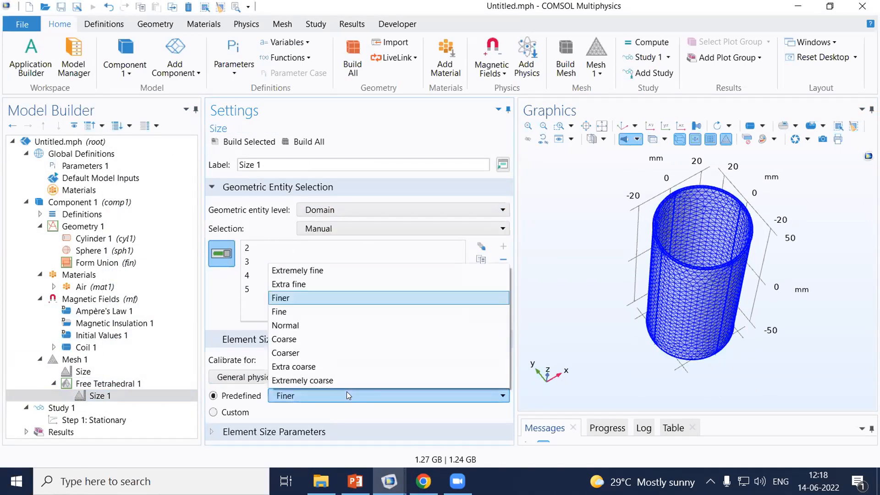
pyautogui.click(348, 395)
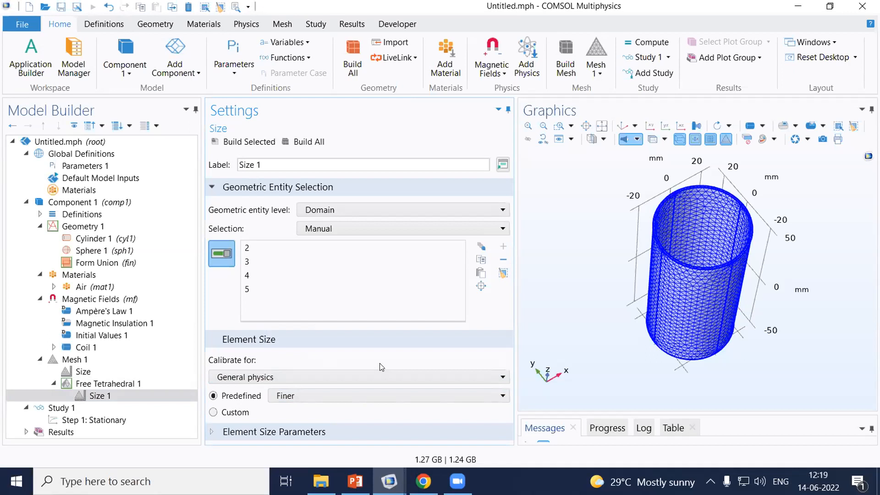
# Review the settings of Study 1, Geometry 1, the Air material, Coil 1, Mesh 1 and the Stationary study step.
pyautogui.click(64, 408)
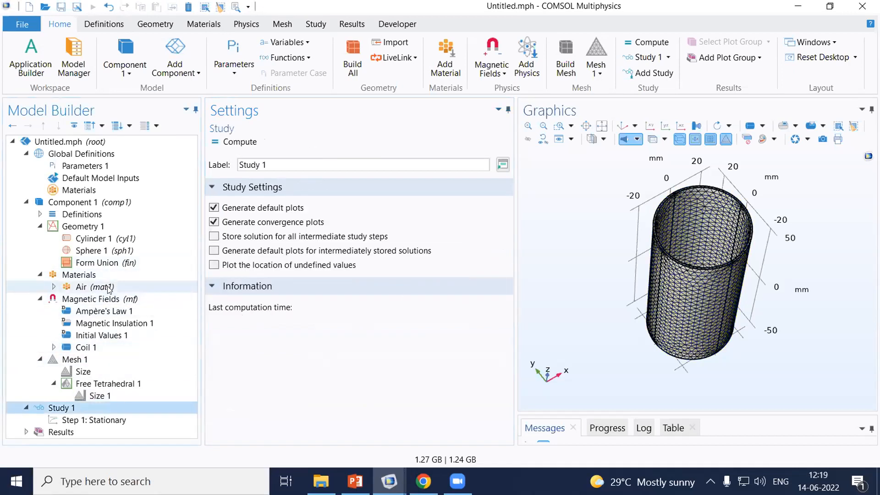
pyautogui.click(83, 226)
pyautogui.click(89, 286)
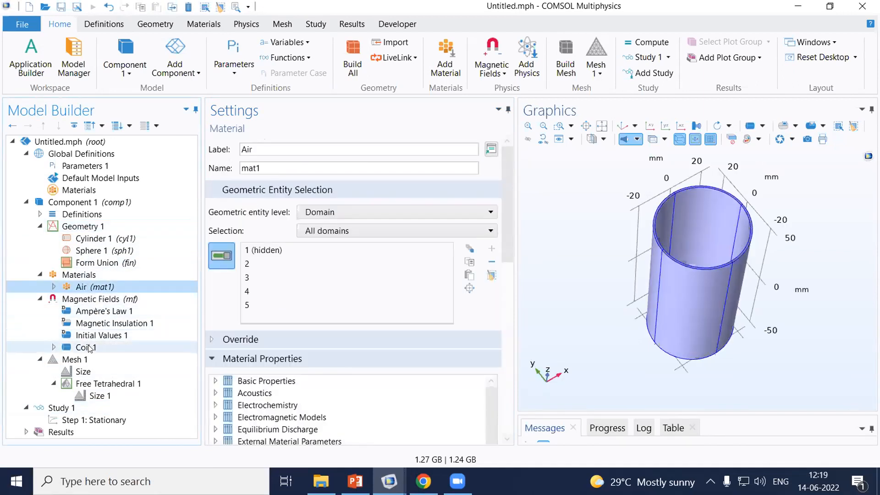
pyautogui.click(89, 348)
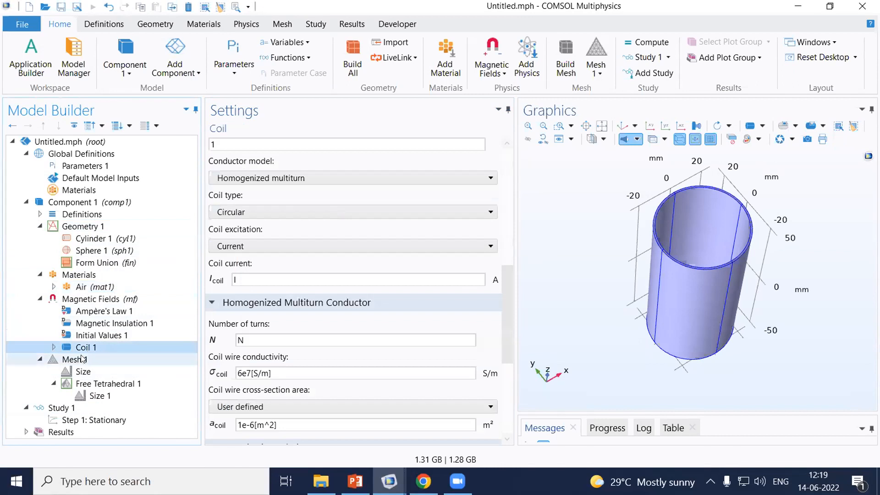
pyautogui.click(82, 360)
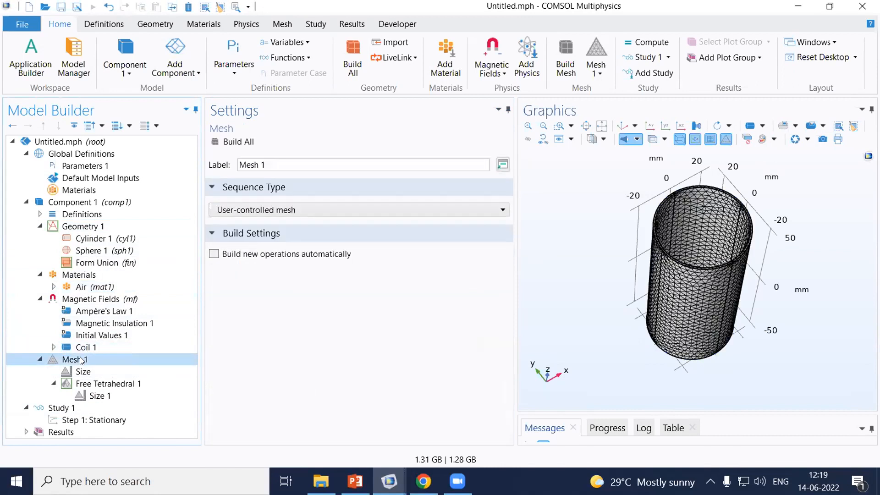
pyautogui.click(75, 419)
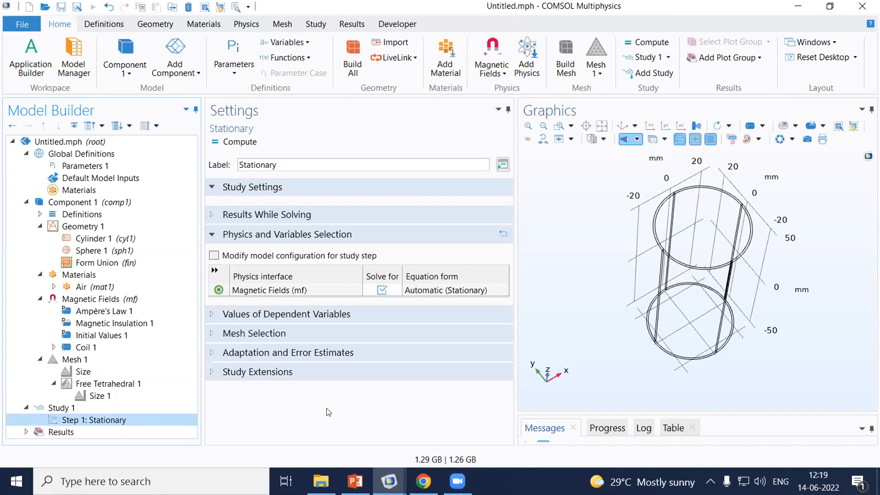
pyautogui.click(673, 348)
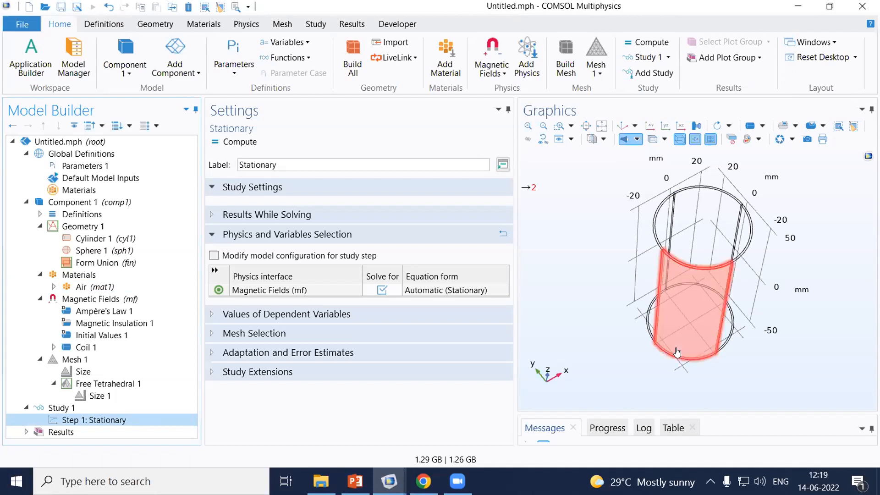
pyautogui.click(583, 350)
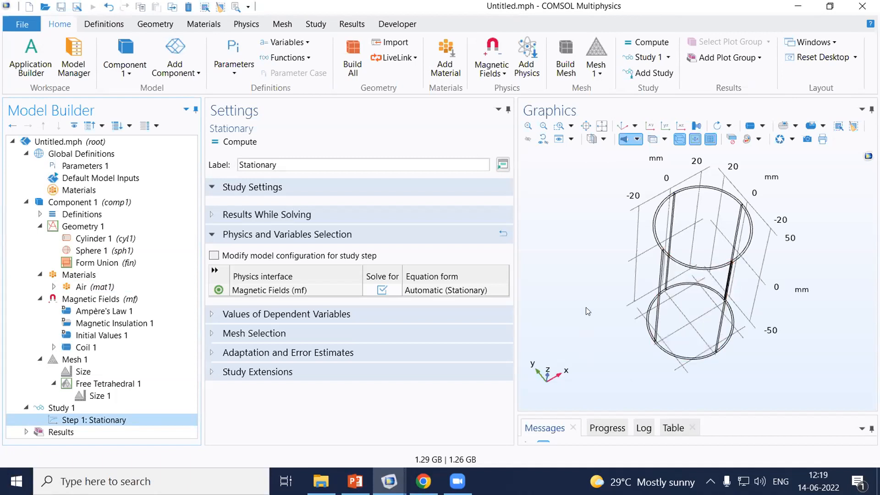
# Compute Study 1 with default plots and convergence plots generated.
pyautogui.moveTo(611, 291); pyautogui.dragTo(607, 275)
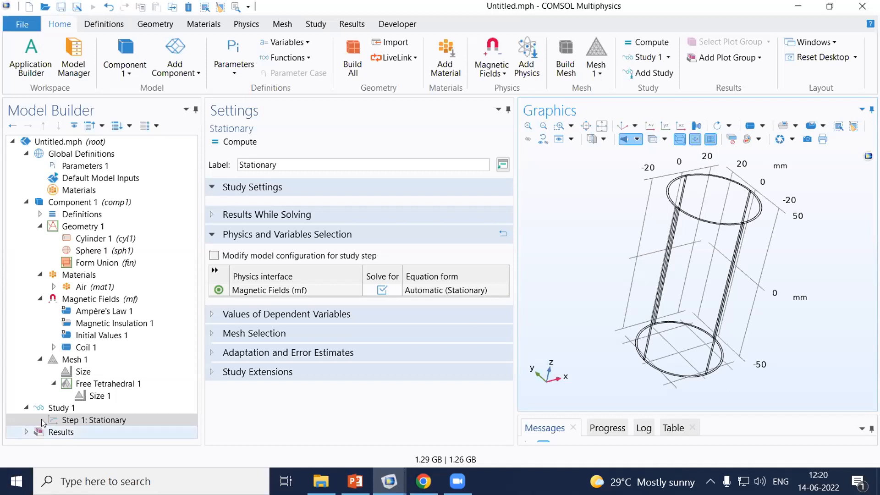
pyautogui.click(58, 407)
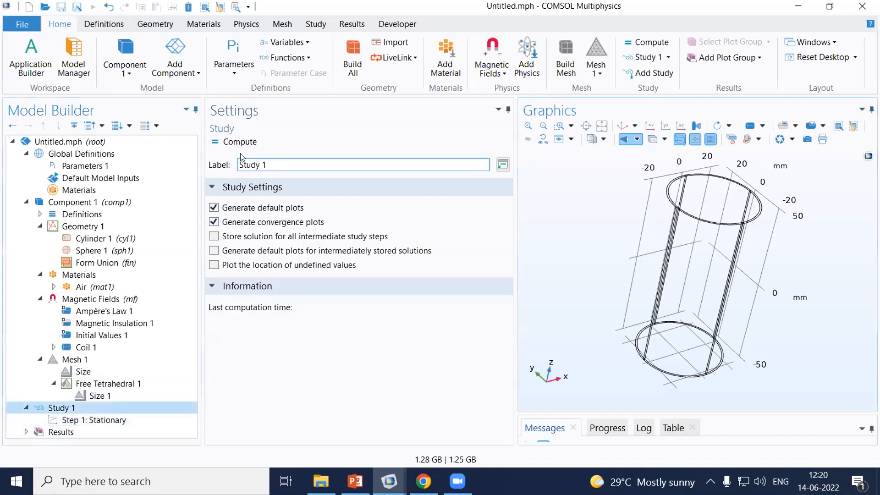
pyautogui.click(233, 141)
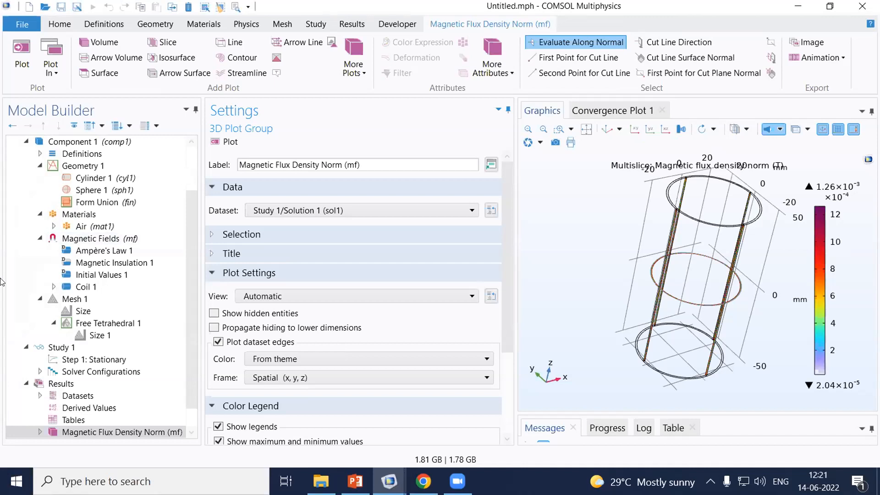
# Delete all hide nodes to restore the air sphere, and display the Magnetic Flux Density Norm plot for the full model.
pyautogui.click(102, 288)
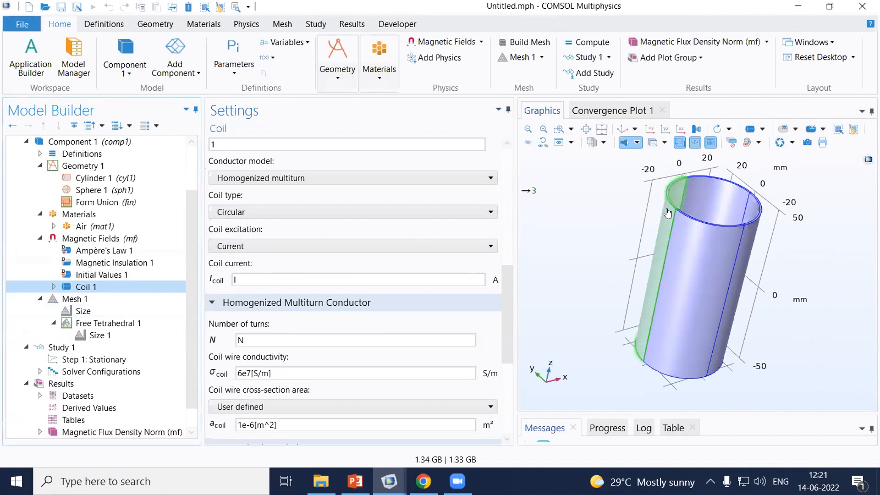
pyautogui.scroll(-2, 197, 362)
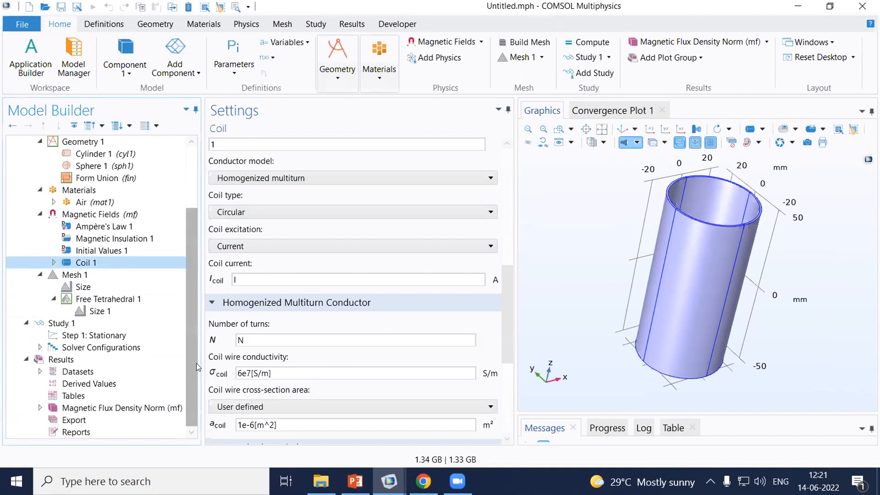
pyautogui.click(89, 337)
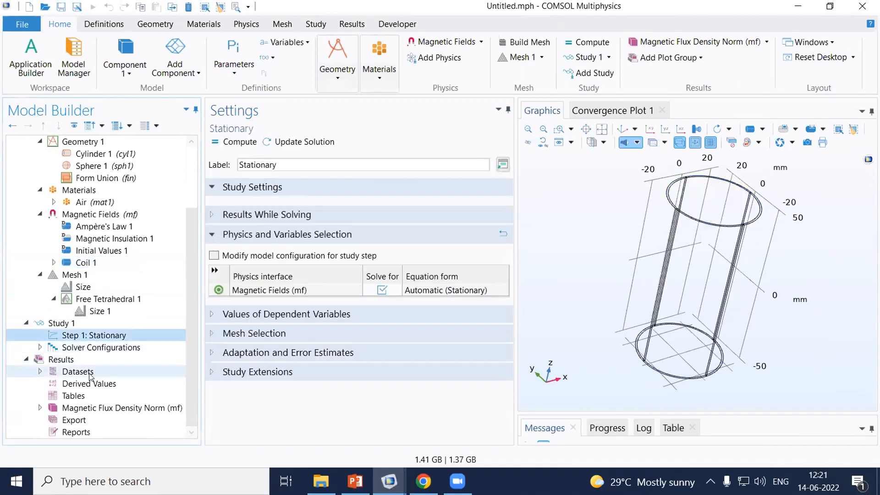
pyautogui.click(104, 407)
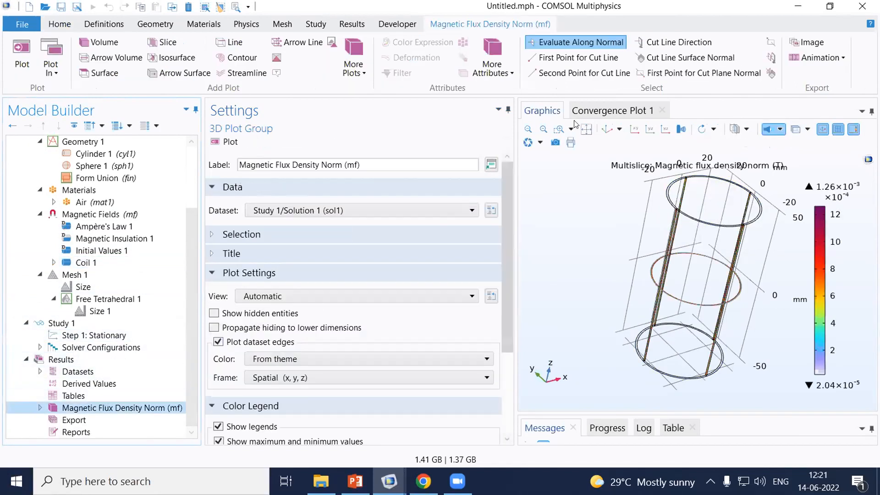
pyautogui.click(81, 277)
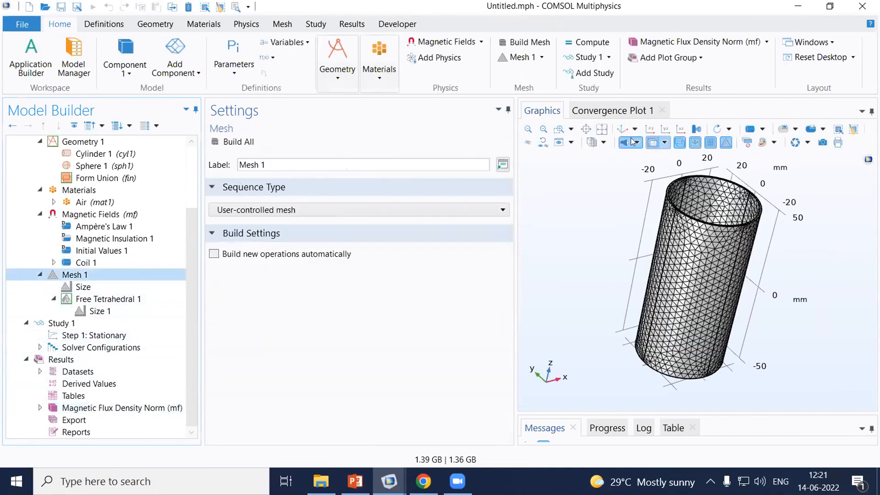
pyautogui.click(543, 142)
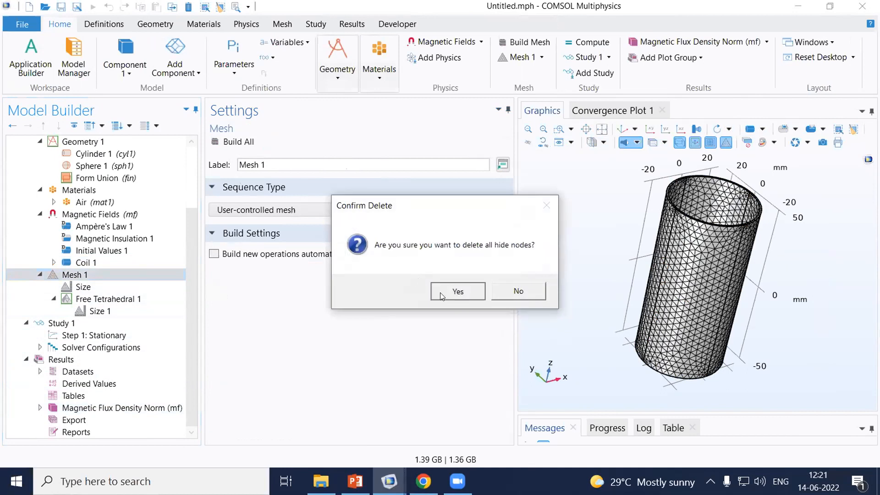
pyautogui.click(456, 291)
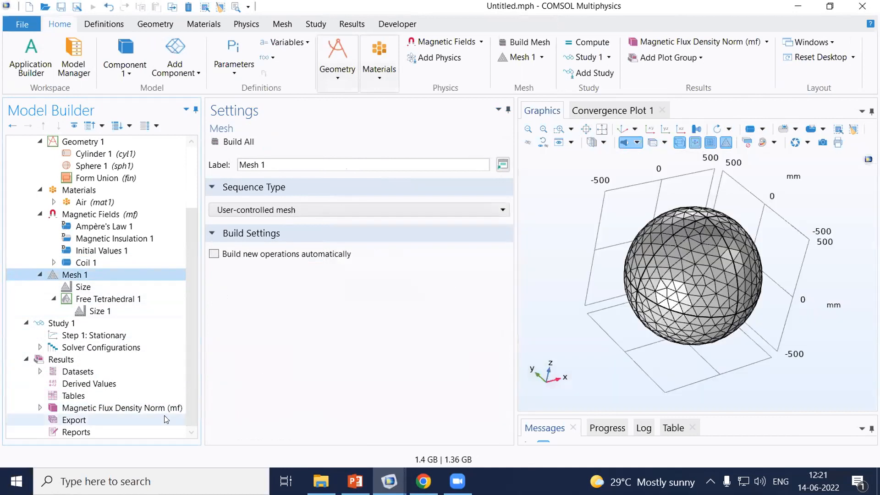
pyautogui.click(109, 409)
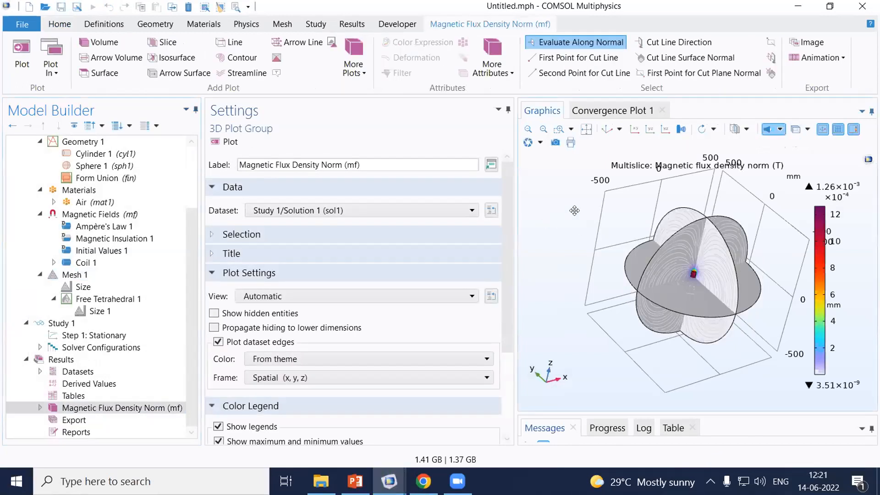
# Add a Global Evaluation under Derived Values.
pyautogui.click(558, 129)
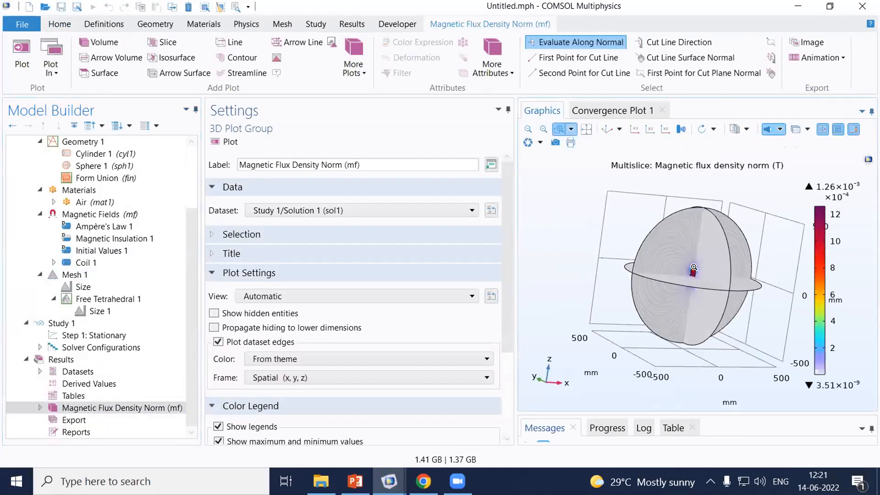
pyautogui.moveTo(680, 263); pyautogui.dragTo(751, 323)
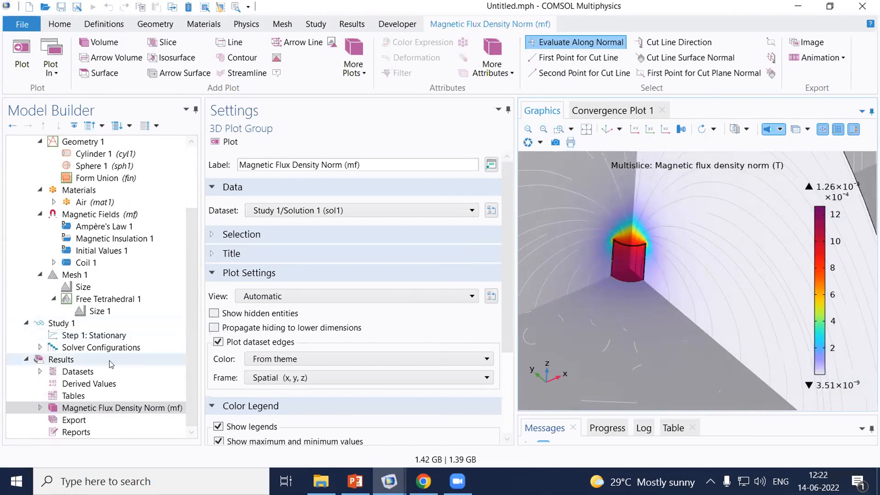
pyautogui.click(82, 386)
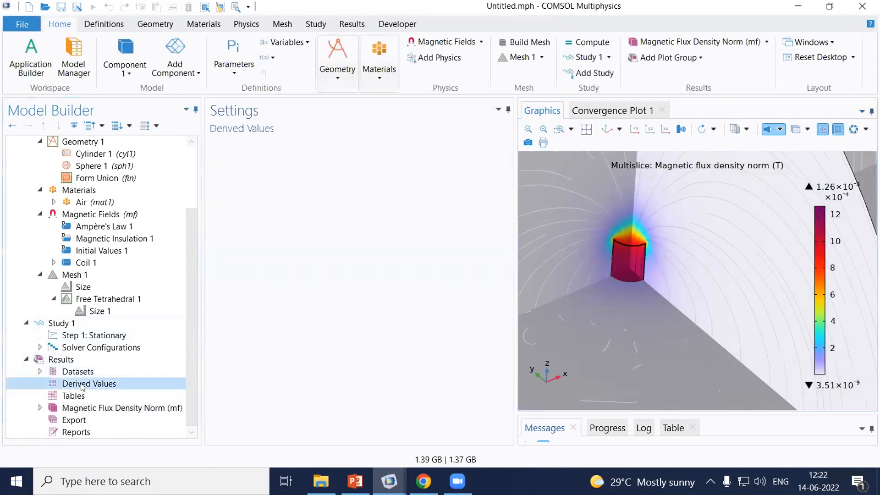
pyautogui.rightClick(82, 386)
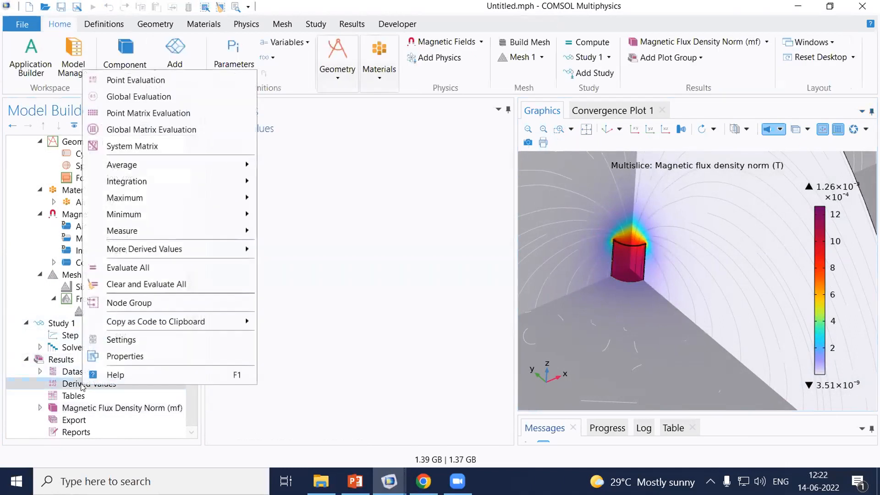
pyautogui.click(157, 98)
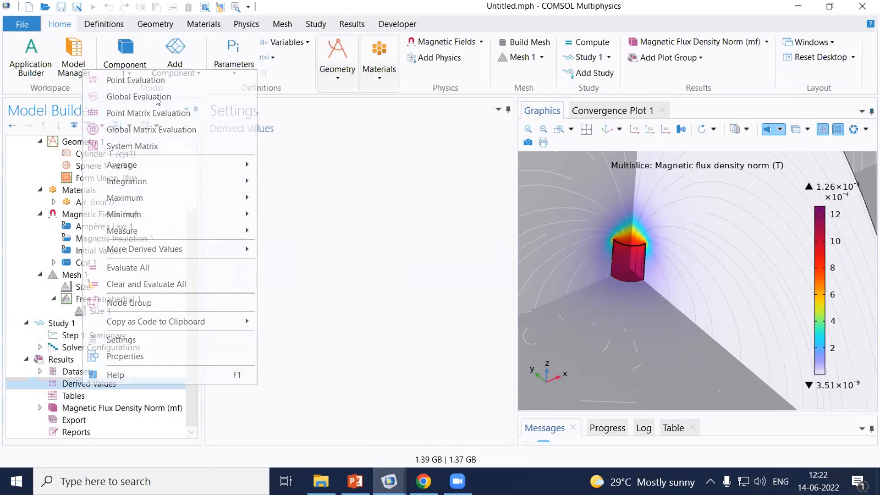
pyautogui.moveTo(513, 290); pyautogui.dragTo(545, 290)
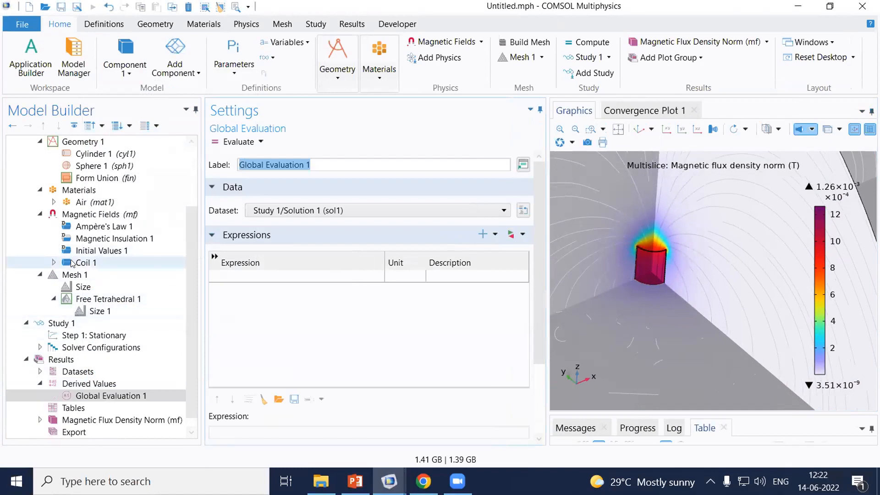
# Add the coil resistance (DC) expression mf.RCoil_1 from the Magnetic Fields coil parameters to Global Evaluation 1.
pyautogui.click(510, 234)
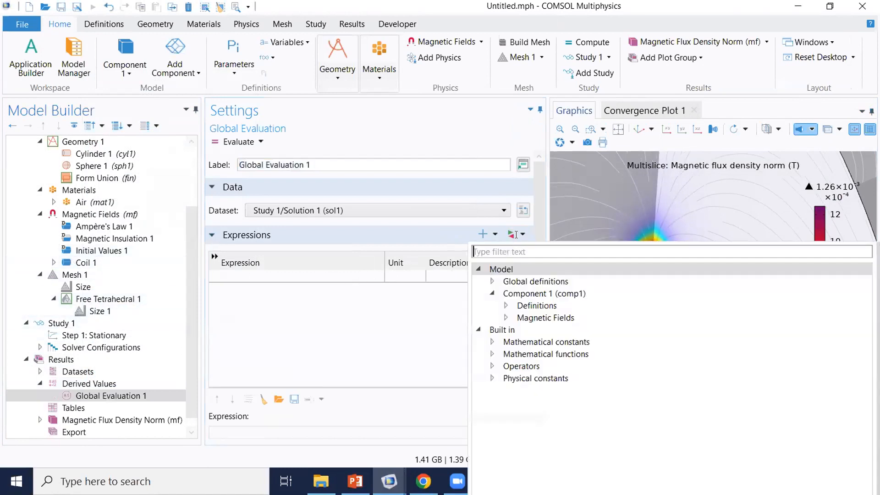
pyautogui.click(506, 318)
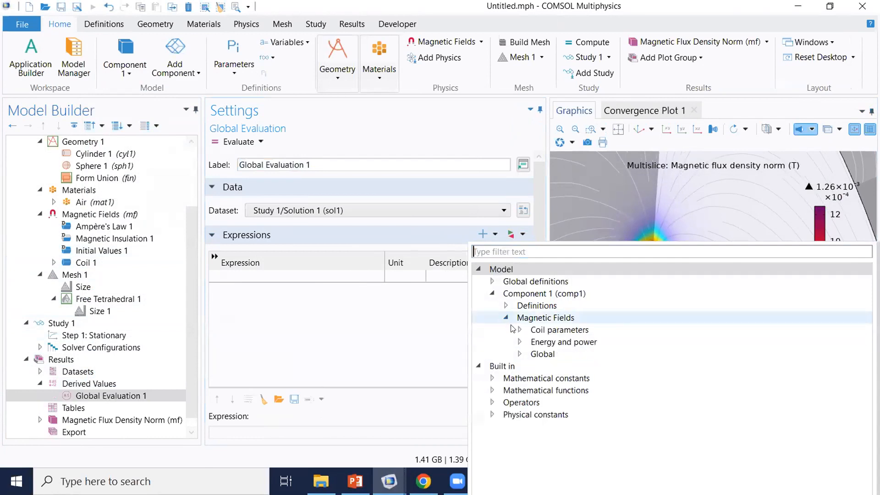
pyautogui.click(518, 330)
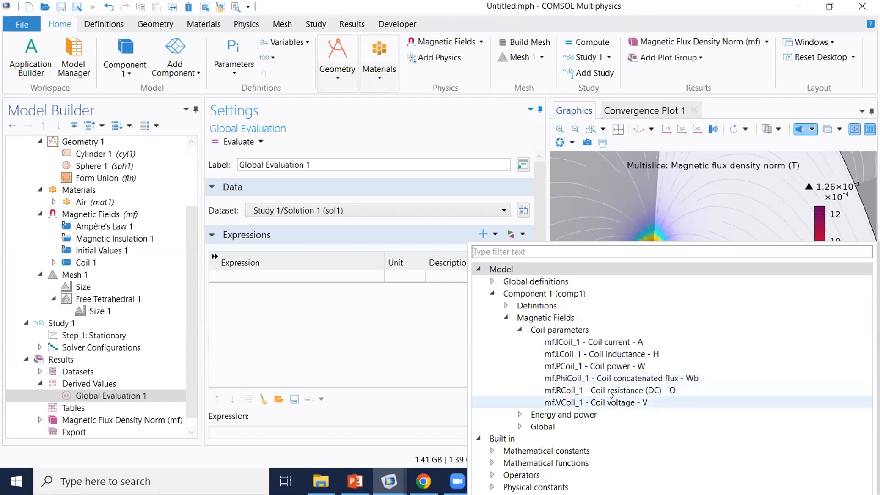
pyautogui.doubleClick(611, 389)
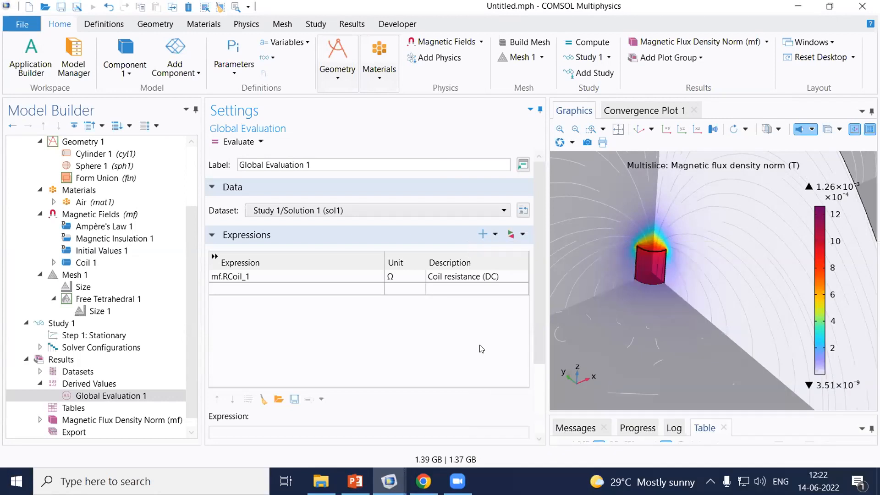
# Add the coil inductance expression mf.LCoil_1 as a second expression in Global Evaluation 1.
pyautogui.click(495, 234)
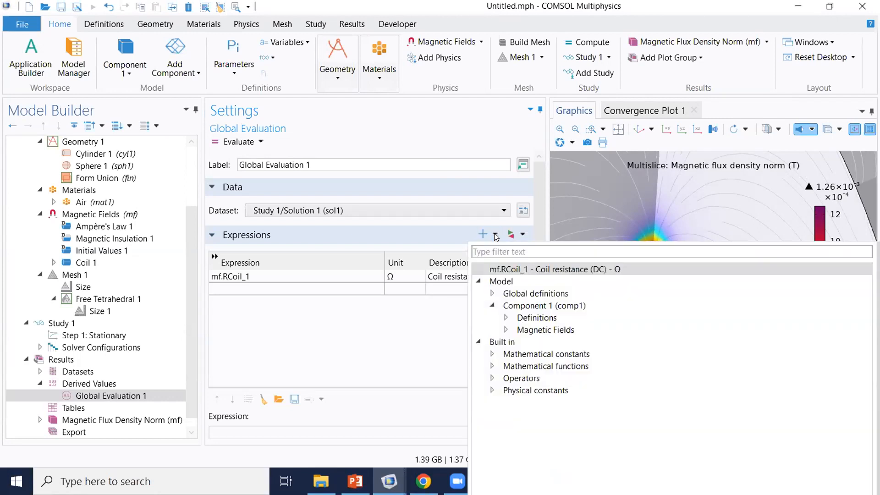
pyautogui.click(506, 328)
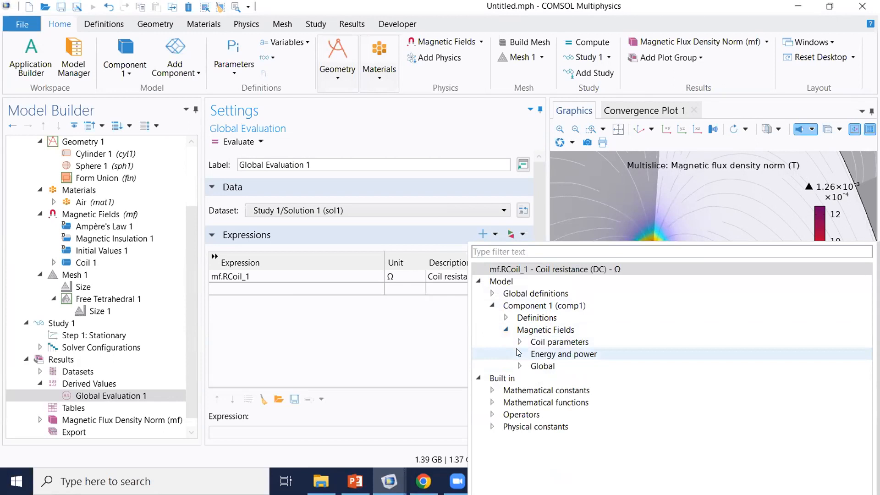
pyautogui.click(519, 341)
pyautogui.click(564, 369)
pyautogui.doubleClick(564, 371)
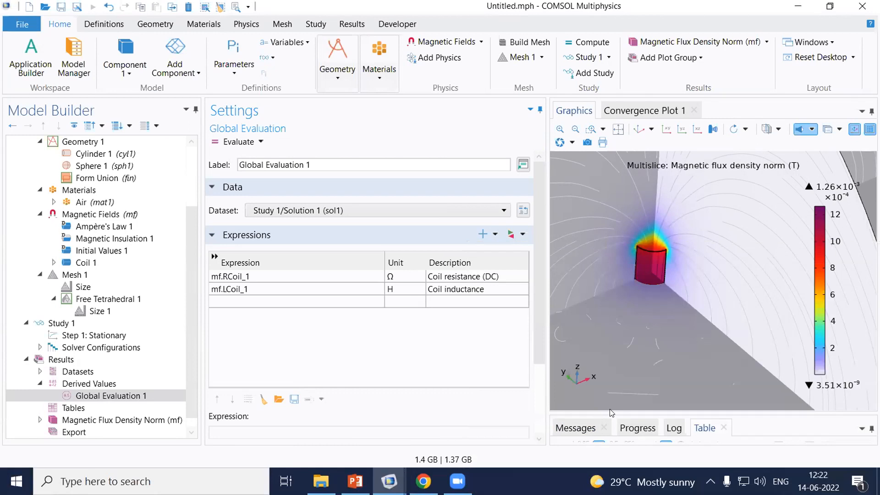
# Enlarge the results table area, set the coil inductance unit to mH, and evaluate both coil expressions.
pyautogui.moveTo(611, 410); pyautogui.dragTo(602, 300)
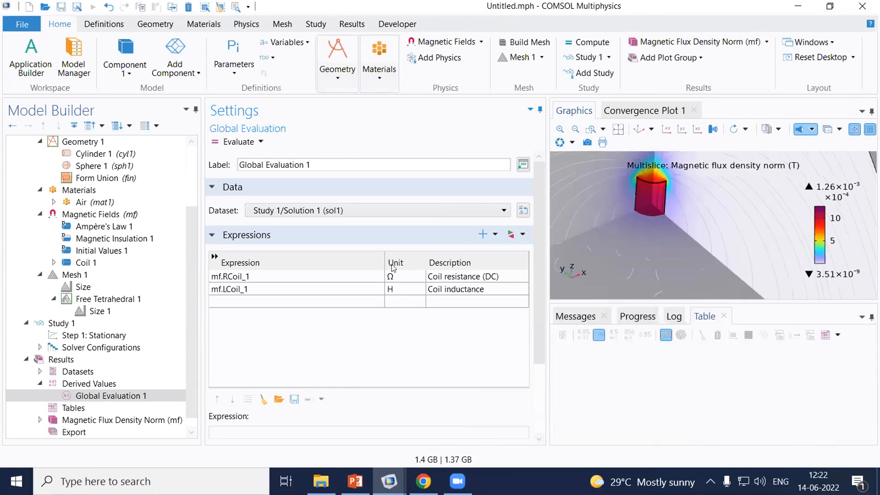
pyautogui.click(391, 289)
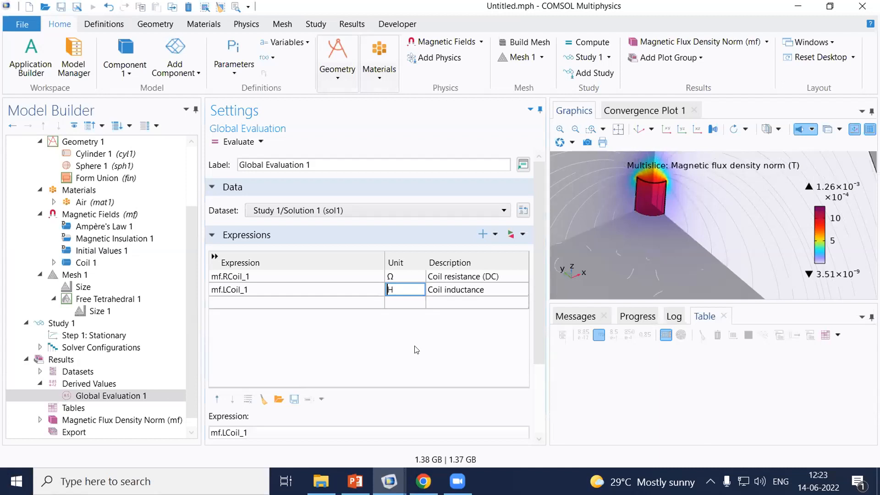
pyautogui.write('m')
pyautogui.press('Return')
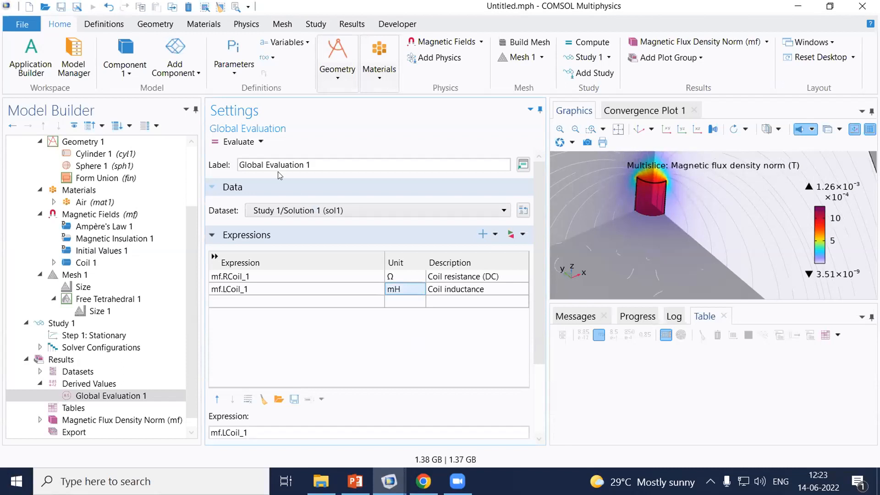
pyautogui.click(233, 141)
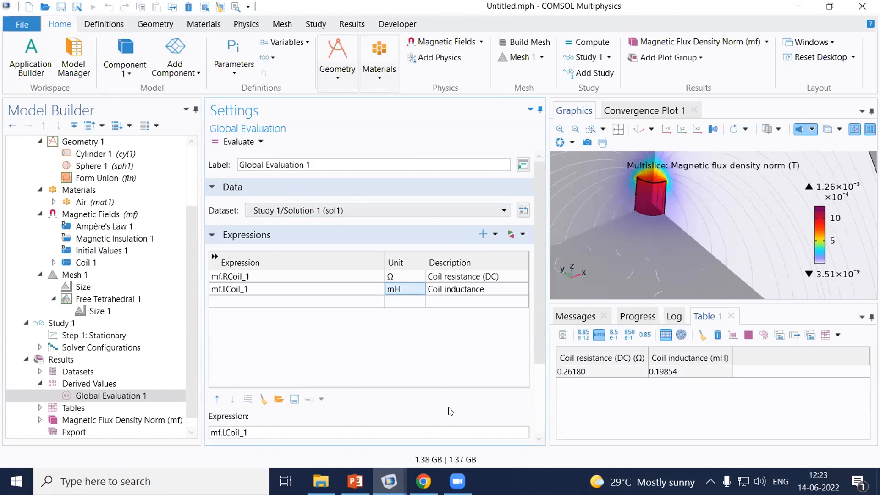
# Switch to the PowerPoint presentation and show the "Results : Lumped Parameters" slide full screen, swapping presenter view and slide show.
pyautogui.moveTo(355, 481)
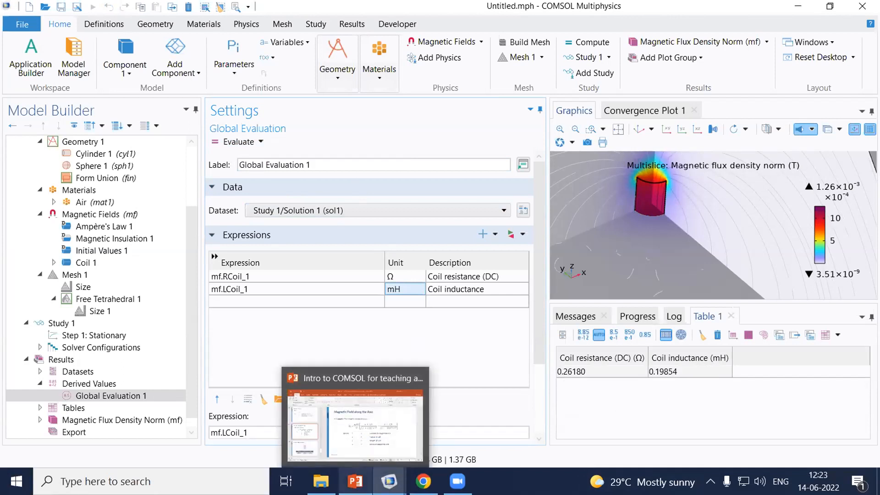
pyautogui.click(355, 424)
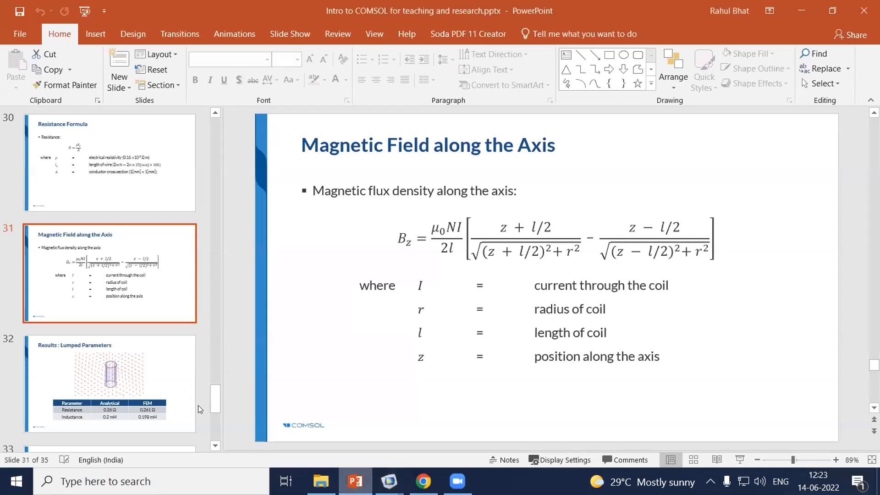
pyautogui.click(95, 385)
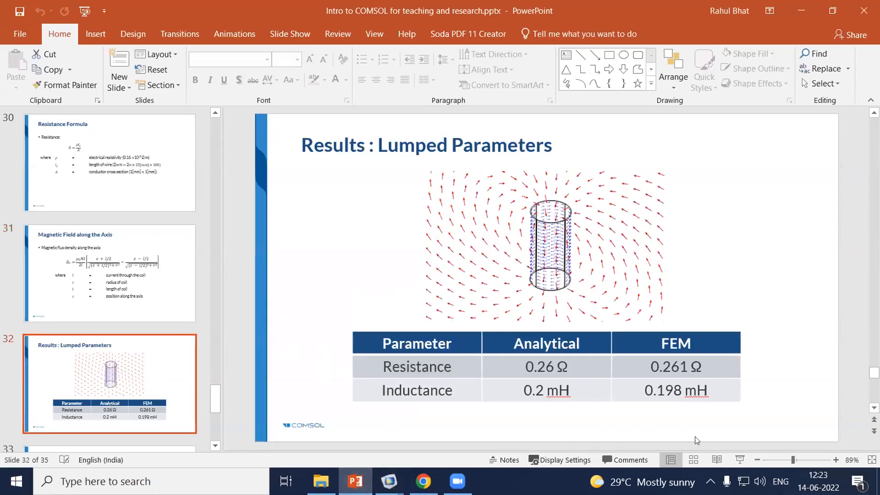
pyautogui.click(739, 459)
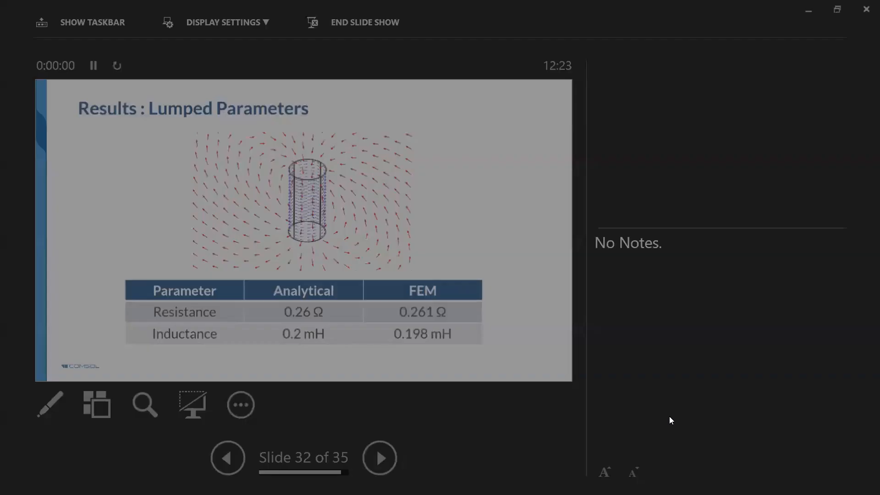
pyautogui.click(201, 23)
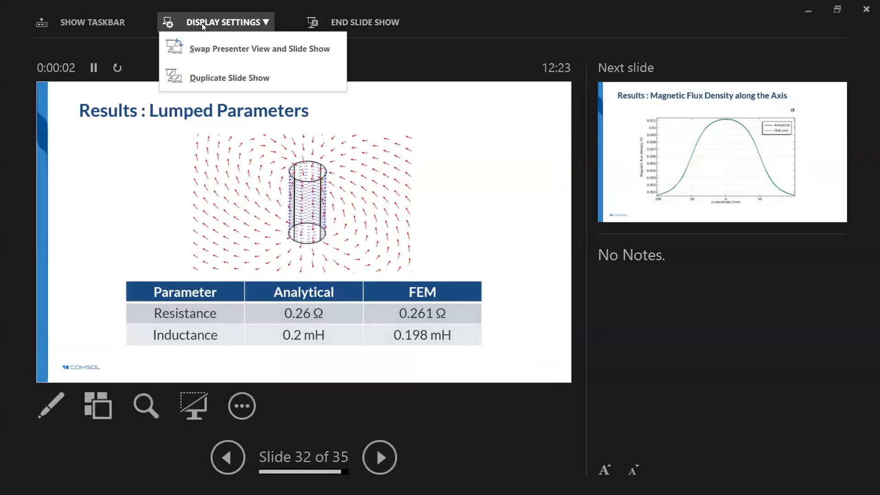
pyautogui.click(207, 46)
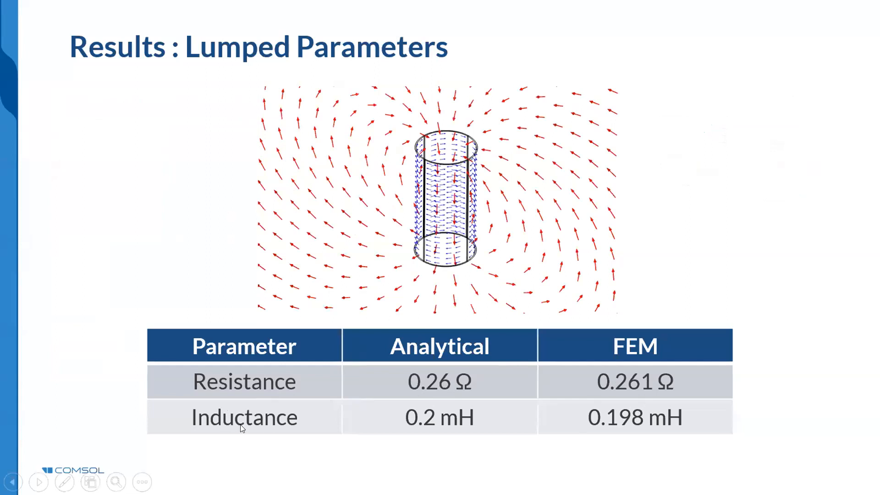
# Review the Resistance Formula slide and the lumped parameters comparison, end the slide show, and return to COMSOL Multiphysics.
pyautogui.press('Right')
pyautogui.press('Right')
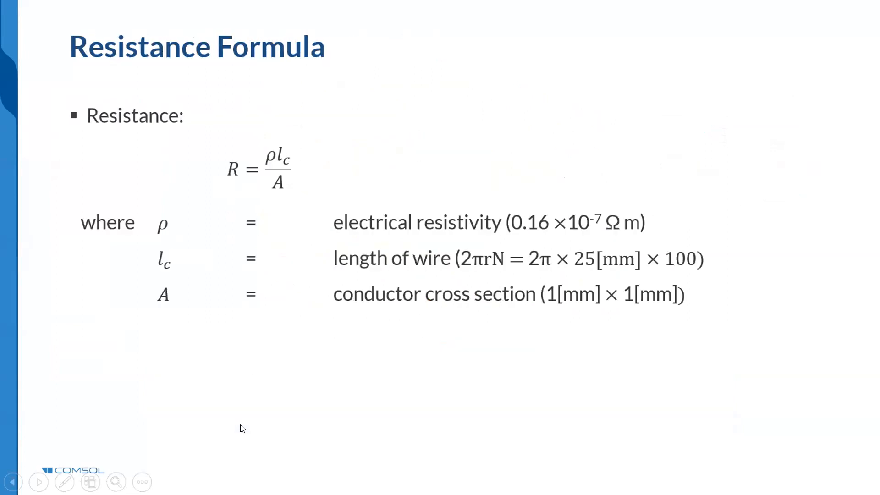
pyautogui.press('Right')
pyautogui.press('Left')
pyautogui.press('Left')
pyautogui.press('Left')
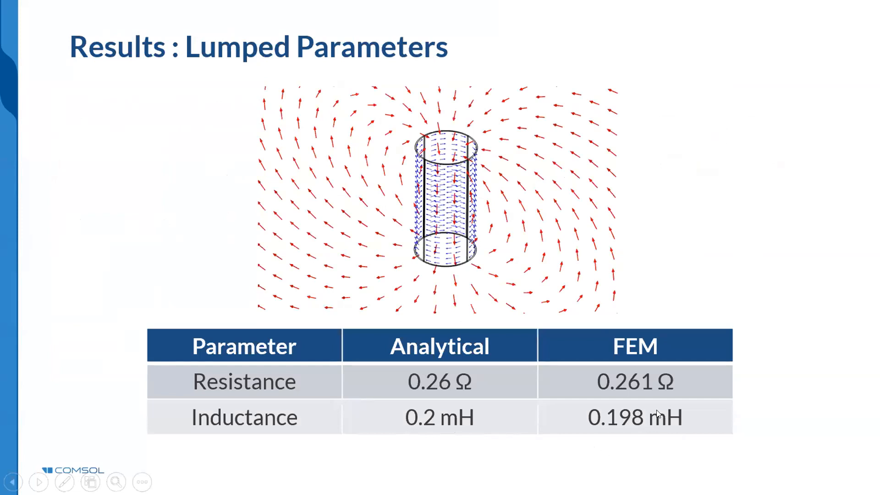
pyautogui.press('Escape')
pyautogui.moveTo(389, 481)
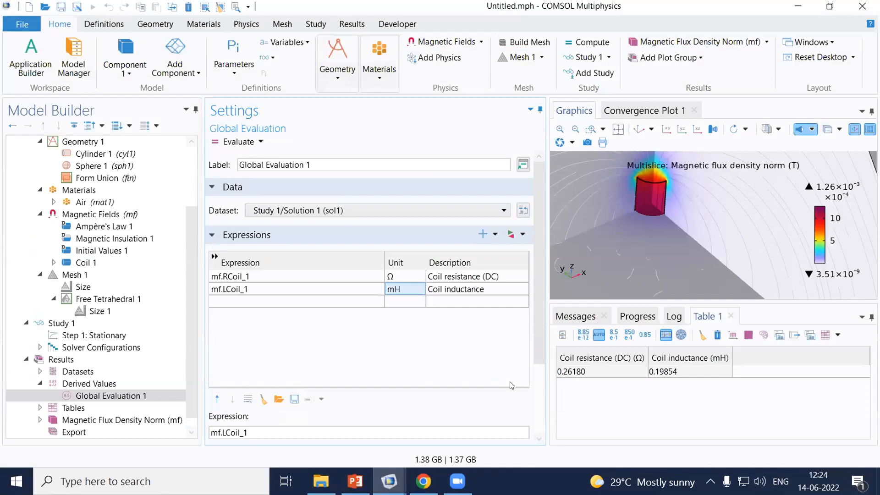
# Add a Cut Line 3D dataset along the coil axis from (0, 0, -L) to (0, 0, L) and plot it.
pyautogui.scroll(-1, 197, 313)
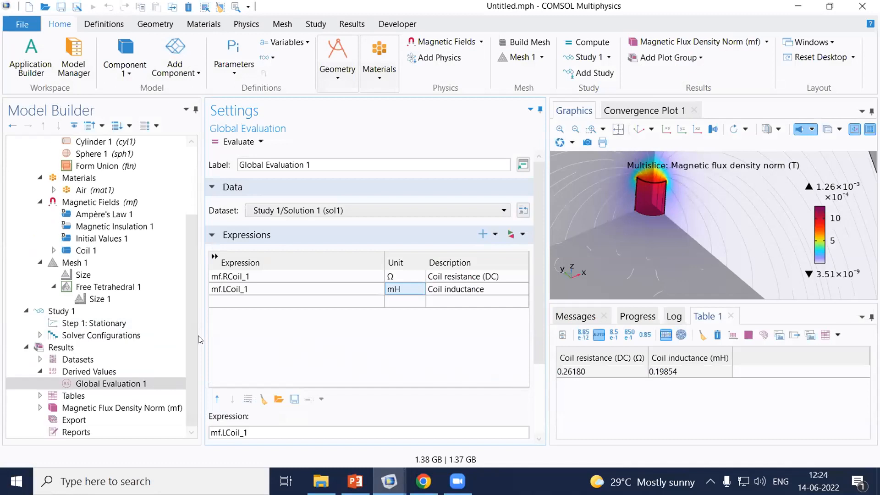
pyautogui.rightClick(71, 359)
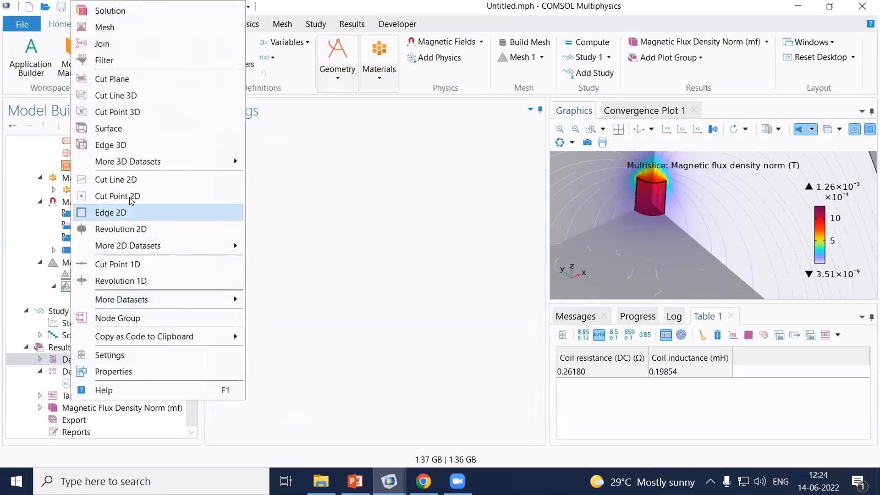
pyautogui.click(128, 95)
pyautogui.click(292, 290)
pyautogui.moveTo(283, 307); pyautogui.dragTo(202, 300)
pyautogui.write('0')
pyautogui.click(437, 290)
pyautogui.moveTo(437, 290); pyautogui.dragTo(367, 280)
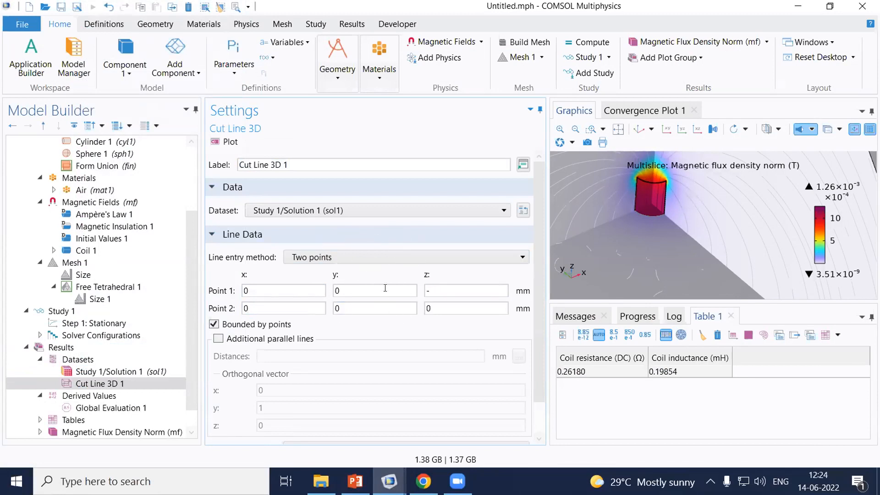
pyautogui.press('Tab')
pyautogui.click(441, 291)
pyautogui.click(230, 141)
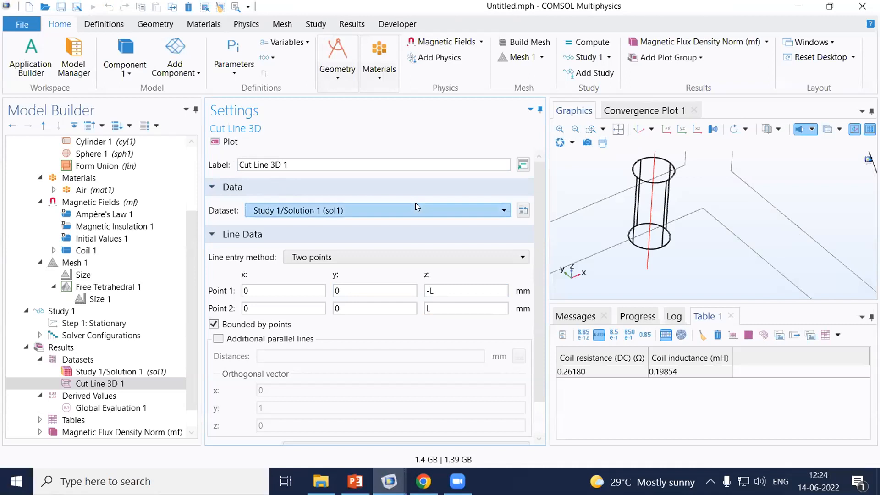
# Examine the plotted cut line's position and extent relative to the coil cylinder.
pyautogui.click(618, 129)
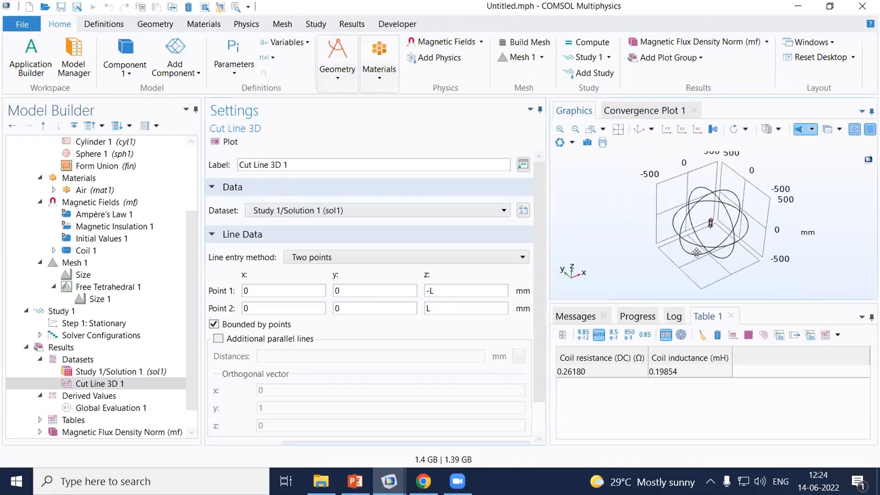
pyautogui.click(591, 129)
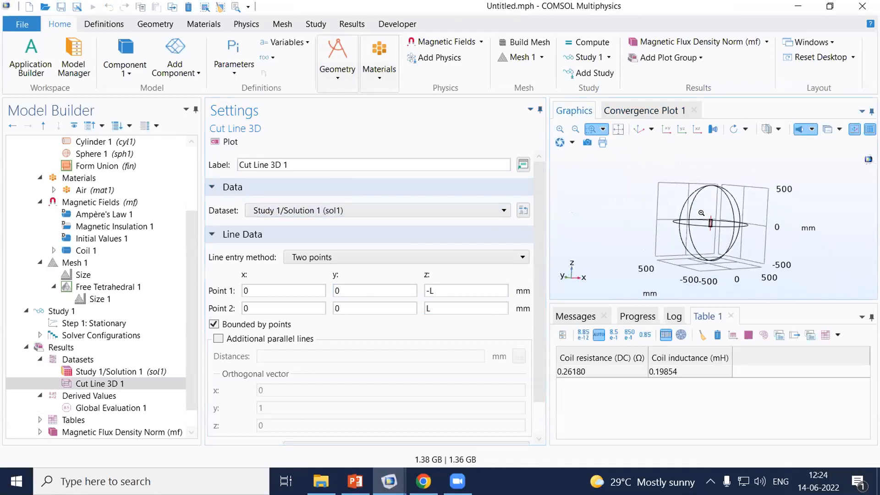
pyautogui.moveTo(700, 213); pyautogui.dragTo(722, 234)
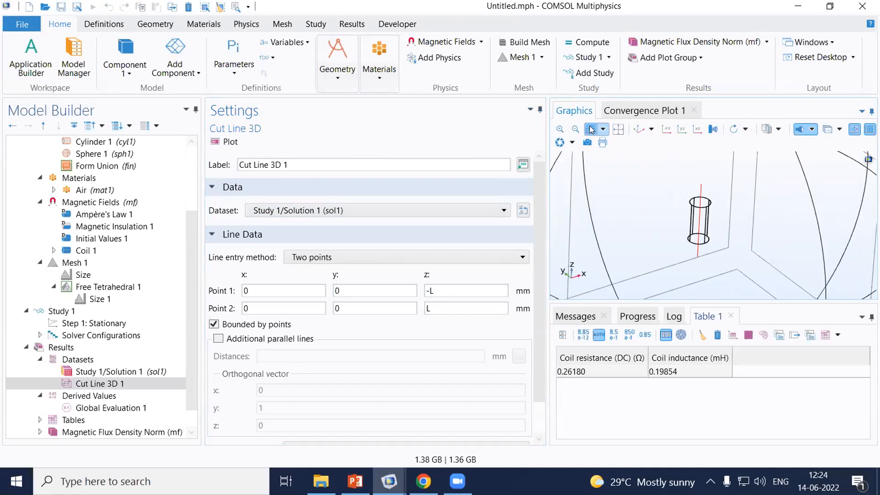
pyautogui.moveTo(682, 185); pyautogui.dragTo(732, 260)
pyautogui.moveTo(692, 228); pyautogui.dragTo(715, 221)
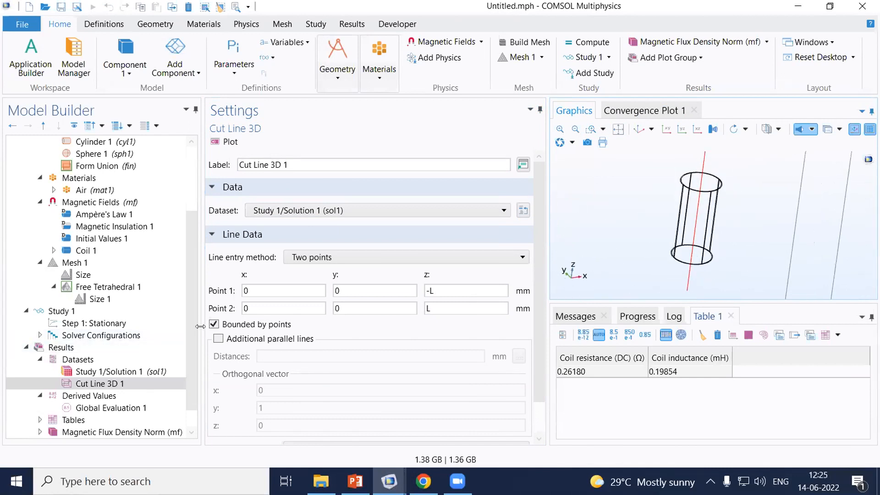
pyautogui.scroll(-1, 191, 323)
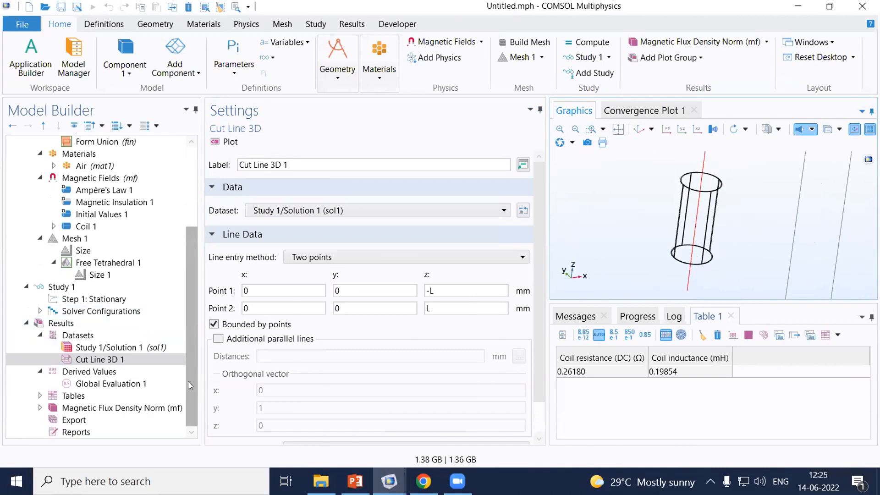
# Add a 1D plot group to the results and insert a line graph in it.
pyautogui.click(67, 322)
pyautogui.rightClick(68, 323)
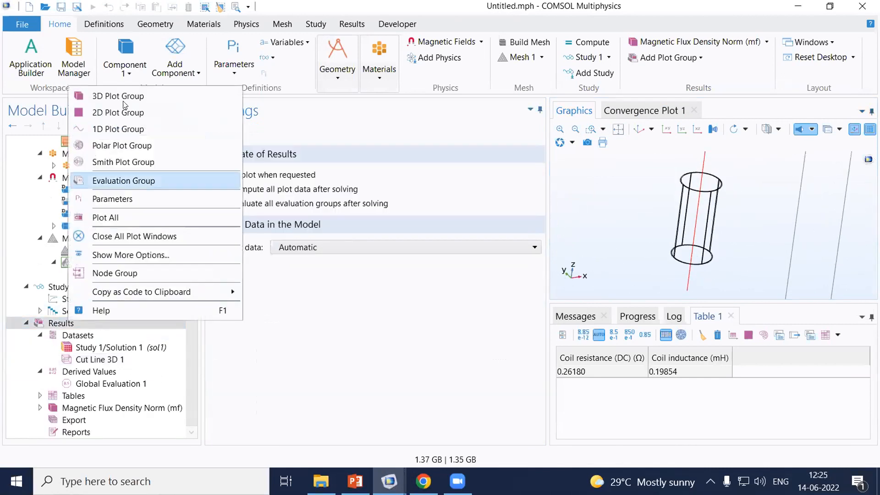
pyautogui.click(118, 130)
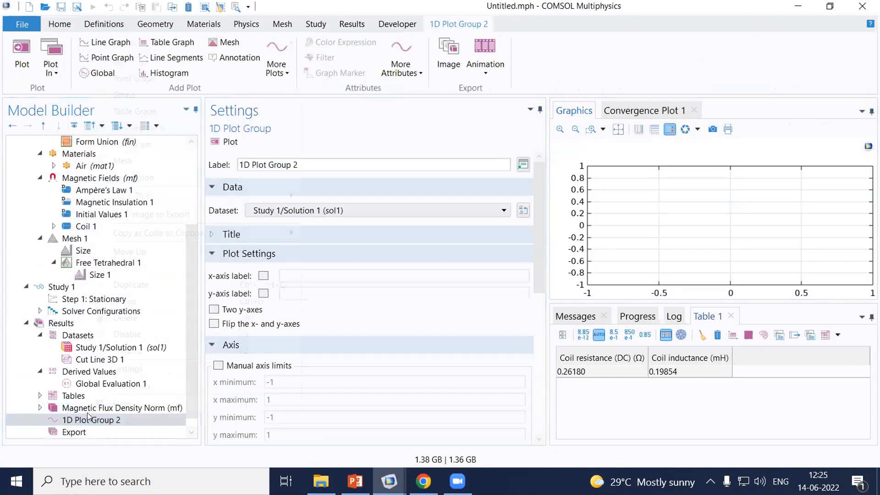
pyautogui.rightClick(88, 416)
pyautogui.click(364, 255)
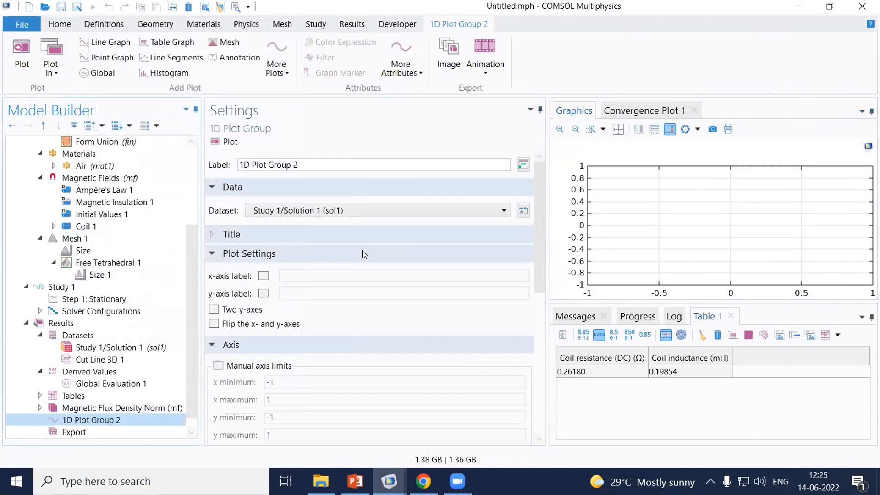
# Plot the magnetic flux density norm in the line graph using dataset Cut Line 3D 1, and enlarge the graphics area vertically.
pyautogui.click(329, 211)
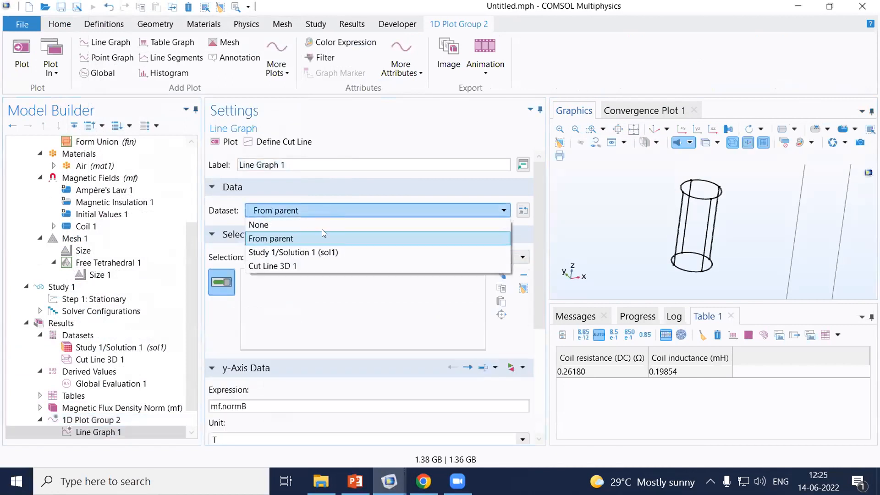
pyautogui.click(300, 266)
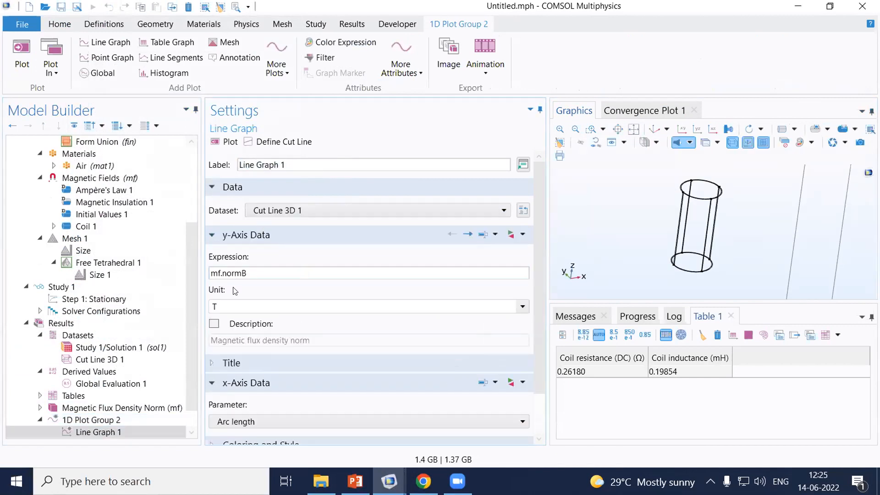
pyautogui.click(228, 142)
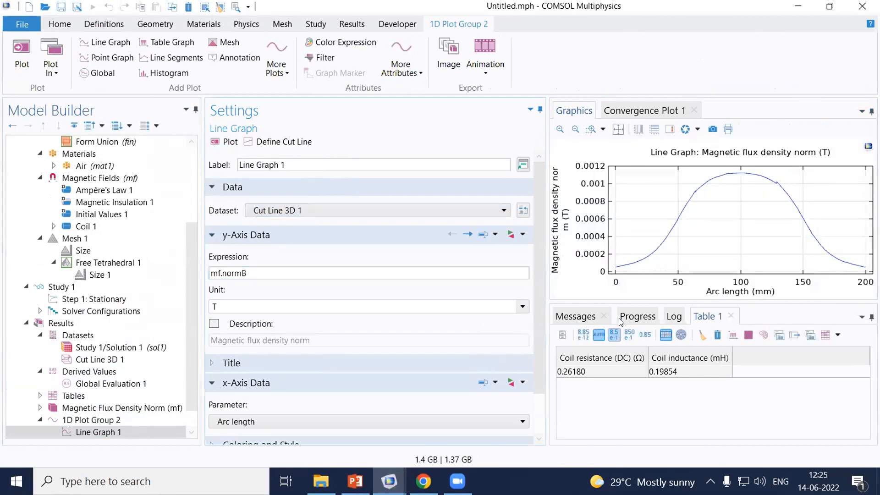
pyautogui.moveTo(620, 300); pyautogui.dragTo(630, 414)
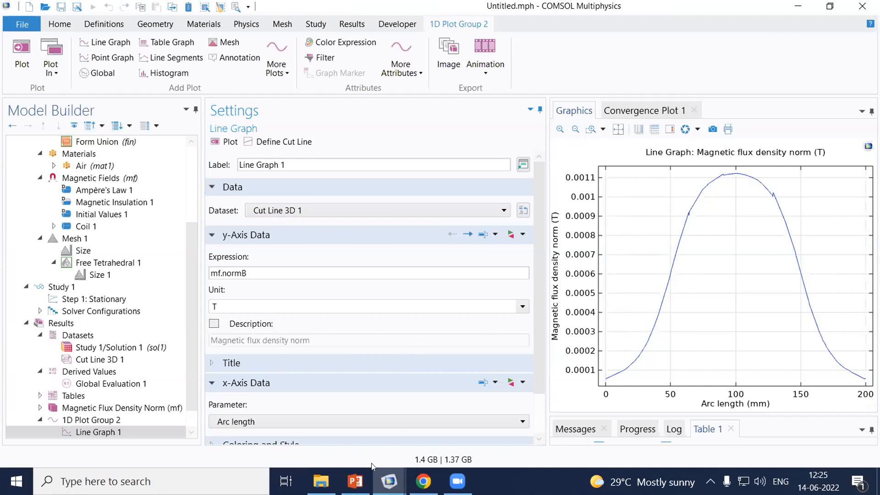
# Copy the analytical flux density expression from Line Graph 2 in the air_core_inductor.mph model and return to the Untitled.mph model.
pyautogui.click(355, 481)
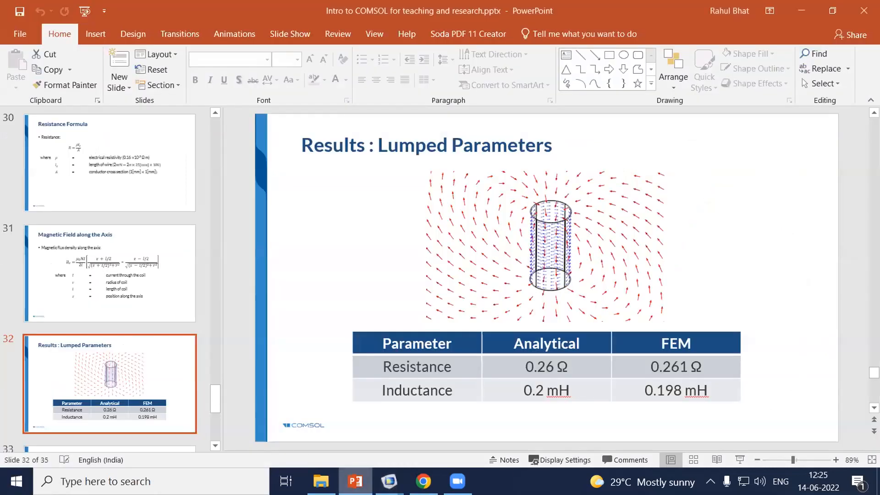
pyautogui.moveTo(389, 481)
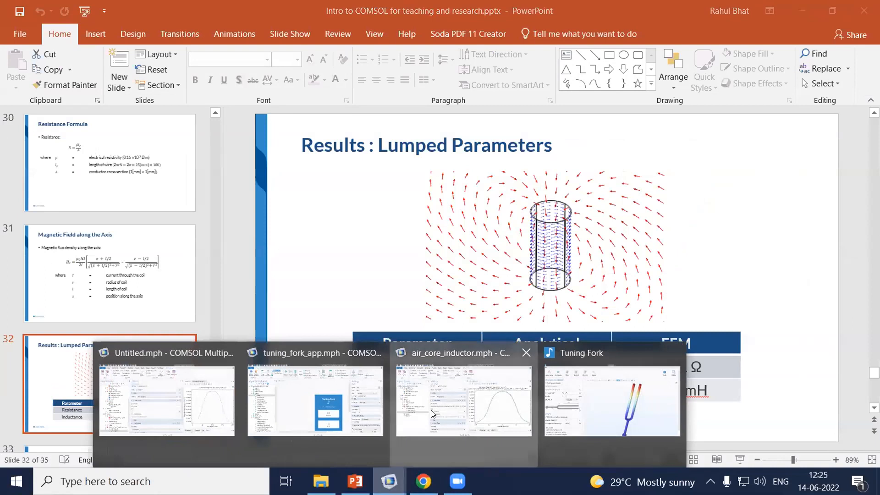
pyautogui.click(430, 412)
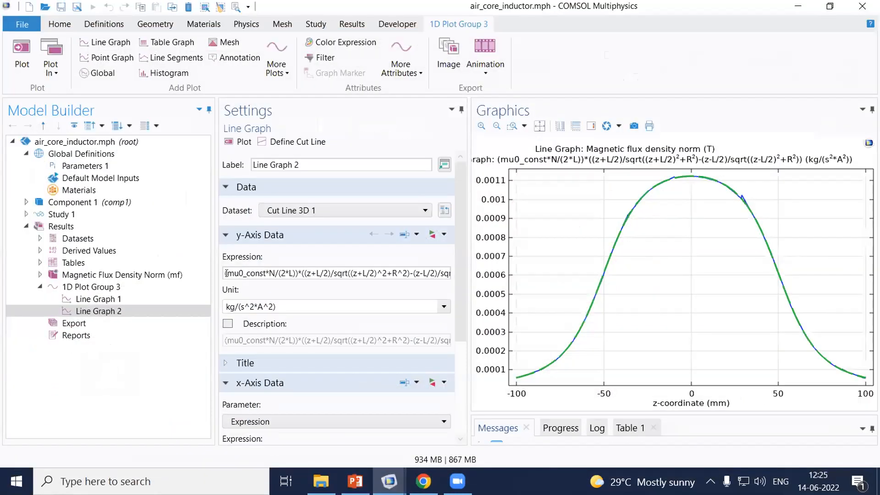
pyautogui.click(226, 273)
pyautogui.hotkey('ctrl', 'a')
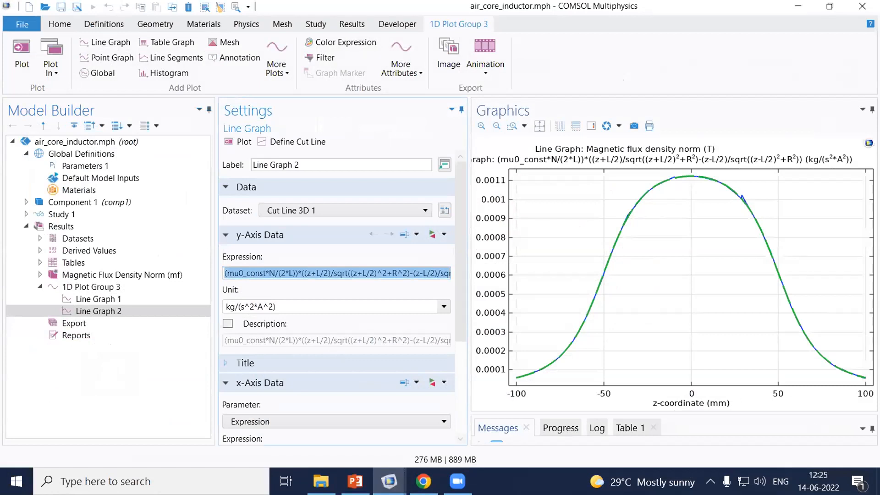
pyautogui.hotkey('alt', 'Tab')
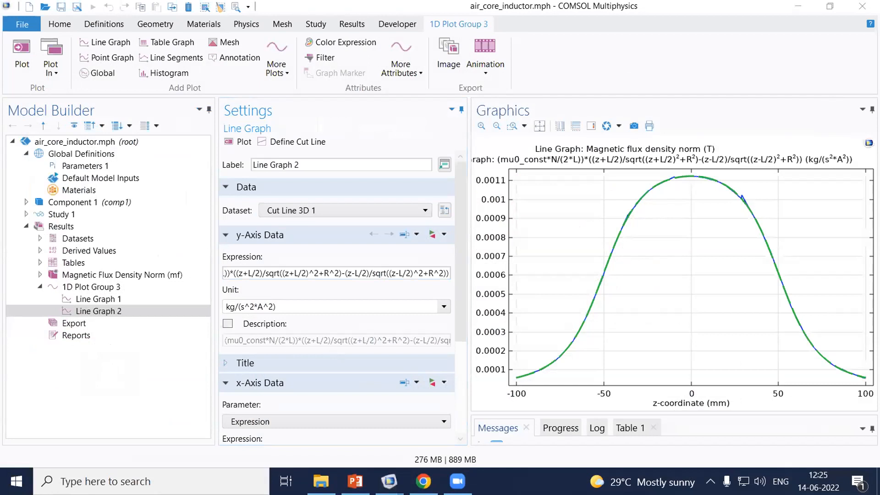
pyautogui.click(797, 6)
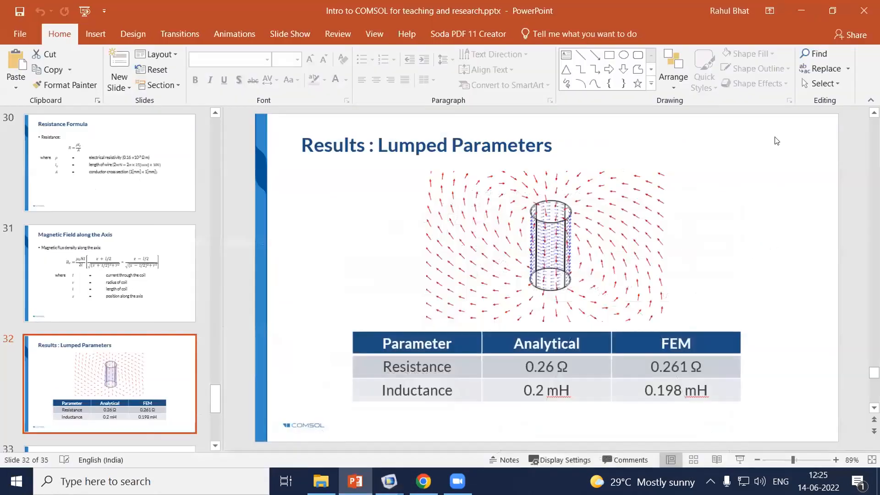
pyautogui.hotkey('alt', 'Tab')
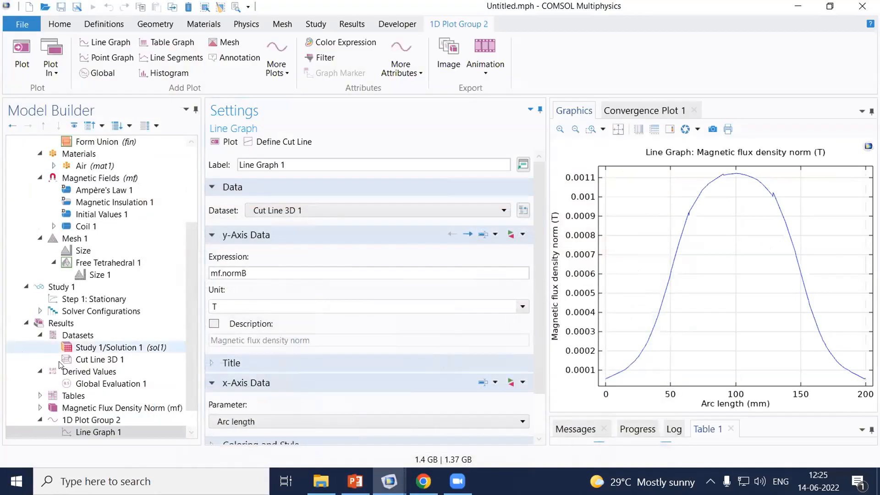
# Duplicate Line Graph 1 and replace the copy's y-axis expression with (mu0_const*N/(2*L))*((z+L/2)/sqrt((z+L/2)^2+R^2)-(z-L/2)/sqrt((z-L/2)^2+R^2)).
pyautogui.scroll(-1, 131, 316)
pyautogui.click(99, 407)
pyautogui.rightClick(101, 408)
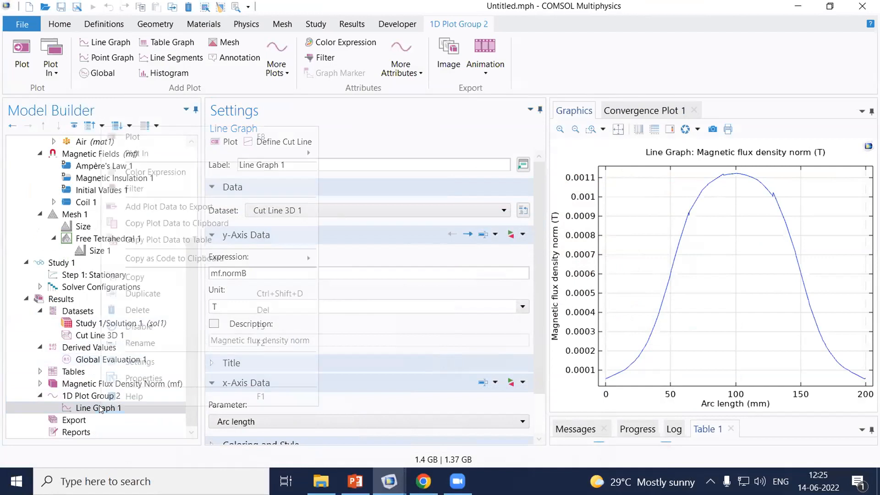
pyautogui.click(152, 294)
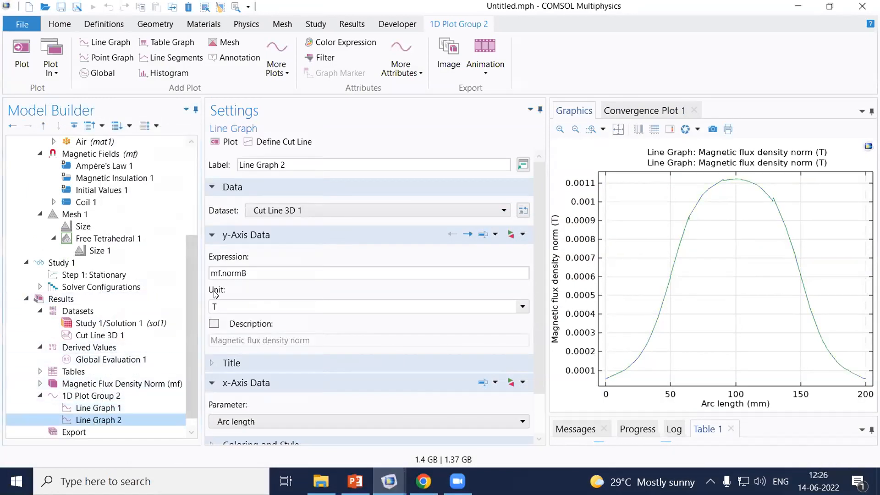
pyautogui.doubleClick(229, 273)
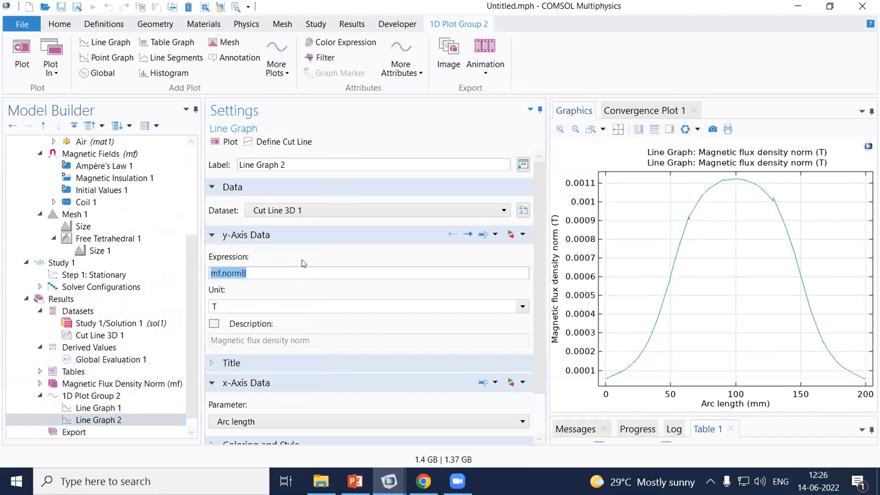
pyautogui.hotkey('ctrl', 'v')
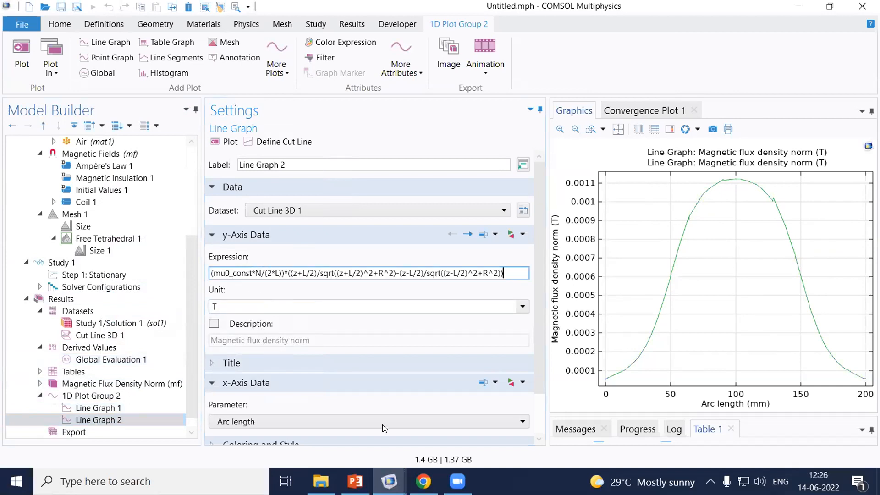
# Switch to PowerPoint, review the formula on the "Magnetic Field along the Axis" slide, and return to COMSOL Multiphysics.
pyautogui.click(356, 481)
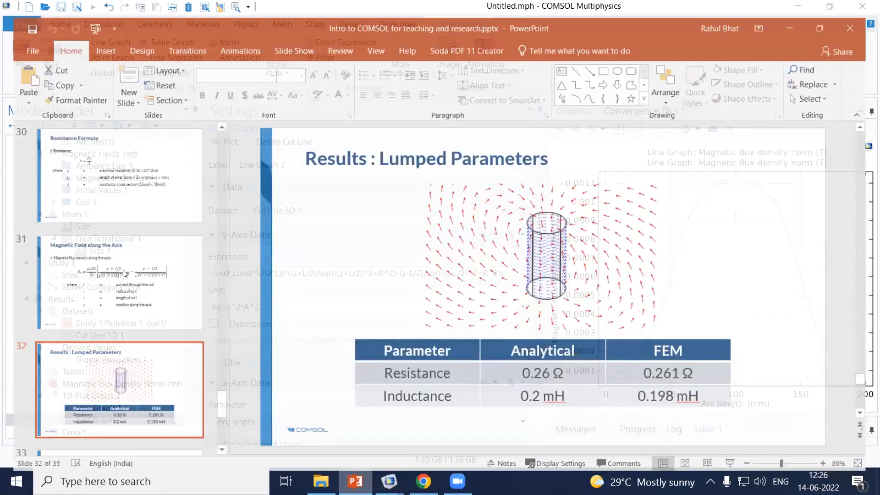
pyautogui.click(123, 269)
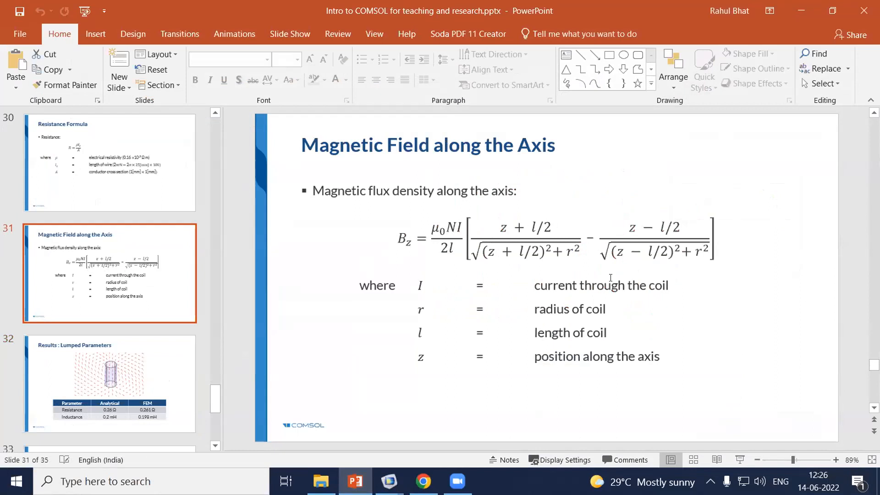
pyautogui.click(798, 12)
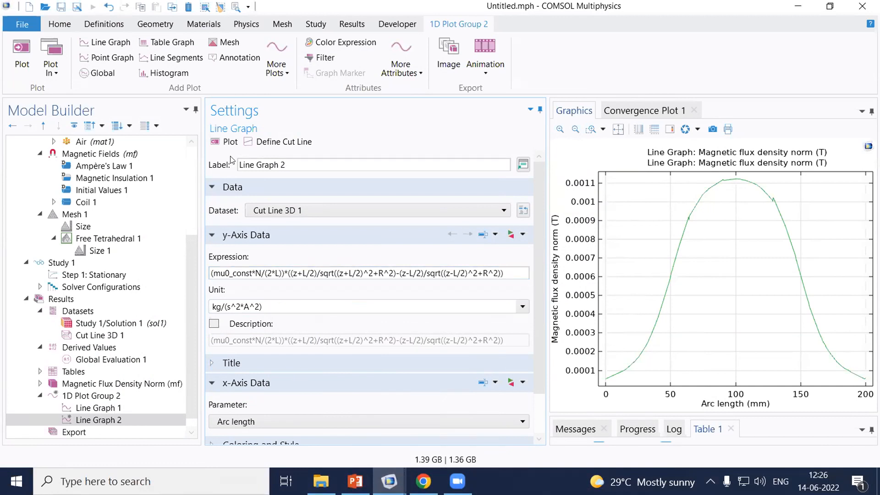
# Plot the analytical line graph together with the simulated curve and widen the graphics area.
pyautogui.click(227, 142)
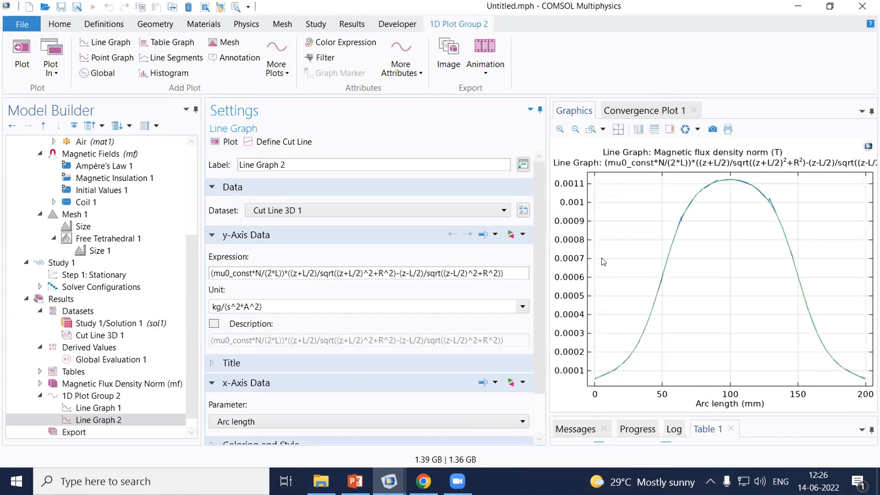
pyautogui.moveTo(546, 242); pyautogui.dragTo(447, 243)
pyautogui.moveTo(639, 254); pyautogui.dragTo(620, 237)
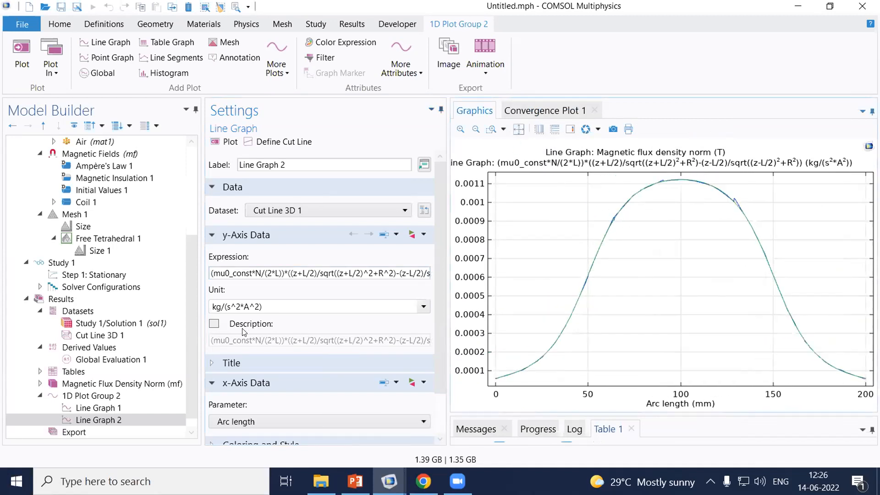
# Set Line Graph 1's line width to 2 and its line marker to Cycle.
pyautogui.click(90, 408)
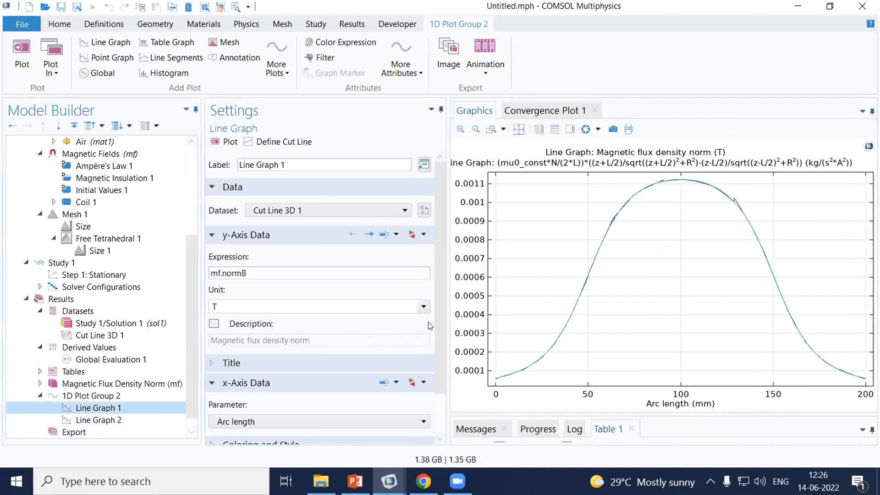
pyautogui.scroll(-3, 441, 331)
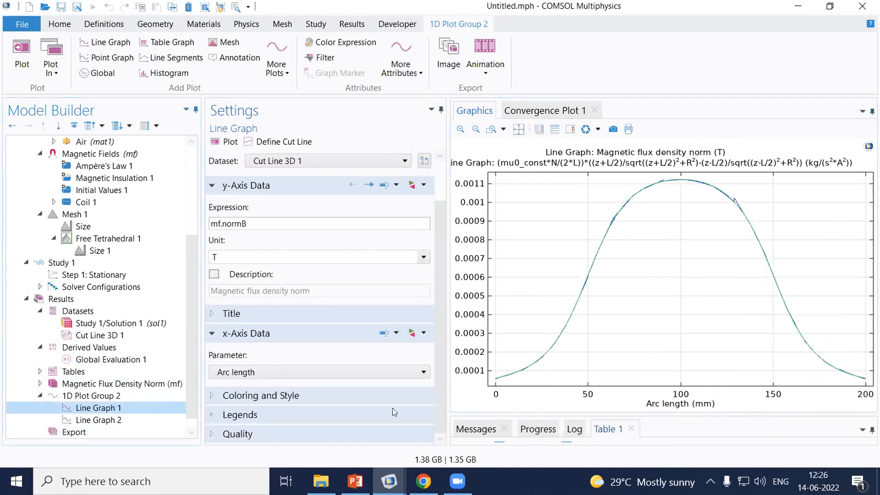
pyautogui.click(249, 395)
pyautogui.scroll(-5, 295, 383)
pyautogui.click(237, 359)
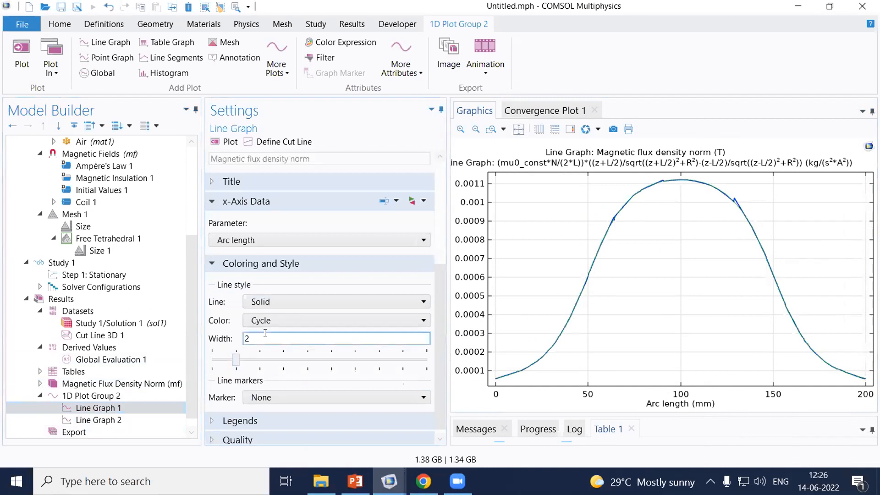
pyautogui.click(265, 394)
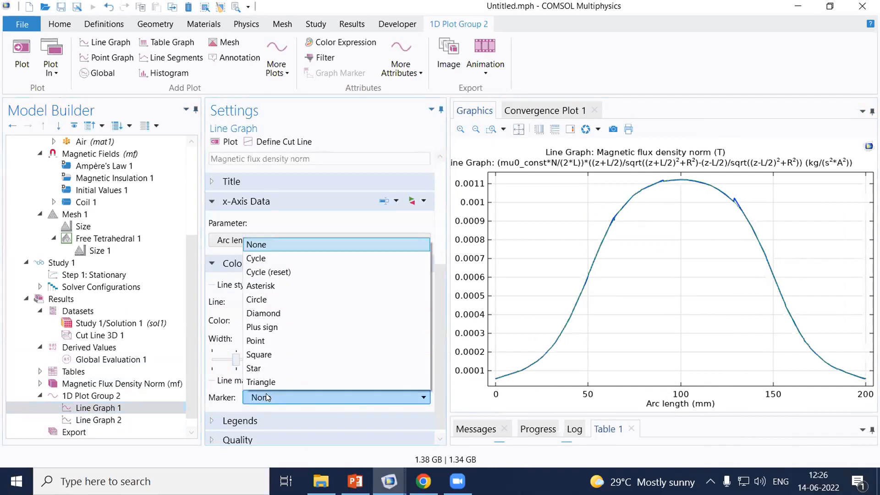
pyautogui.click(273, 258)
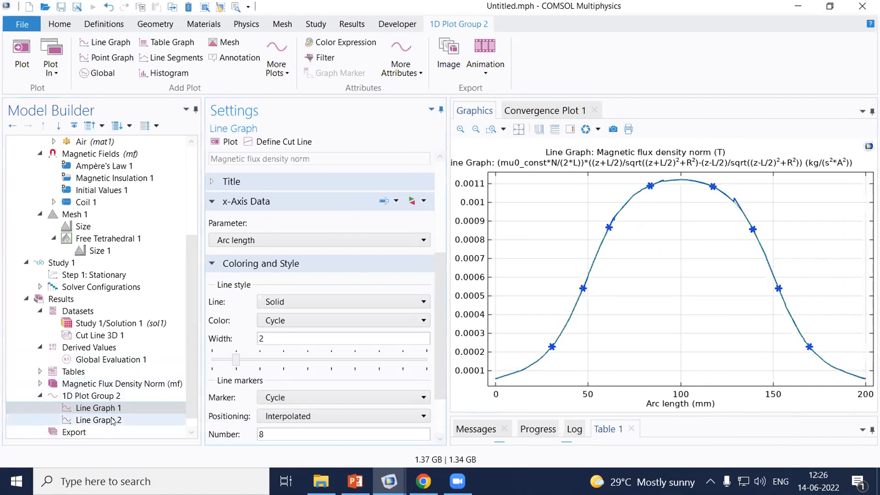
# Give Line Graph 2 a dotted line style with a width of 3.
pyautogui.click(96, 420)
pyautogui.scroll(-5, 387, 348)
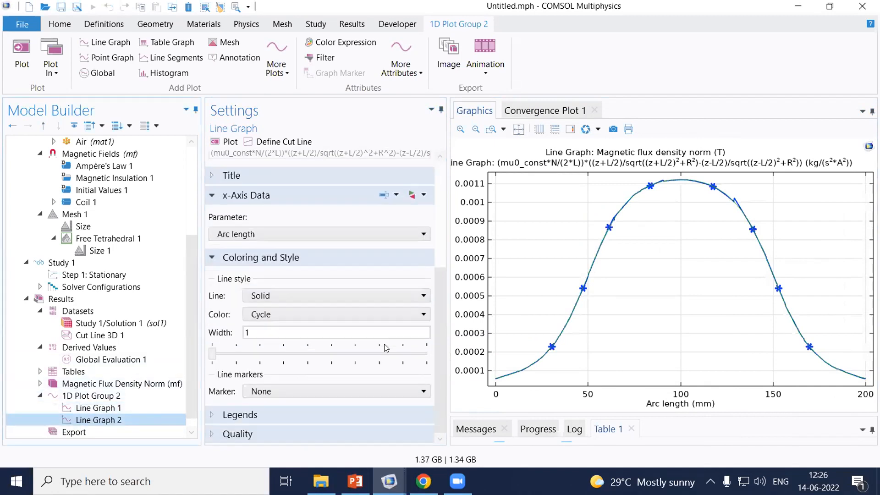
pyautogui.click(234, 354)
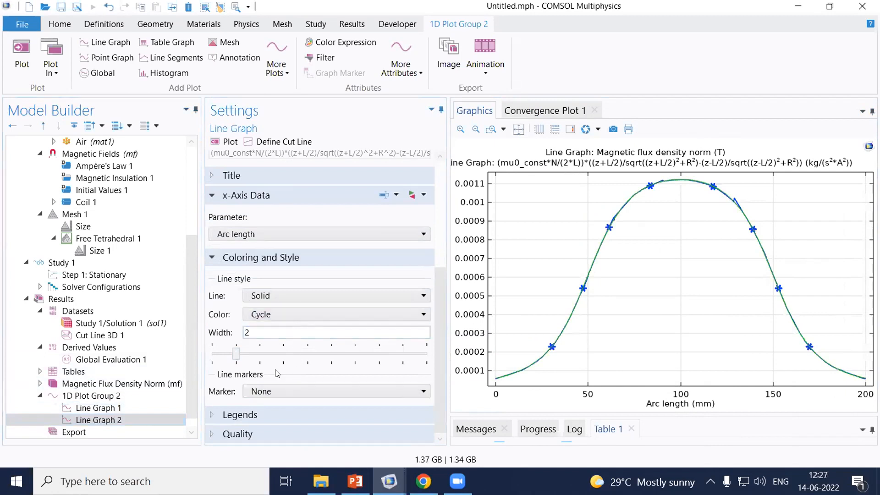
pyautogui.click(98, 407)
pyautogui.click(106, 419)
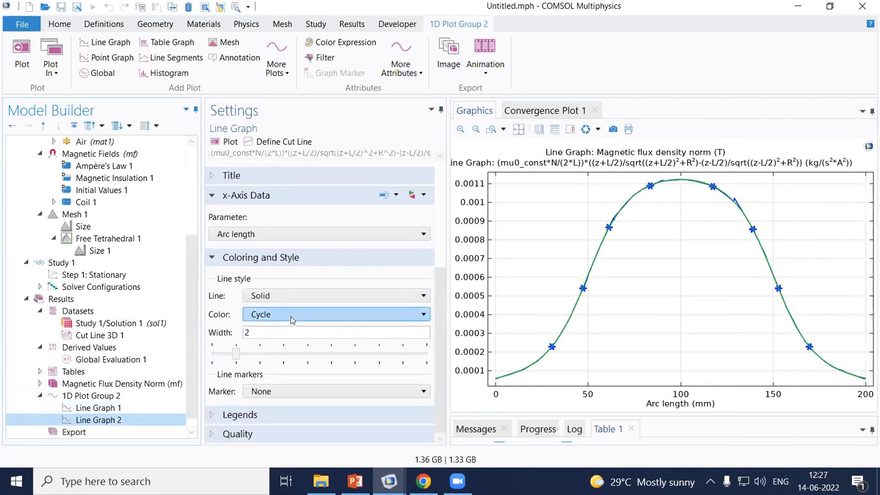
pyautogui.click(292, 296)
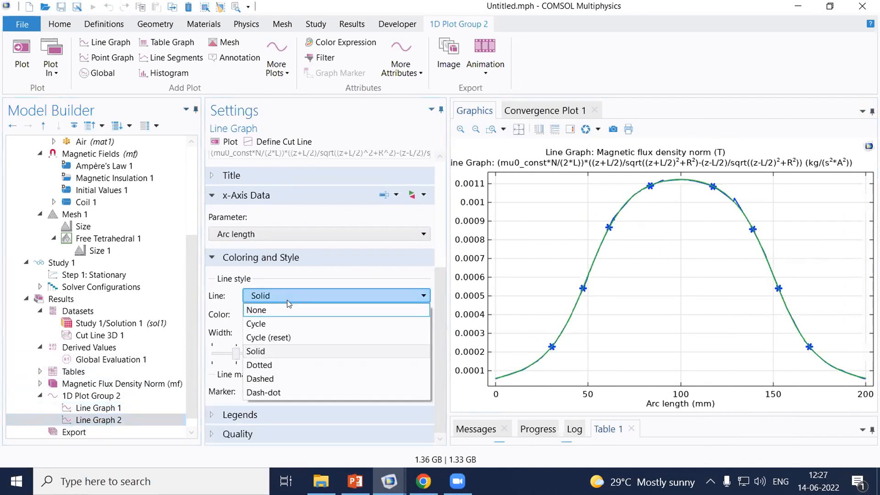
pyautogui.click(277, 377)
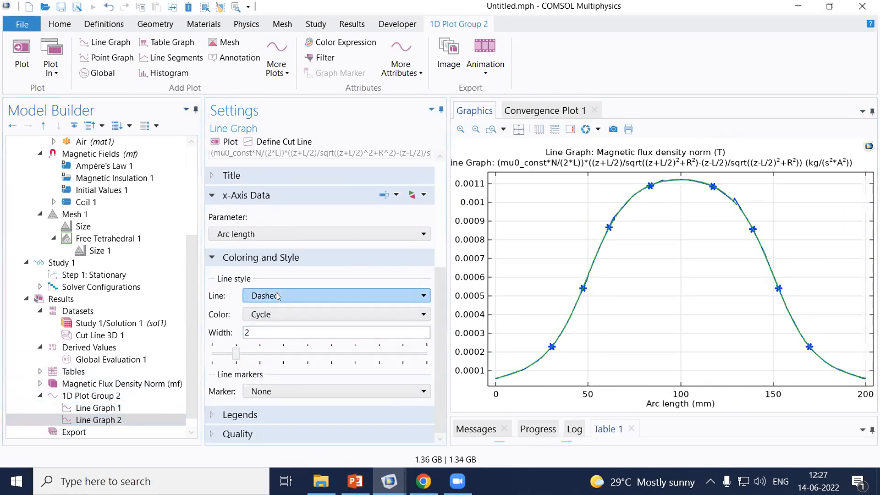
pyautogui.click(276, 294)
pyautogui.click(277, 365)
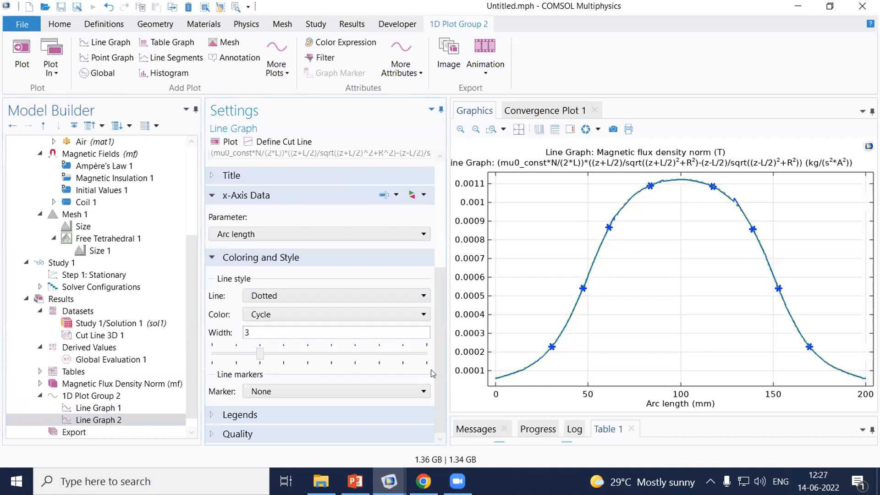
# Increase Line Graph 1's line width to 3.
pyautogui.click(133, 409)
pyautogui.click(258, 362)
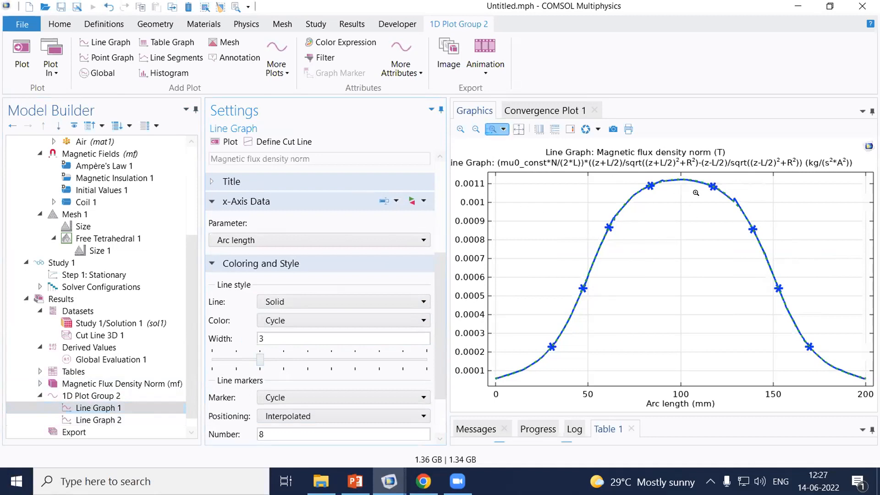
# Examine how closely the simulated and analytical curves match on the rising flank and around 130 mm arc length.
pyautogui.moveTo(643, 173); pyautogui.dragTo(742, 206)
pyautogui.moveTo(675, 277); pyautogui.dragTo(774, 178)
pyautogui.moveTo(621, 295); pyautogui.dragTo(713, 249)
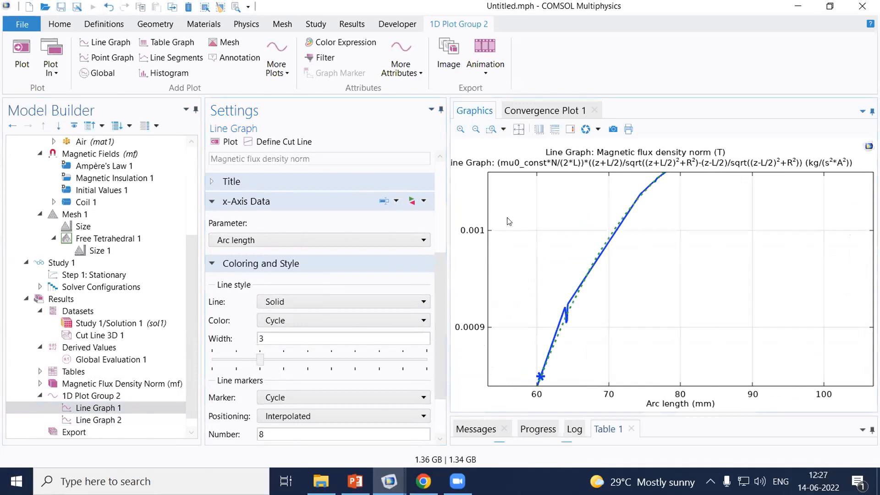
pyautogui.click(475, 129)
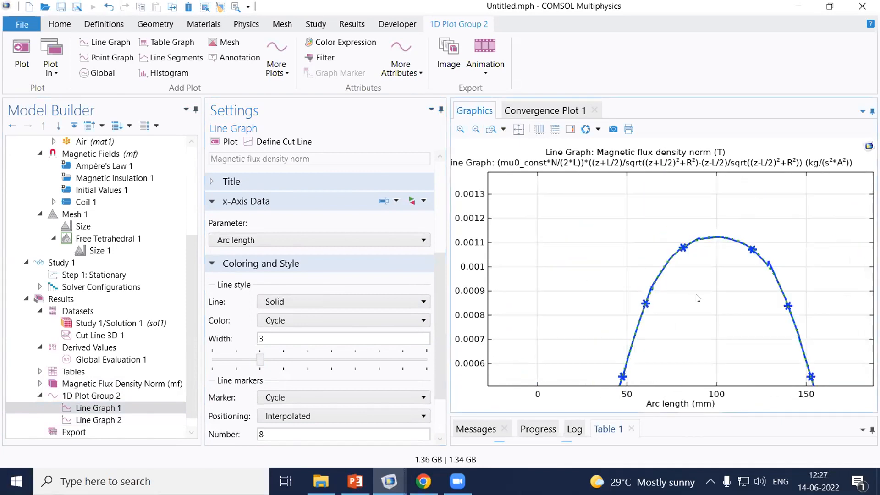
pyautogui.moveTo(697, 298); pyautogui.dragTo(619, 219)
pyautogui.click(490, 130)
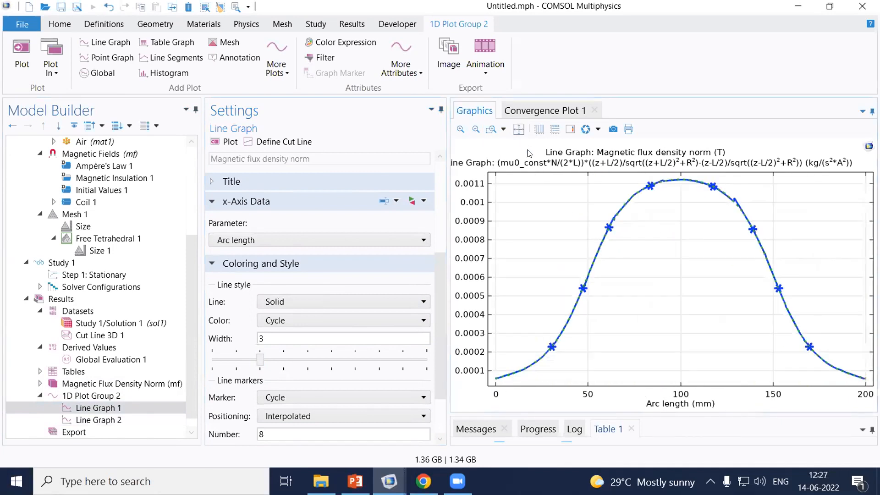
pyautogui.moveTo(718, 182); pyautogui.dragTo(752, 215)
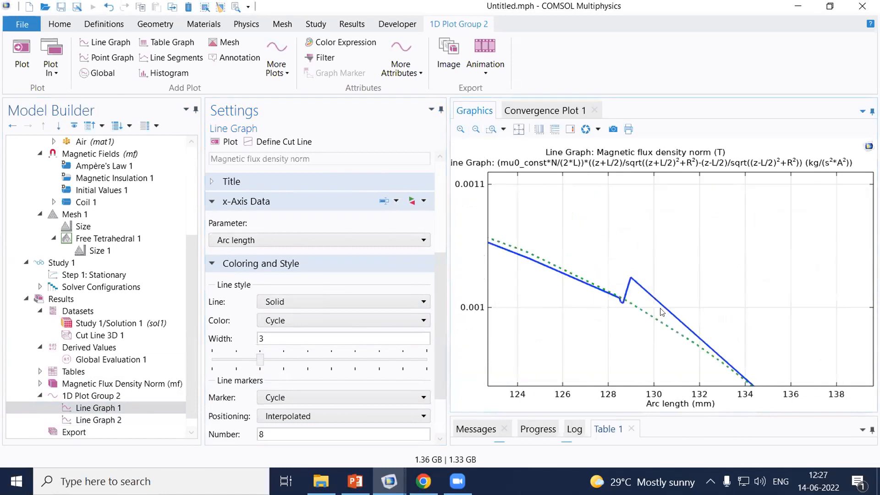
pyautogui.click(521, 129)
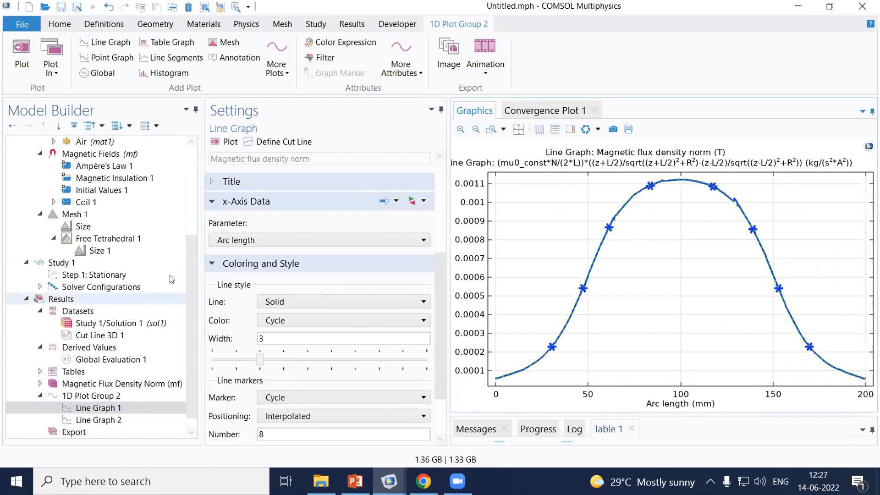
# Review the Size 1 mesh settings and inspect both curves around the peak, from about 70 to 114 mm arc length.
pyautogui.click(89, 250)
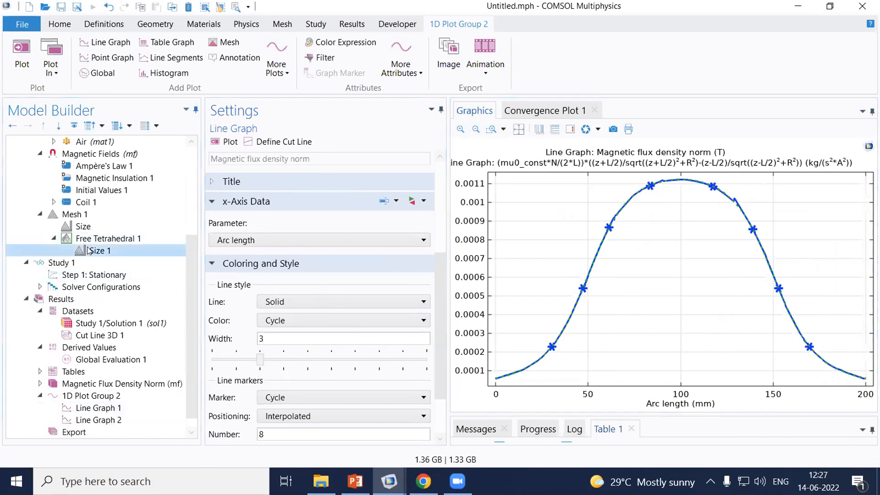
pyautogui.click(98, 408)
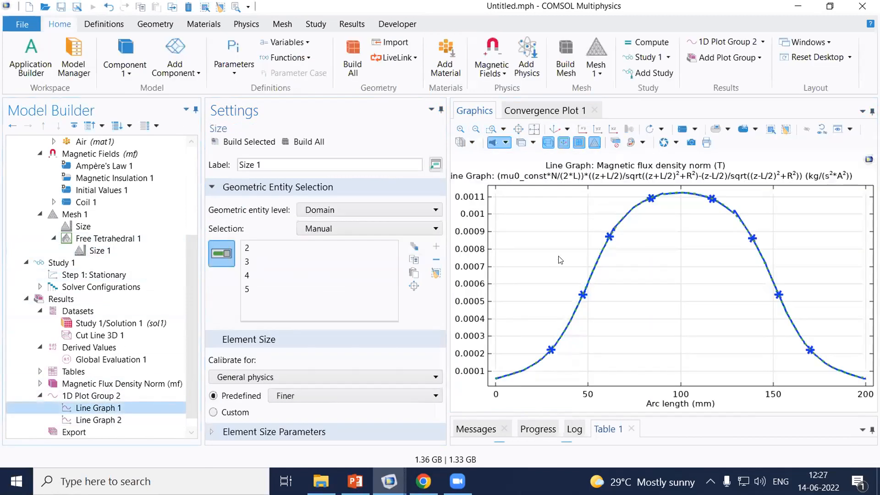
pyautogui.click(491, 129)
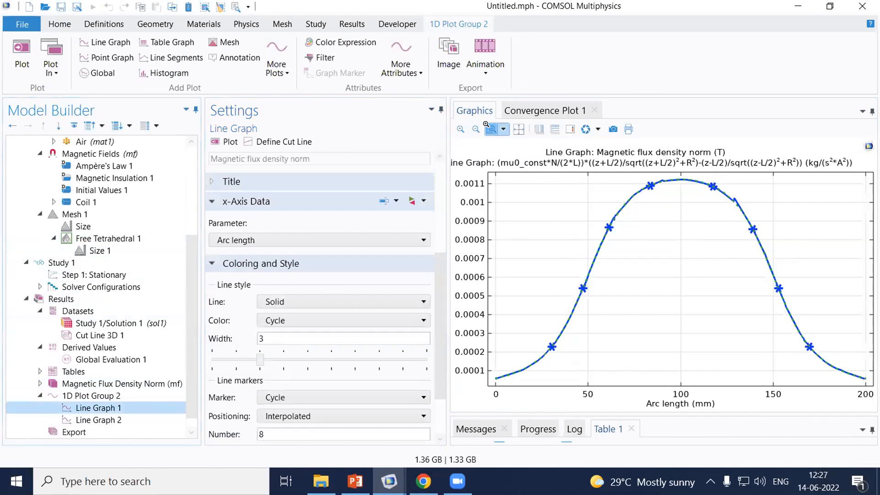
pyautogui.moveTo(629, 172); pyautogui.dragTo(705, 209)
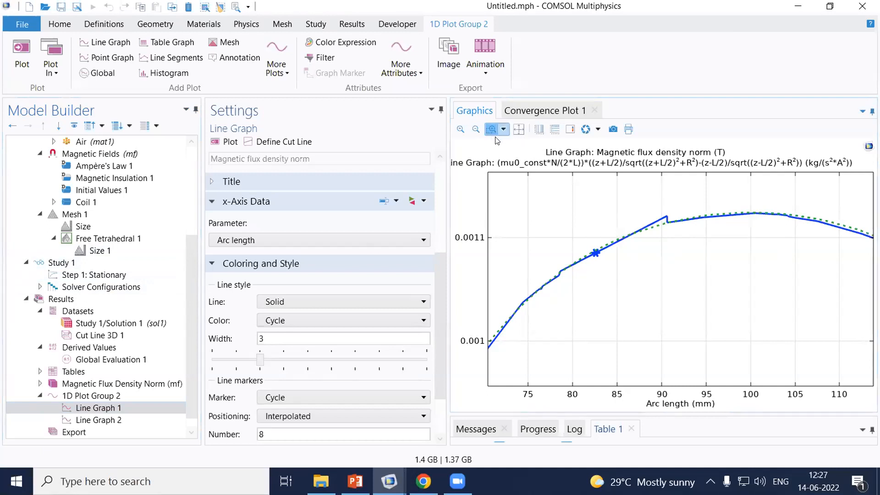
pyautogui.click(520, 131)
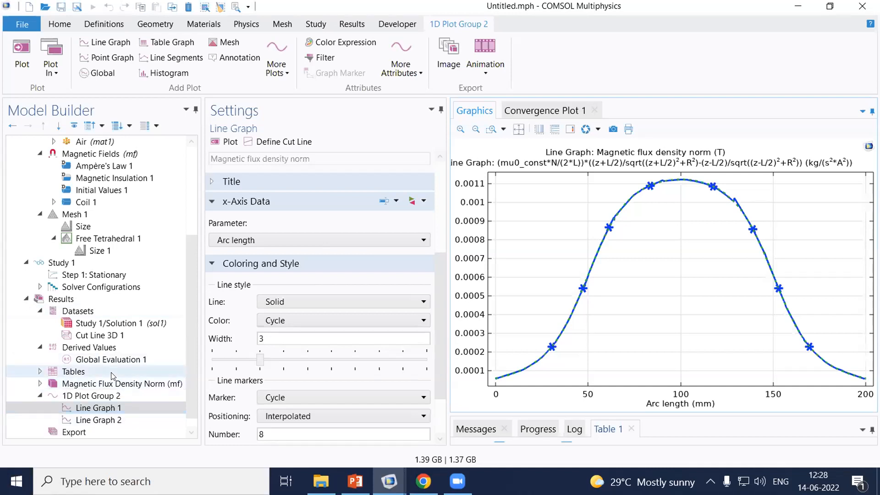
# Open the Global Evaluation 1 settings listing the coil resistance and inductance expressions.
pyautogui.moveTo(191, 314)
pyautogui.mouseDown()
pyautogui.moveTo(192, 263)
pyautogui.moveTo(201, 278)
pyautogui.moveTo(196, 327)
pyautogui.mouseUp()
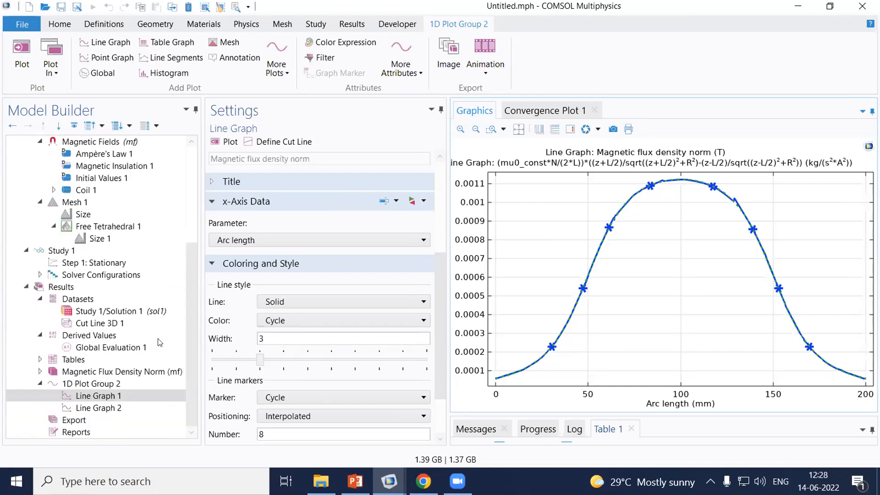
pyautogui.click(91, 348)
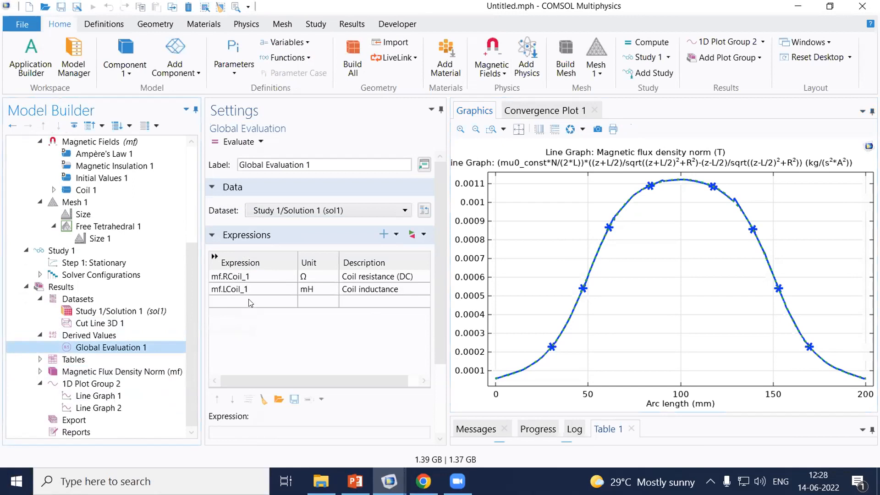
pyautogui.click(102, 387)
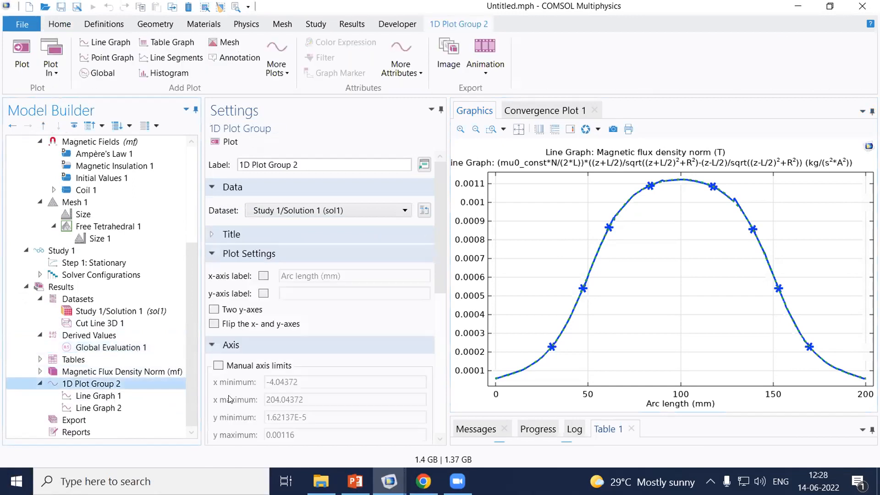
pyautogui.click(355, 480)
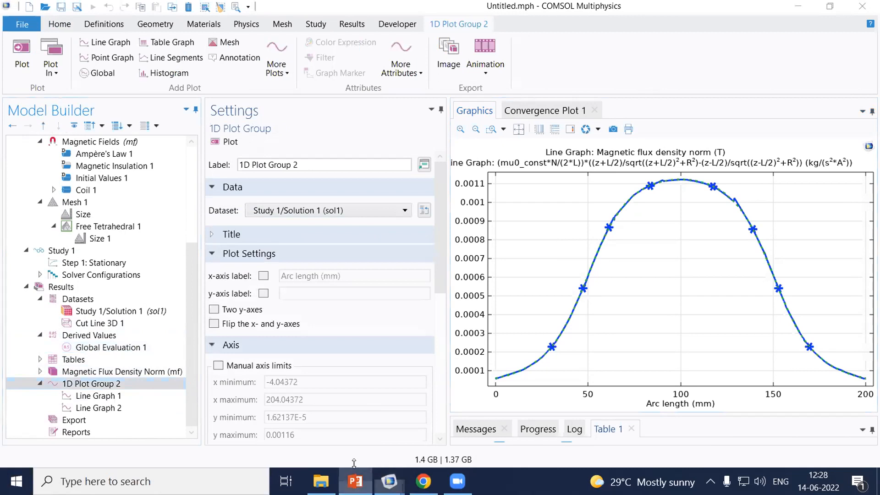
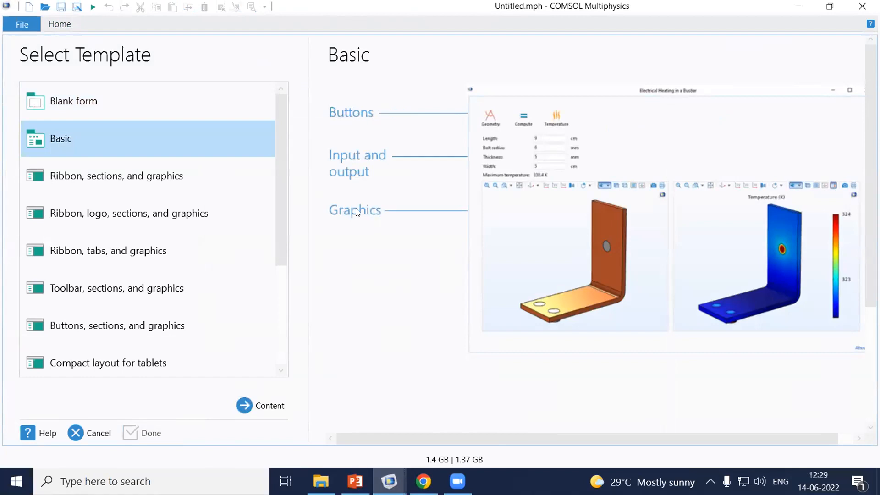
# Compare the available form templates, choose the Basic template and proceed to its content selection.
pyautogui.scroll(-3, 276, 275)
pyautogui.scroll(5, 280, 275)
pyautogui.click(178, 180)
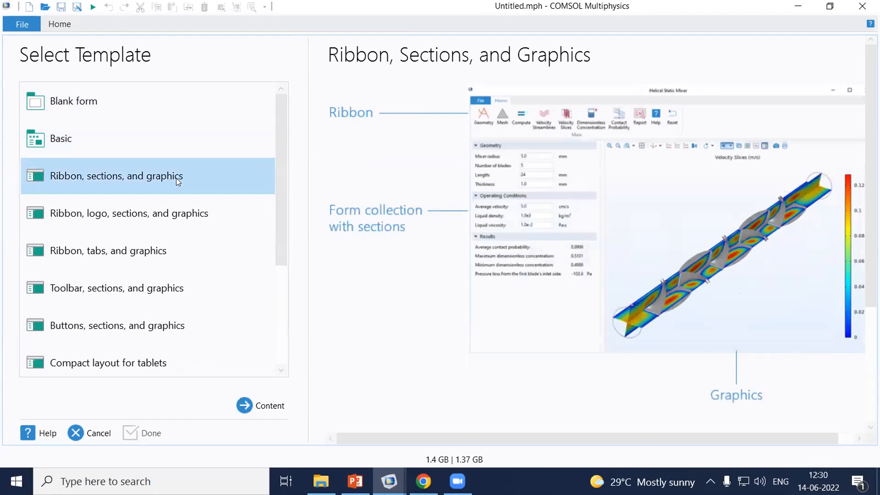
pyautogui.click(151, 213)
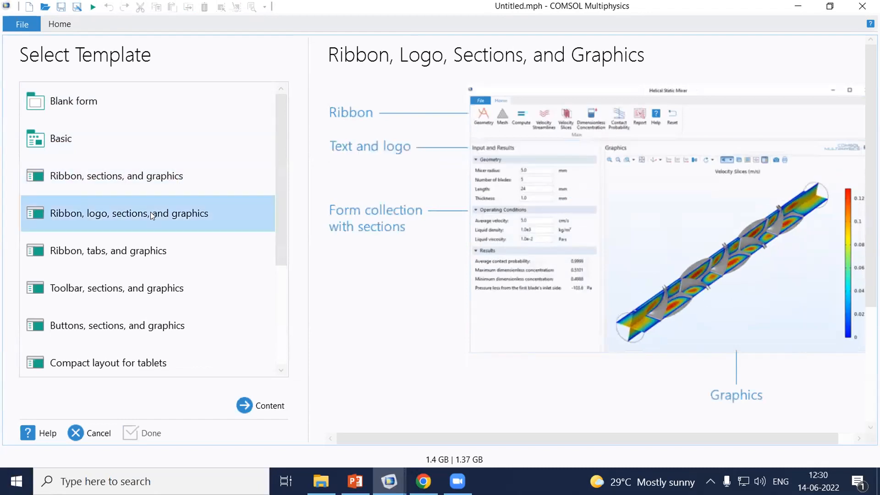
pyautogui.click(150, 261)
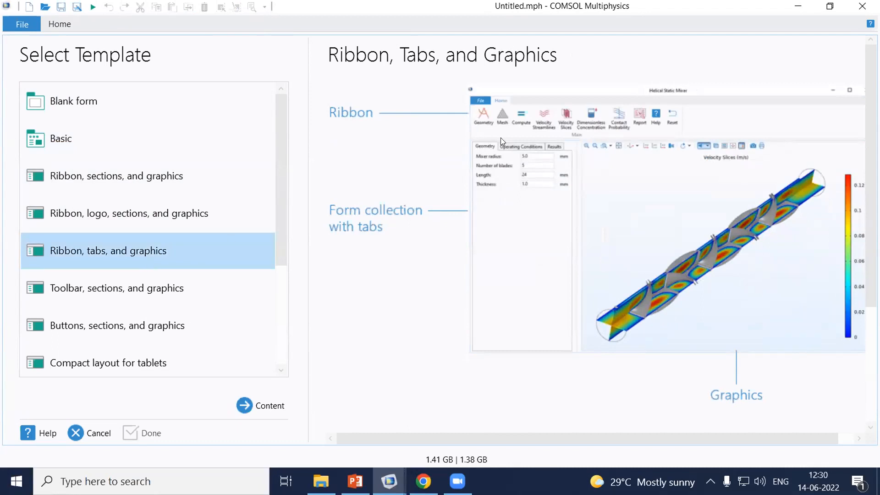
pyautogui.click(154, 296)
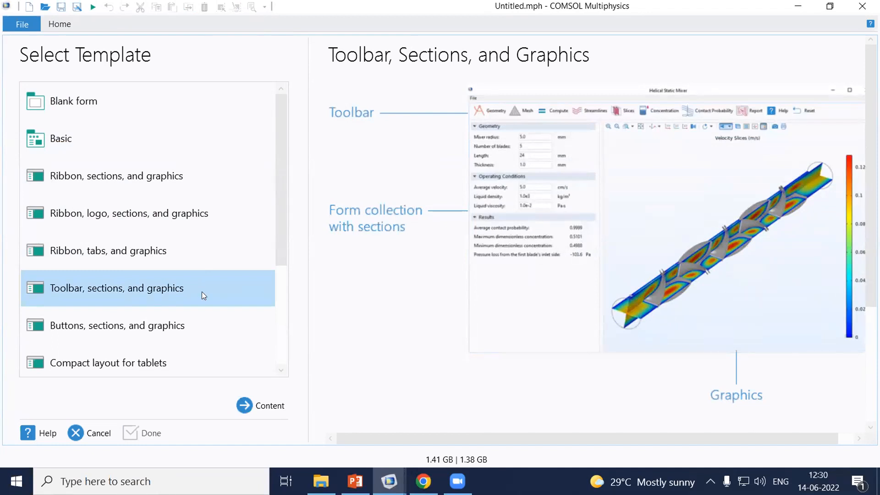
pyautogui.click(51, 144)
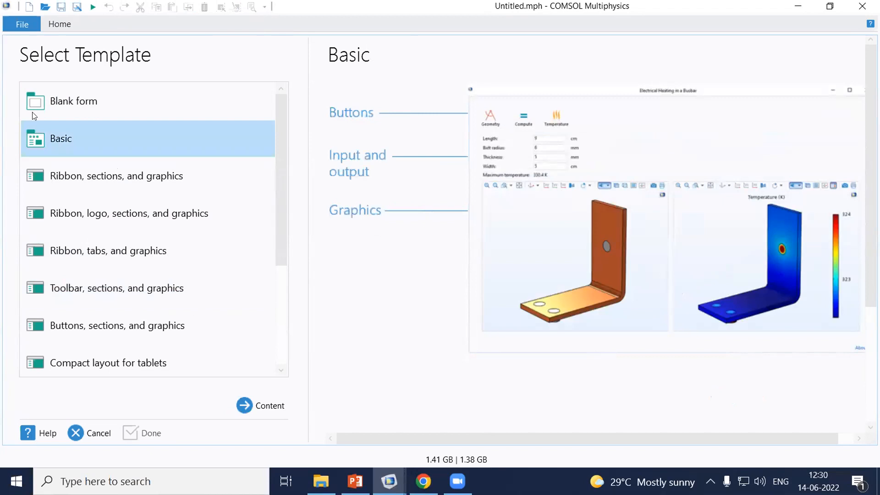
pyautogui.click(252, 402)
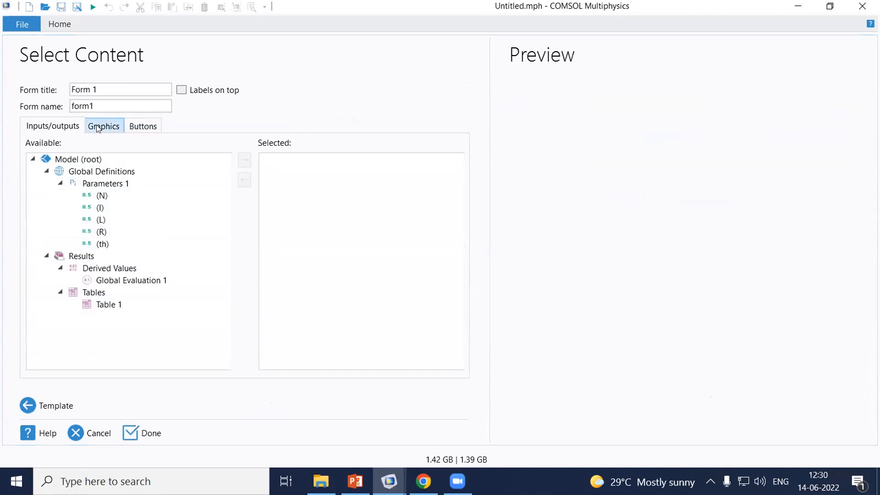
# Add parameters N and R and the derived value Global Evaluation 1 to the form's inputs and outputs.
pyautogui.click(101, 195)
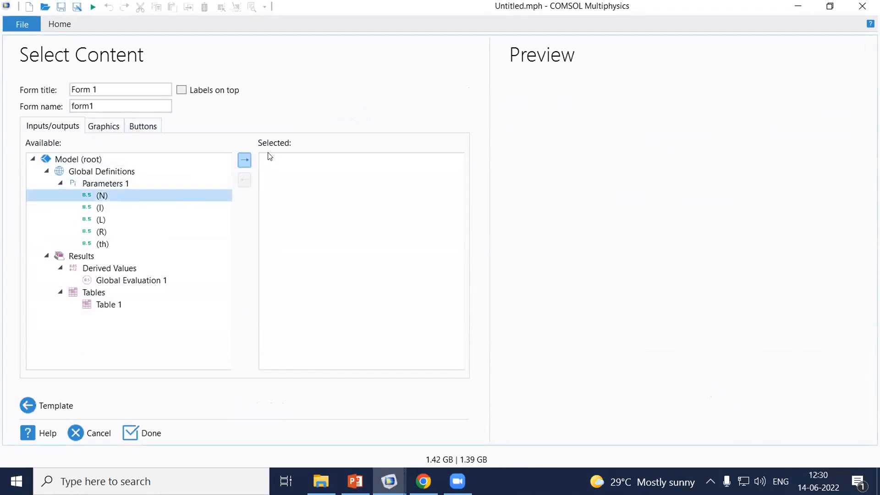
pyautogui.click(245, 161)
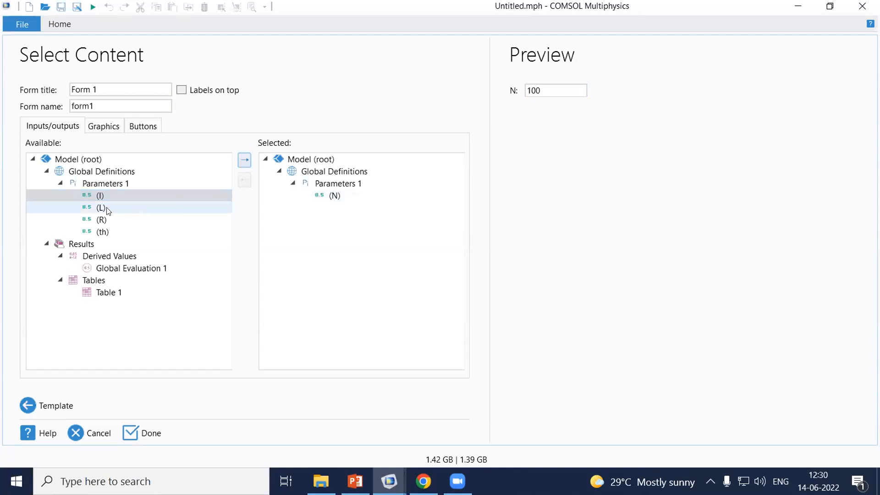
pyautogui.click(101, 221)
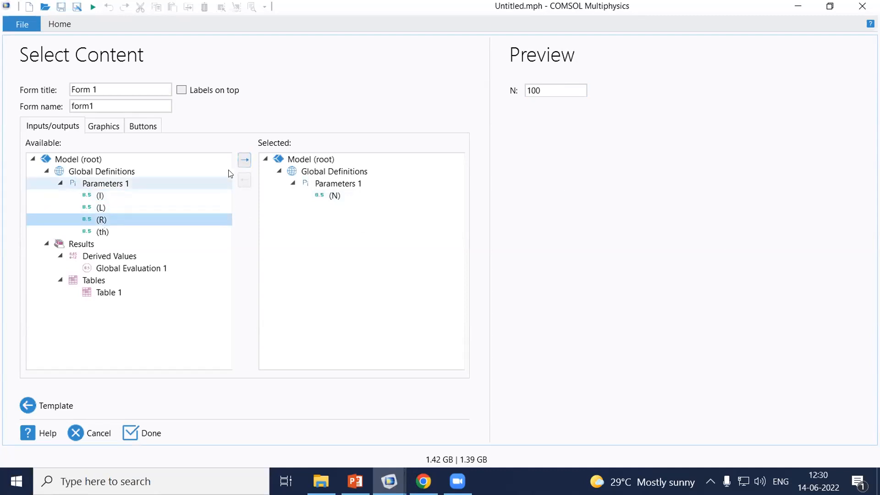
pyautogui.click(245, 160)
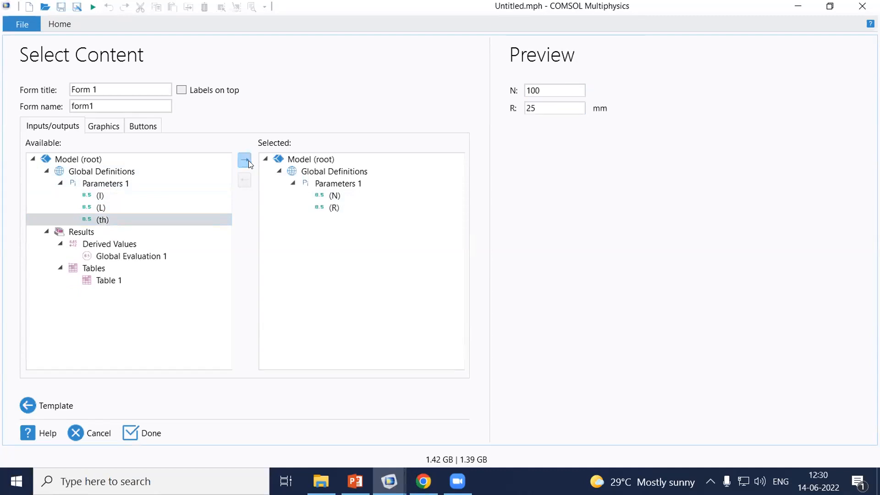
pyautogui.click(143, 257)
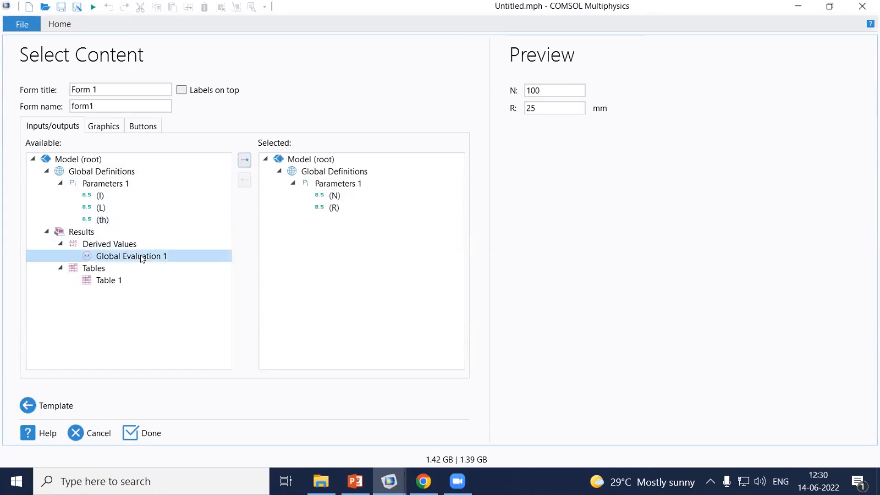
pyautogui.click(244, 161)
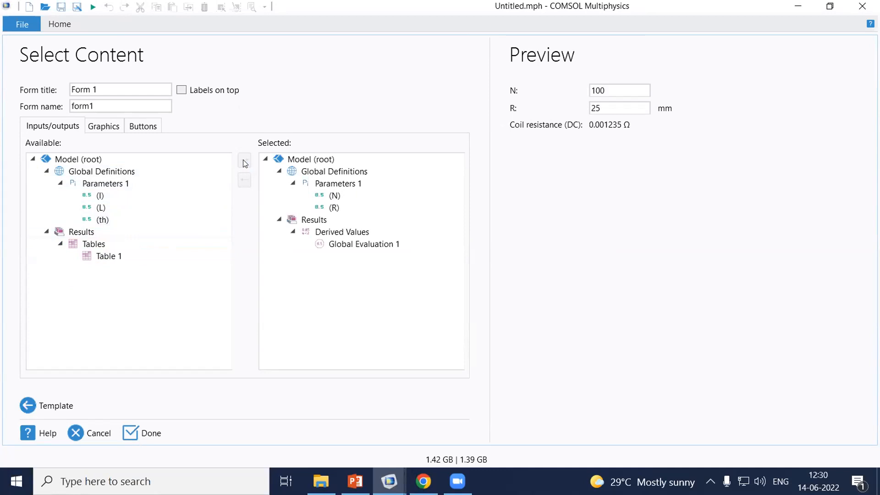
# Try adding Table 1 to the form's inputs and outputs, and remove it again.
pyautogui.click(110, 259)
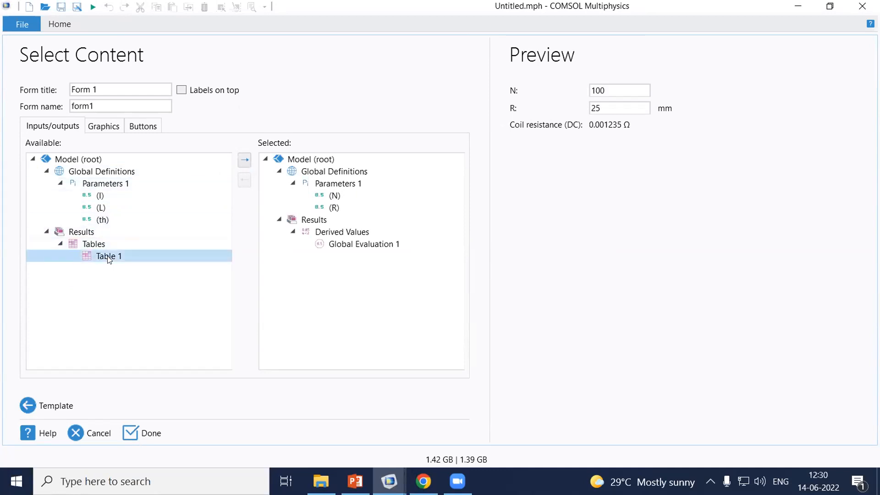
pyautogui.click(101, 126)
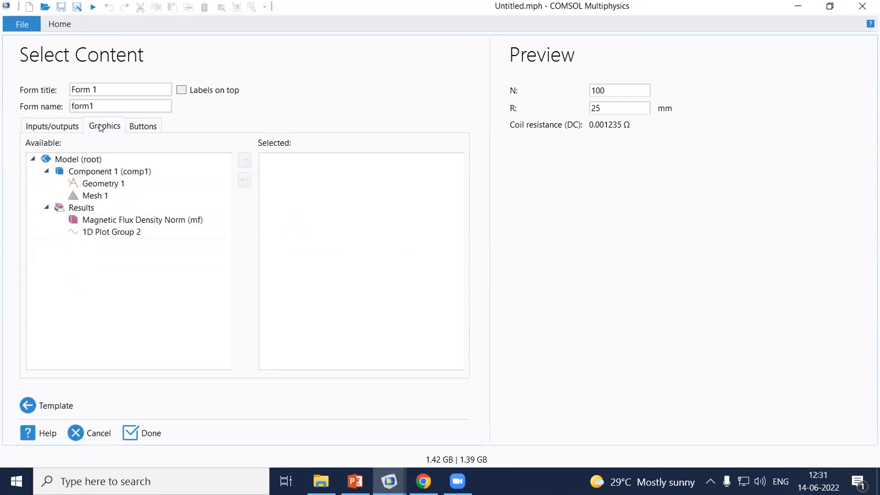
pyautogui.click(51, 127)
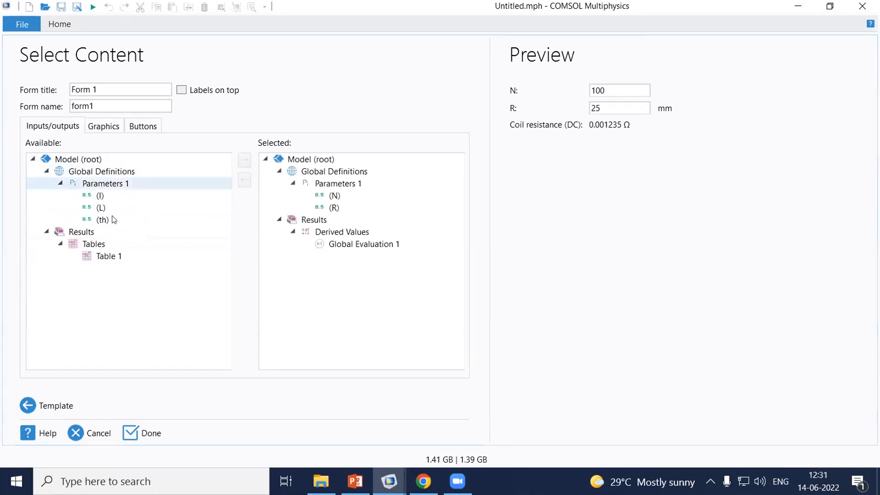
pyautogui.click(111, 254)
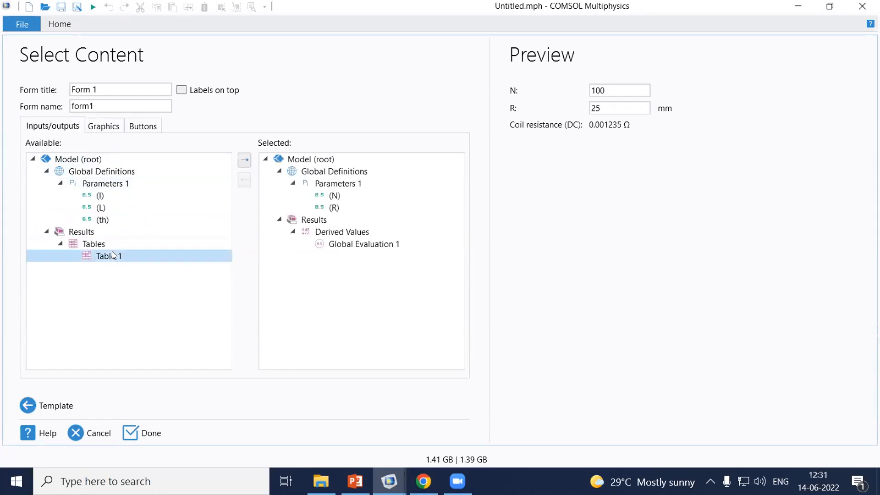
pyautogui.click(244, 160)
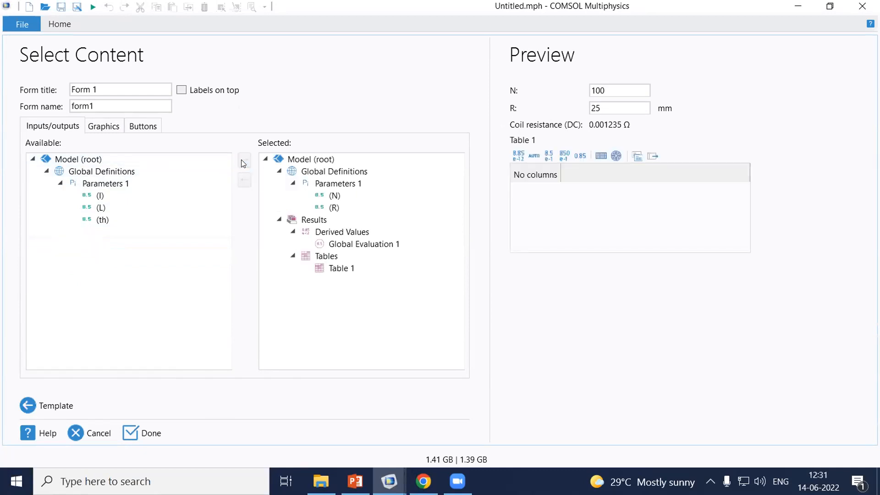
pyautogui.click(313, 256)
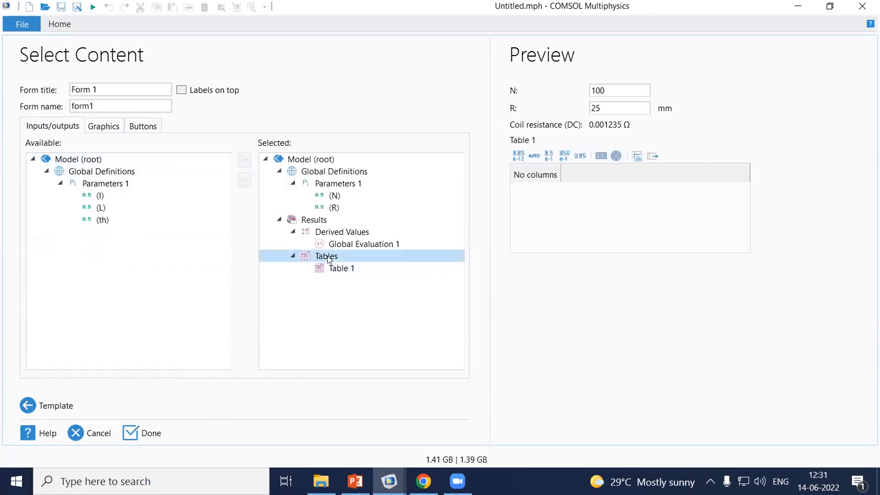
pyautogui.click(327, 269)
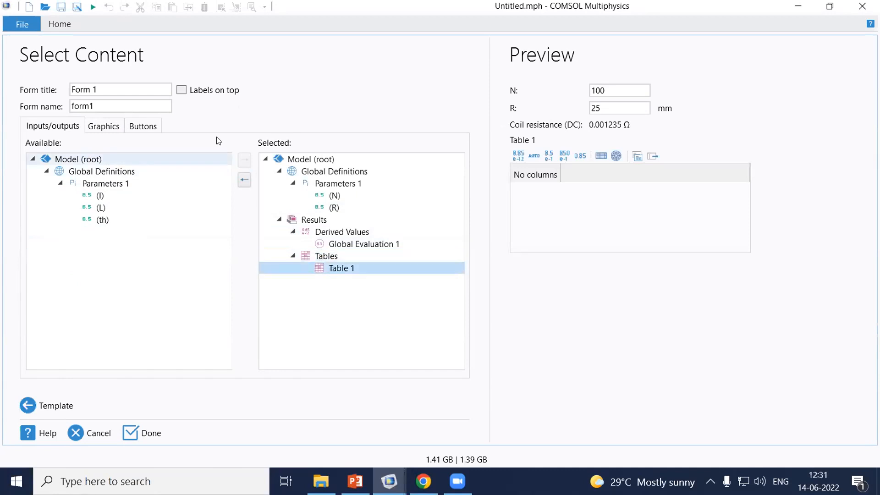
pyautogui.click(249, 185)
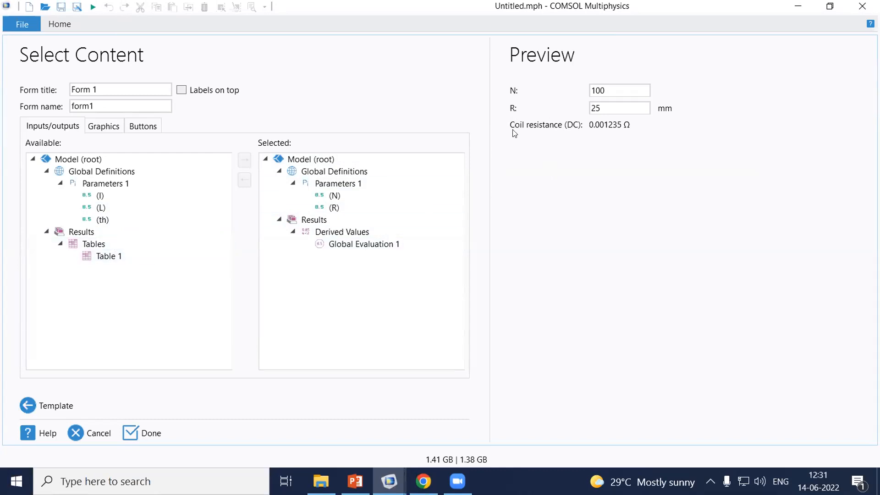
pyautogui.click(339, 246)
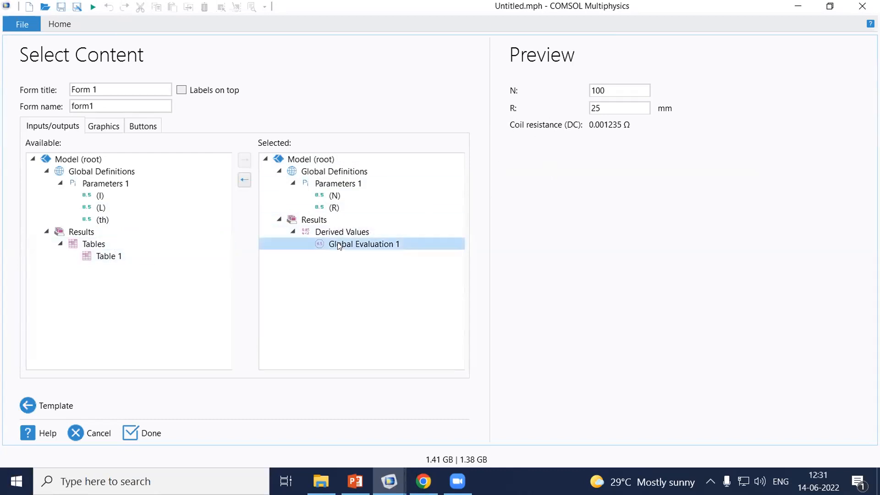
# Add Magnetic Flux Density Norm (mf), 1D Plot Group 2 and Geometry 1 as the form's graphics.
pyautogui.click(102, 127)
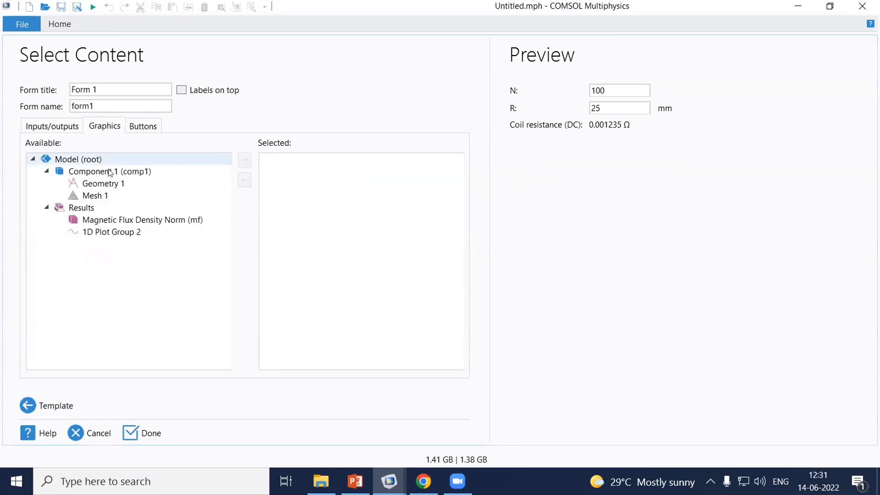
pyautogui.click(110, 222)
pyautogui.click(247, 161)
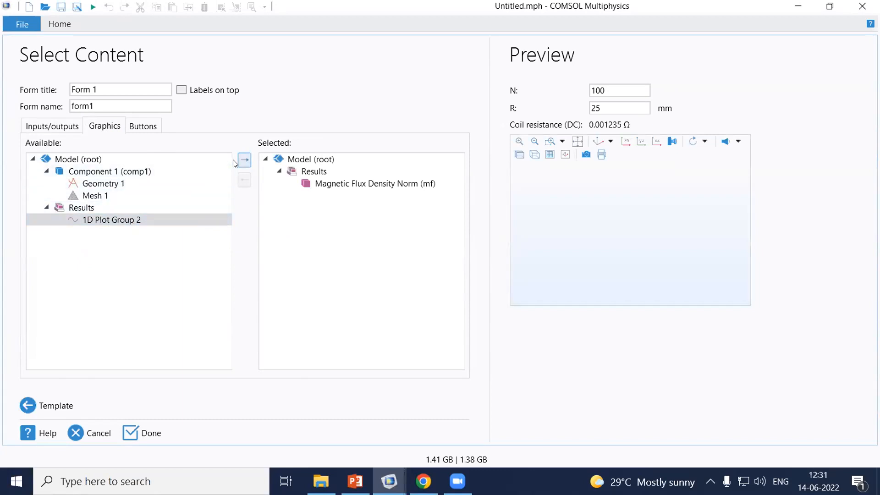
pyautogui.click(242, 160)
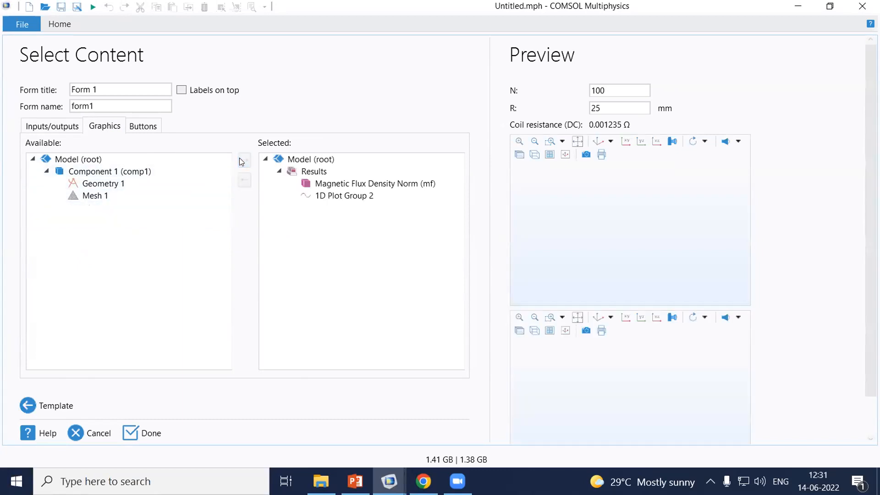
pyautogui.click(101, 185)
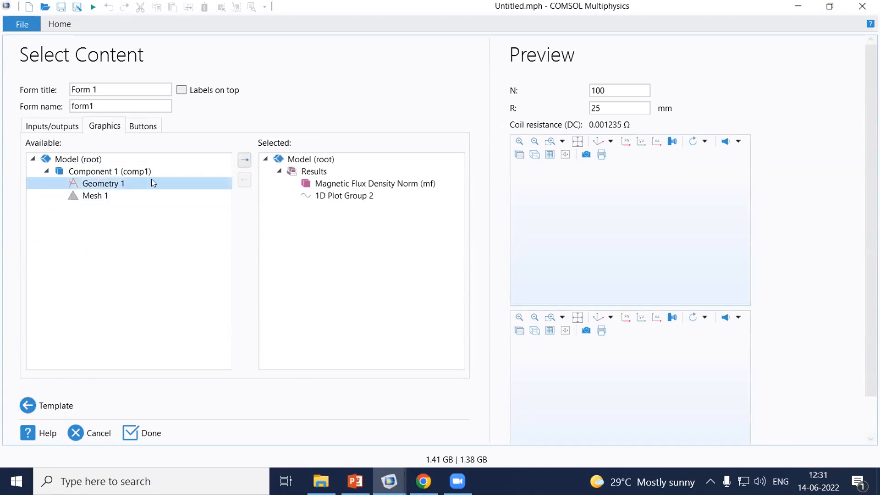
pyautogui.click(244, 160)
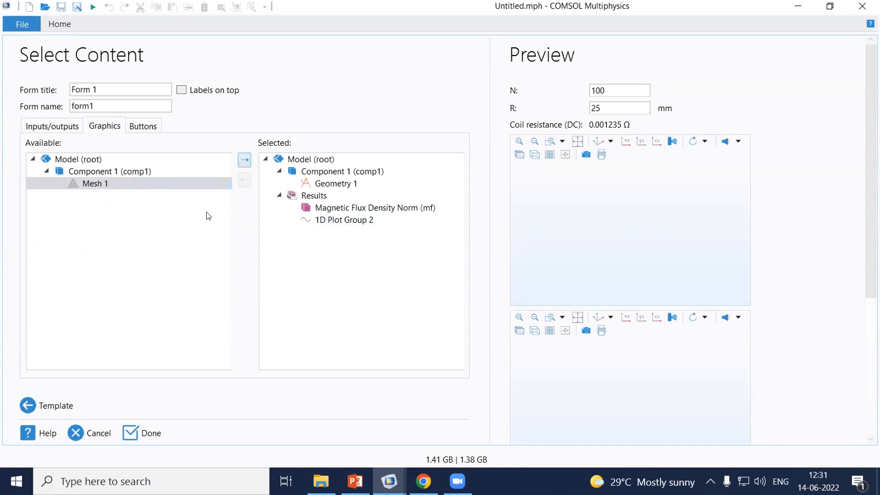
# Add form buttons for Plot Geometry 1, Compute Study 1 and Plot 1D Plot Group 2.
pyautogui.click(143, 127)
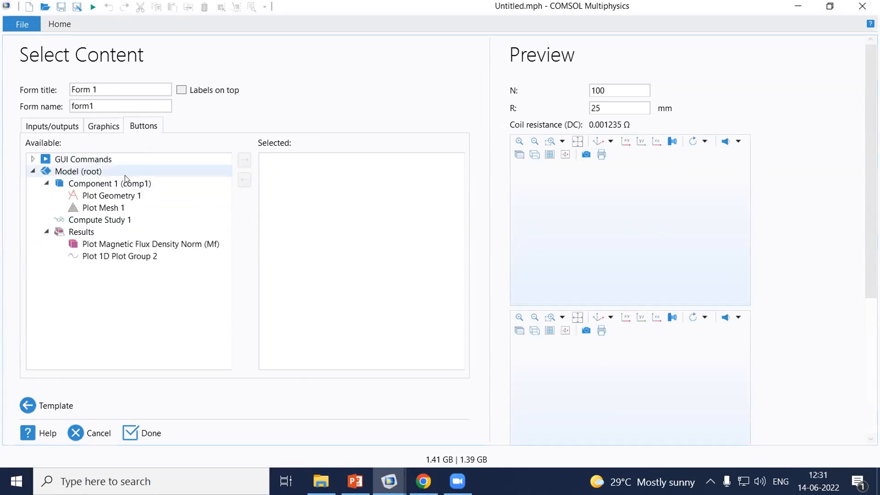
pyautogui.click(112, 194)
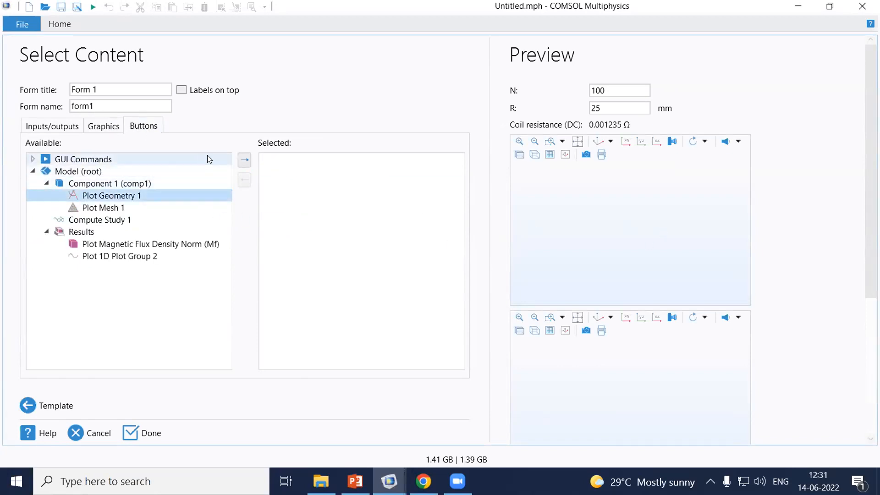
pyautogui.click(245, 161)
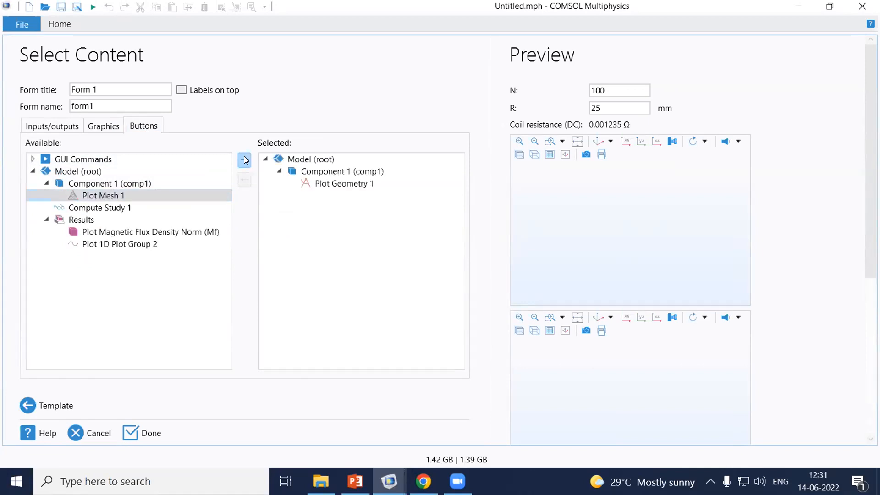
pyautogui.click(110, 209)
pyautogui.click(242, 160)
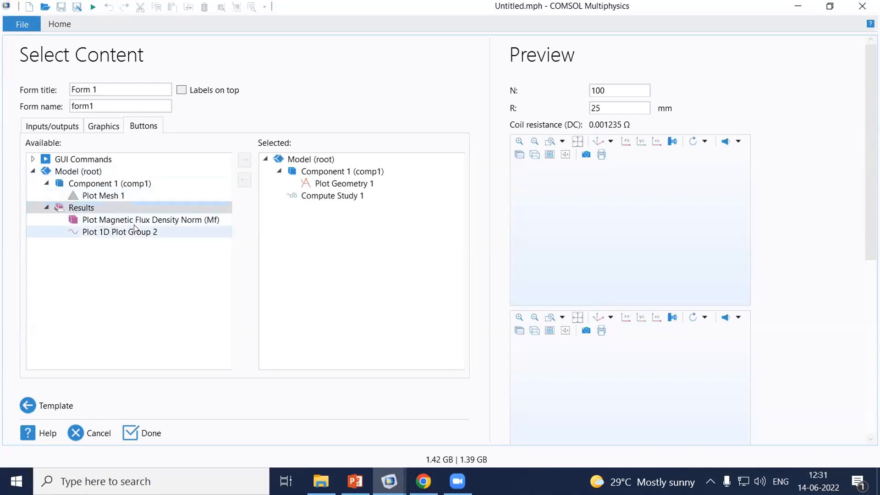
pyautogui.click(117, 232)
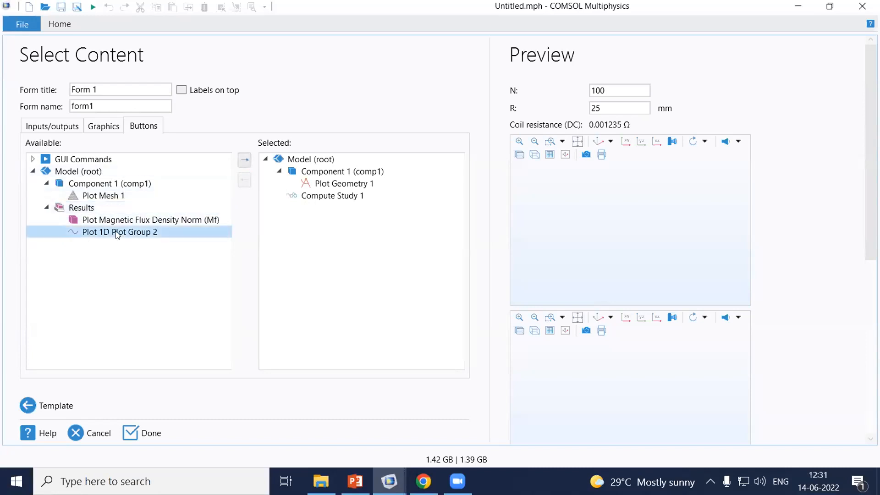
pyautogui.click(243, 162)
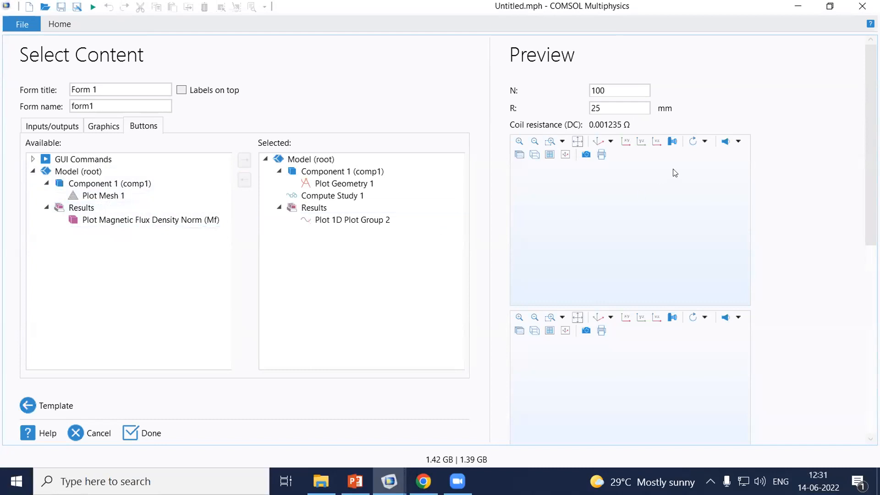
# Review the previewed inputs, graphics and buttons of Form 1 and finish creating the form.
pyautogui.moveTo(870, 145)
pyautogui.mouseDown()
pyautogui.moveTo(870, 252)
pyautogui.moveTo(870, 145)
pyautogui.mouseUp()
pyautogui.scroll(-6, 751, 328)
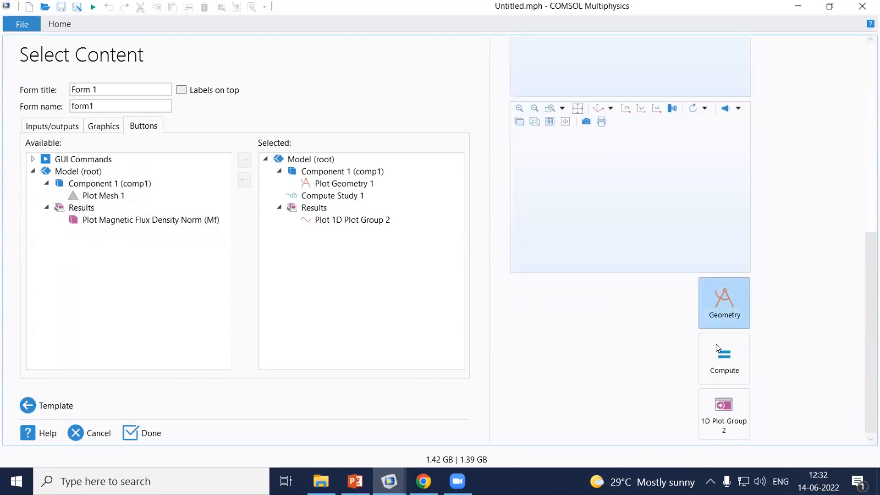
pyautogui.moveTo(870, 279); pyautogui.dragTo(871, 92)
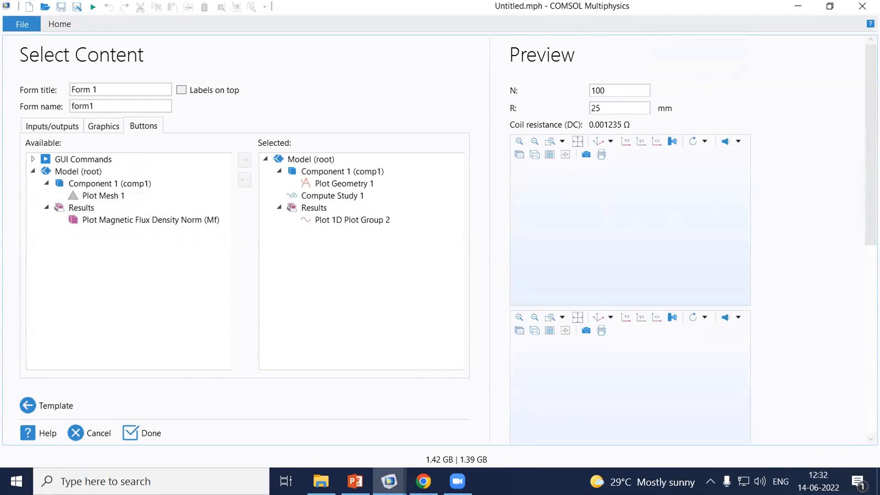
pyautogui.moveTo(870, 211)
pyautogui.mouseDown()
pyautogui.moveTo(860, 364)
pyautogui.moveTo(863, 211)
pyautogui.mouseUp()
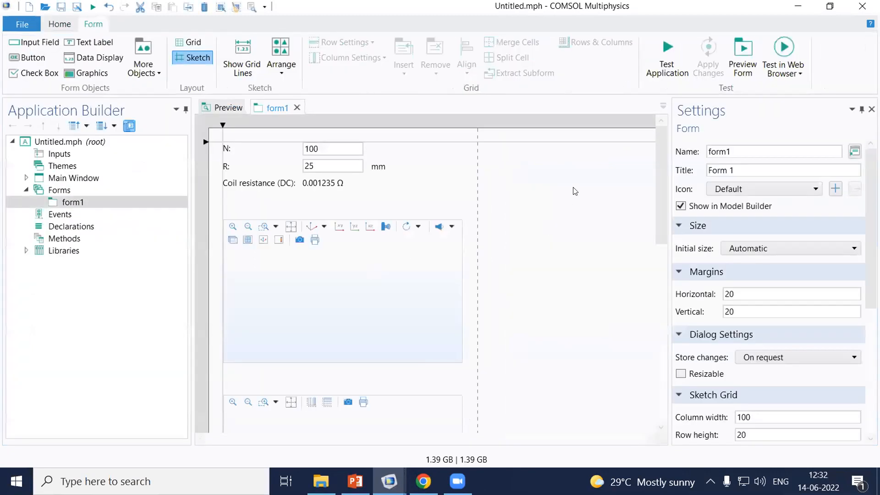
# Move the Geometry, Compute and 1D Plot Group 2 buttons up from below the graphics to the free area beside them.
pyautogui.moveTo(658, 197); pyautogui.dragTo(660, 373)
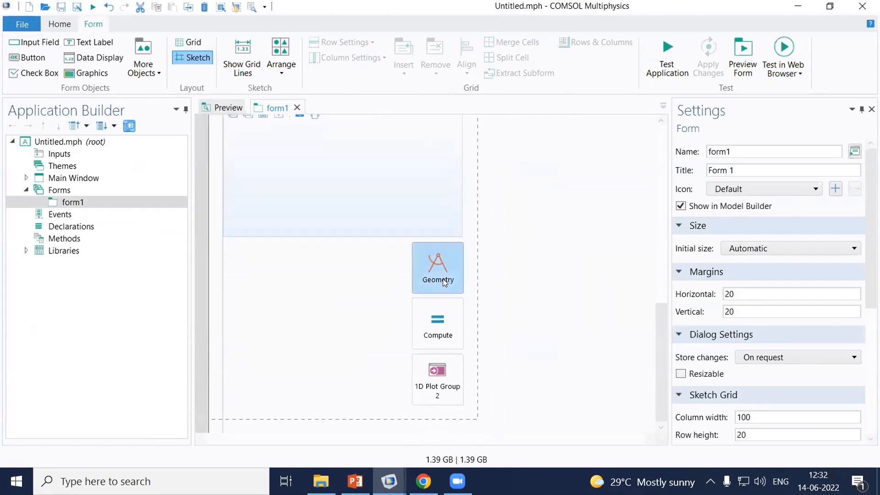
pyautogui.moveTo(513, 231); pyautogui.dragTo(562, 137)
pyautogui.moveTo(442, 340); pyautogui.dragTo(550, 196)
pyautogui.moveTo(426, 399); pyautogui.dragTo(523, 266)
pyautogui.scroll(5, 631, 347)
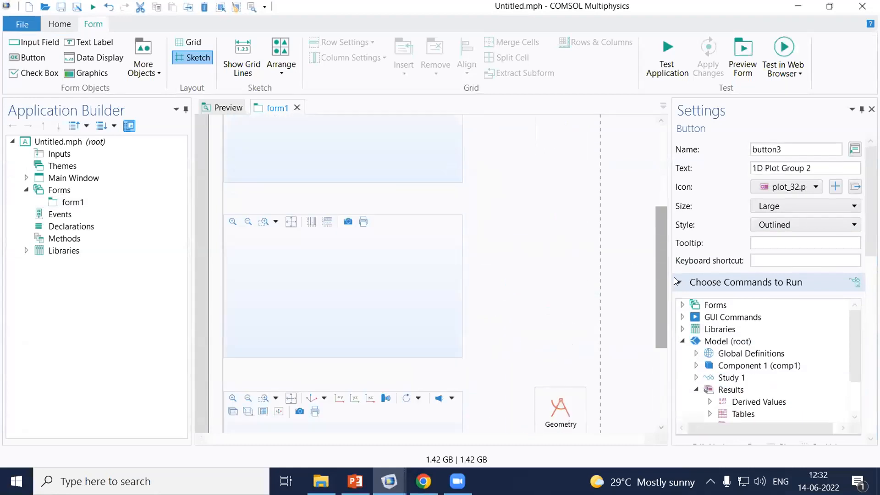
pyautogui.moveTo(562, 298); pyautogui.dragTo(524, 144)
pyautogui.moveTo(544, 364); pyautogui.dragTo(495, 230)
pyautogui.moveTo(533, 425); pyautogui.dragTo(504, 303)
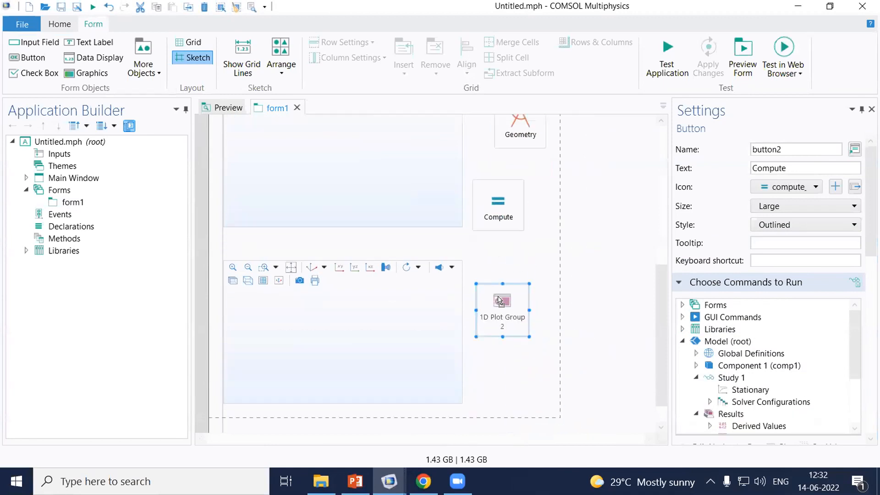
pyautogui.scroll(6, 655, 319)
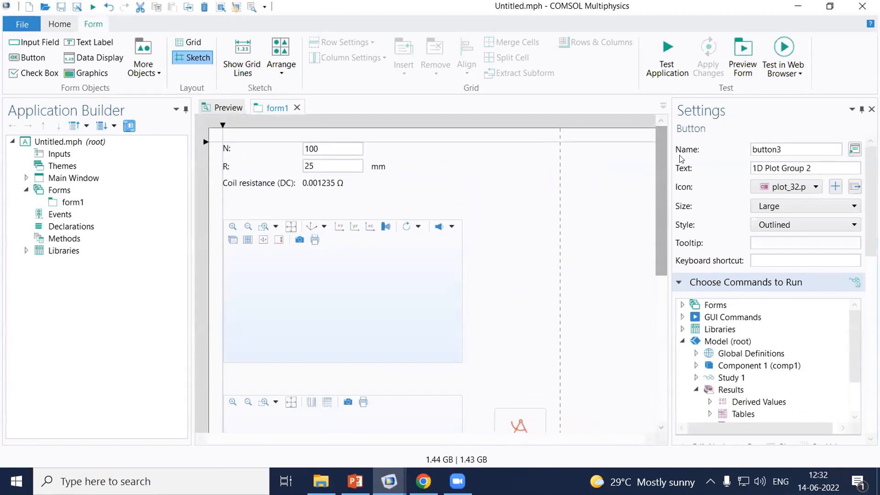
# Place the Geometry button beside the N and R input fields and the Compute button right next to it.
pyautogui.moveTo(530, 425); pyautogui.dragTo(439, 146)
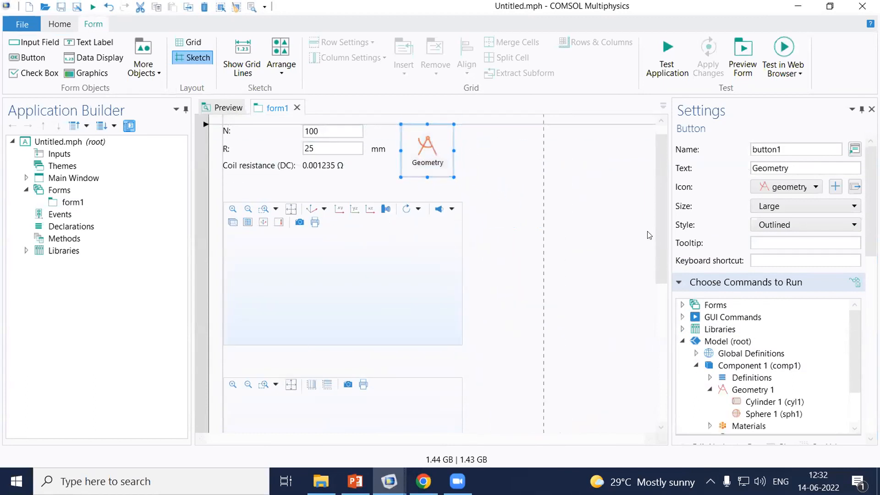
pyautogui.moveTo(660, 273); pyautogui.dragTo(659, 353)
pyautogui.moveTo(482, 315); pyautogui.dragTo(493, 140)
pyautogui.scroll(5, 659, 249)
pyautogui.moveTo(511, 317); pyautogui.dragTo(487, 149)
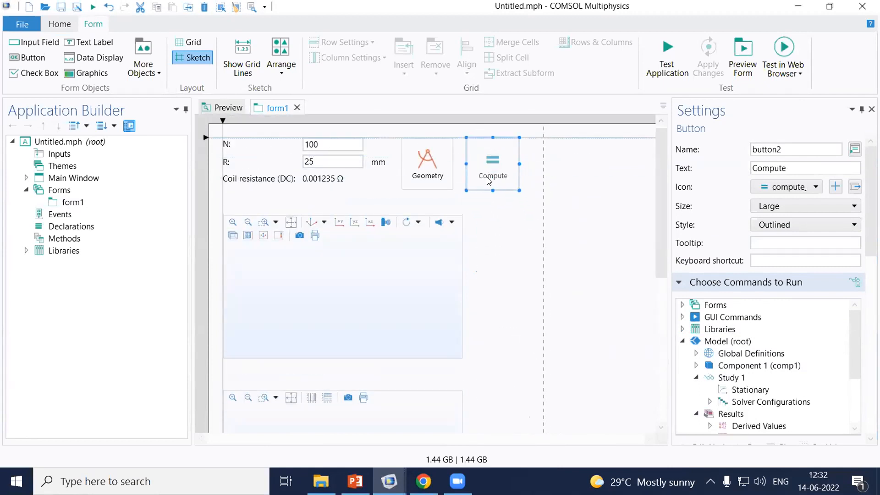
# Place the 1D Plot Group 2 button in the same row, beside the Compute button.
pyautogui.scroll(-5, 656, 339)
pyautogui.moveTo(510, 320); pyautogui.dragTo(547, 161)
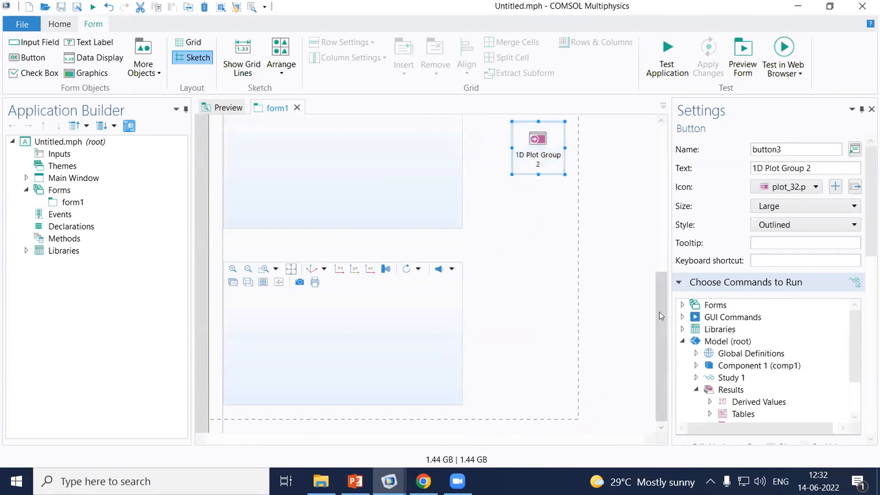
pyautogui.scroll(5, 659, 311)
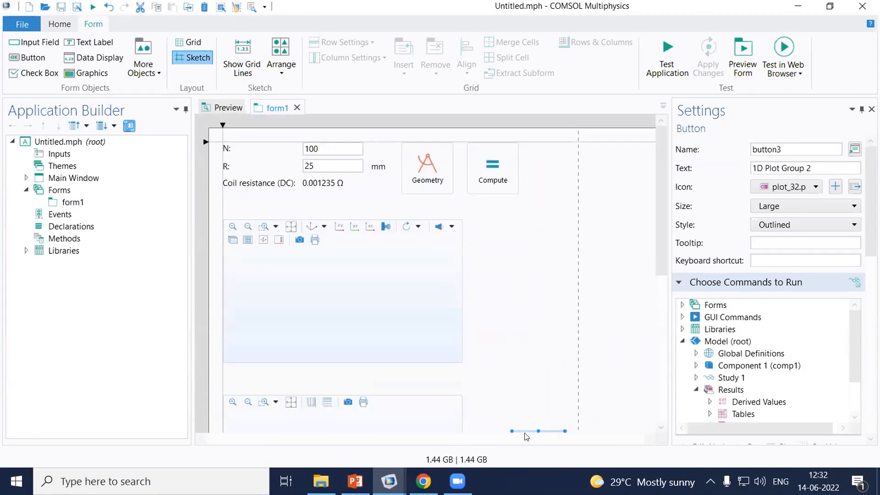
pyautogui.moveTo(660, 261); pyautogui.dragTo(660, 283)
pyautogui.moveTo(553, 411); pyautogui.dragTo(573, 132)
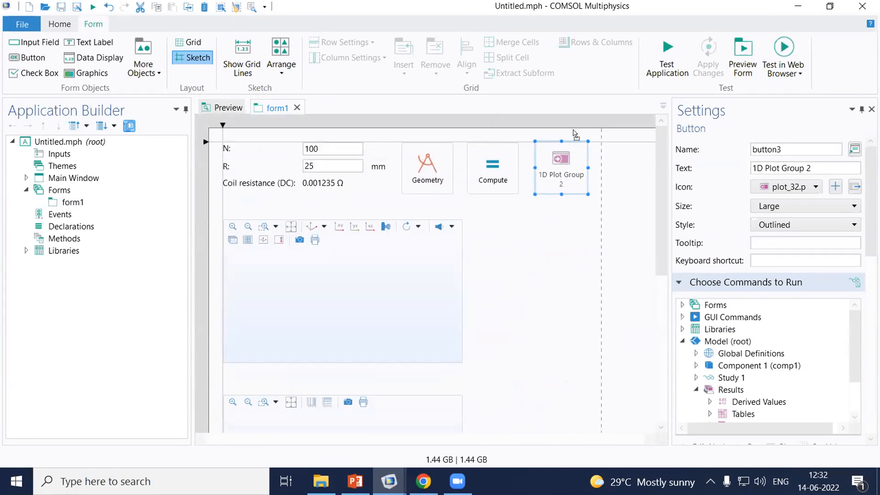
# Enlarge the Magnetic Flux Density Norm graphics, then place the 1D Plot Group 2 graphics beside it and enlarge it to the same height.
pyautogui.click(428, 279)
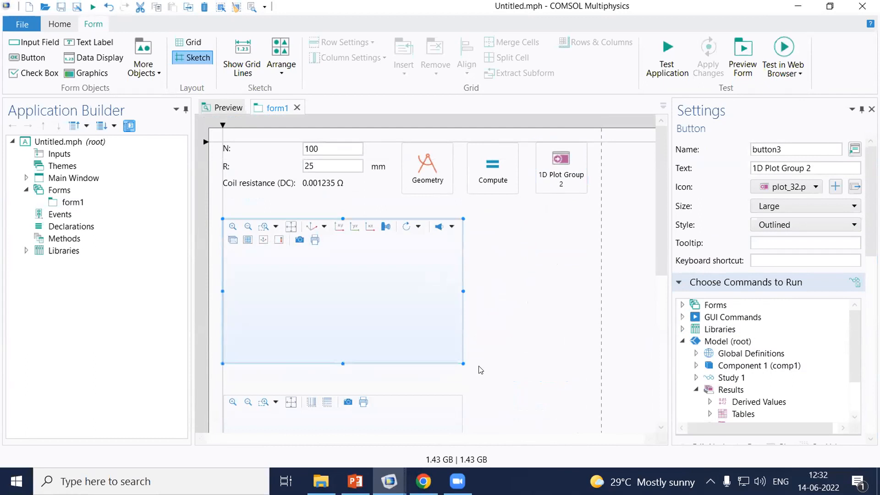
pyautogui.moveTo(461, 361); pyautogui.dragTo(495, 395)
pyautogui.scroll(-2, 609, 326)
pyautogui.moveTo(347, 392); pyautogui.dragTo(623, 214)
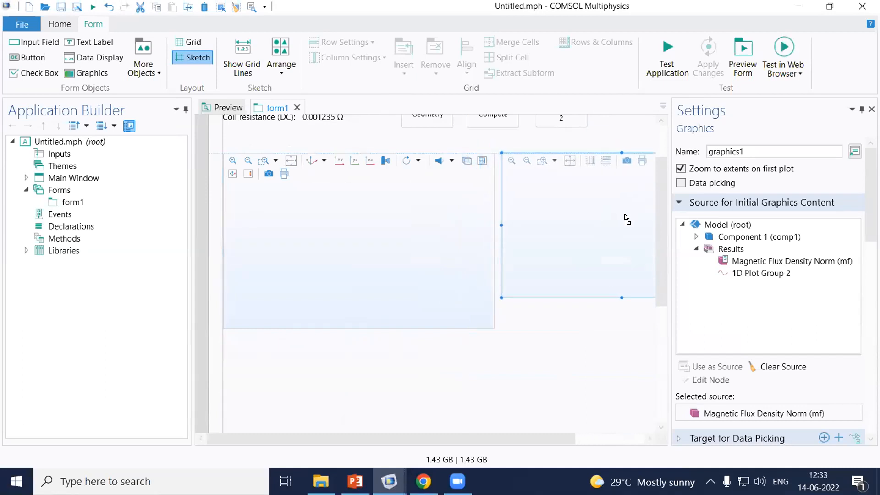
pyautogui.moveTo(485, 439); pyautogui.dragTo(581, 454)
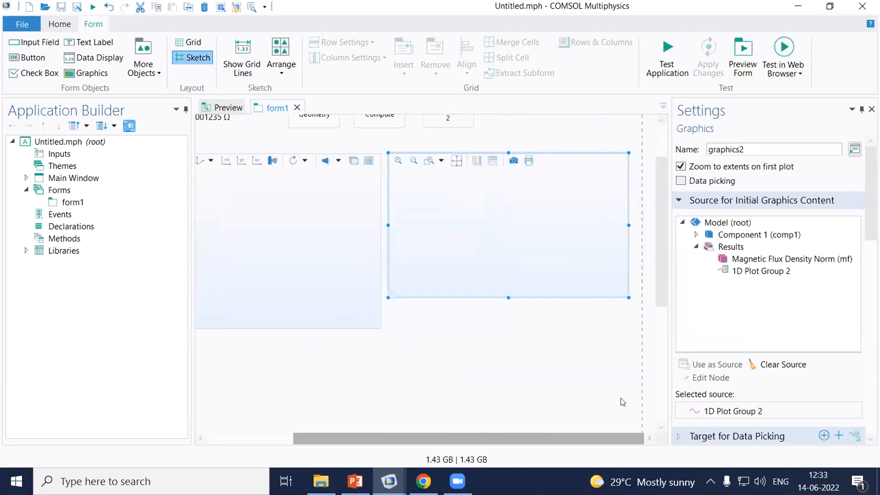
pyautogui.moveTo(628, 297); pyautogui.dragTo(642, 329)
# Move the Geometry 1 graphics up beneath the other two graphics, enlarge it and shift it slightly left.
pyautogui.moveTo(659, 287); pyautogui.dragTo(664, 395)
pyautogui.moveTo(278, 339); pyautogui.dragTo(440, 128)
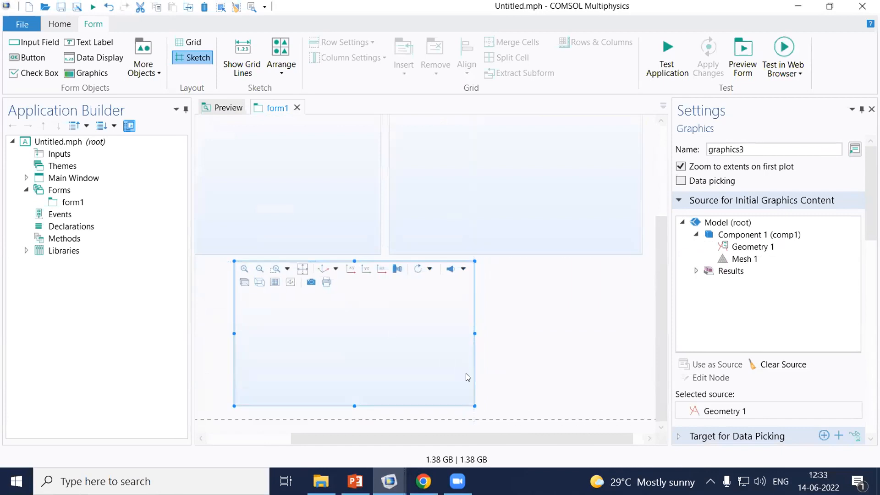
pyautogui.moveTo(473, 399); pyautogui.dragTo(570, 323)
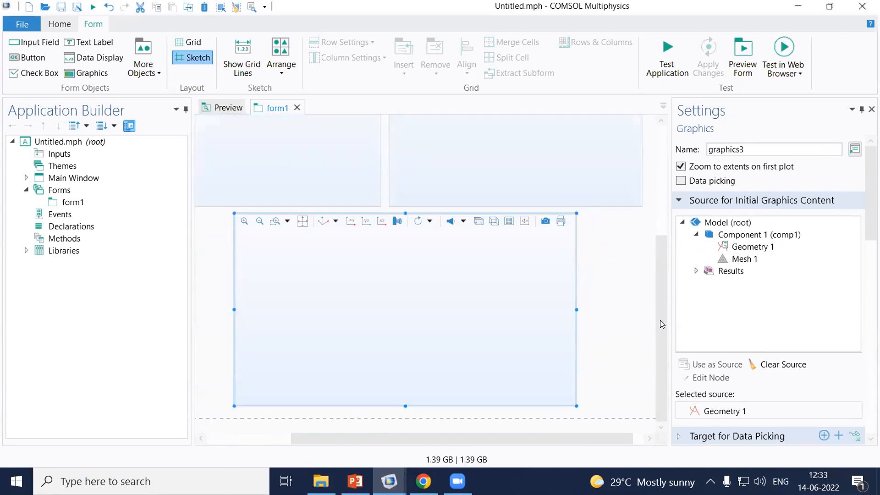
pyautogui.moveTo(347, 277); pyautogui.dragTo(321, 278)
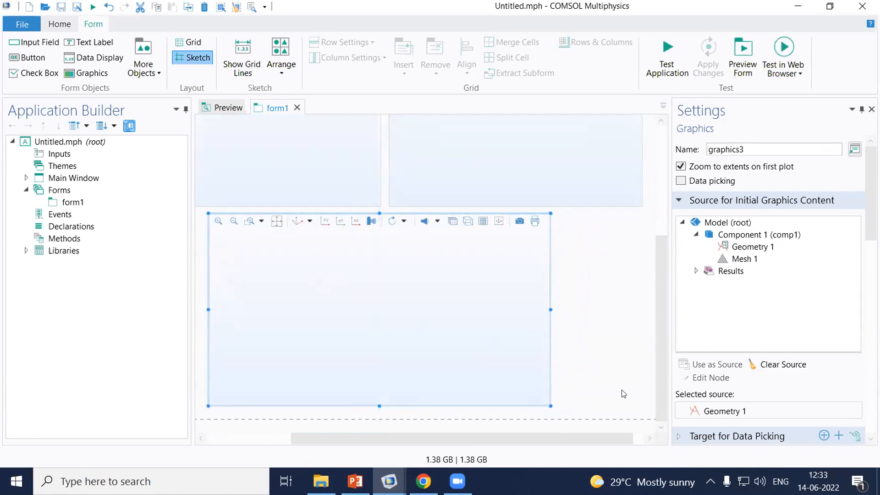
# Launch a test run of the application and maximize its window.
pyautogui.moveTo(531, 436); pyautogui.dragTo(396, 430)
pyautogui.scroll(5, 654, 310)
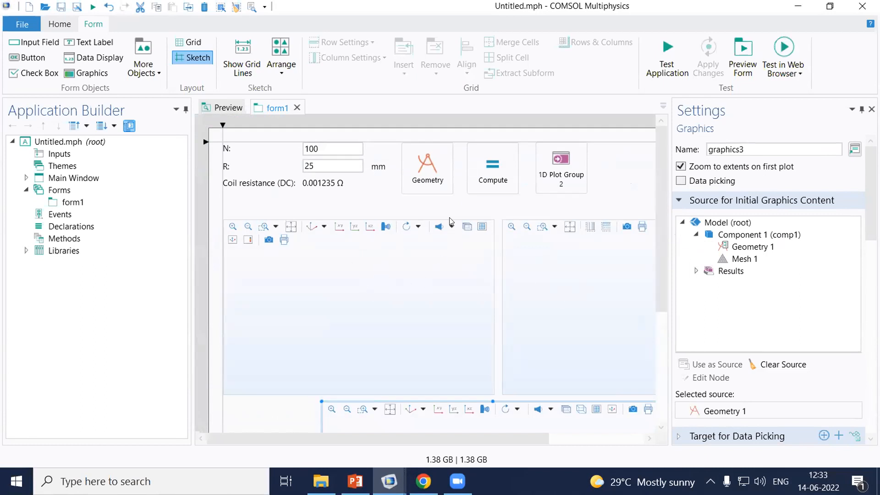
pyautogui.click(670, 49)
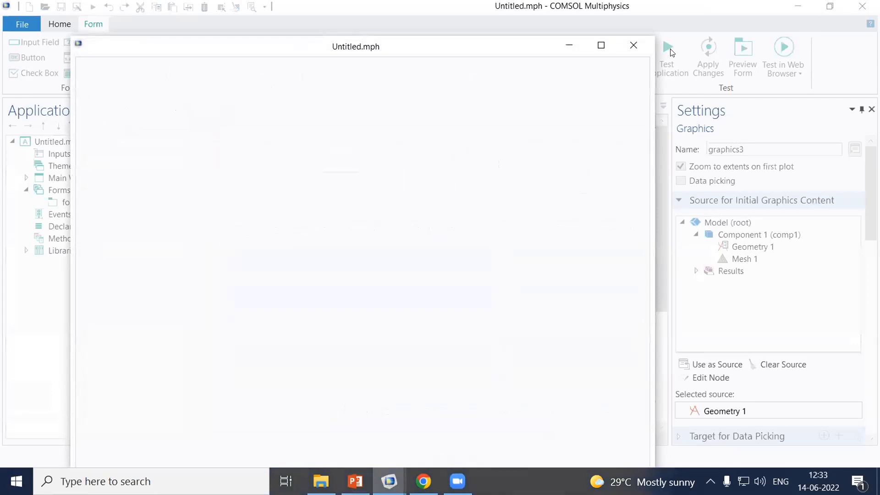
pyautogui.click(604, 53)
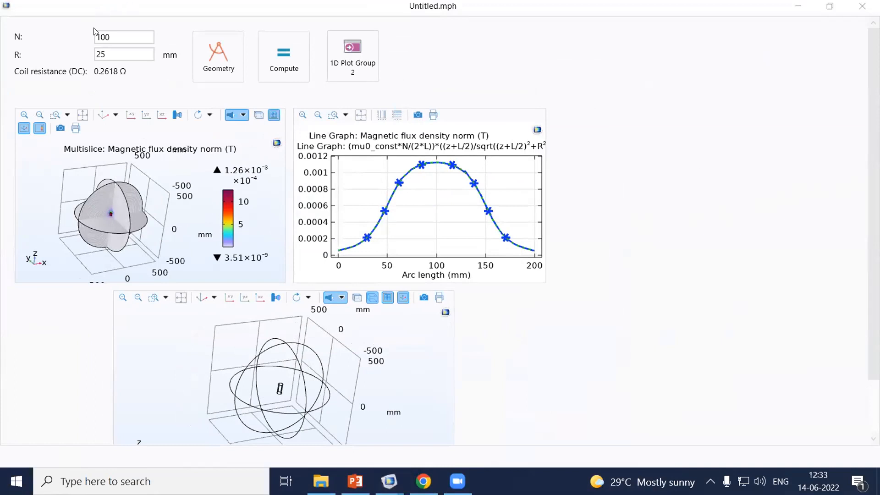
# Set R to 30 mm and N to 200 in the running application.
pyautogui.doubleClick(110, 52)
pyautogui.write('30')
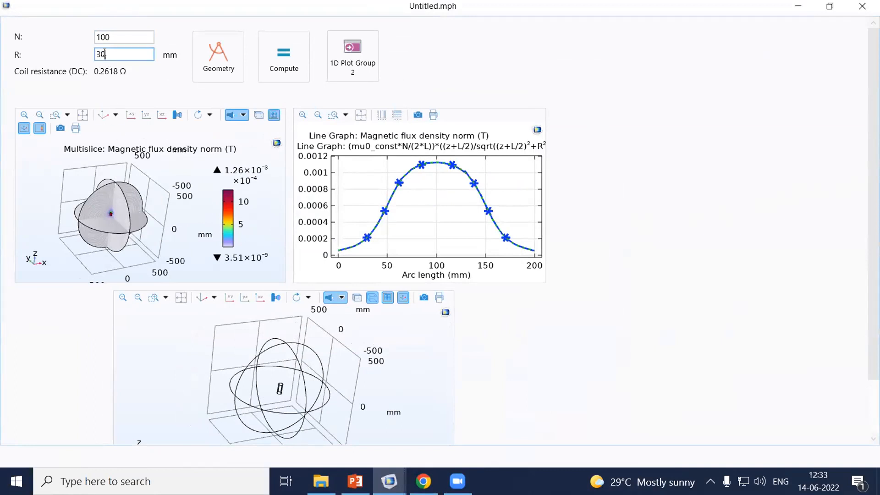
pyautogui.doubleClick(111, 35)
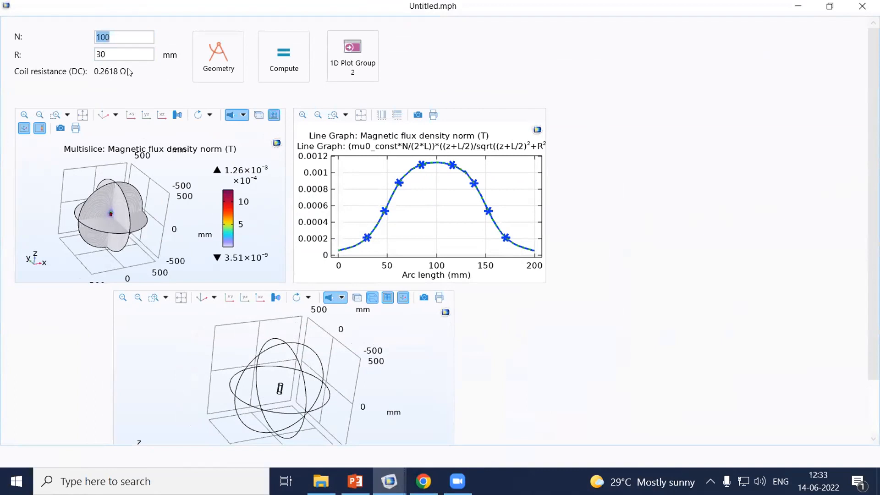
pyautogui.write('200')
# Zoom in on the coil cylinder in the geometry graphics.
pyautogui.scroll(-1, 275, 298)
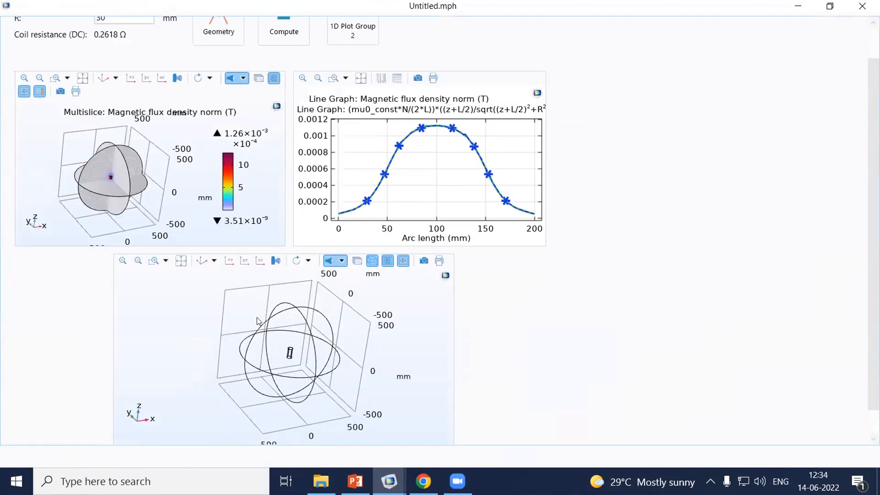
pyautogui.click(154, 262)
pyautogui.moveTo(271, 324); pyautogui.dragTo(316, 376)
pyautogui.moveTo(242, 330); pyautogui.dragTo(284, 387)
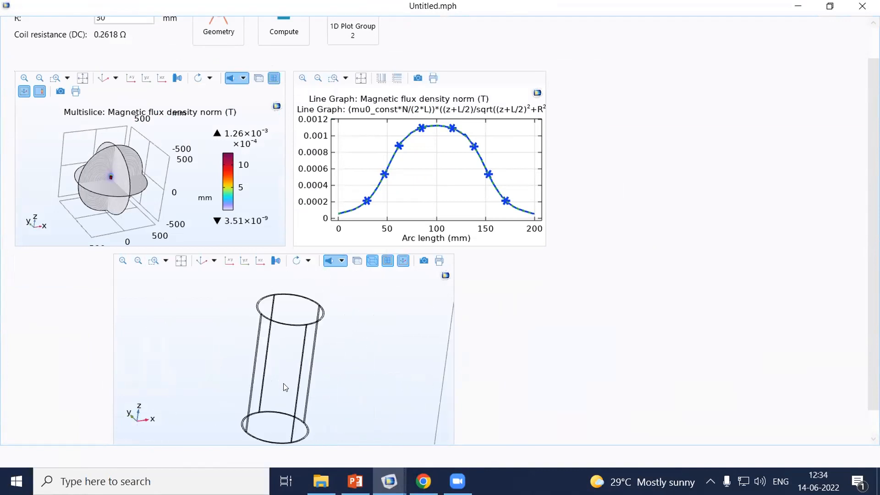
# Replot the geometry with the new parameters and compute the study.
pyautogui.scroll(1, 221, 30)
pyautogui.click(220, 30)
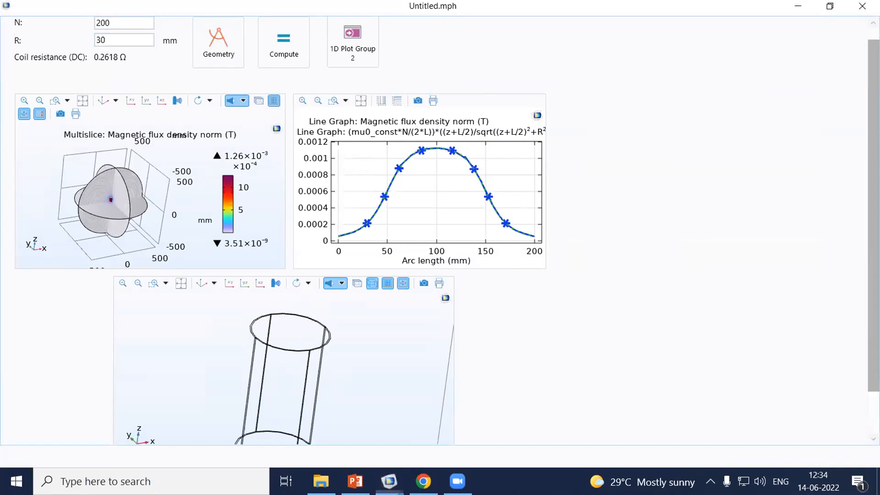
pyautogui.scroll(1, 425, 84)
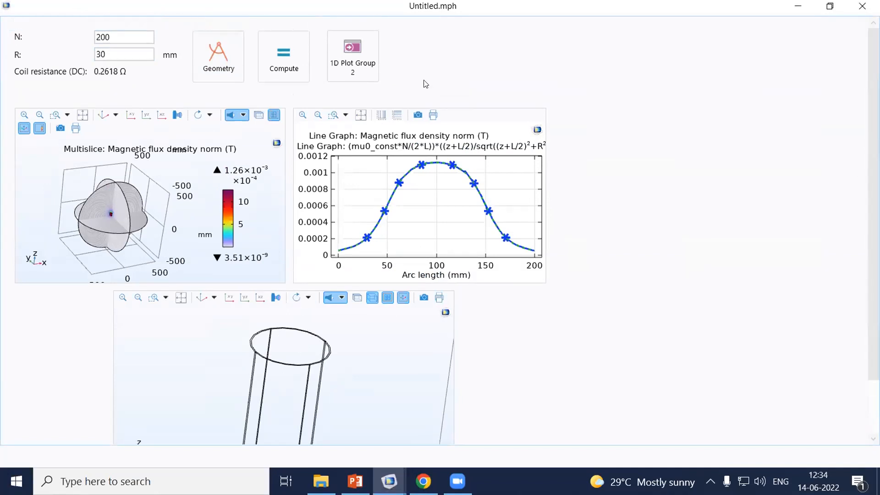
pyautogui.click(280, 62)
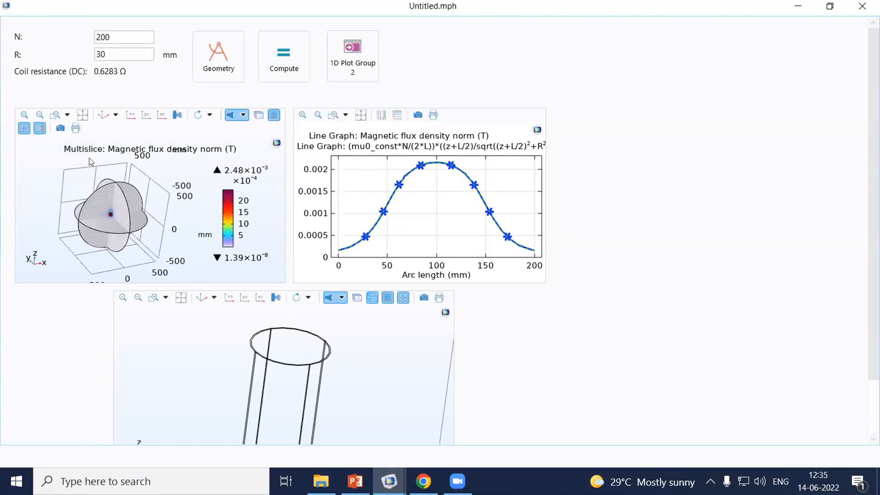
# Zoom in on the coil at the centre of the magnetic flux density multislice plot and centre it.
pyautogui.click(55, 115)
pyautogui.moveTo(95, 202); pyautogui.dragTo(138, 250)
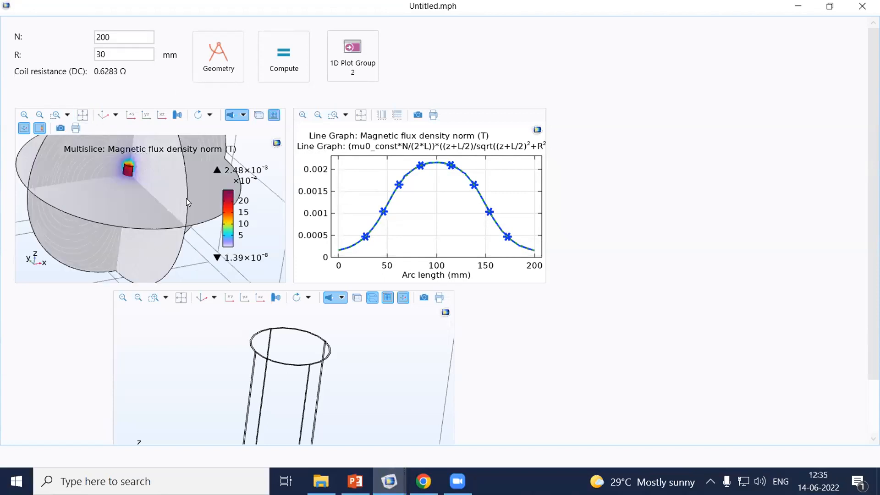
pyautogui.moveTo(186, 199); pyautogui.dragTo(199, 258, button='right')
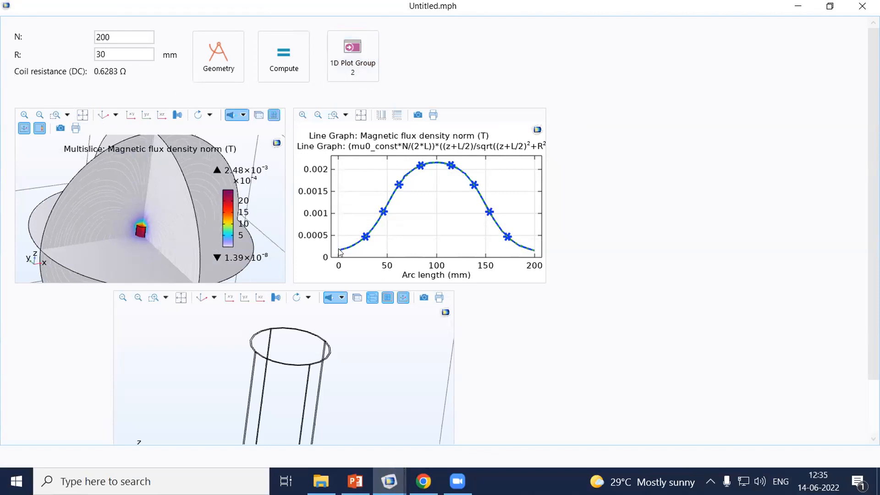
# Plot 1D Plot Group 2 and look over all the graphics in the application.
pyautogui.click(355, 53)
pyautogui.scroll(-3, 668, 290)
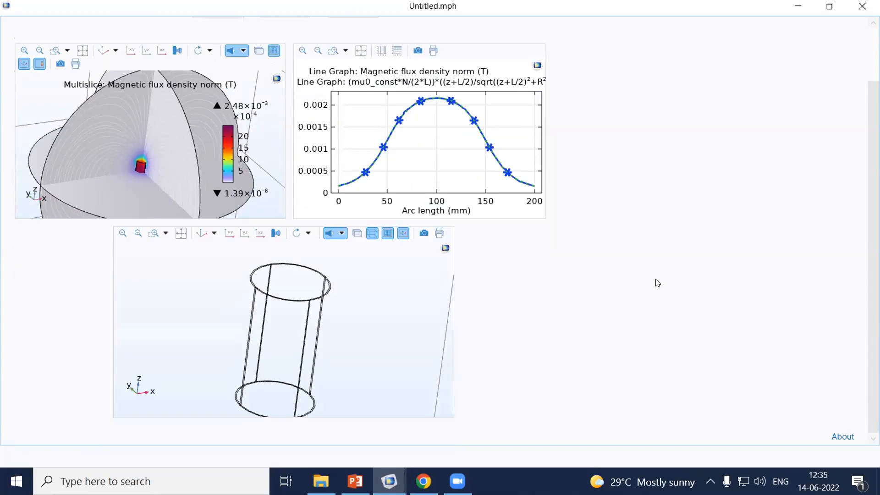
pyautogui.scroll(3, 656, 283)
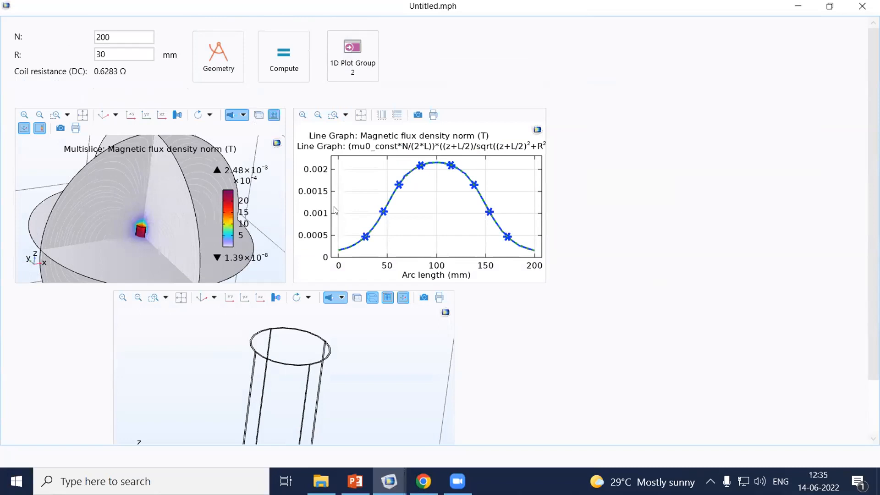
# Minimize the running test application to return to the form editor.
pyautogui.click(111, 39)
pyautogui.click(112, 50)
pyautogui.click(802, 7)
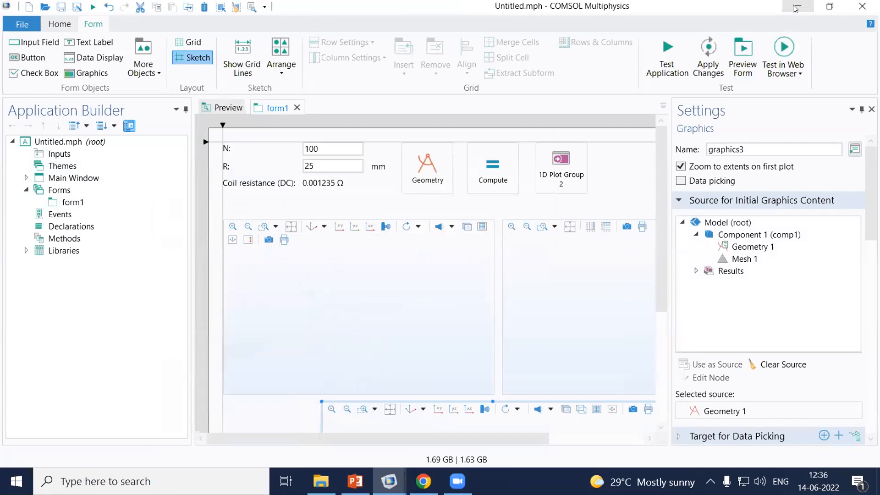
pyautogui.click(796, 7)
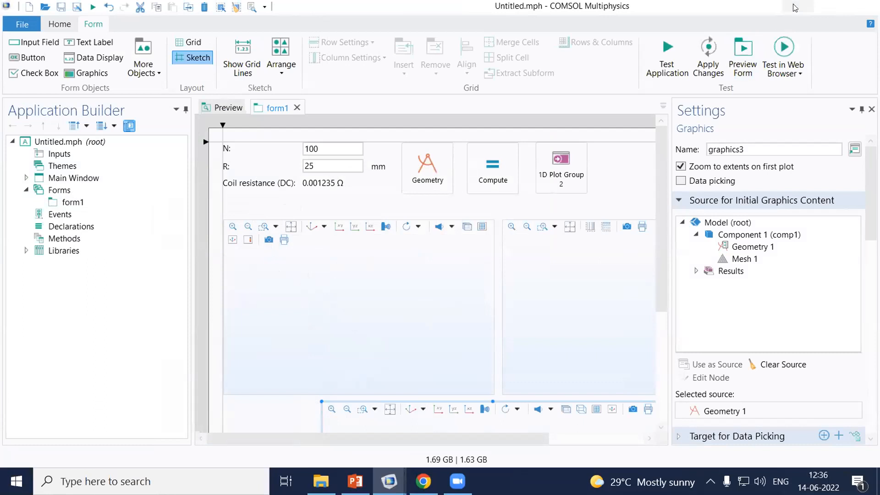
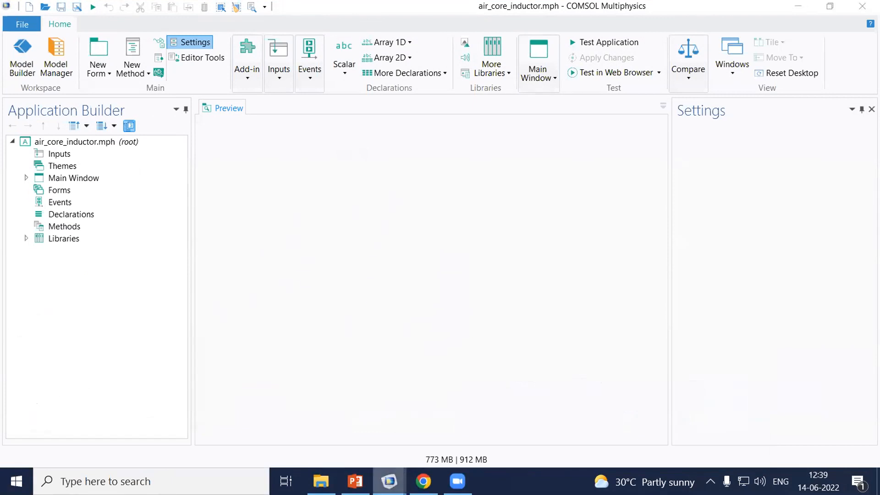
# Switch to the Untitled.mph window and return from its form editor to the Model Builder.
pyautogui.moveTo(389, 481)
pyautogui.click(125, 420)
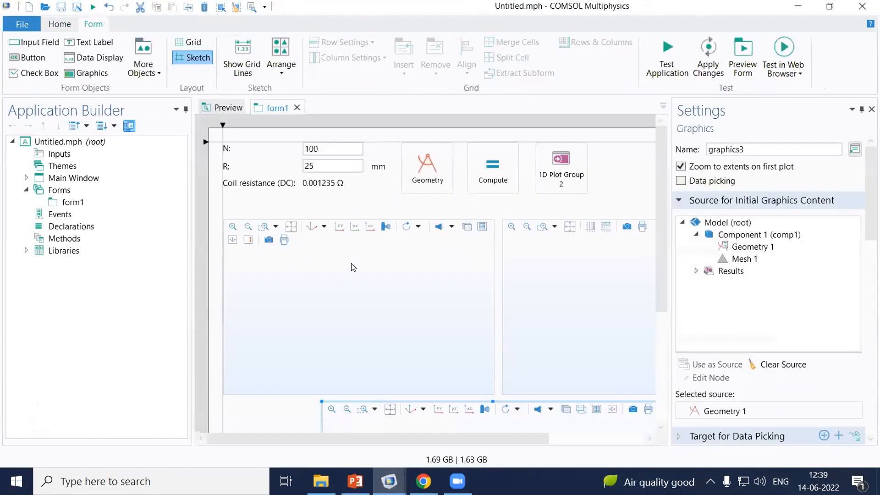
pyautogui.click(27, 25)
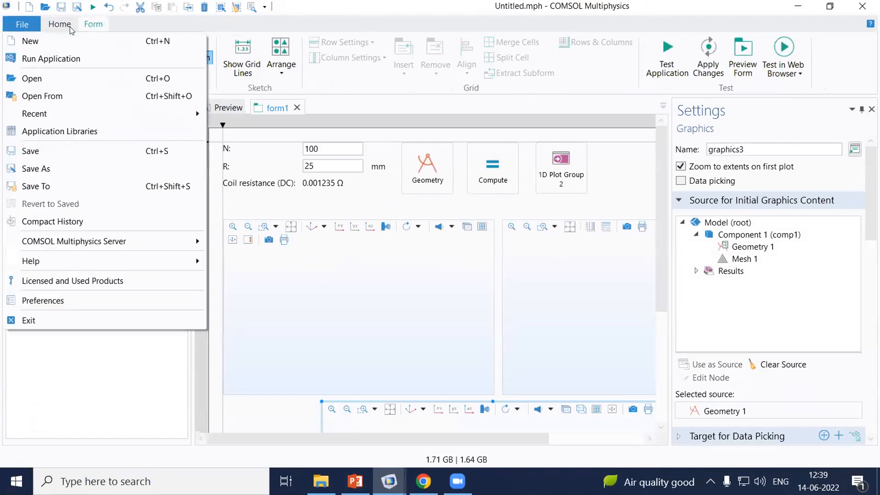
pyautogui.click(64, 26)
pyautogui.click(22, 61)
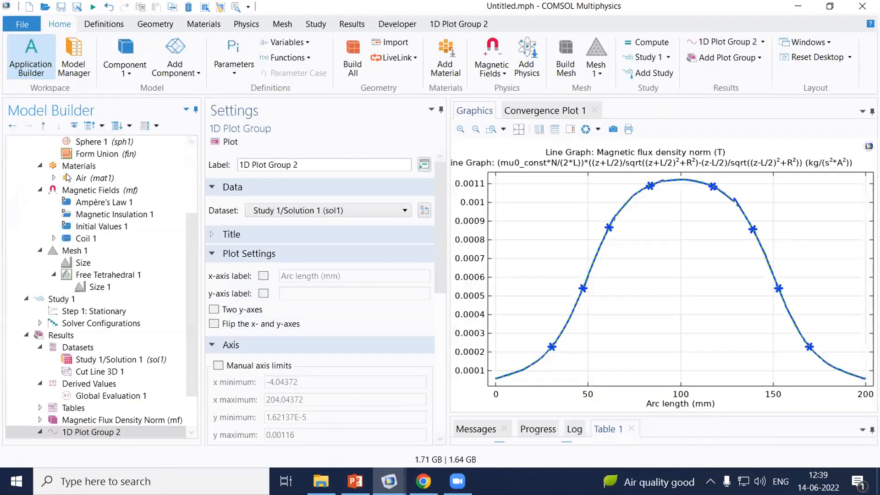
# Add the Heat Transfer in Solids physics interface to Component 1.
pyautogui.scroll(10, 160, 199)
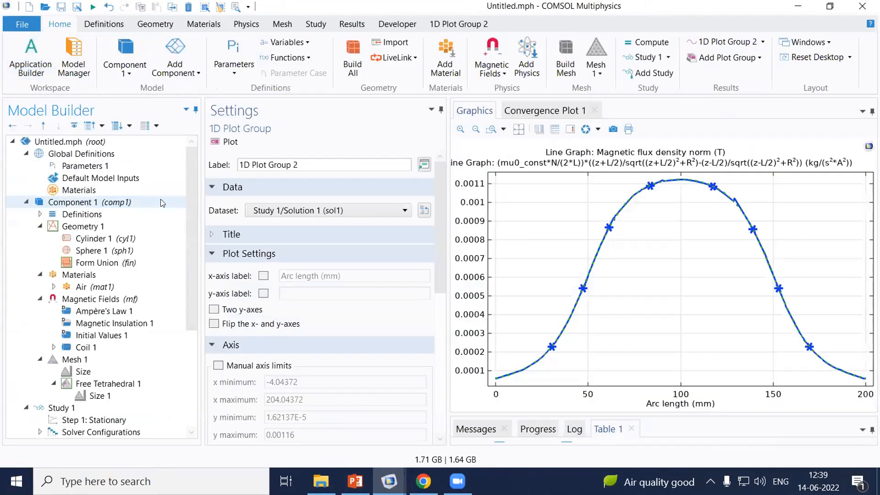
pyautogui.click(76, 203)
pyautogui.rightClick(76, 204)
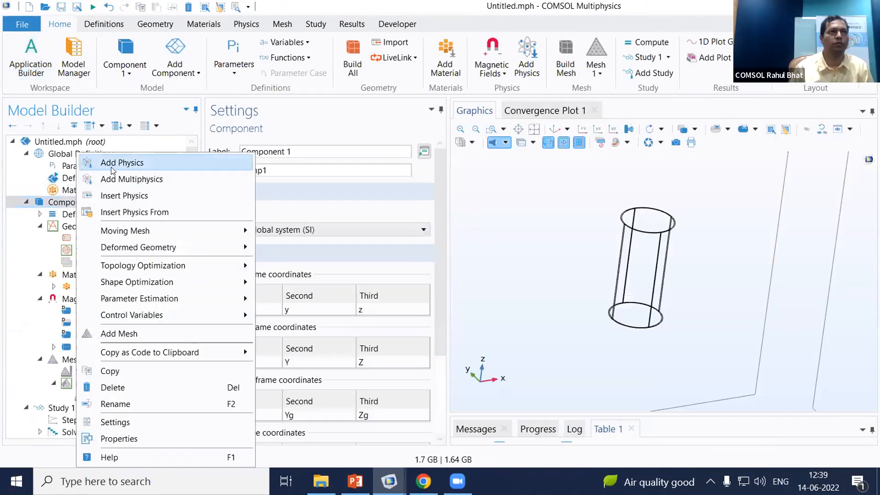
pyautogui.click(113, 163)
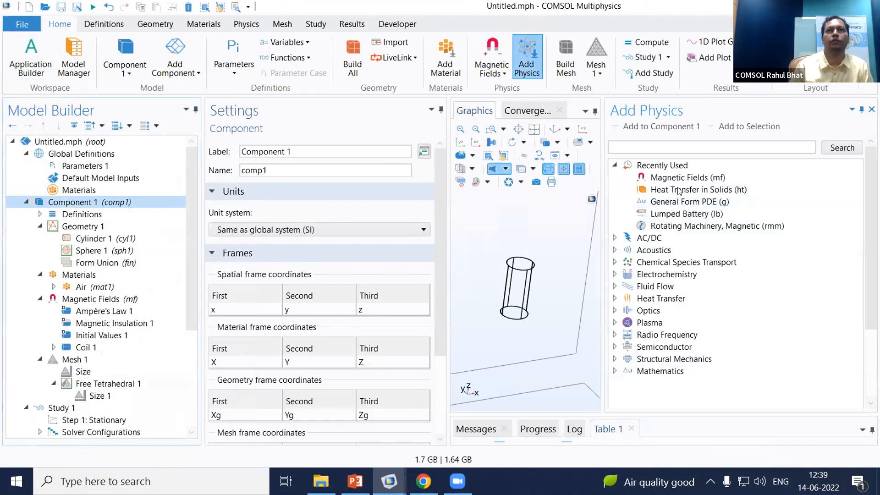
pyautogui.click(679, 190)
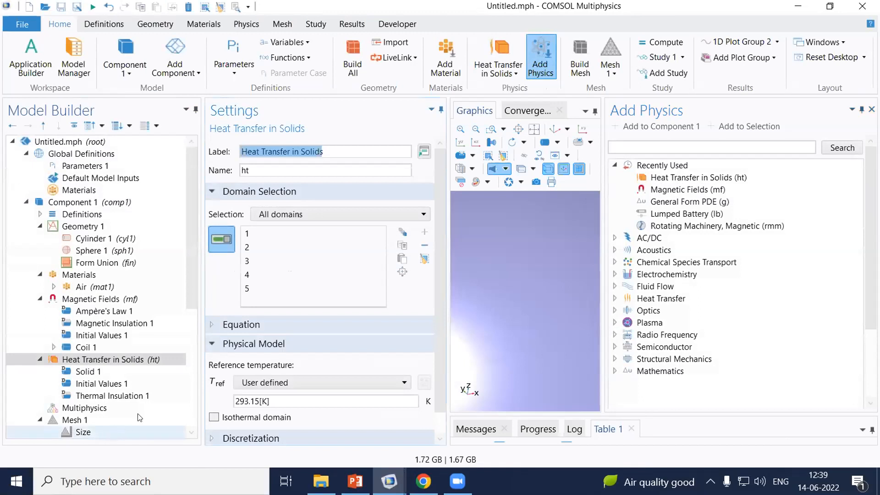
# Add a Heat Source feature to Heat Transfer in Solids and assign it to domain 5 of the coil cylinder.
pyautogui.rightClick(117, 359)
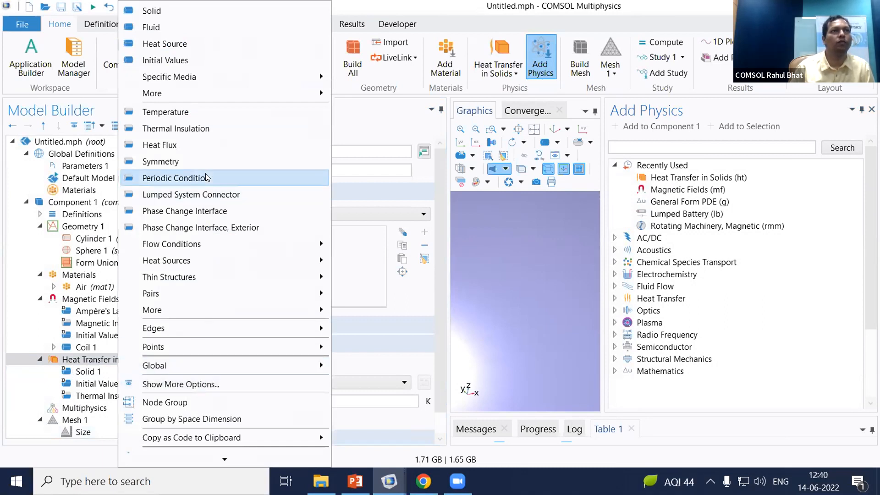
pyautogui.moveTo(208, 79)
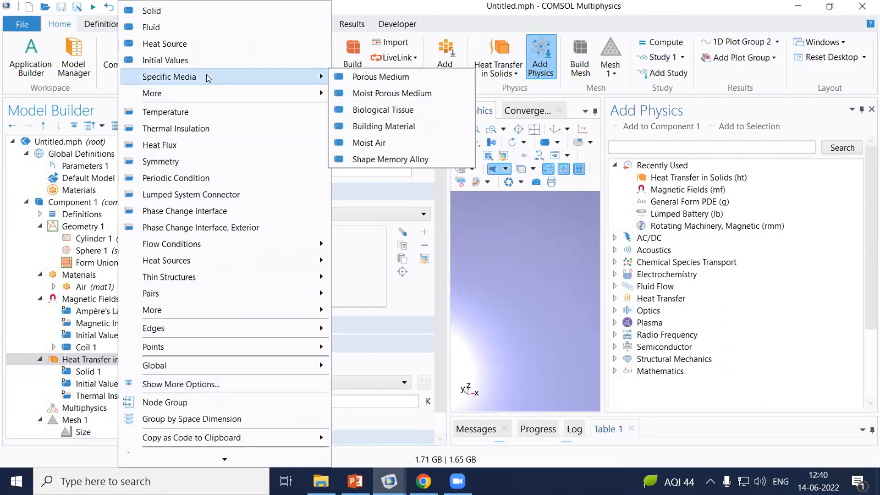
pyautogui.click(200, 43)
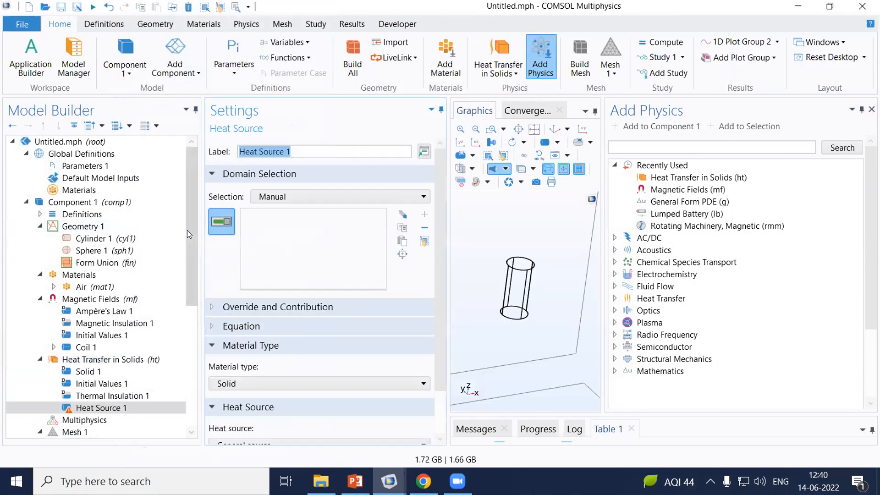
pyautogui.moveTo(187, 230); pyautogui.dragTo(187, 307)
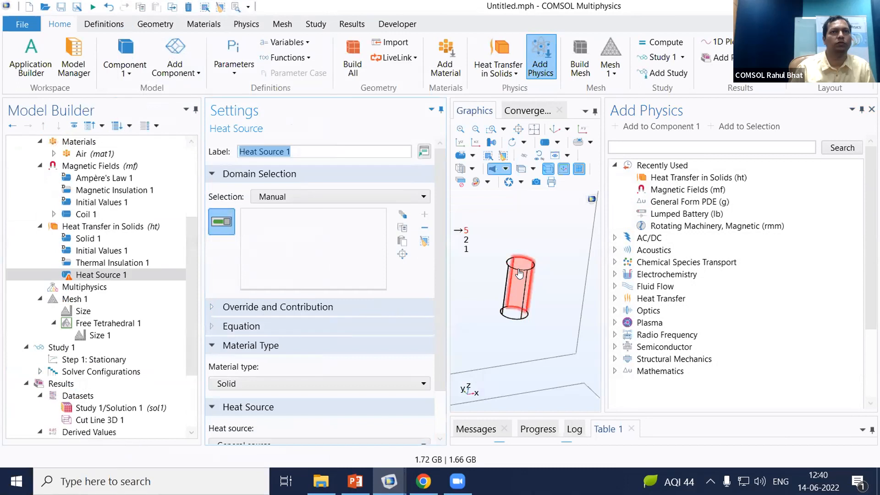
pyautogui.click(519, 273)
# Look through the heat source types and set the source to Heat rate, with its power value selected for editing.
pyautogui.scroll(-2, 442, 260)
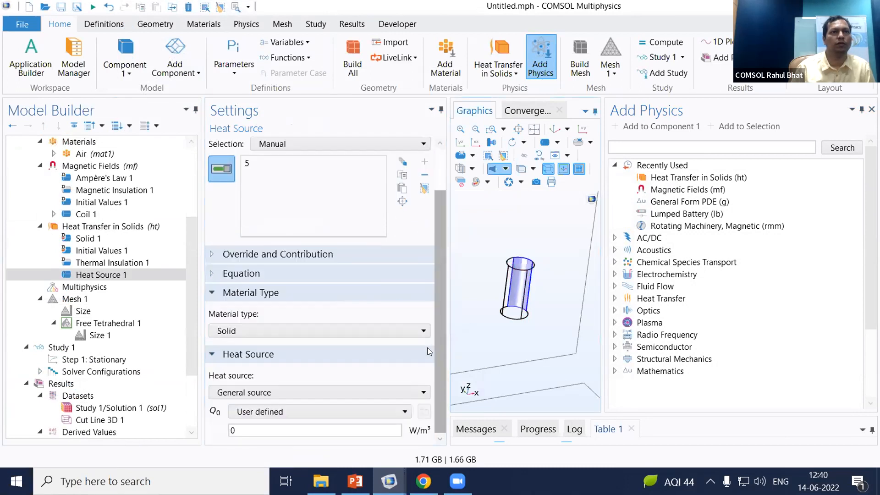
pyautogui.click(328, 388)
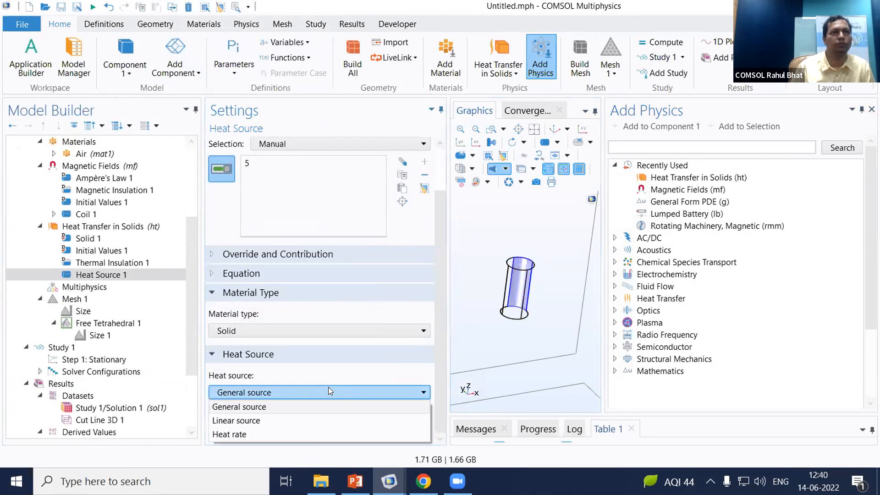
pyautogui.click(328, 388)
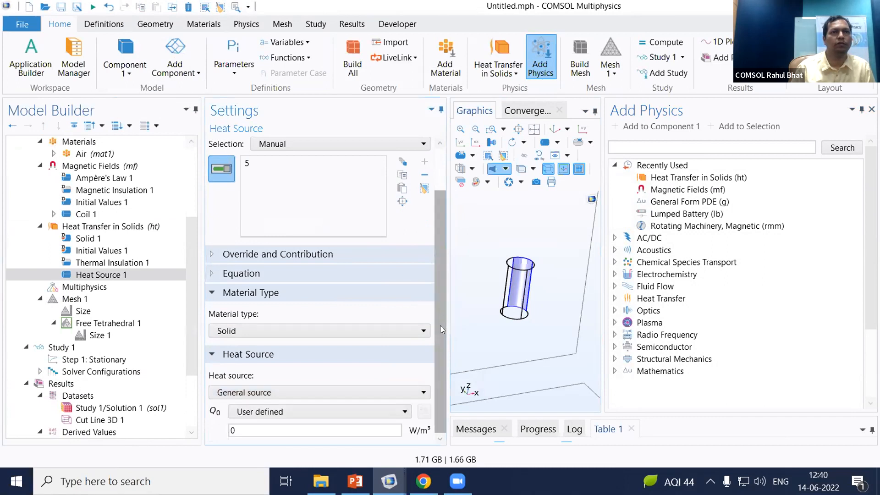
pyautogui.click(249, 410)
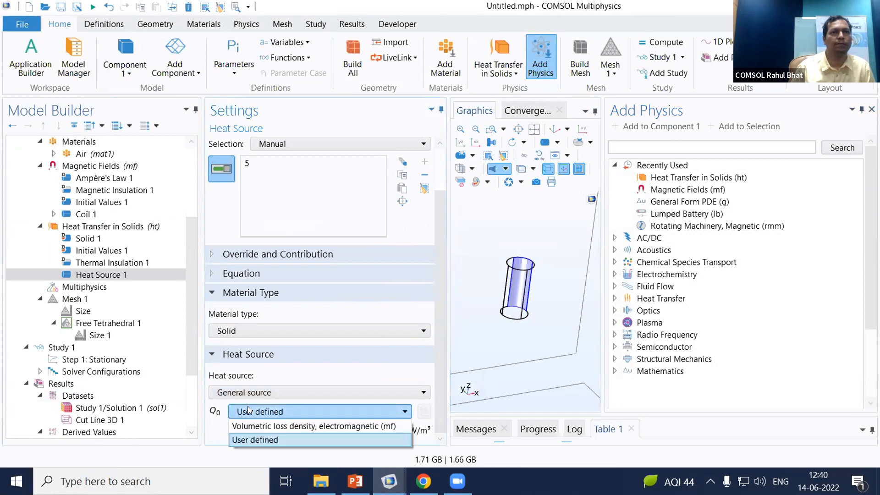
pyautogui.click(254, 393)
pyautogui.click(254, 393)
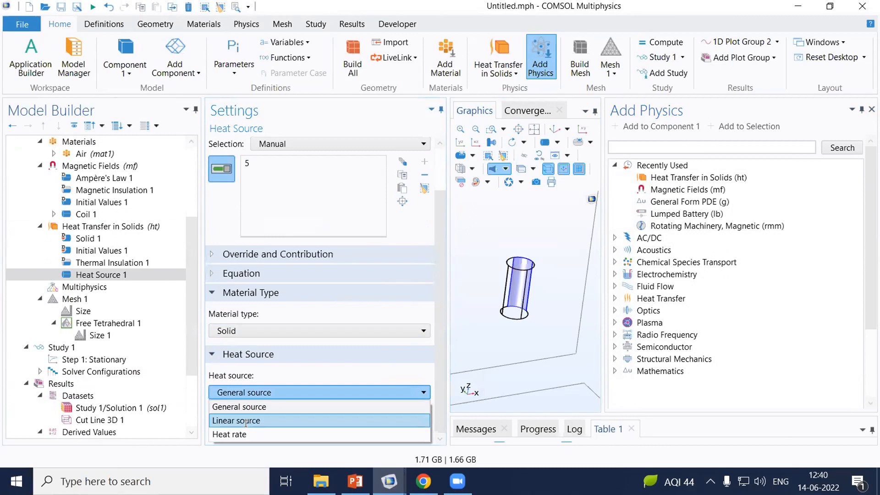
pyautogui.click(246, 420)
pyautogui.click(247, 392)
pyautogui.click(233, 434)
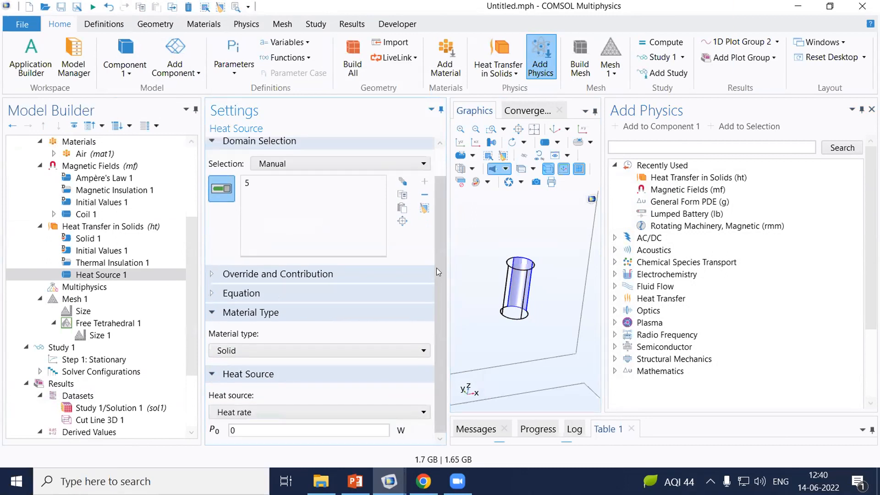
pyautogui.doubleClick(232, 430)
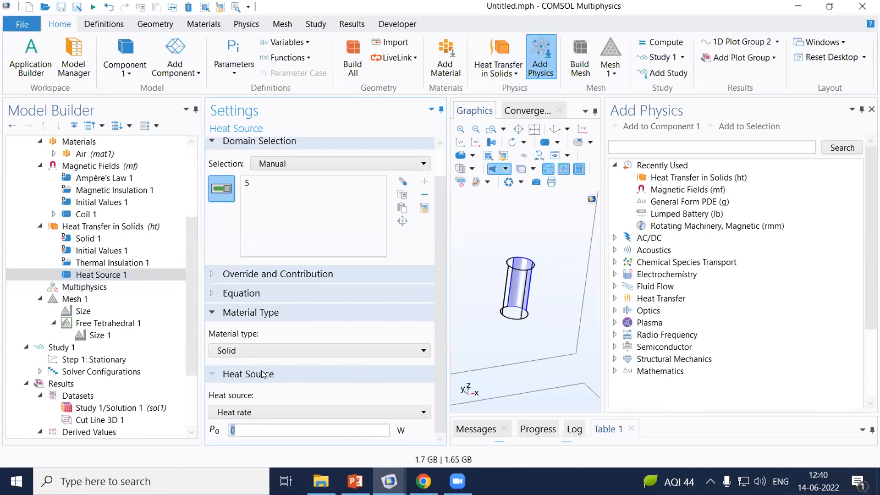
# Examine the material contents of Air, including its thermal properties.
pyautogui.click(80, 143)
pyautogui.click(80, 155)
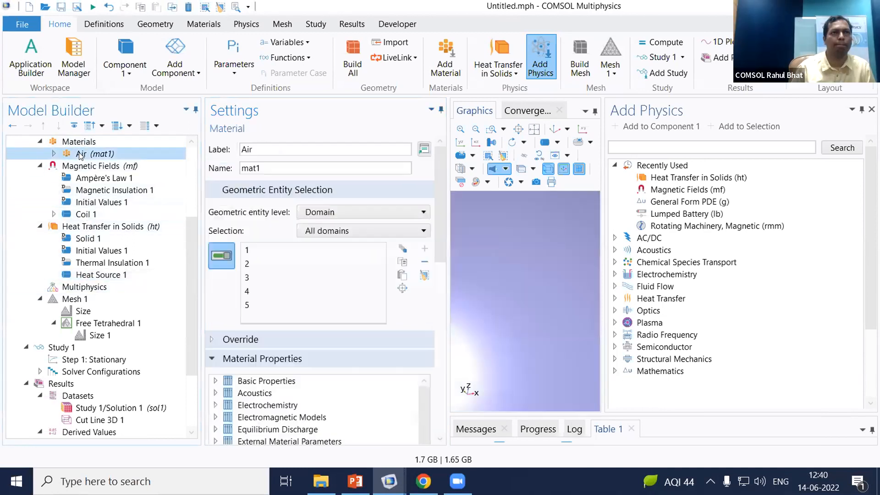
pyautogui.moveTo(443, 215); pyautogui.dragTo(437, 345)
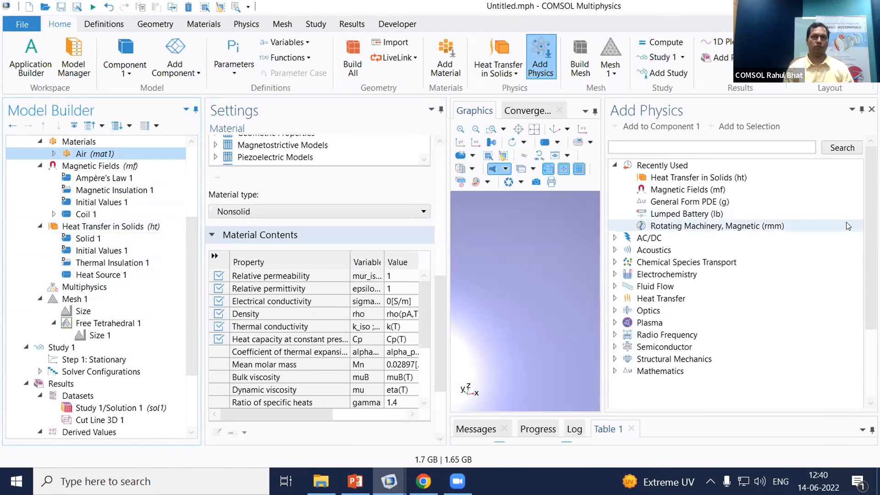
# Browse the heat transfer radiation interfaces and add Radiative Beam in Absorbing Media to the component.
pyautogui.scroll(-2, 646, 209)
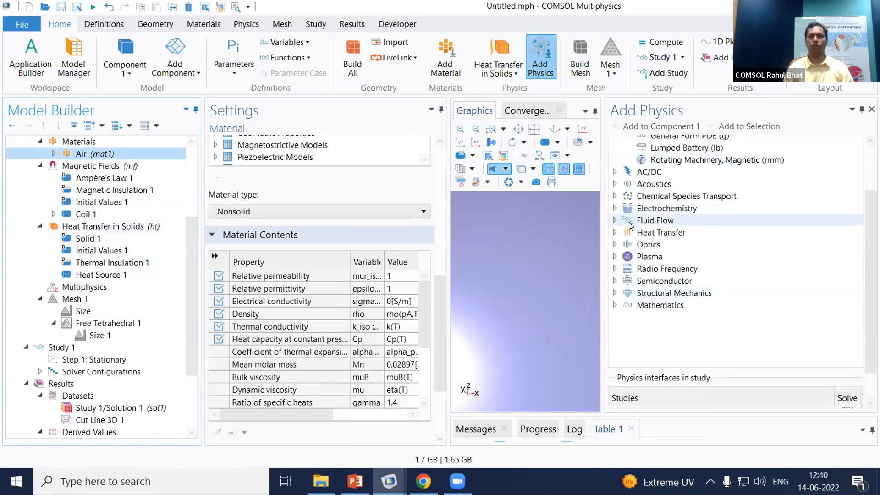
pyautogui.click(615, 233)
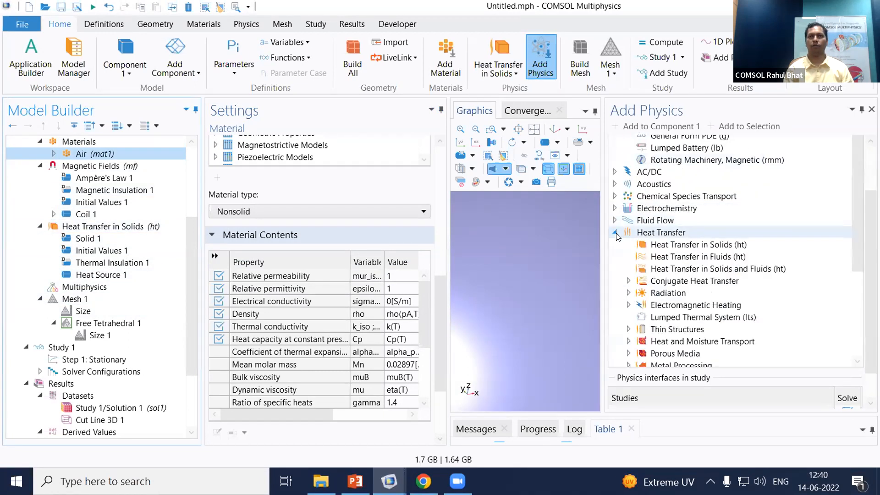
pyautogui.click(628, 293)
pyautogui.click(678, 305)
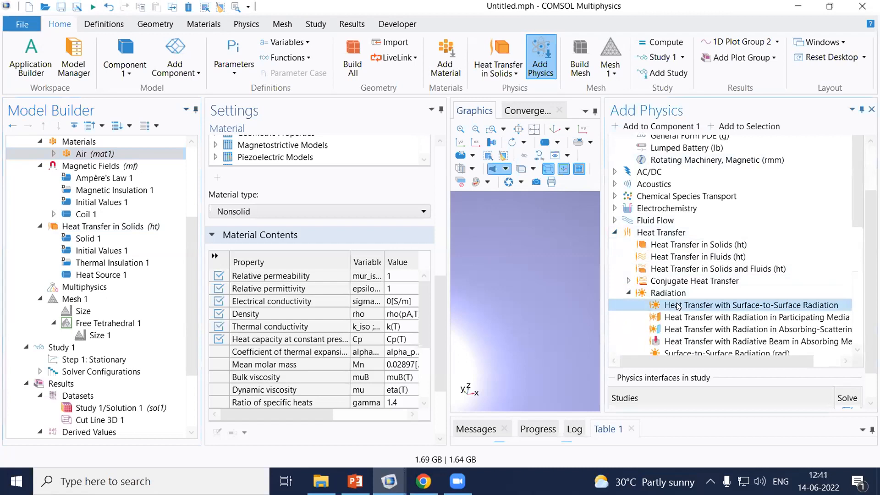
pyautogui.scroll(-1, 678, 304)
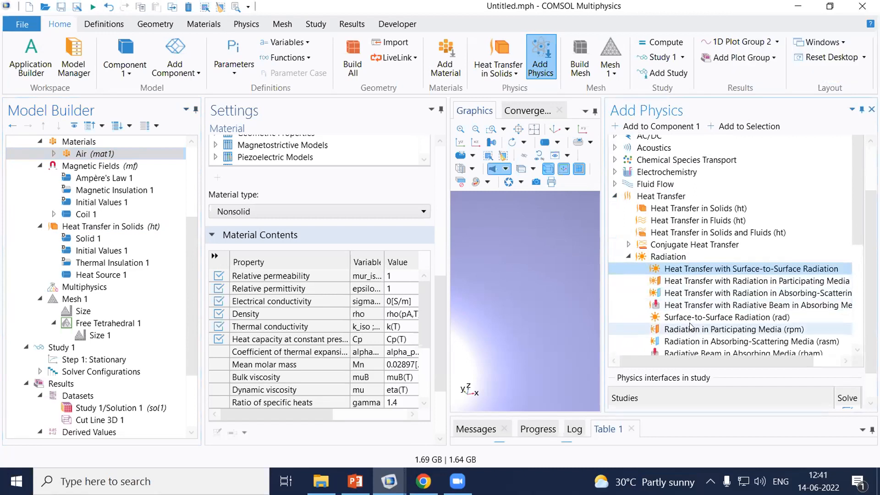
pyautogui.scroll(-1, 690, 328)
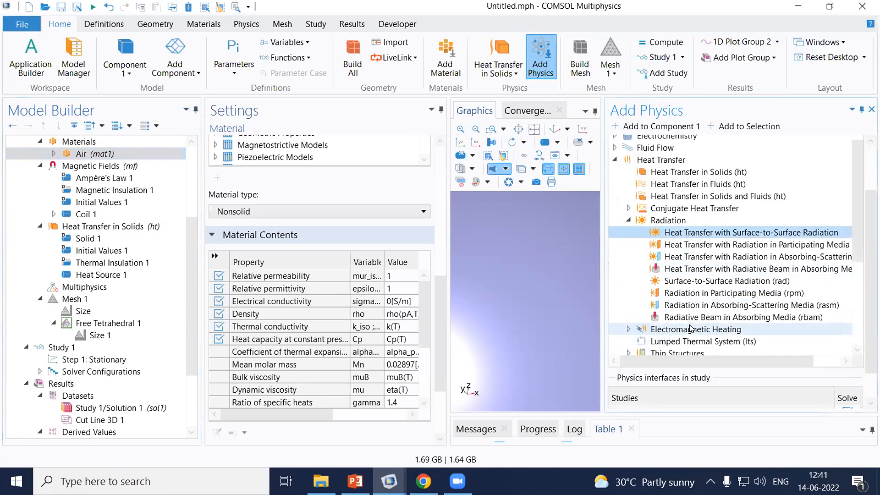
pyautogui.click(692, 317)
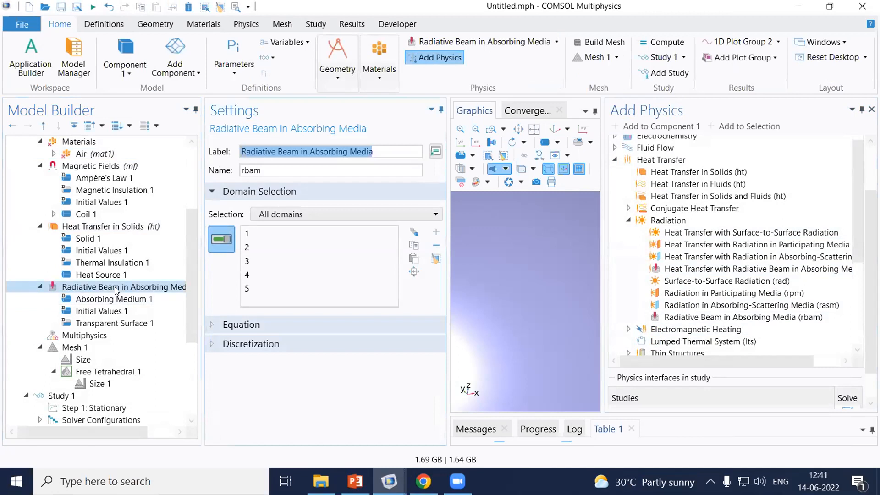
# Add an Absorbing Medium to the radiative beam interface with a User defined absorption coefficient and assign it to domain 2 of the cylinder.
pyautogui.rightClick(101, 293)
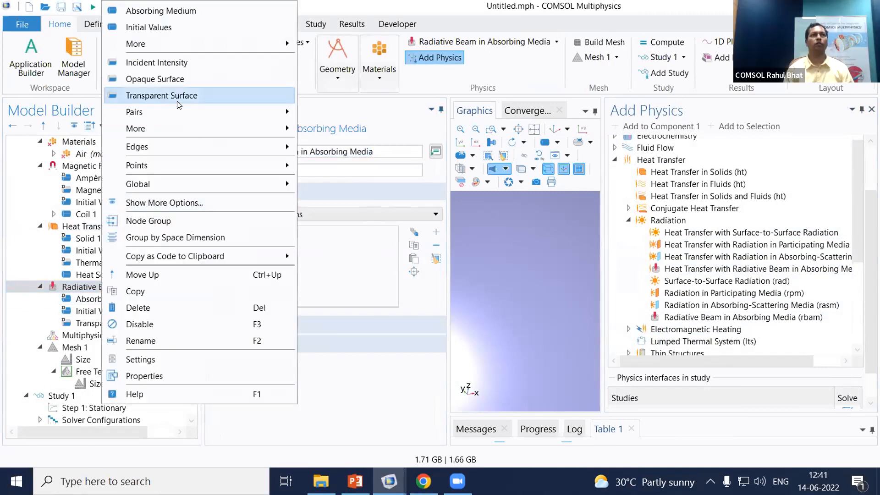
pyautogui.click(178, 11)
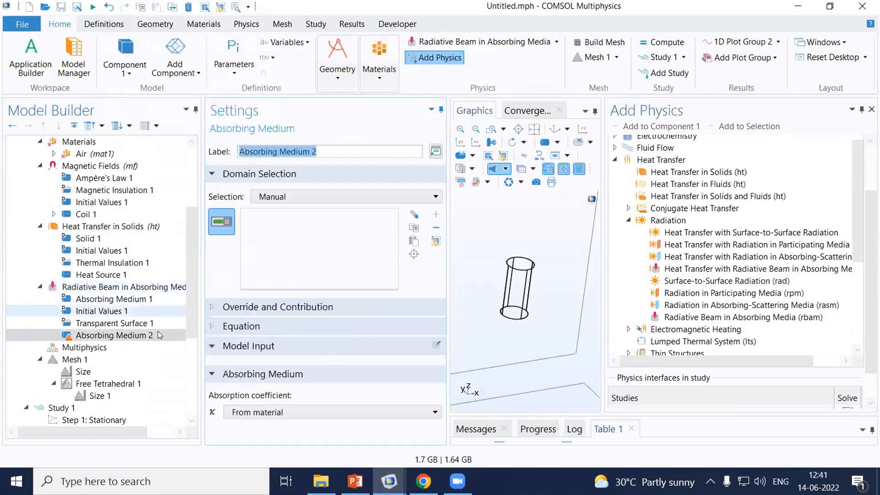
pyautogui.click(255, 412)
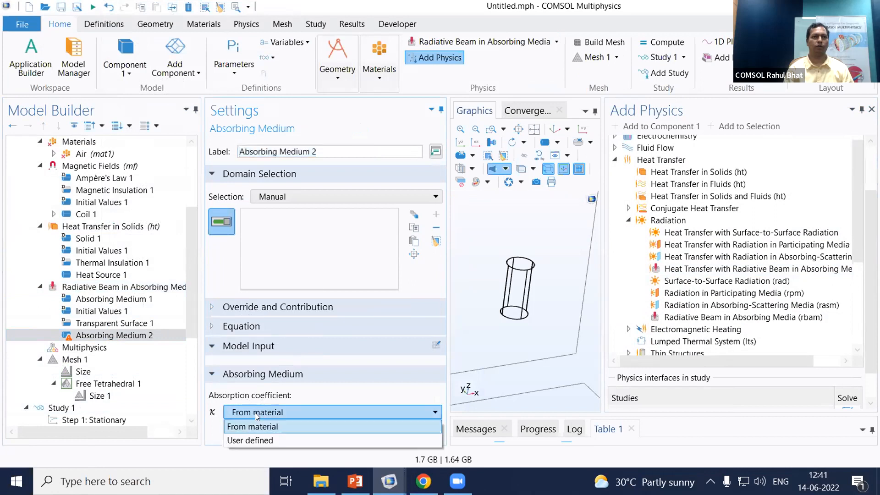
pyautogui.click(248, 439)
pyautogui.click(286, 415)
pyautogui.click(286, 415)
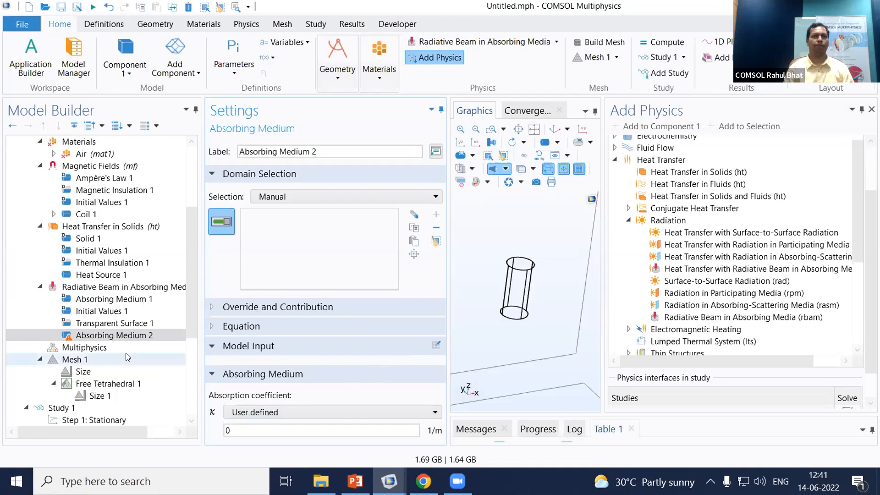
pyautogui.click(518, 287)
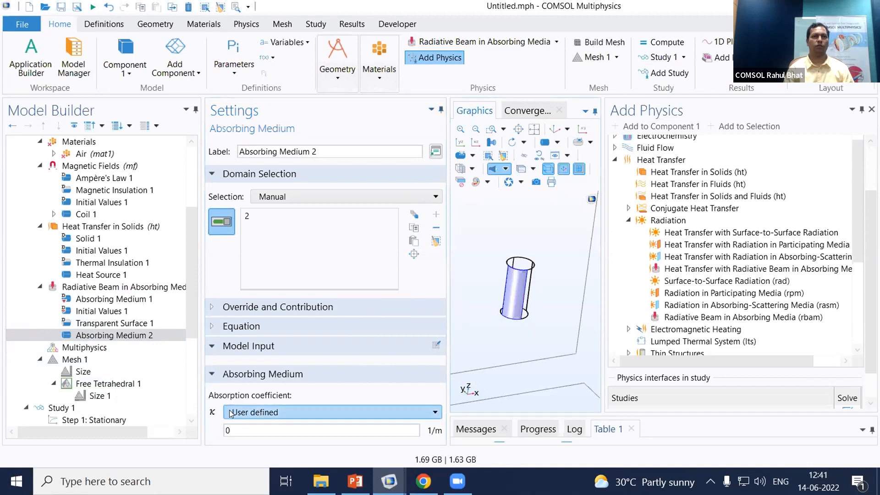
pyautogui.click(247, 413)
pyautogui.click(324, 413)
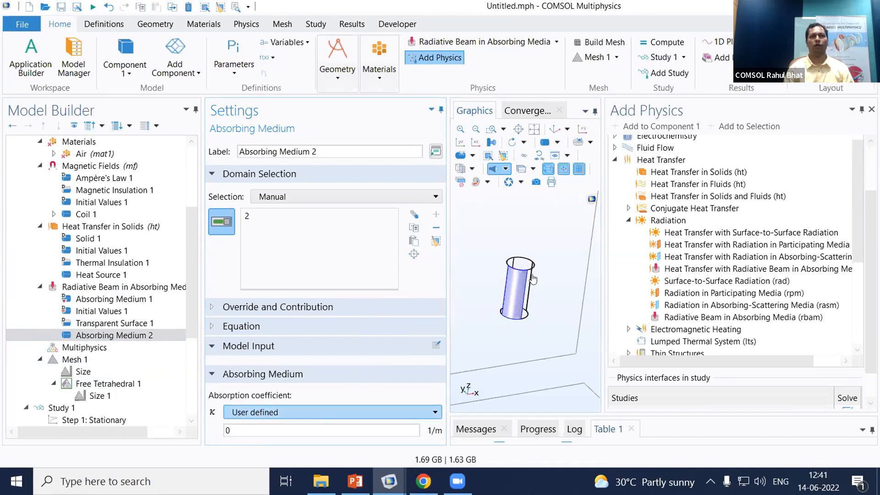
pyautogui.click(248, 424)
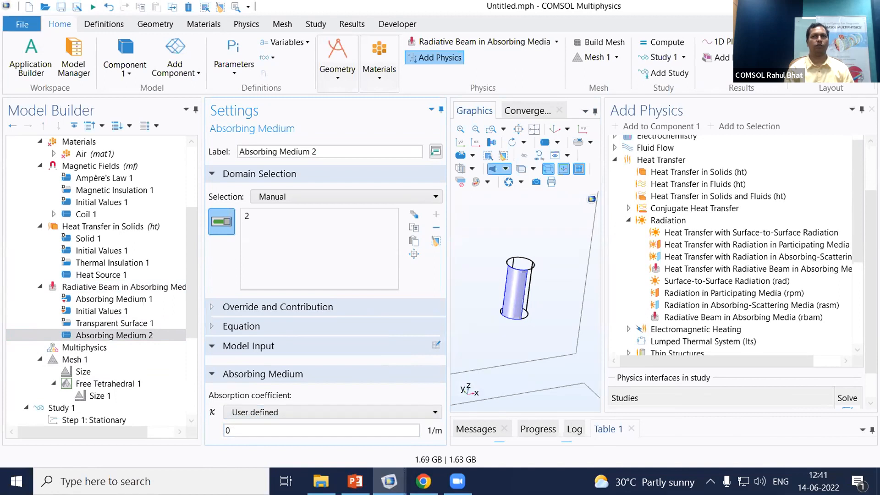
# Close the Add Physics window and select the second absorbing medium's absorption coefficient value for editing.
pyautogui.click(871, 109)
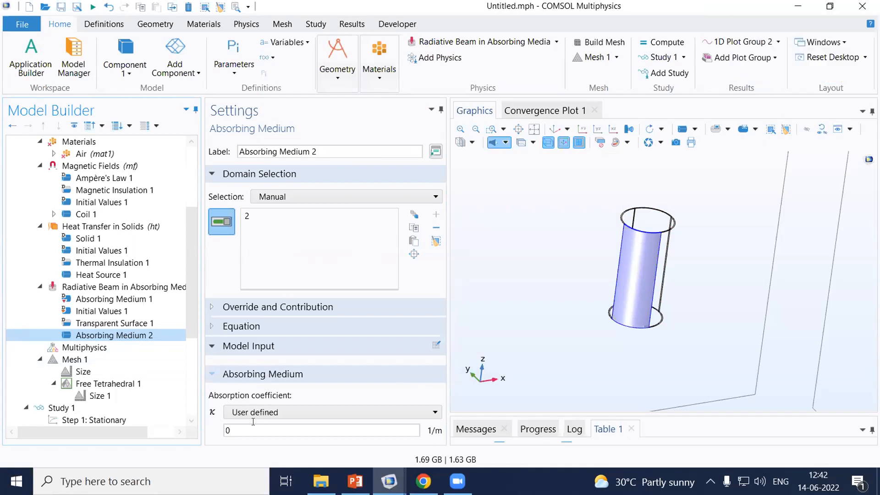
pyautogui.click(230, 430)
pyautogui.moveTo(229, 430); pyautogui.dragTo(219, 436)
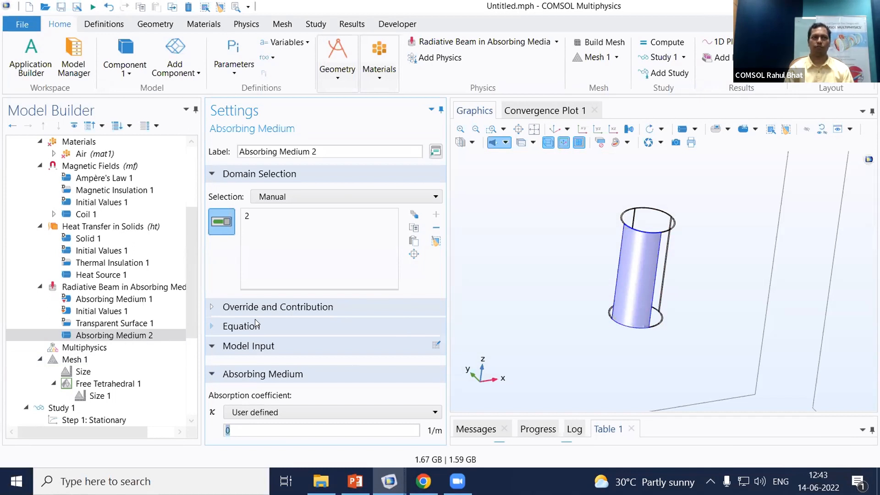
# Display the Free Tetrahedral 1 mesh of Mesh 1 and hide the outer sphere to expose the cylinder's mesh.
pyautogui.moveTo(194, 275); pyautogui.dragTo(195, 302)
pyautogui.scroll(1, 192, 295)
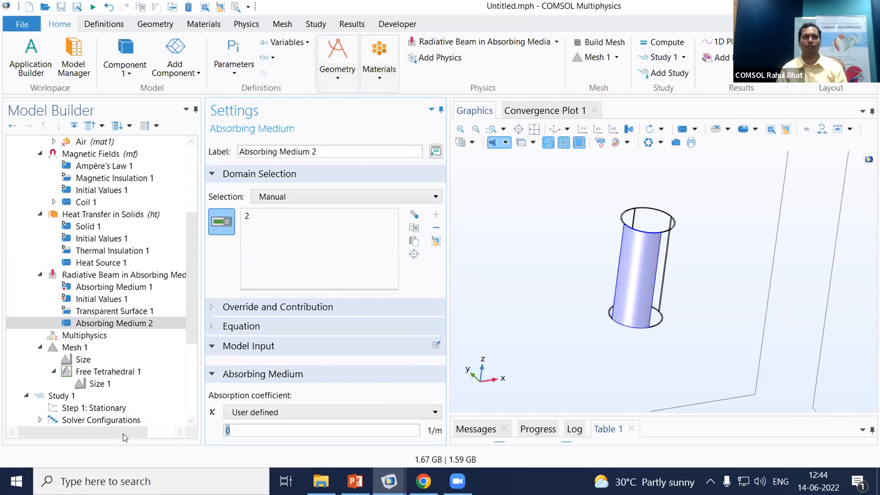
pyautogui.moveTo(191, 319); pyautogui.dragTo(191, 351)
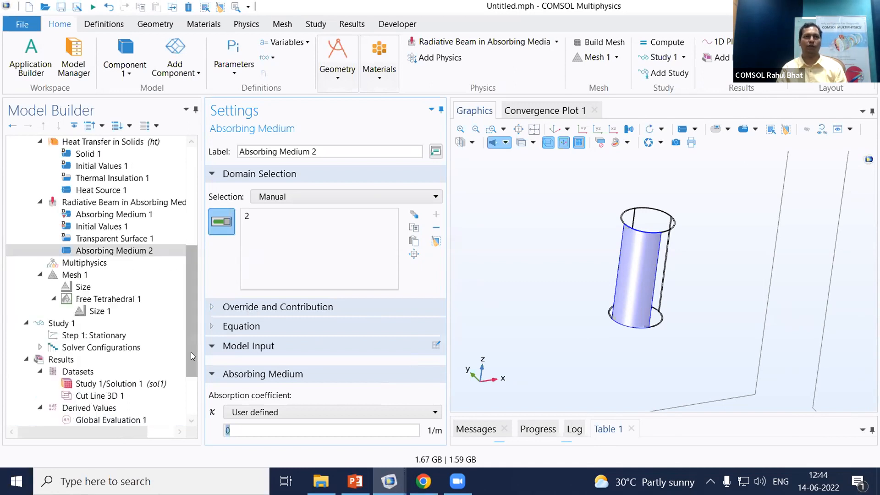
pyautogui.scroll(-2, 131, 246)
pyautogui.click(82, 203)
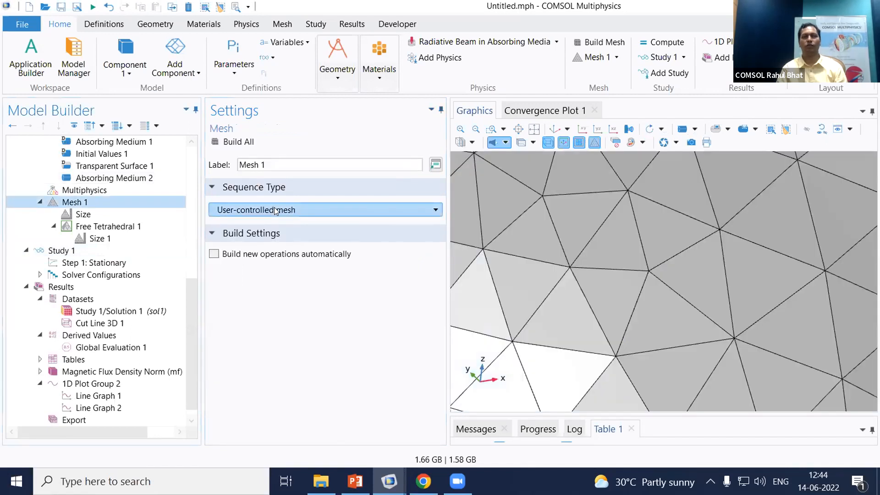
pyautogui.click(129, 229)
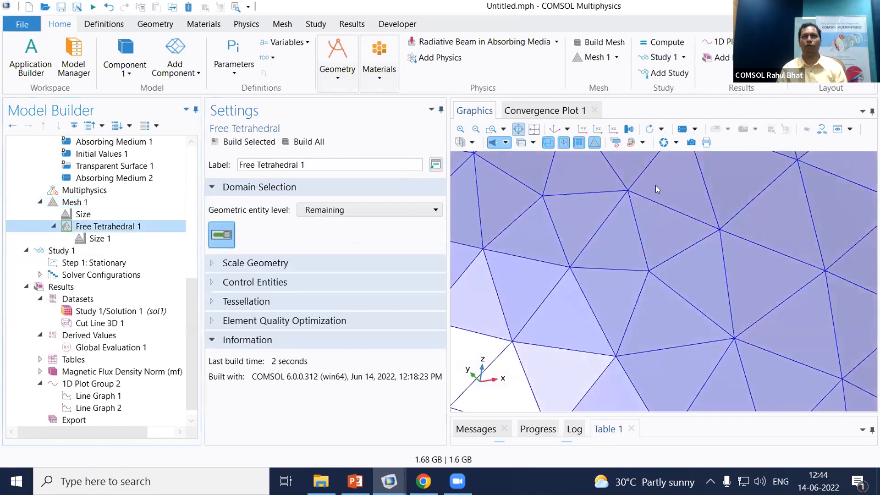
pyautogui.click(518, 128)
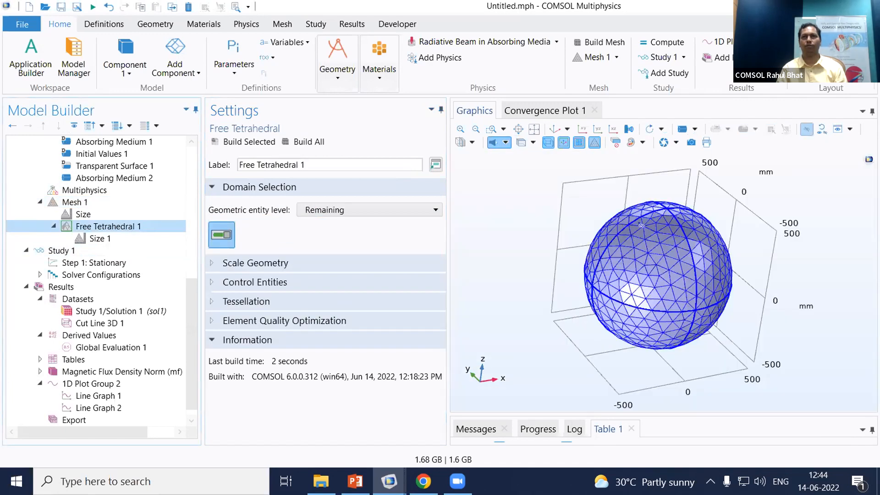
pyautogui.click(807, 131)
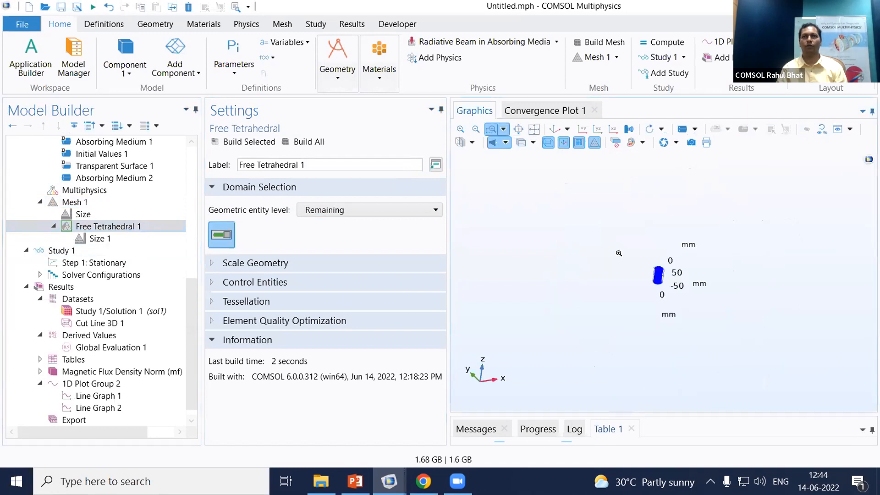
# Set the predefined element size of Size 1, covering the cylinder domains 2 to 5, to Extremely fine.
pyautogui.click(97, 238)
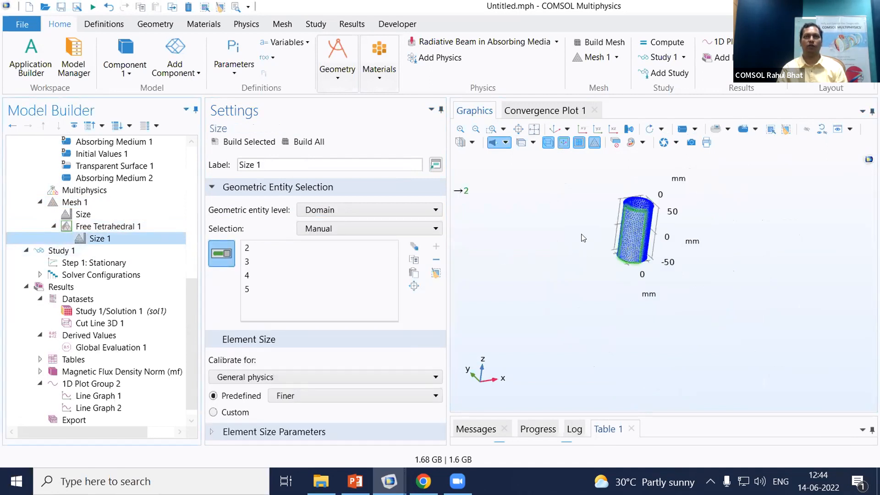
pyautogui.click(492, 129)
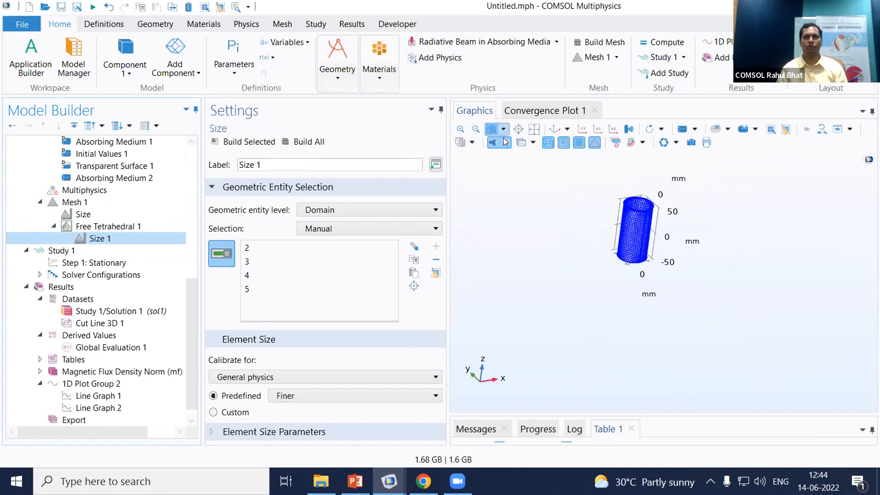
pyautogui.moveTo(628, 223); pyautogui.dragTo(662, 259)
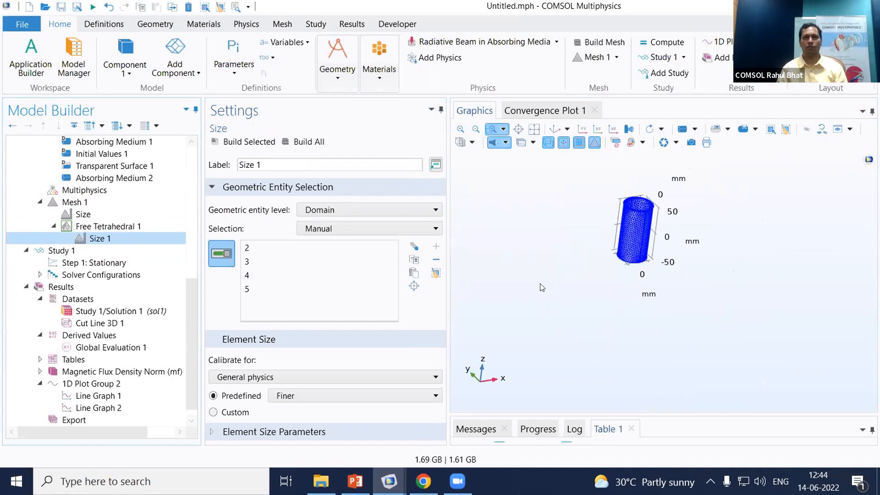
pyautogui.click(328, 394)
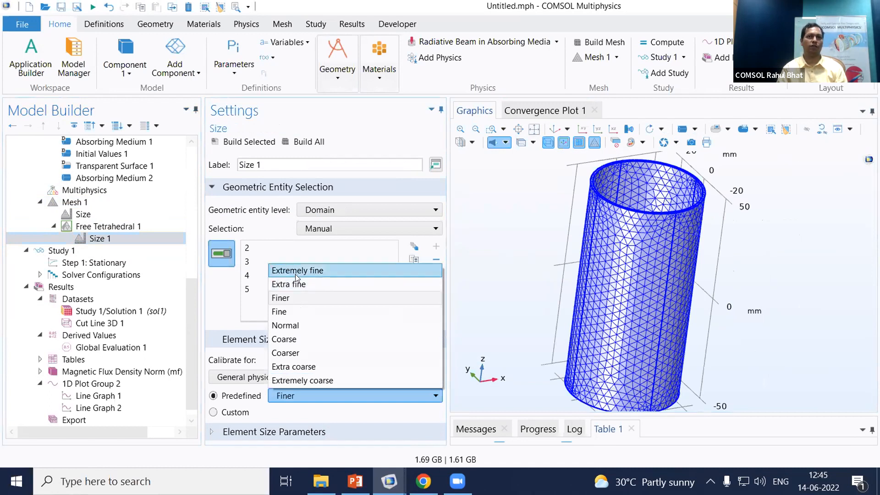
pyautogui.click(477, 260)
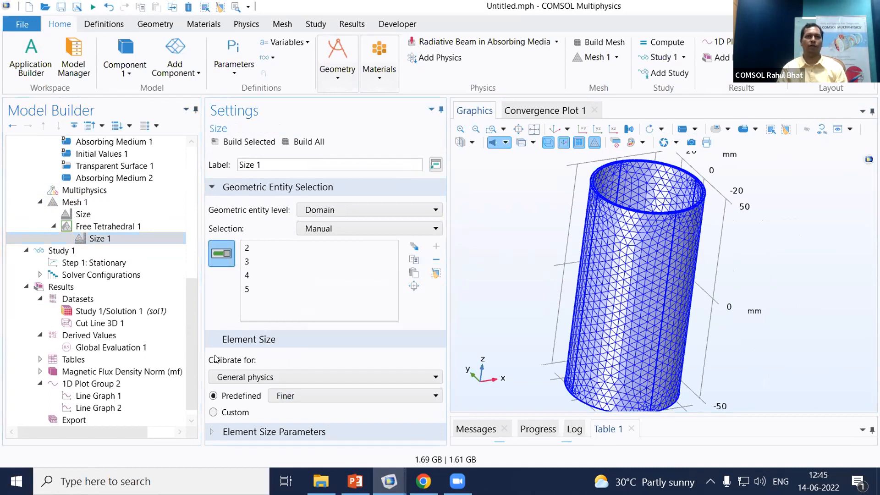
pyautogui.click(297, 397)
pyautogui.click(310, 270)
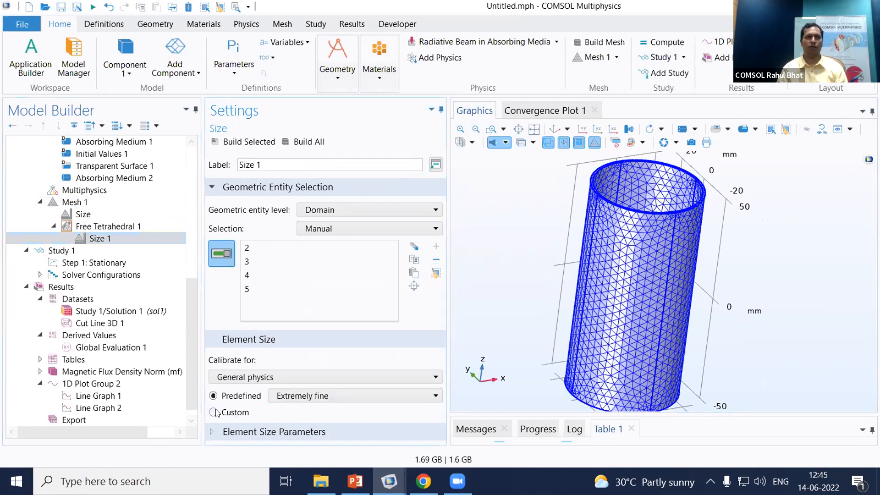
# Switch Size 1 to custom element sizing with a maximum element size of 10 mm and build the mesh.
pyautogui.click(213, 412)
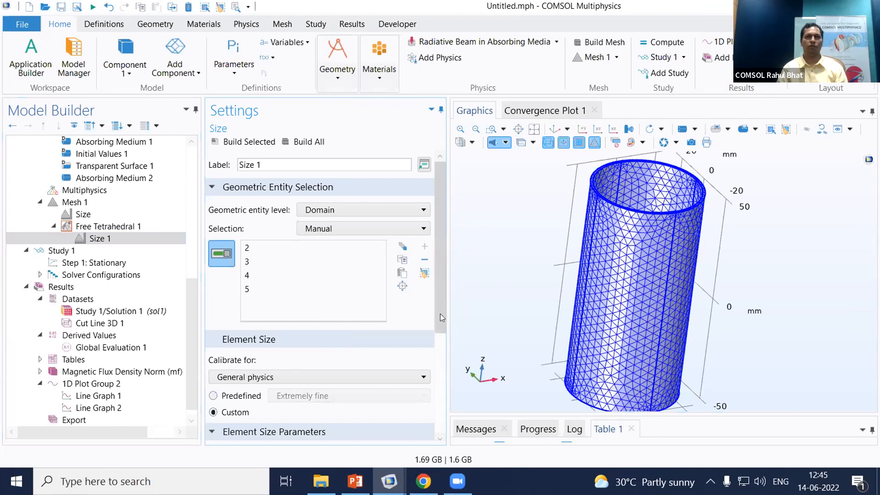
pyautogui.scroll(-3, 220, 290)
pyautogui.click(214, 291)
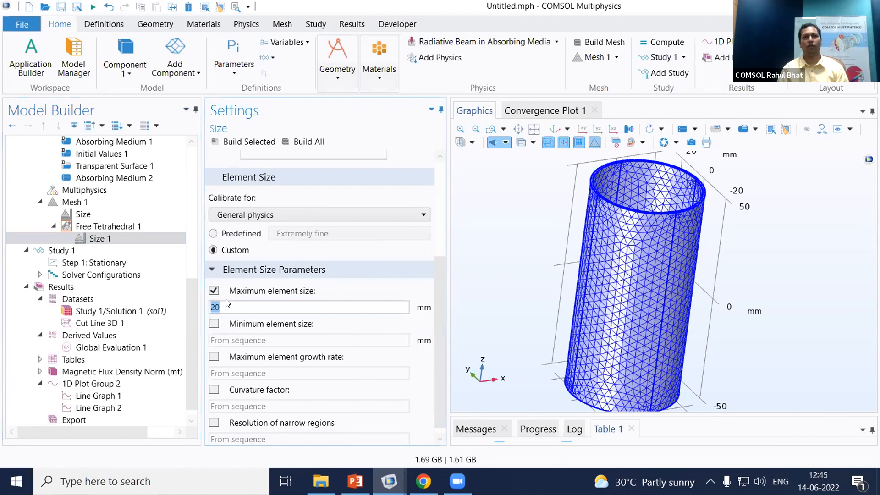
pyautogui.write('10')
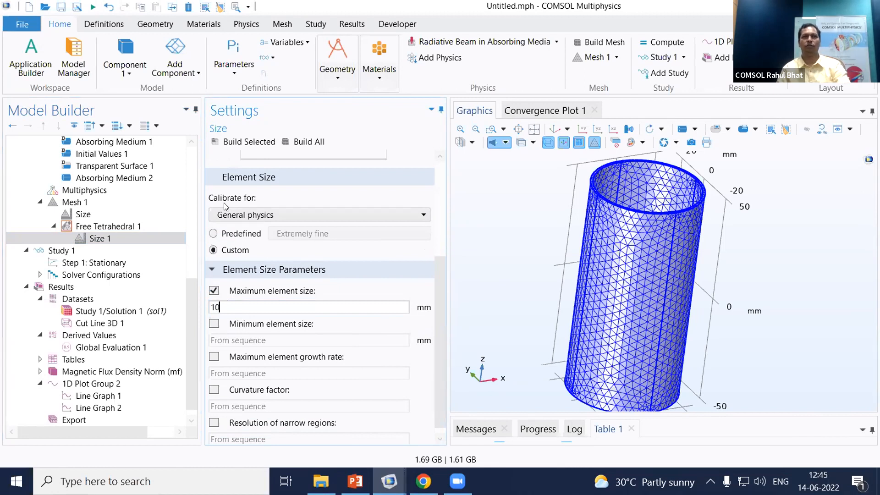
pyautogui.press('F8')
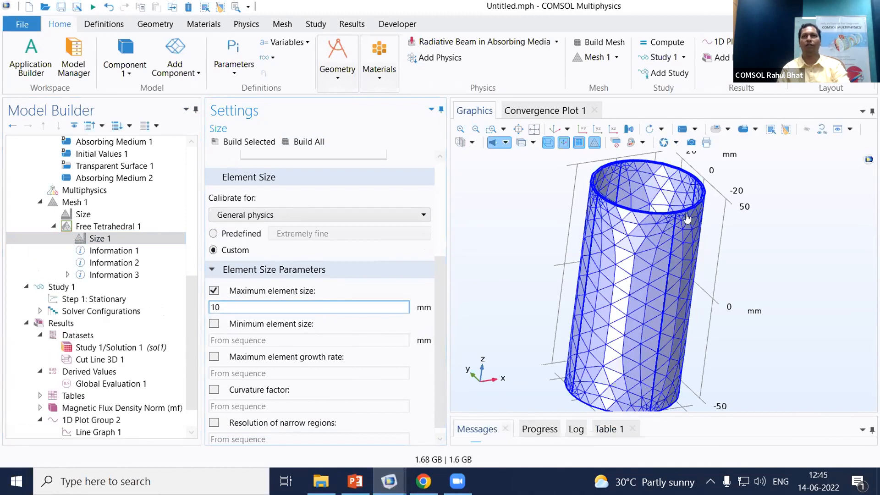
# Try to rebuild the mesh with a maximum element size of 1 mm in Size 1, and stop the build.
pyautogui.write('1')
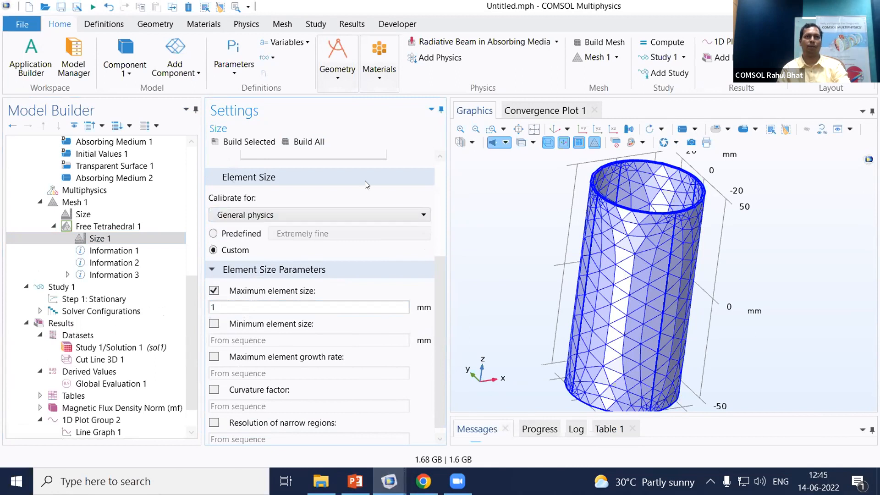
pyautogui.press('F8')
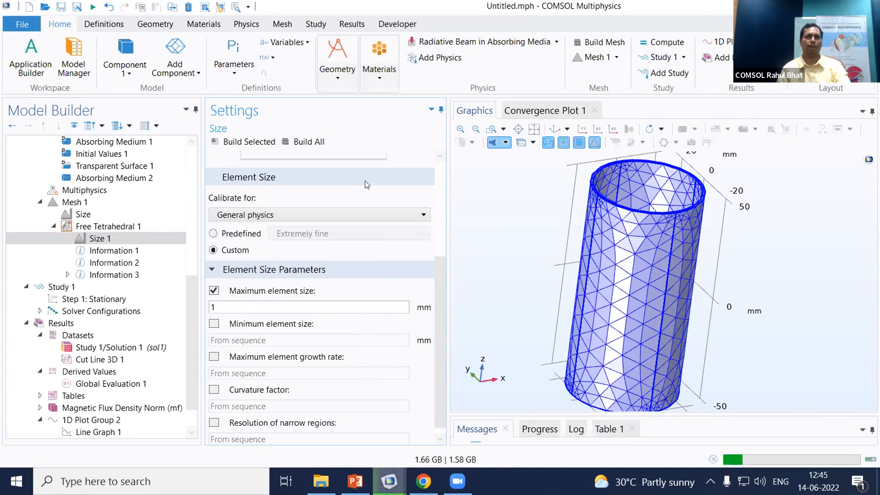
pyautogui.click(712, 459)
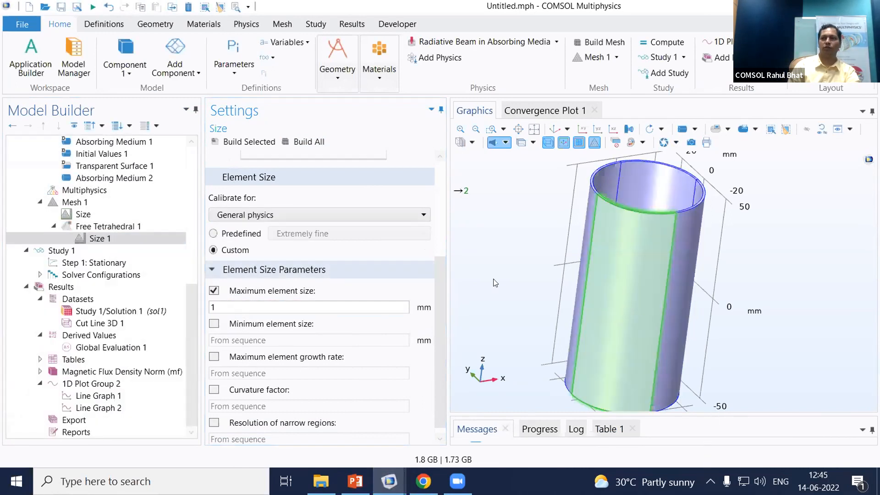
# Open the statistics of Mesh 1 and check the vertex count and element quality histogram.
pyautogui.rightClick(79, 202)
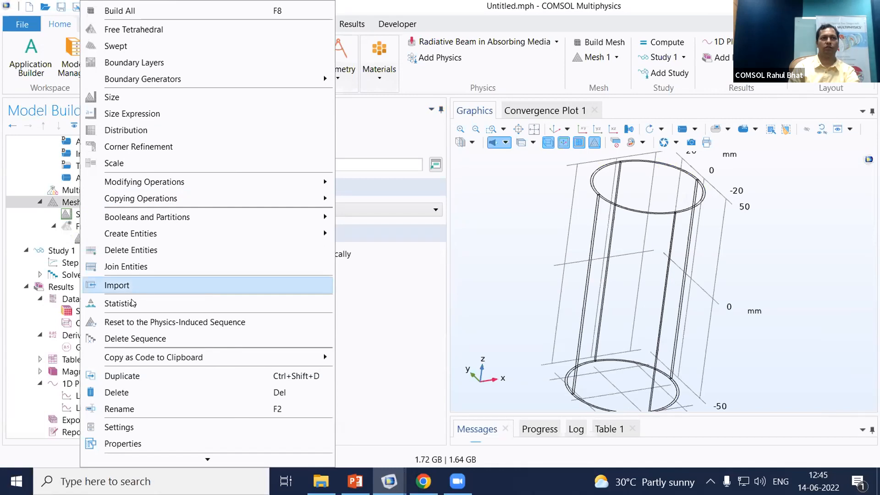
pyautogui.click(270, 305)
pyautogui.moveTo(436, 230); pyautogui.dragTo(437, 322)
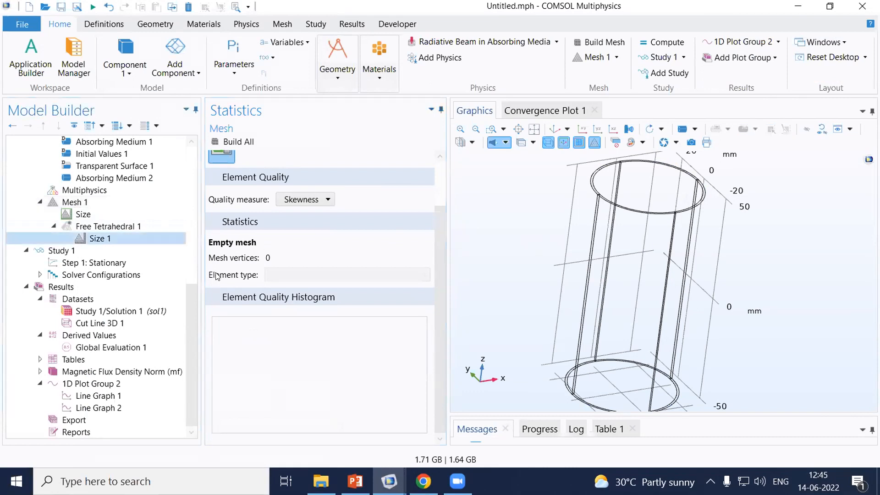
# Return Size 1 to predefined sizing, choose Normal, and rebuild the mesh.
pyautogui.click(115, 241)
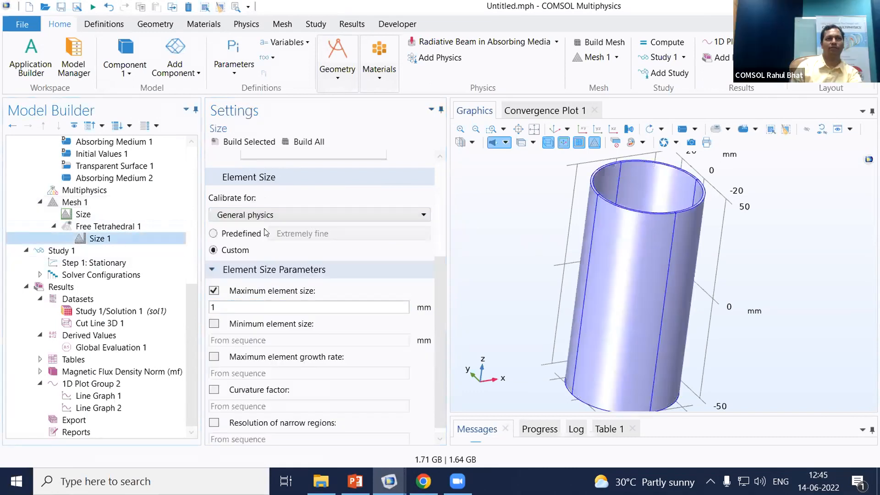
pyautogui.click(215, 234)
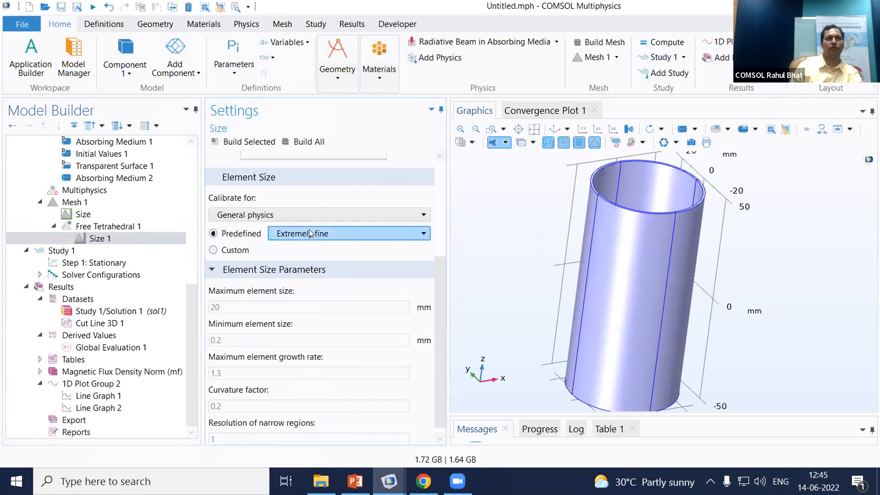
pyautogui.click(309, 233)
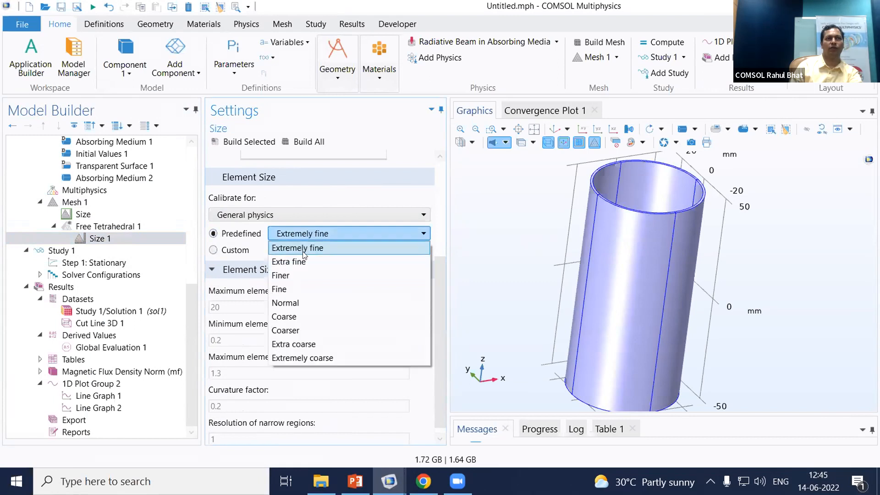
pyautogui.click(298, 303)
pyautogui.press('F8')
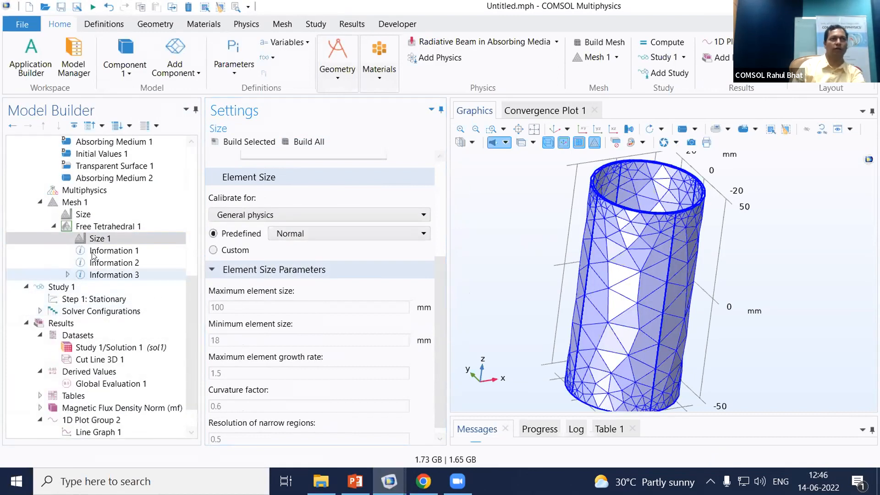
# Examine the statistics of Mesh 1 for the Normal size, including element count, element quality and the quality histogram.
pyautogui.click(75, 201)
pyautogui.rightClick(75, 201)
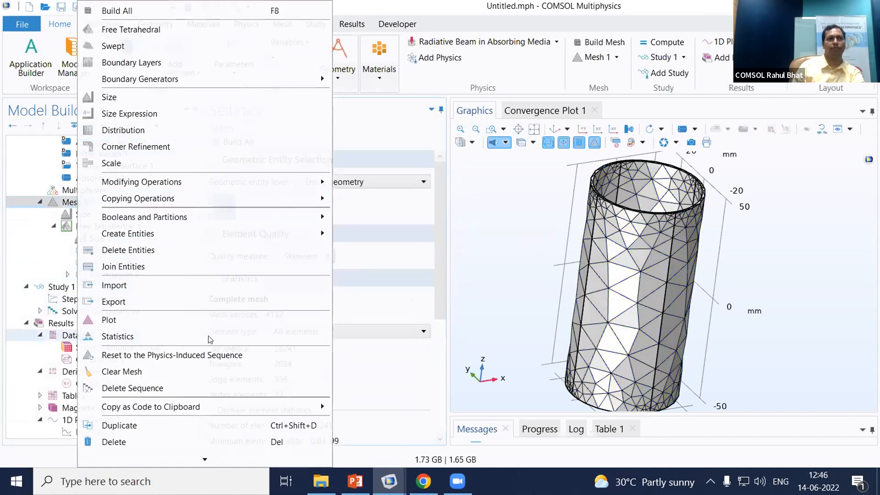
pyautogui.click(126, 335)
pyautogui.scroll(-2, 441, 264)
pyautogui.moveTo(441, 264); pyautogui.dragTo(451, 367)
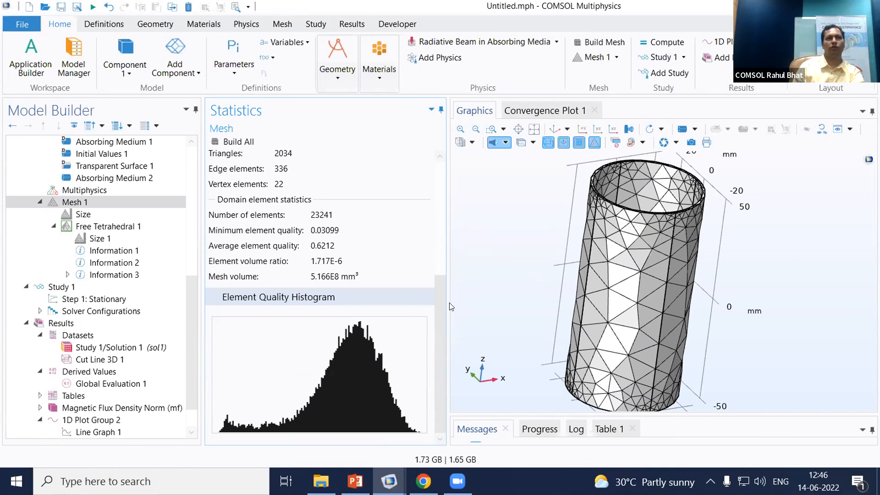
pyautogui.moveTo(443, 302); pyautogui.dragTo(439, 256)
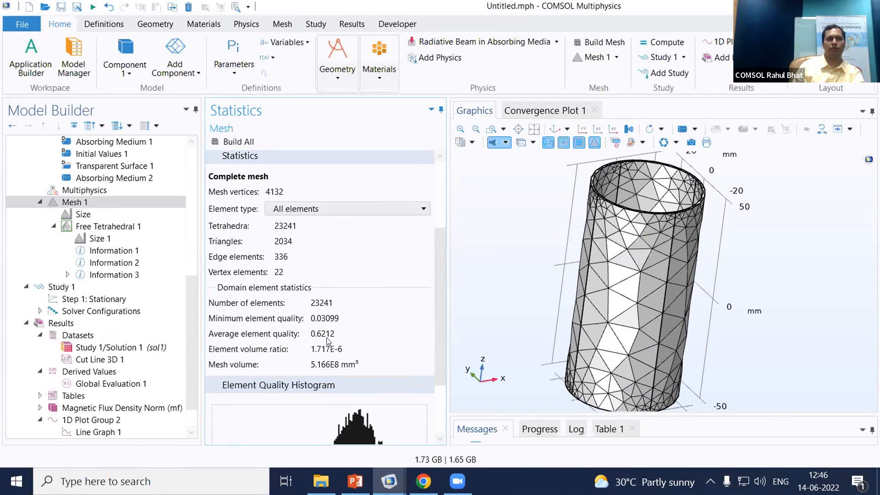
pyautogui.moveTo(439, 301); pyautogui.dragTo(439, 361)
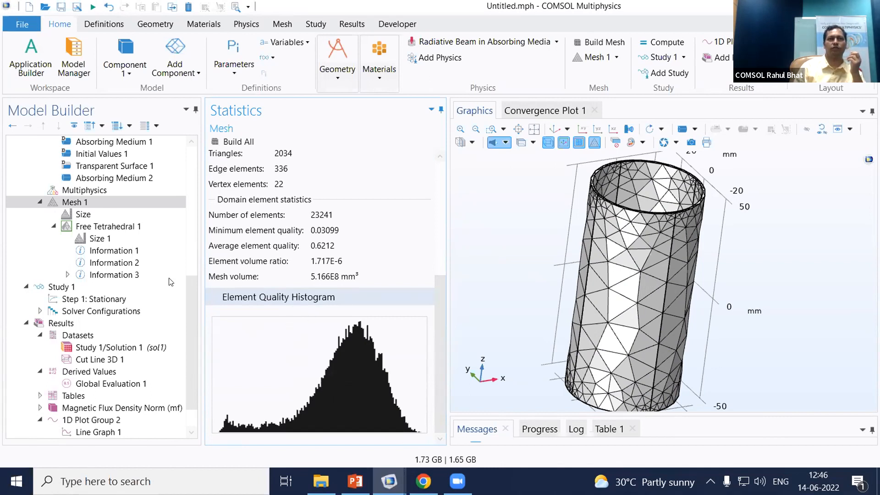
# Set the predefined element size of Size 1 to Finer and rebuild the whole mesh.
pyautogui.click(111, 240)
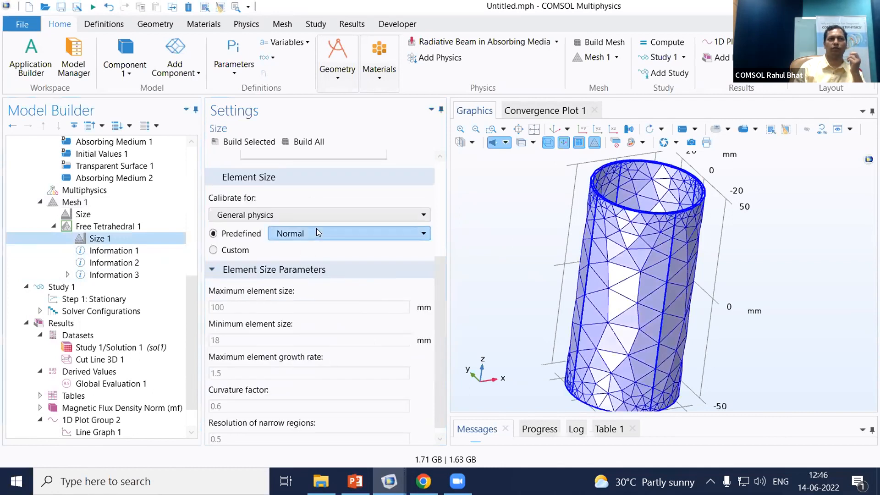
pyautogui.click(317, 233)
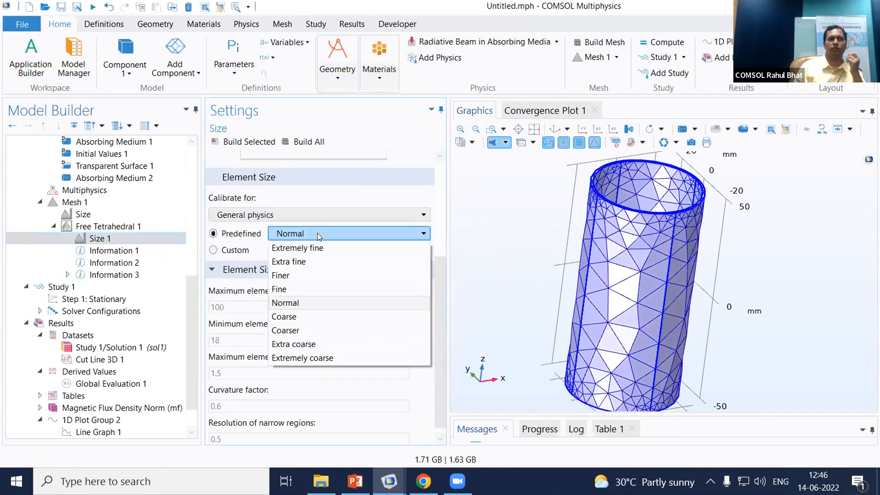
pyautogui.click(307, 274)
pyautogui.click(306, 142)
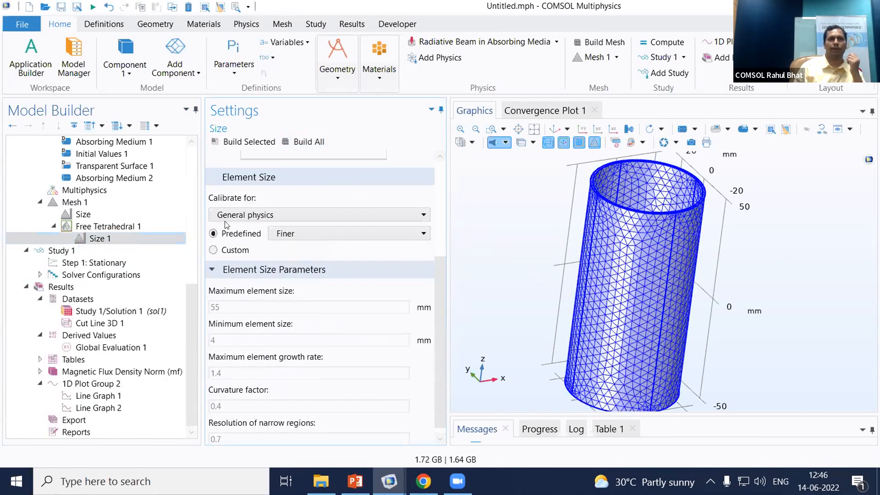
# Review the Mesh 1 statistics and element quality histogram for the Finer mesh.
pyautogui.click(73, 202)
pyautogui.rightClick(83, 202)
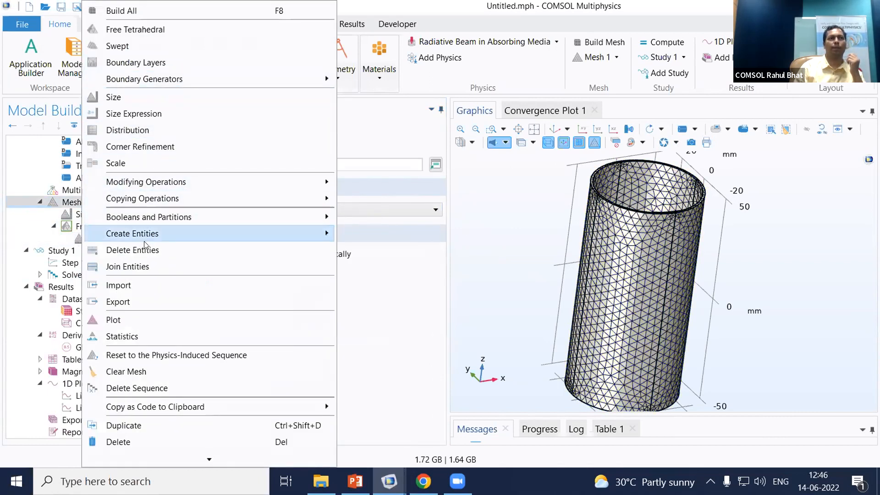
pyautogui.click(120, 336)
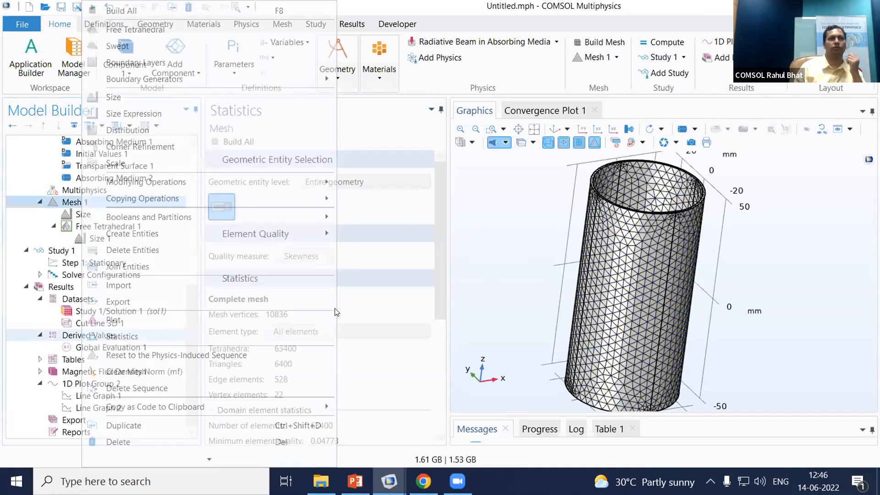
pyautogui.moveTo(441, 225); pyautogui.dragTo(437, 340)
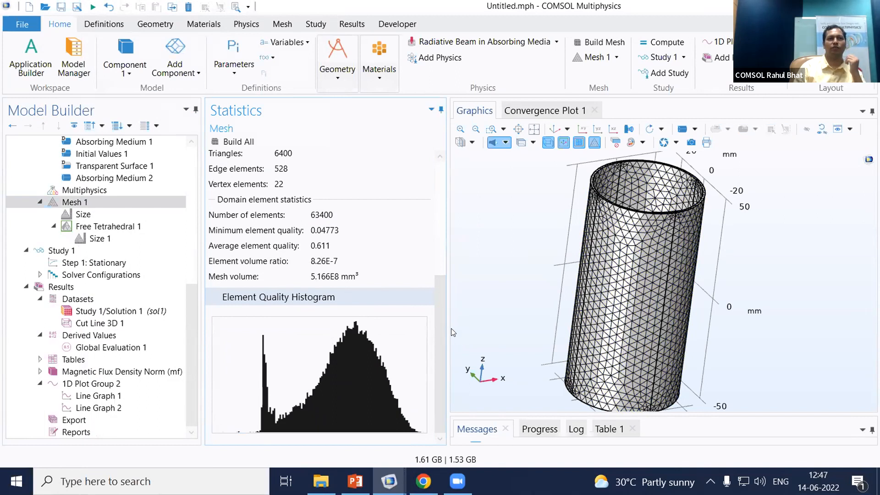
# Switch to Chrome and open the blog of the COMSOL website, comsol.com.
pyautogui.moveTo(444, 327); pyautogui.dragTo(442, 300)
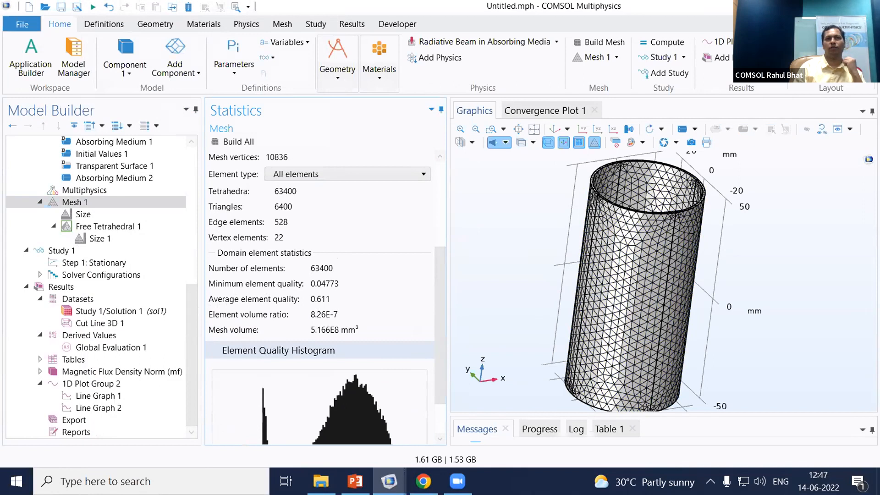
pyautogui.scroll(3, 321, 298)
pyautogui.moveTo(423, 481)
pyautogui.click(353, 10)
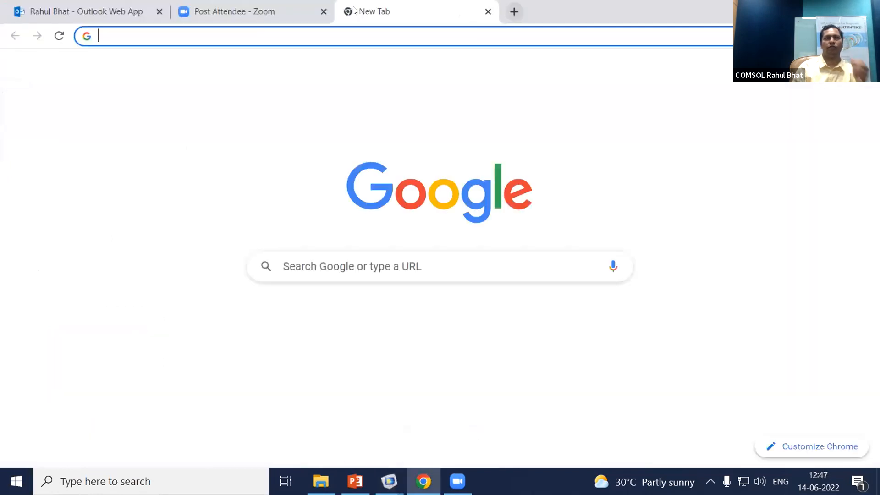
pyautogui.write('com')
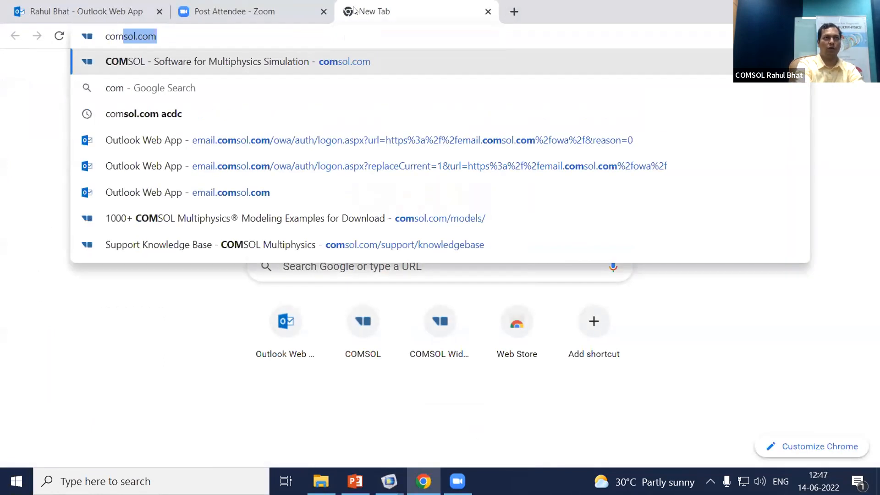
pyautogui.press('Return')
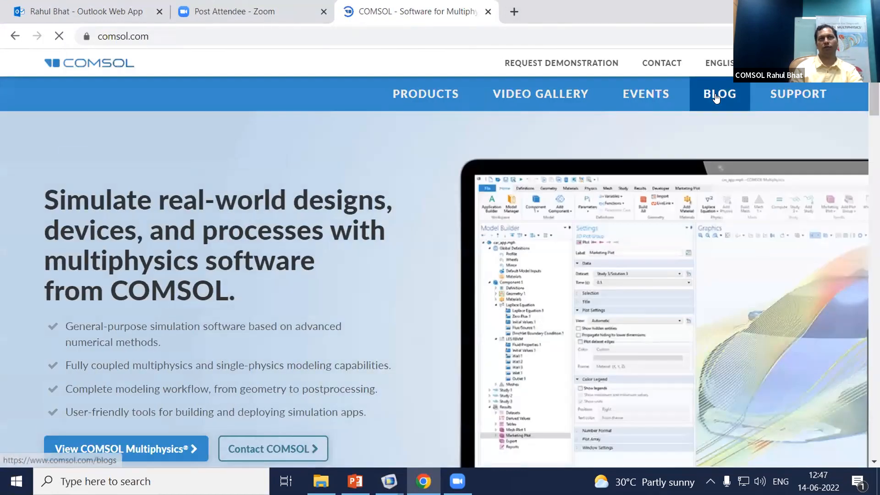
pyautogui.click(716, 96)
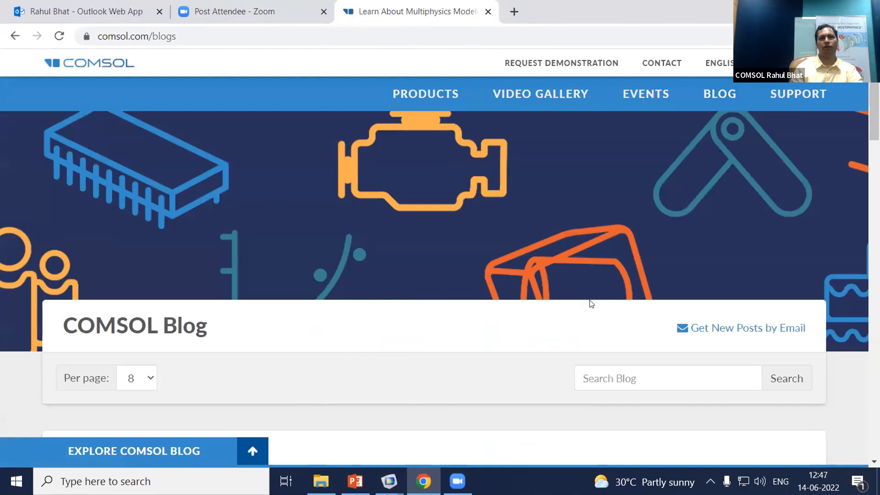
# Search the COMSOL Blog for "meshing" and look through the matching posts.
pyautogui.scroll(-3, 591, 304)
pyautogui.click(639, 240)
pyautogui.write('meshing')
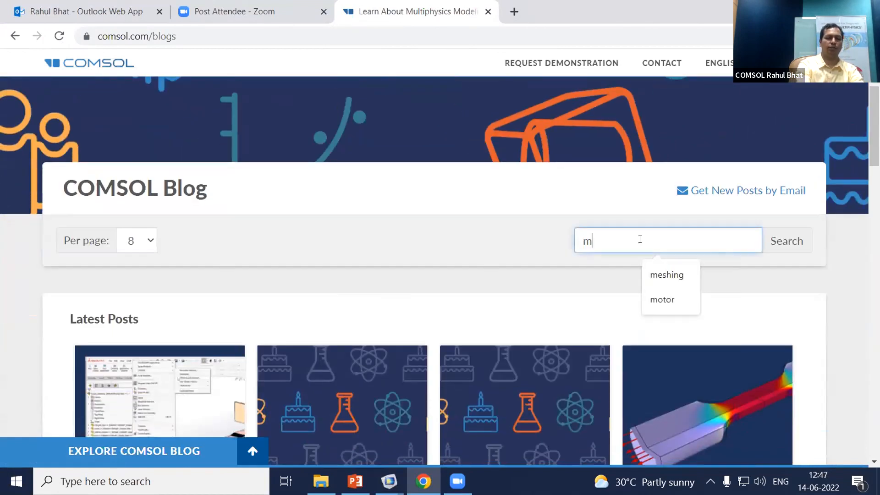
pyautogui.press('Return')
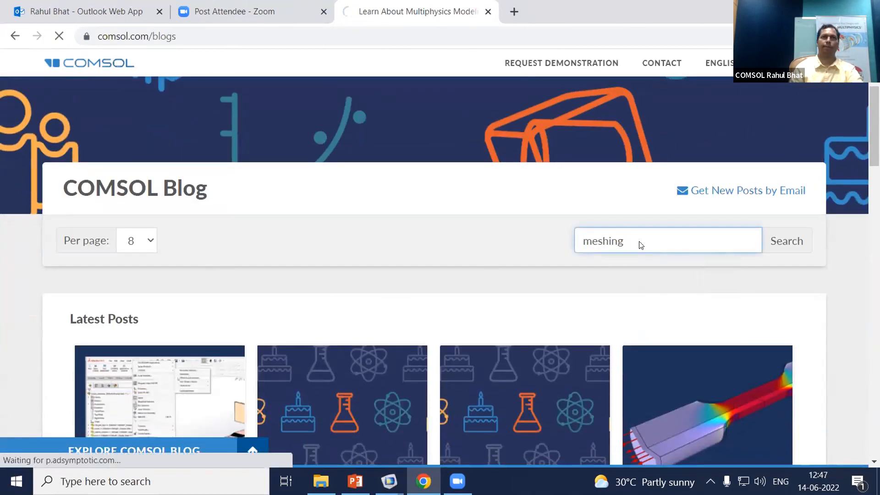
pyautogui.scroll(-6, 398, 244)
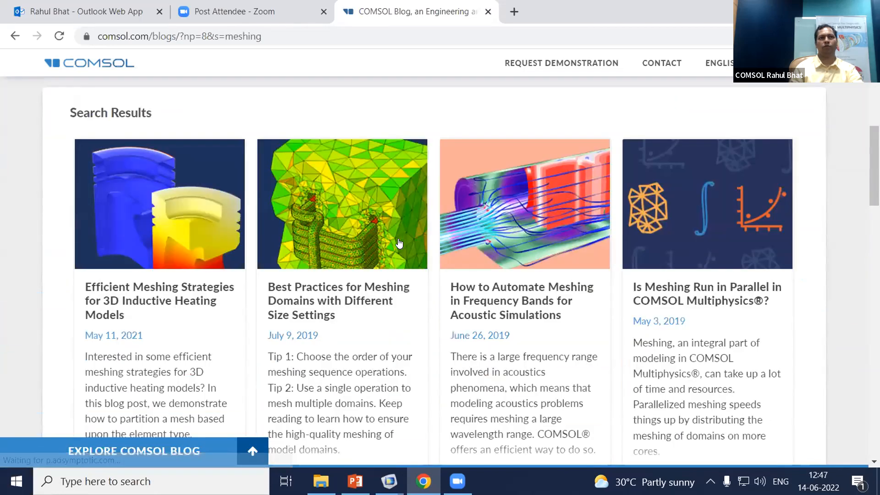
# Read the post "Best Practices for Meshing Domains with Different Size Settings", including its element quality plots, and return to the search results.
pyautogui.click(314, 300)
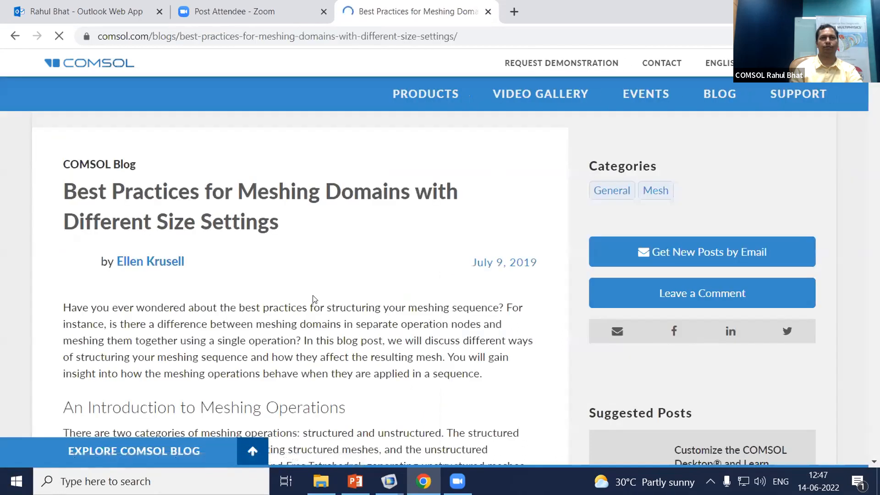
pyautogui.scroll(-9, 314, 299)
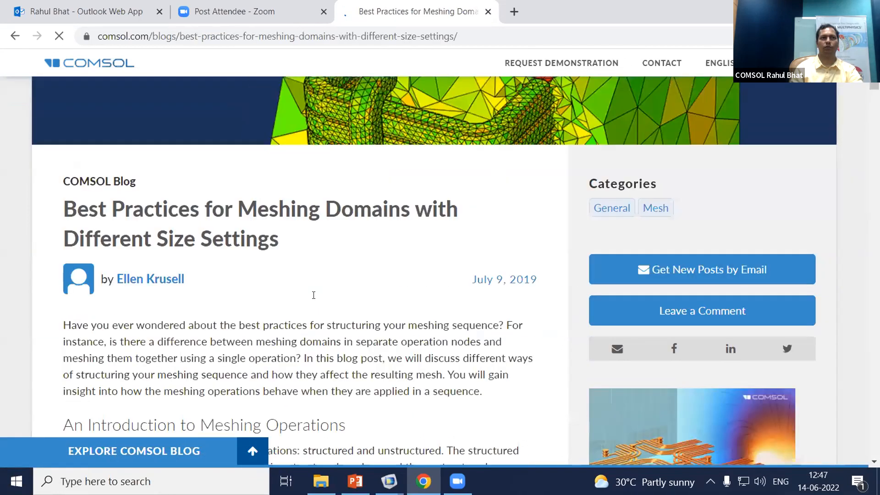
pyautogui.scroll(-9, 313, 298)
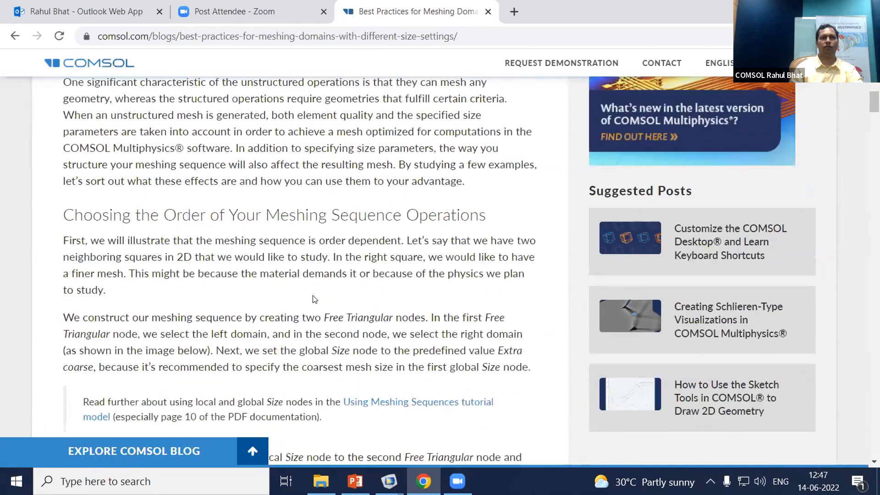
pyautogui.scroll(-7, 314, 295)
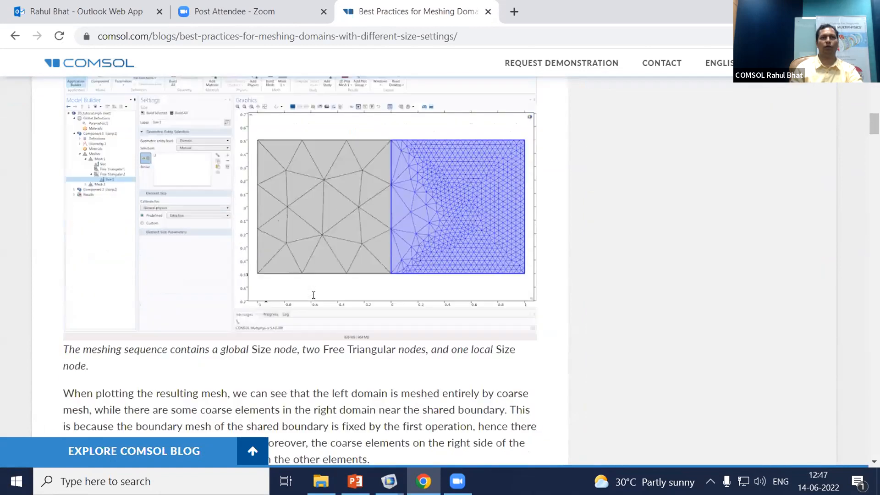
pyautogui.scroll(-10, 313, 294)
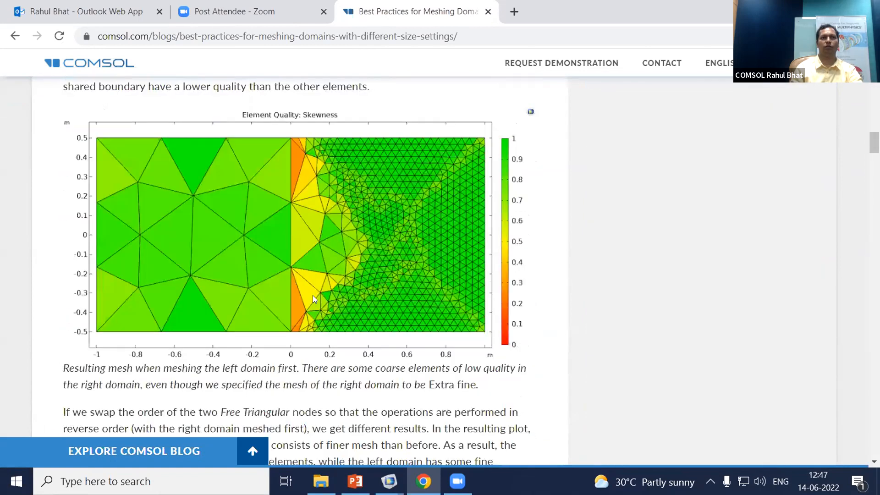
pyautogui.scroll(-7, 313, 294)
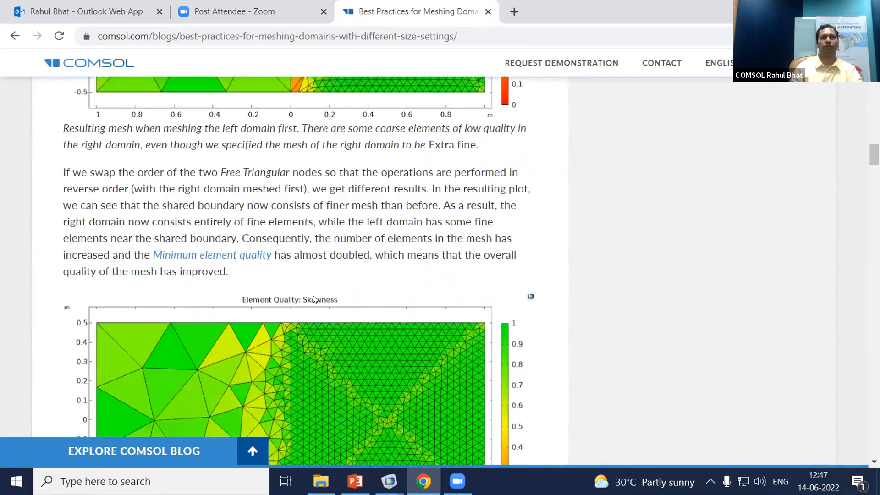
pyautogui.scroll(-8, 315, 299)
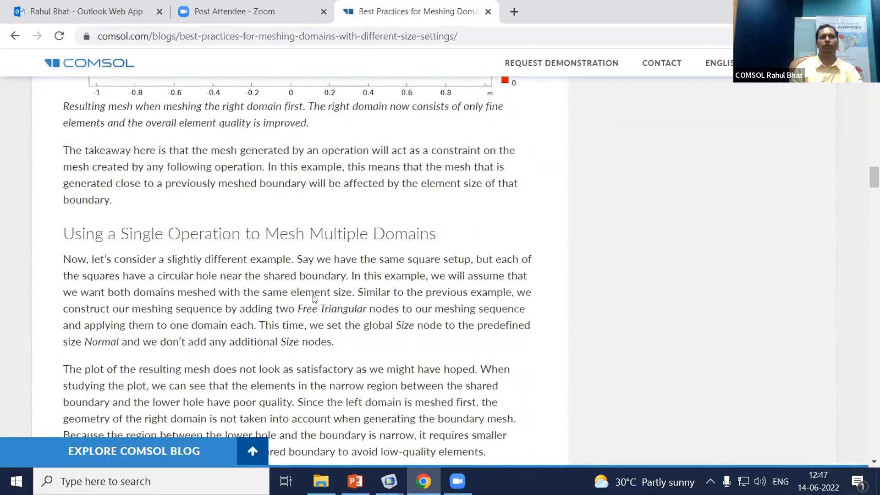
pyautogui.scroll(-6, 432, 211)
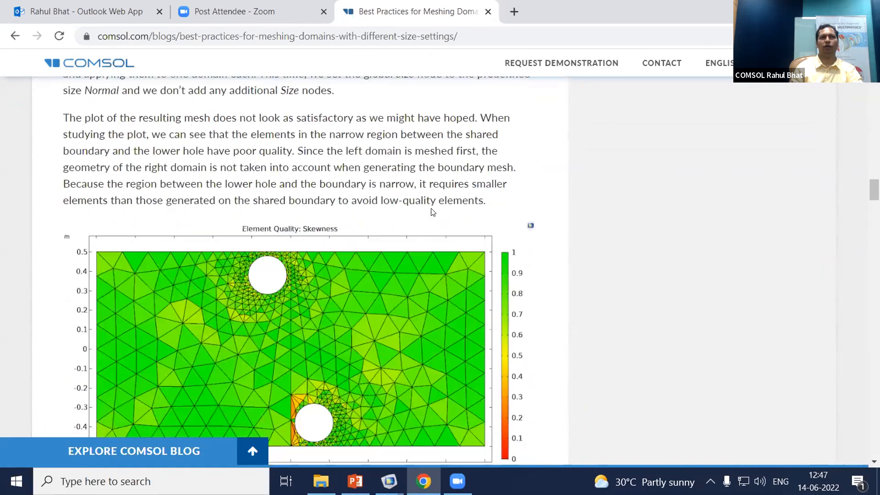
pyautogui.scroll(-6, 482, 292)
pyautogui.hotkey('alt', 'Left')
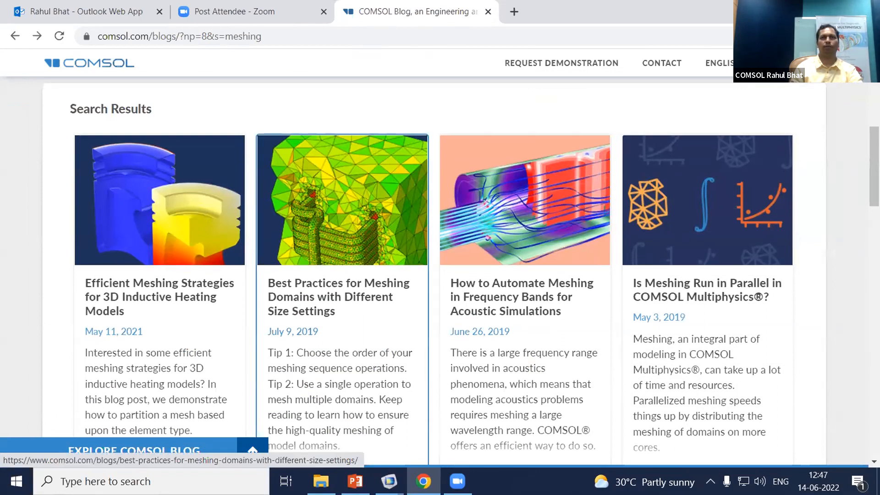
pyautogui.scroll(-5, 365, 306)
# Switch back to COMSOL Multiphysics, recheck the Mesh 1 statistics, and display the Magnetic Flux Density Norm (mf) plot with its settings.
pyautogui.hotkey('alt', 'Tab')
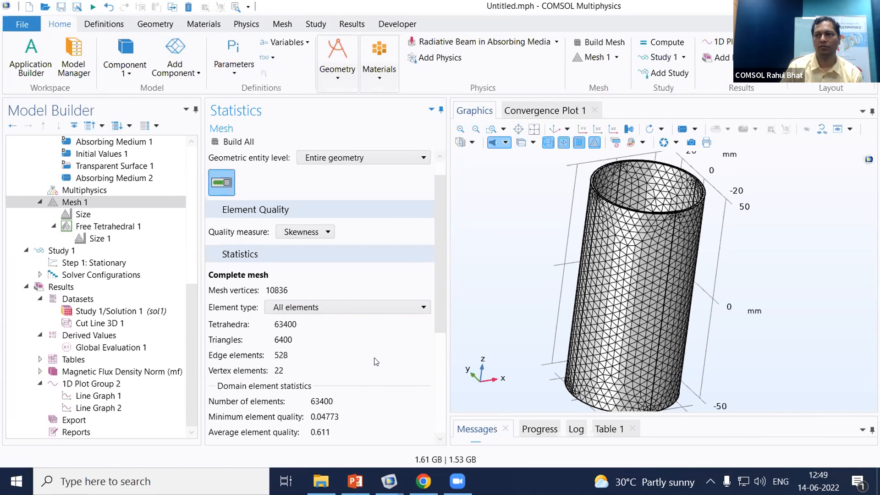
pyautogui.moveTo(441, 310); pyautogui.dragTo(442, 353)
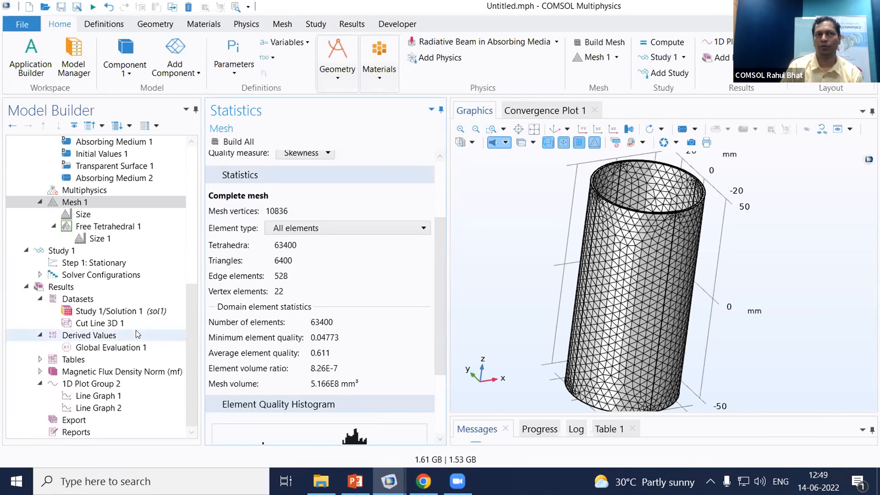
pyautogui.click(138, 372)
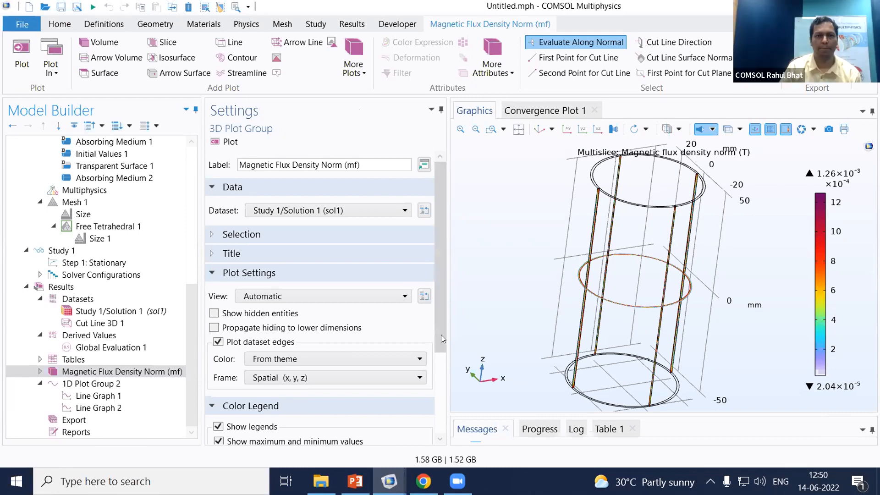
pyautogui.moveTo(441, 339); pyautogui.dragTo(443, 442)
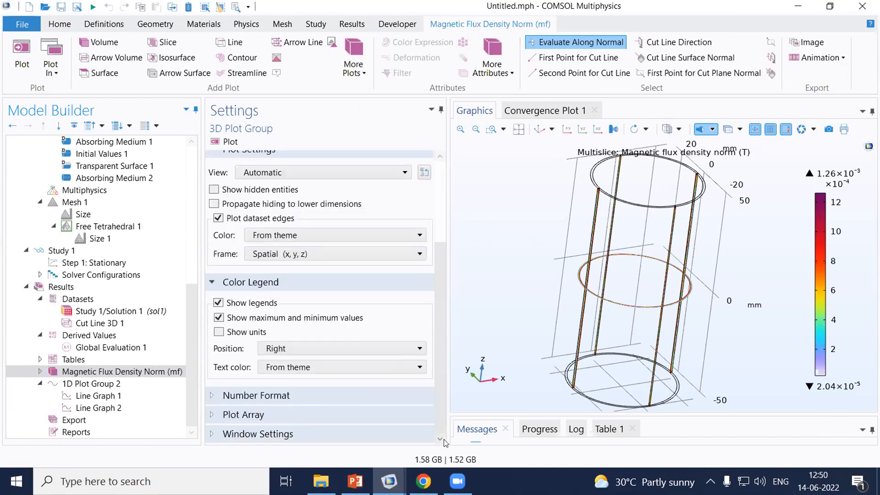
pyautogui.click(388, 481)
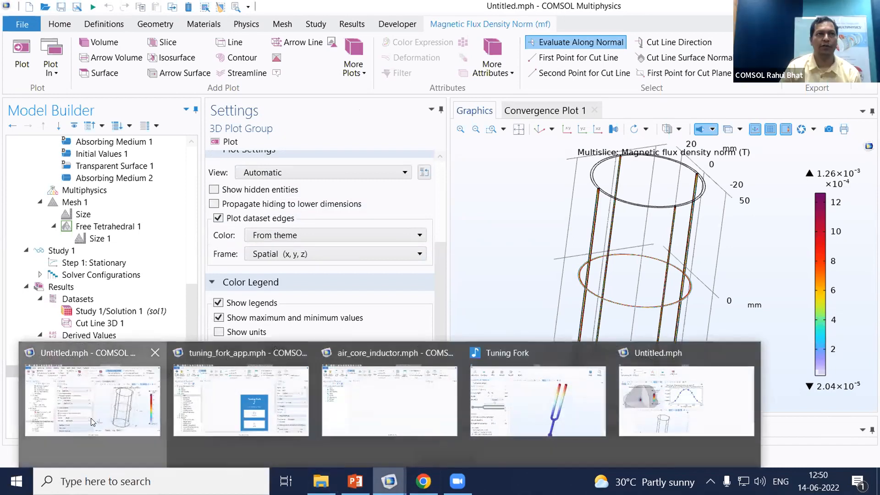
pyautogui.click(91, 399)
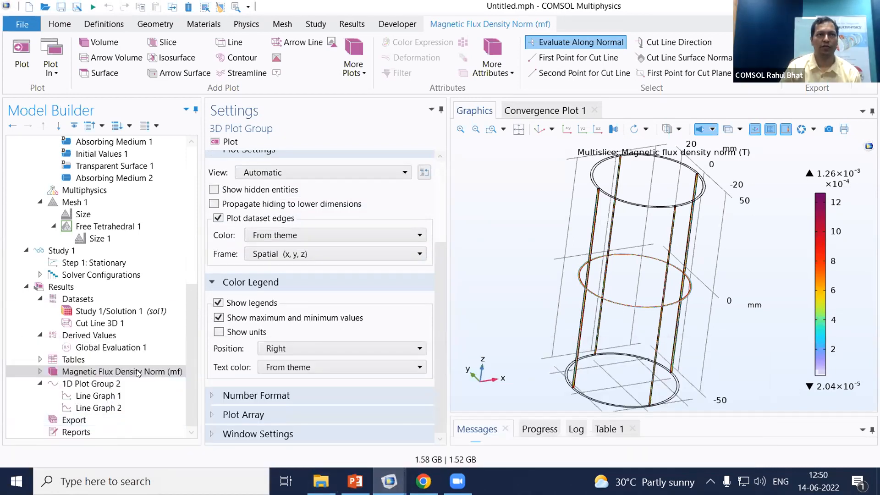
# Show 1D Plot Group 2 and inspect the y-axis expression of Line Graph 1.
pyautogui.click(93, 384)
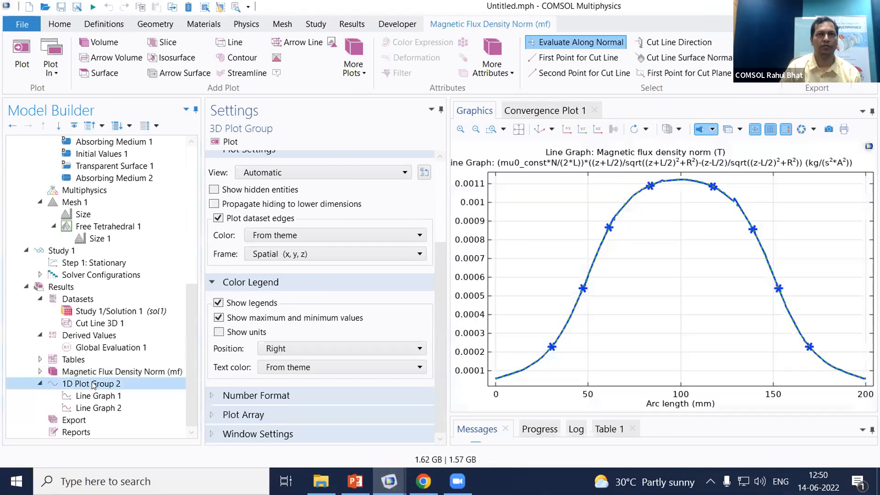
pyautogui.click(97, 395)
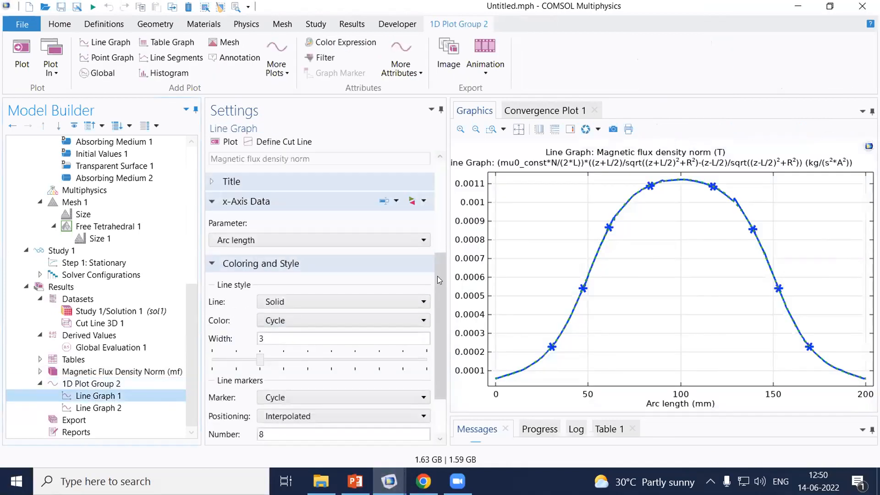
pyautogui.scroll(5, 439, 247)
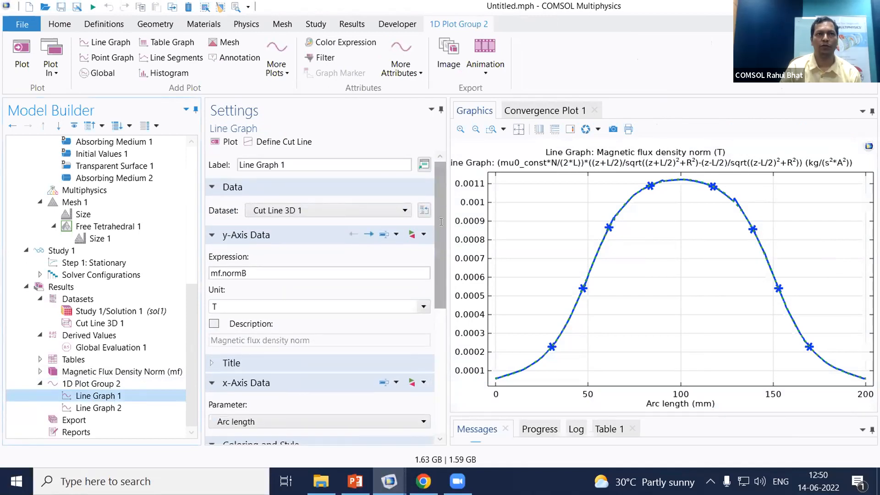
pyautogui.click(250, 271)
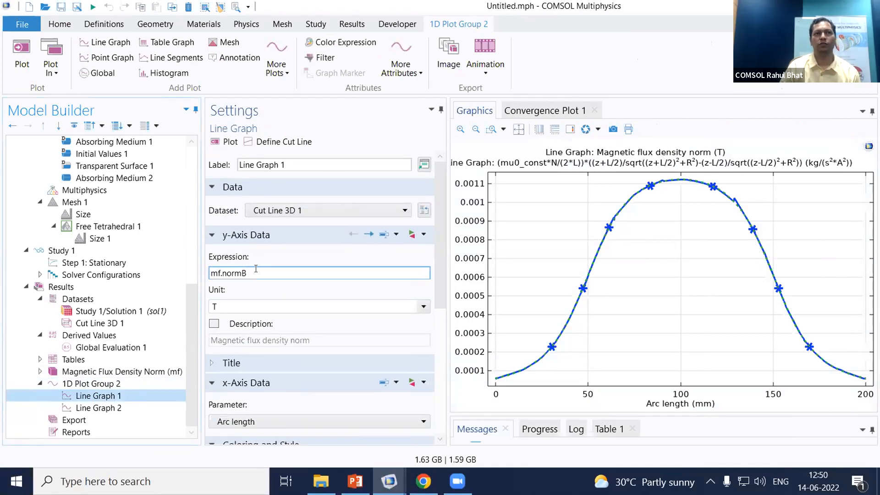
pyautogui.doubleClick(255, 272)
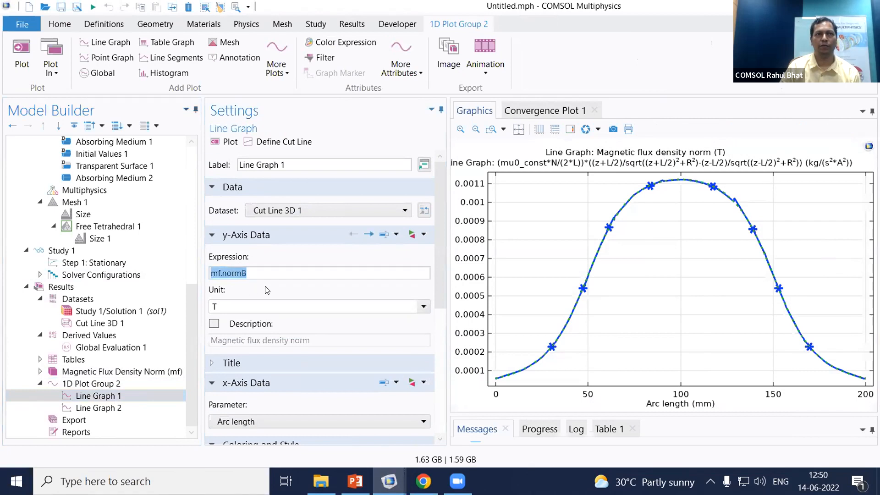
# Inspect the full analytical y-axis expression of Line Graph 2 from end to beginning.
pyautogui.click(108, 407)
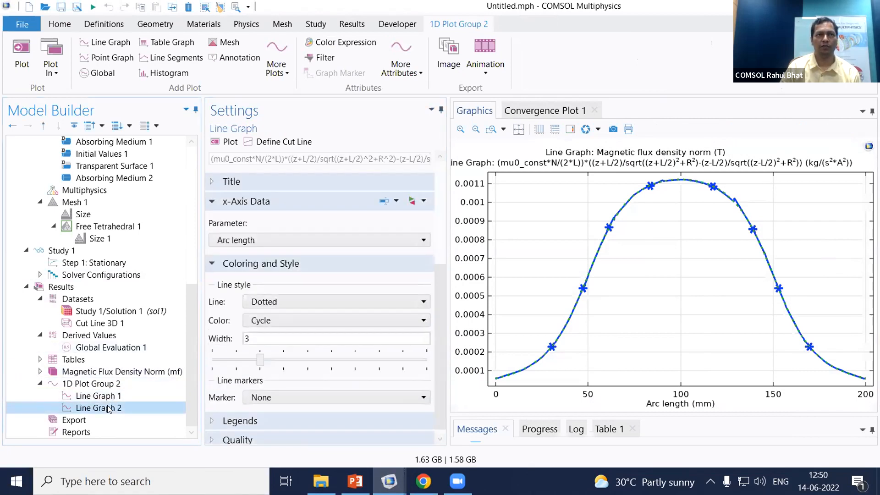
pyautogui.moveTo(439, 295); pyautogui.dragTo(443, 224)
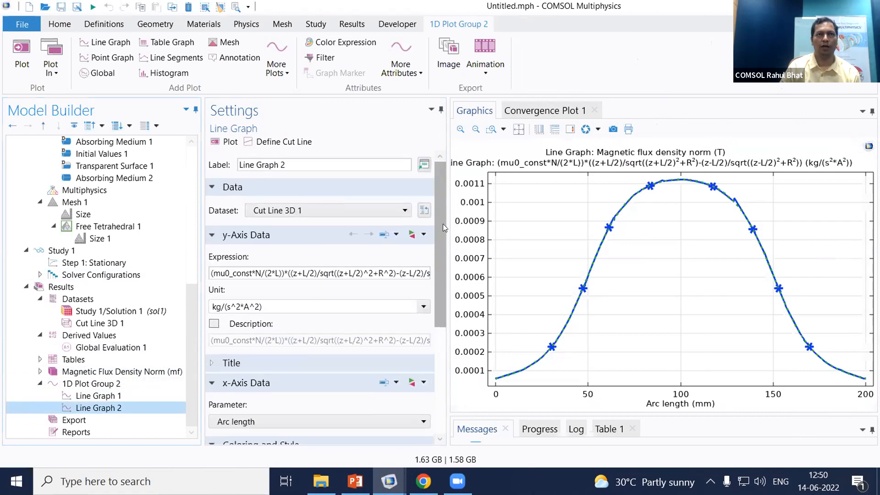
pyautogui.moveTo(229, 273); pyautogui.dragTo(464, 281)
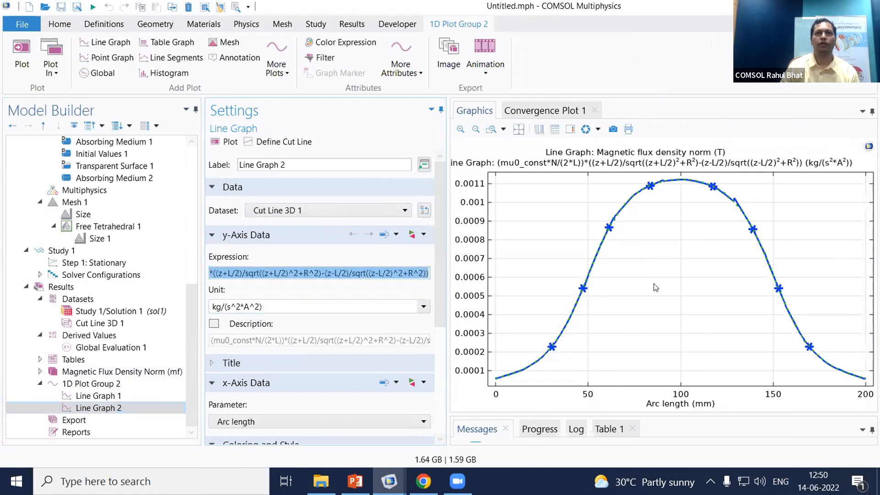
pyautogui.click(242, 273)
pyautogui.press('Left')
pyautogui.press('Left')
pyautogui.press('Left')
pyautogui.press('Left')
pyautogui.press('Left')
pyautogui.press('Left')
pyautogui.press('Left')
pyautogui.press('Left')
pyautogui.press('Left')
pyautogui.press('Left')
pyautogui.press('Left')
pyautogui.press('Left')
pyautogui.press('Left')
pyautogui.press('Left')
pyautogui.press('Left')
pyautogui.press('Left')
pyautogui.press('Left')
pyautogui.press('Left')
pyautogui.press('Left')
pyautogui.press('Left')
pyautogui.press('Left')
pyautogui.press('Left')
pyautogui.press('Left')
pyautogui.press('Left')
pyautogui.press('Left')
pyautogui.press('Left')
pyautogui.press('Left')
pyautogui.press('Left')
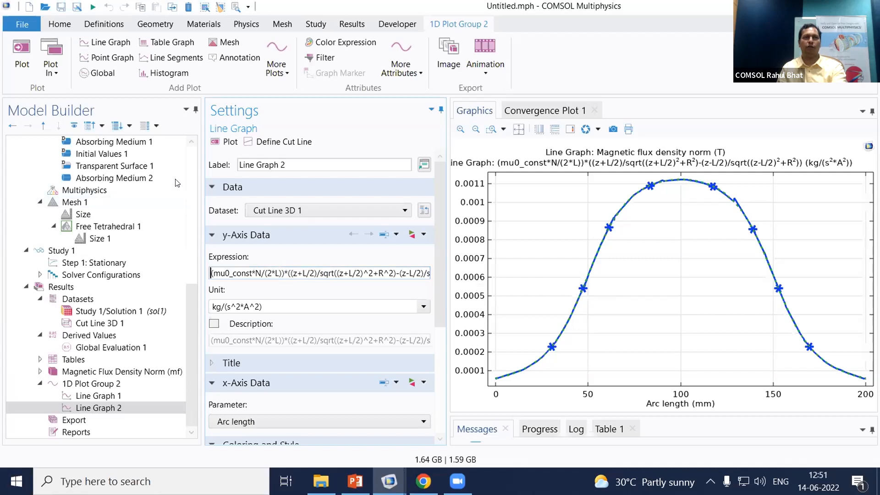
# Check the definitions in Parameters 1, and return to Line Graph 2 to examine where its expression uses those parameters.
pyautogui.scroll(10, 116, 175)
pyautogui.click(102, 165)
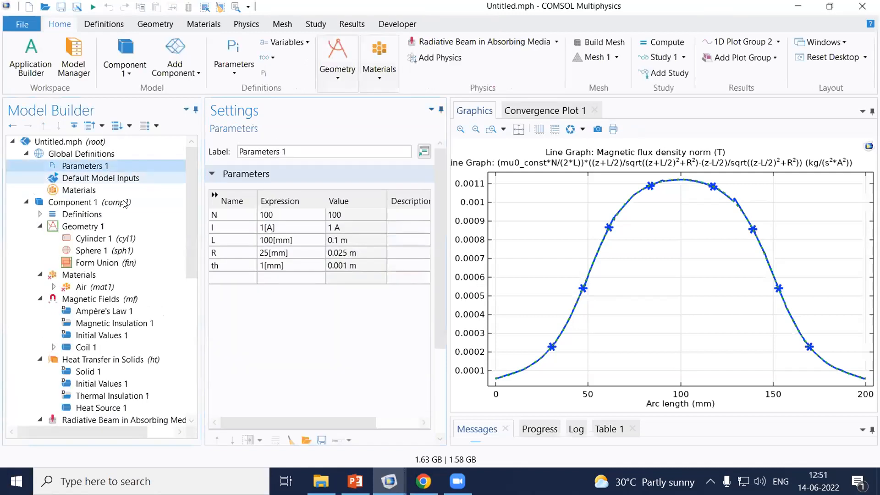
pyautogui.scroll(-8, 113, 324)
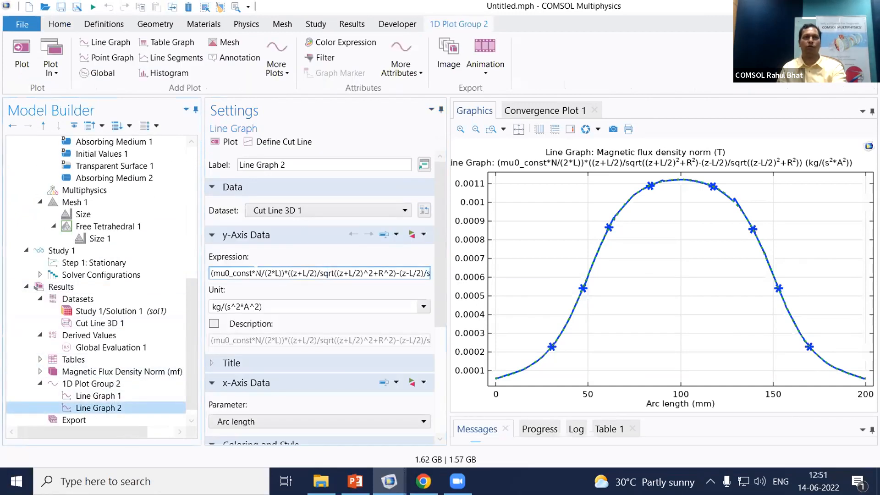
pyautogui.moveTo(261, 272); pyautogui.dragTo(251, 272)
pyautogui.click(290, 270)
pyautogui.click(296, 271)
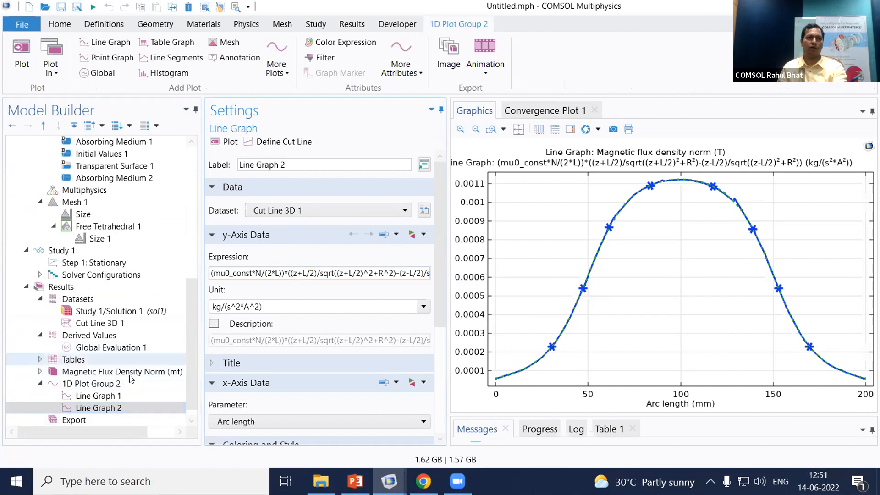
# Set the x-axis data of Line Graph 1 to an expression and enter z as that expression.
pyautogui.click(96, 396)
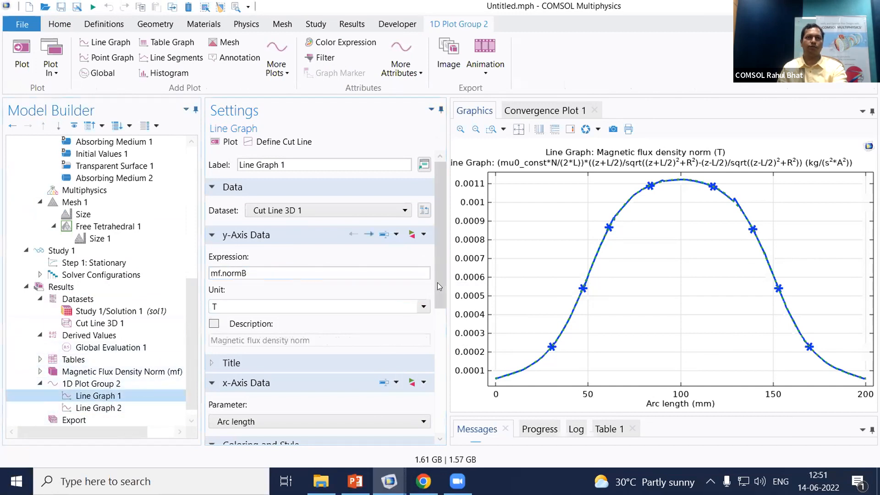
pyautogui.scroll(-5, 242, 208)
pyautogui.click(242, 192)
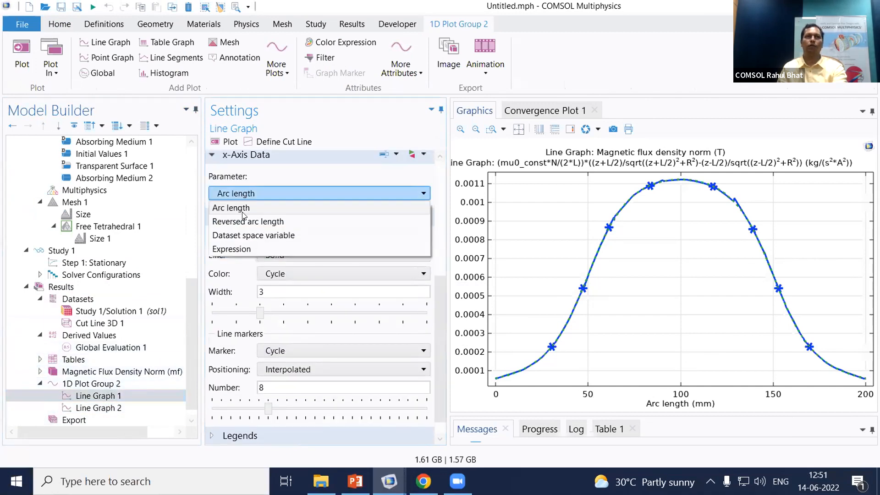
pyautogui.click(238, 249)
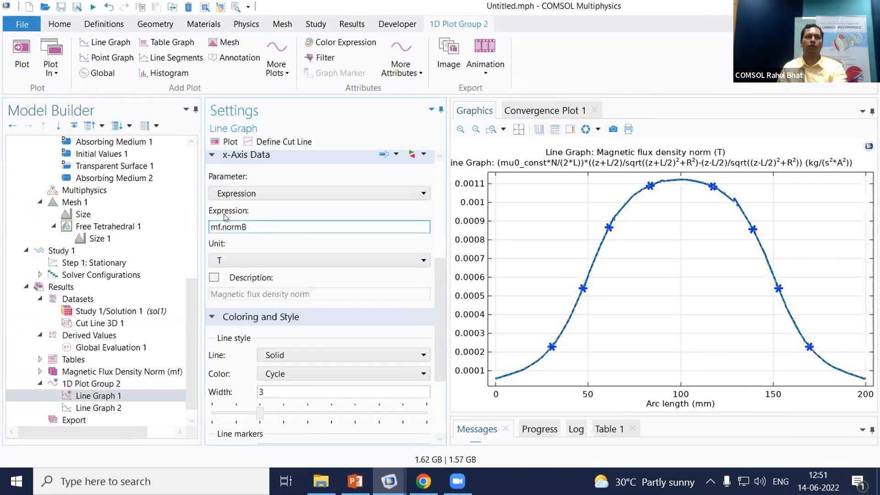
pyautogui.hotkey('ctrl', 'a')
pyautogui.write('z')
pyautogui.click(82, 399)
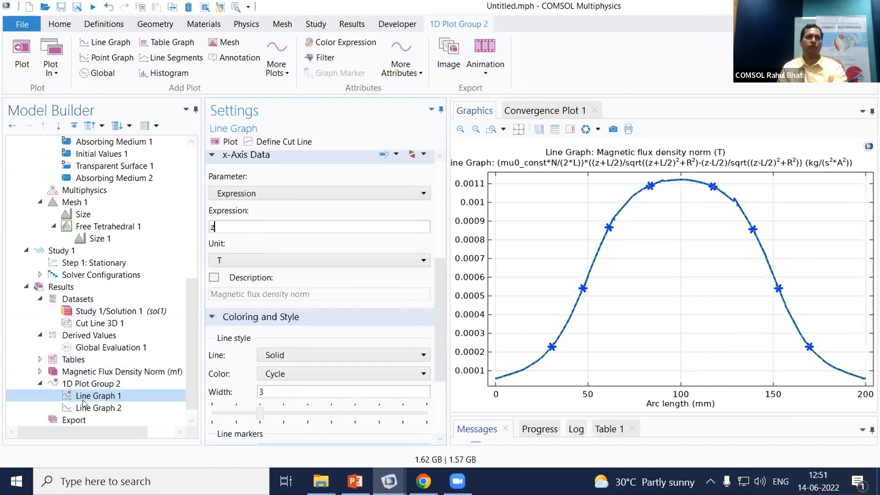
# Set the x-axis data of Line Graph 2 to the expression z and replot the comparison.
pyautogui.click(87, 407)
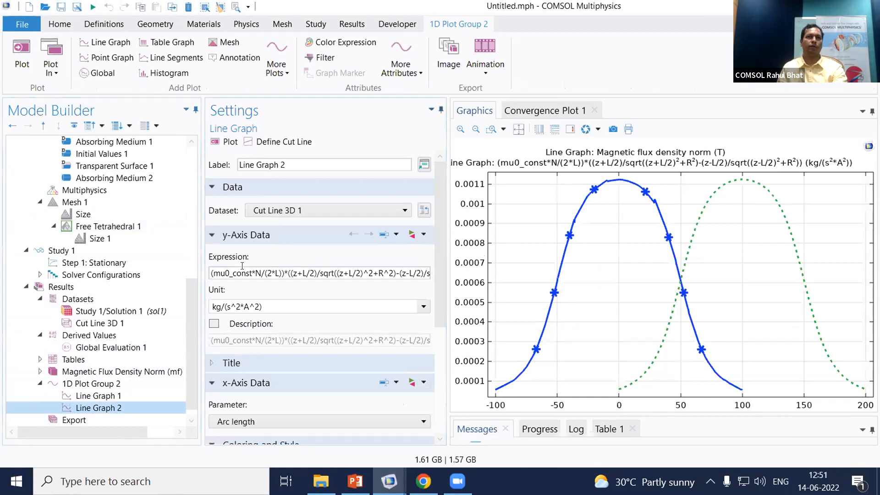
pyautogui.moveTo(441, 321); pyautogui.dragTo(442, 401)
pyautogui.click(275, 285)
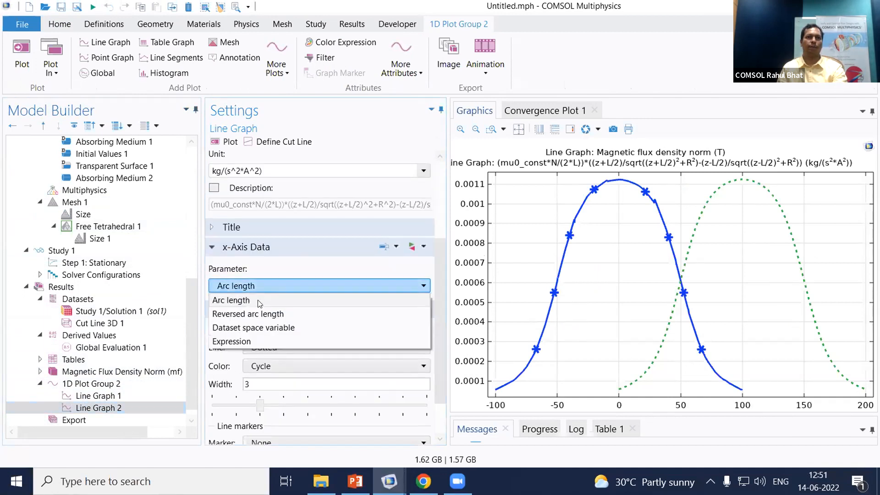
pyautogui.click(241, 342)
pyautogui.doubleClick(239, 317)
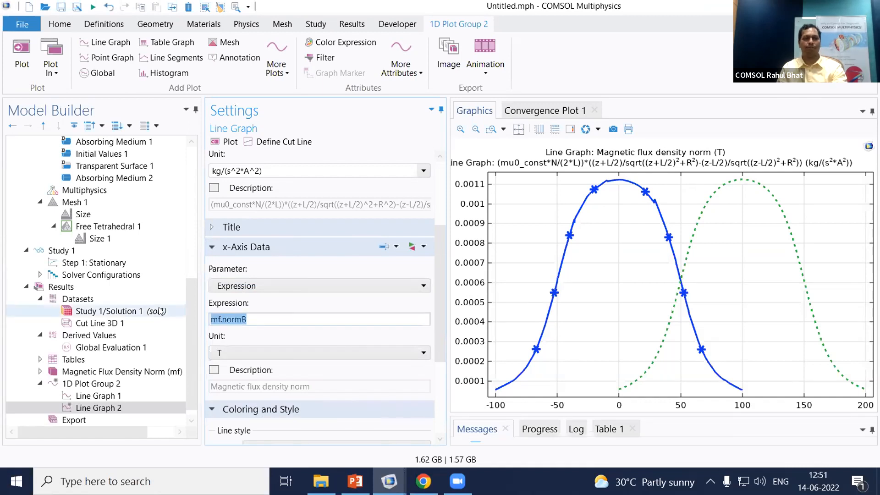
pyautogui.write('z')
pyautogui.click(225, 142)
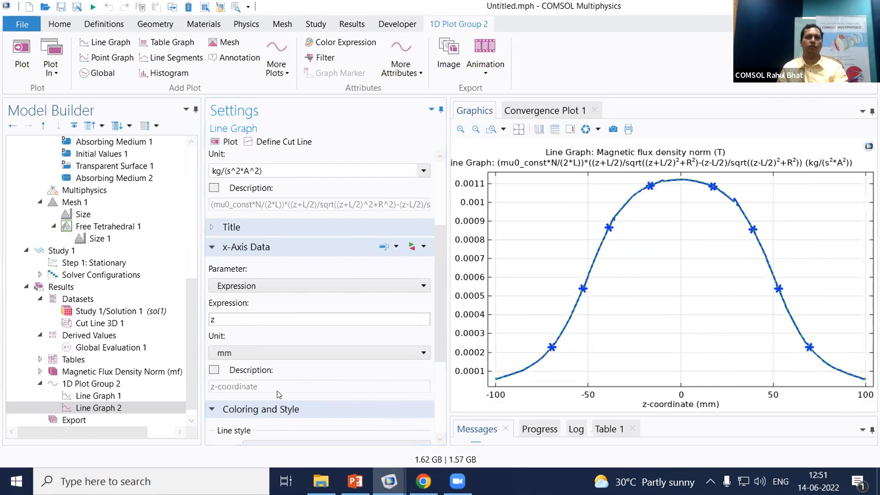
pyautogui.scroll(4, 441, 275)
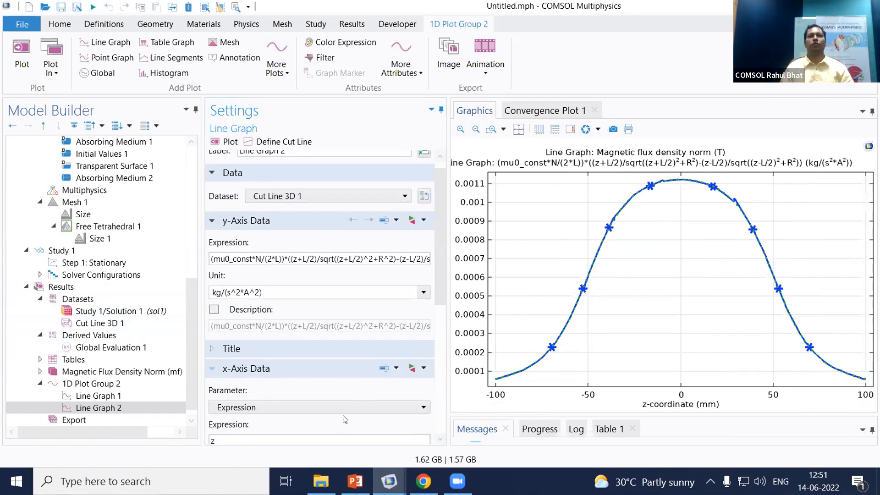
# Switch to Chrome and search the COMSOL Blog for "post processing" instead of "meshing".
pyautogui.click(436, 479)
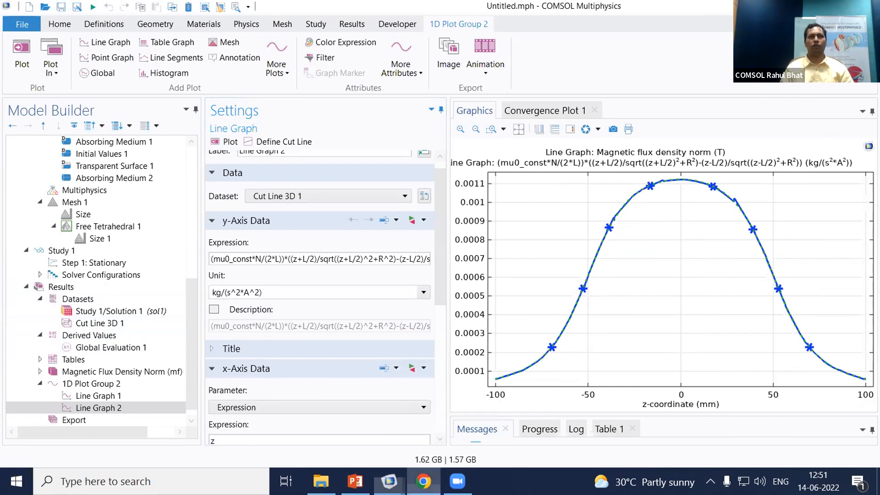
pyautogui.scroll(5, 664, 247)
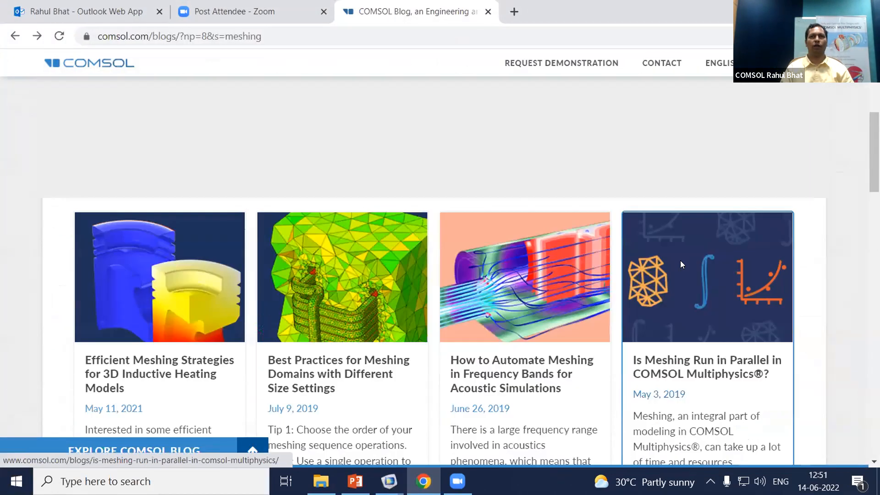
pyautogui.scroll(5, 663, 246)
pyautogui.scroll(-4, 556, 178)
pyautogui.moveTo(597, 172); pyautogui.dragTo(654, 193)
pyautogui.hotkey('ctrl', 'a')
pyautogui.scroll(-1, 654, 190)
pyautogui.scroll(2, 655, 189)
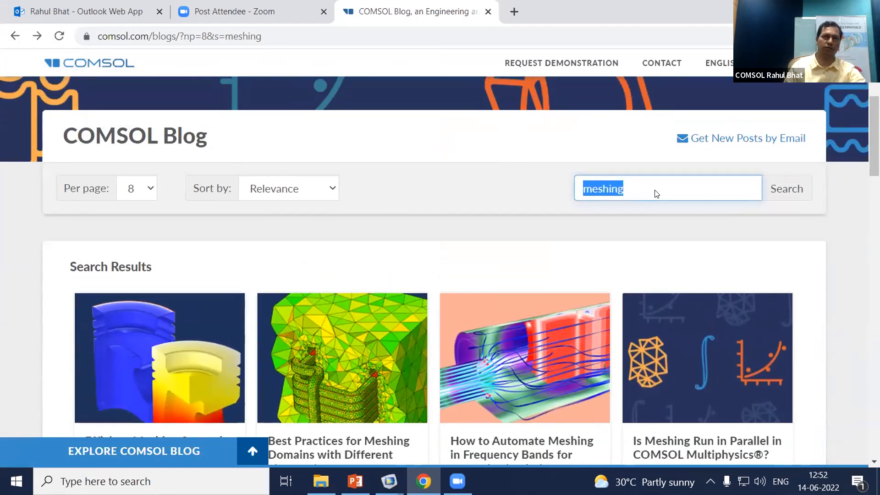
pyautogui.write('post pro')
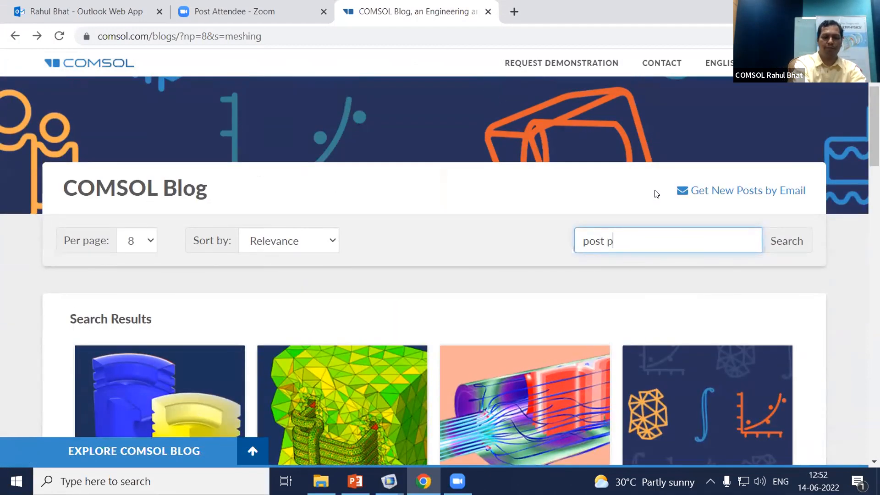
pyautogui.write('cessing')
pyautogui.press('Return')
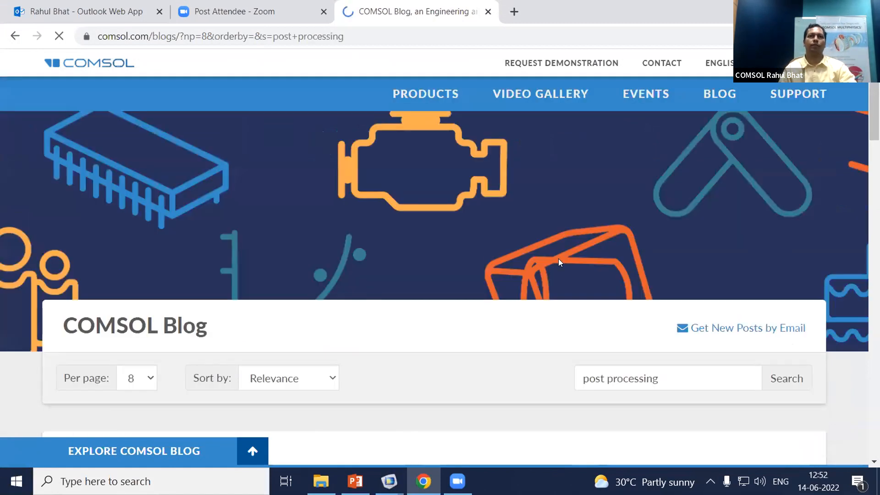
# Look through the blog articles found on post processing.
pyautogui.scroll(-5, 486, 255)
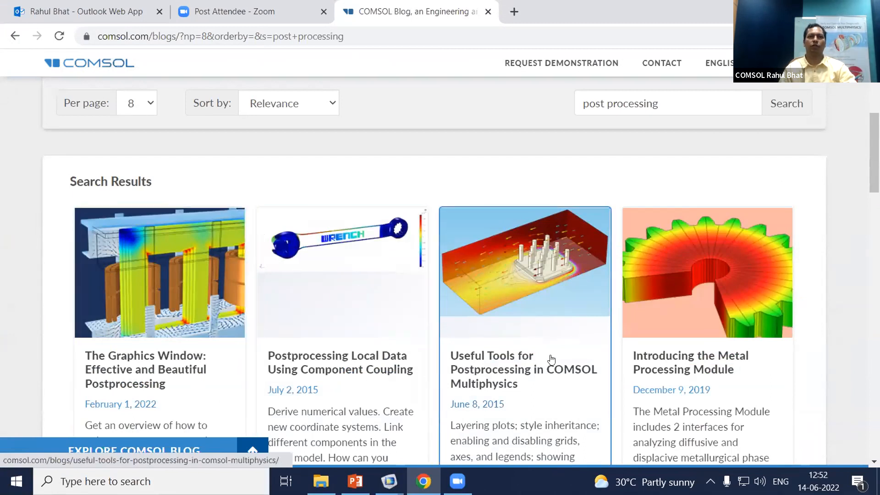
pyautogui.scroll(-6, 551, 359)
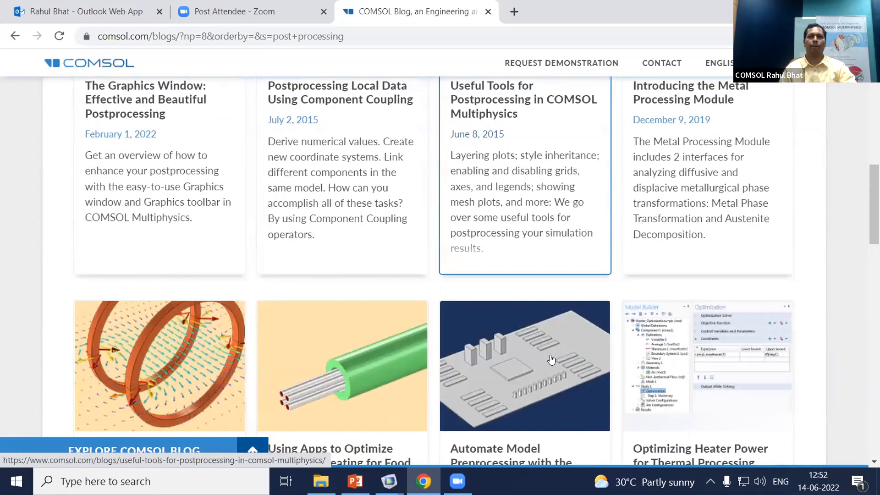
pyautogui.scroll(-5, 551, 358)
pyautogui.scroll(3, 551, 360)
pyautogui.scroll(10, 551, 359)
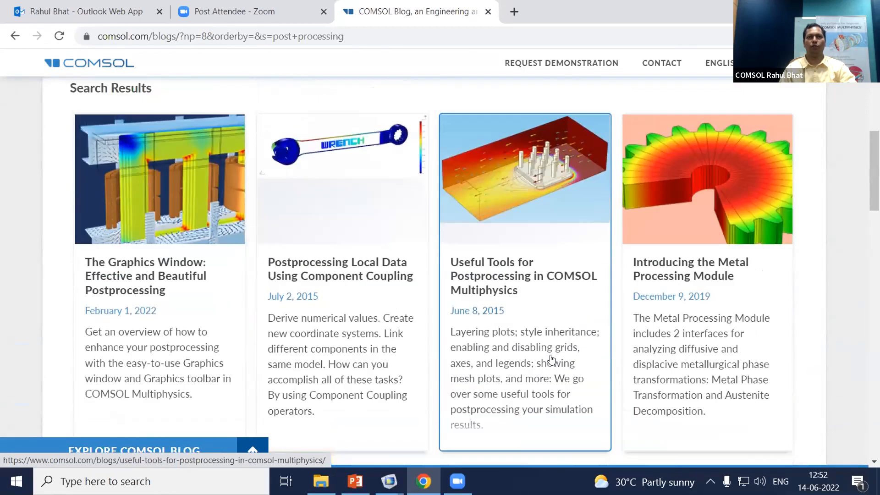
pyautogui.scroll(-3, 569, 63)
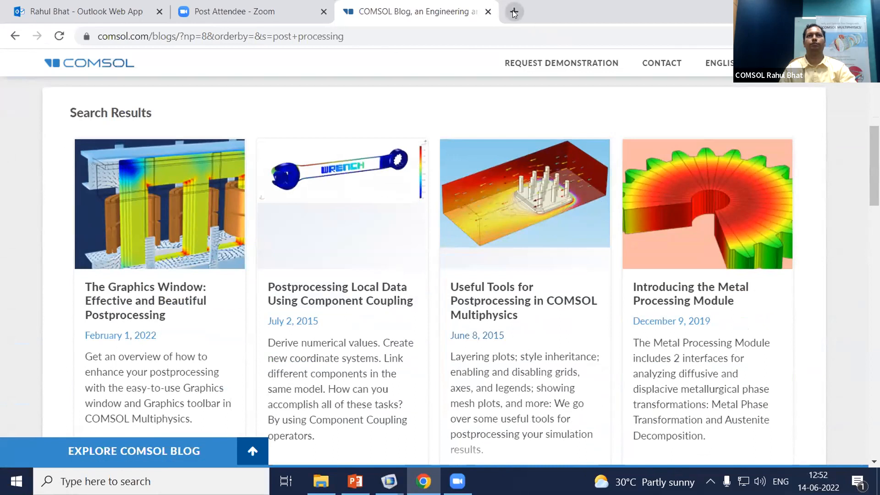
# Search Google for "comsol post processing" in a new browser tab.
pyautogui.click(513, 11)
pyautogui.write('comsol ')
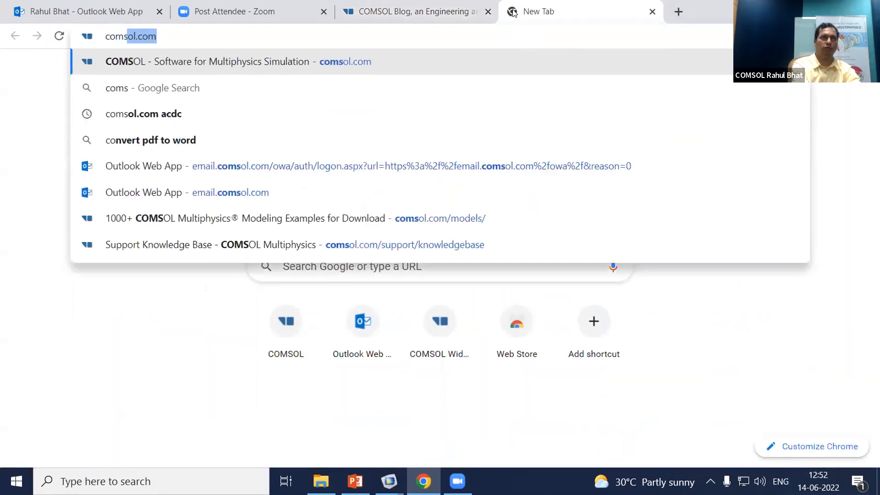
pyautogui.write('pr')
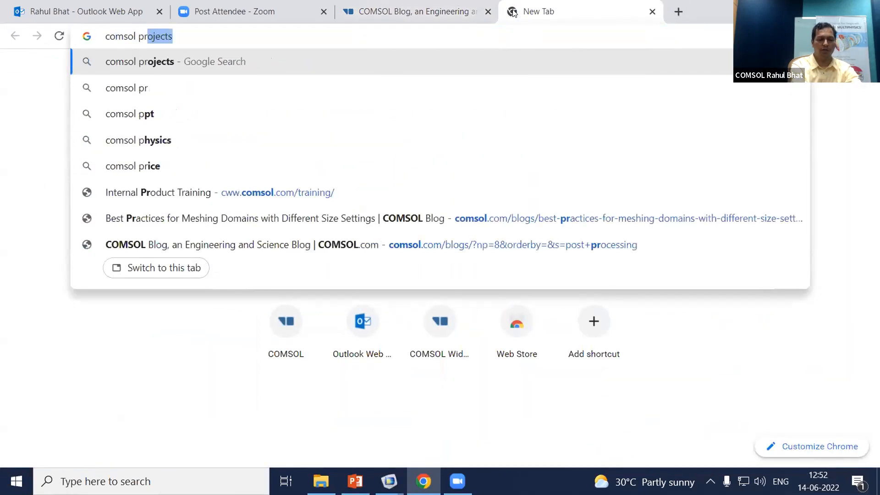
pyautogui.write('ocessing')
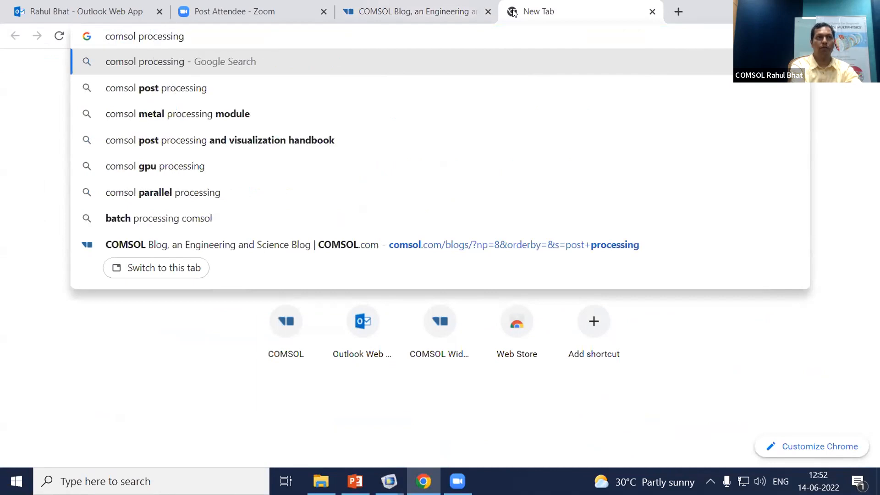
pyautogui.press('Down')
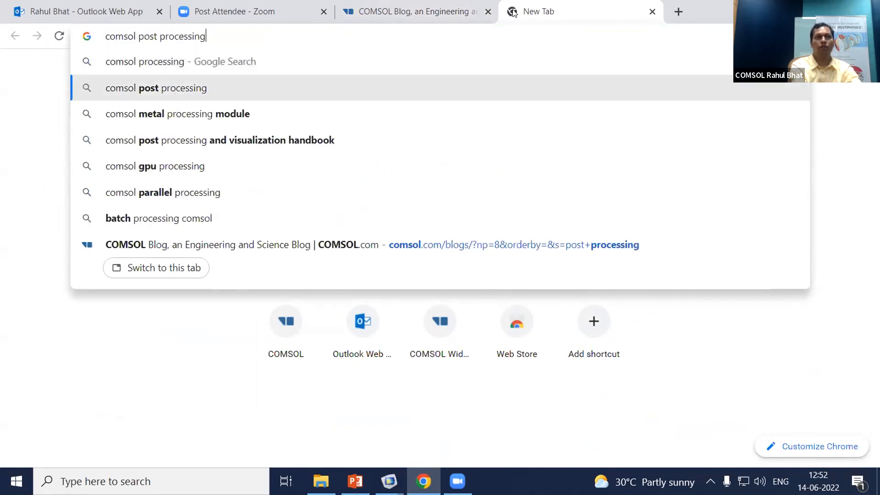
pyautogui.press('Return')
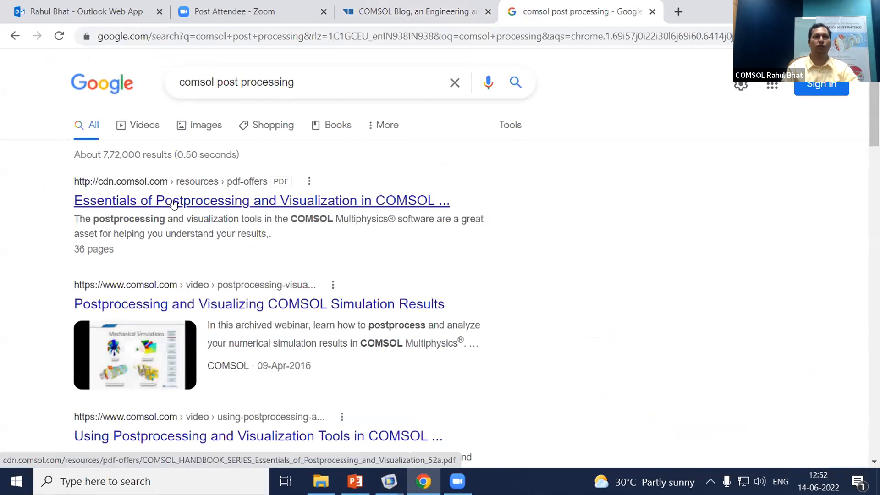
# Open the Essentials of Postprocessing and Visualization handbook PDF, skim its pages through the Derived Values section, and return to the search results.
pyautogui.click(173, 204)
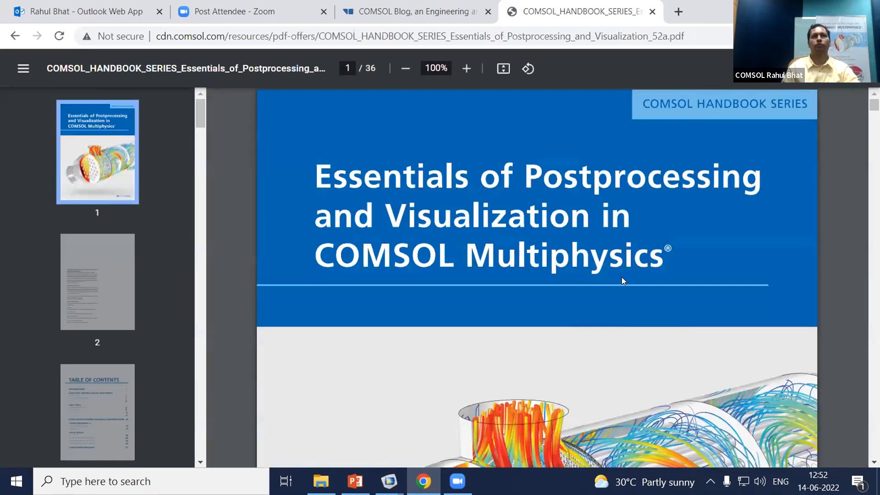
pyautogui.scroll(-2, 624, 281)
pyautogui.scroll(-20, 624, 280)
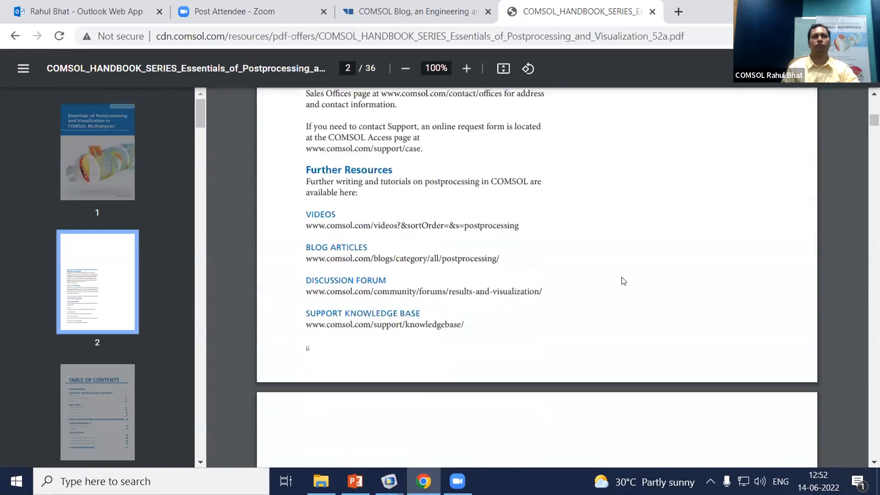
pyautogui.scroll(-15, 623, 280)
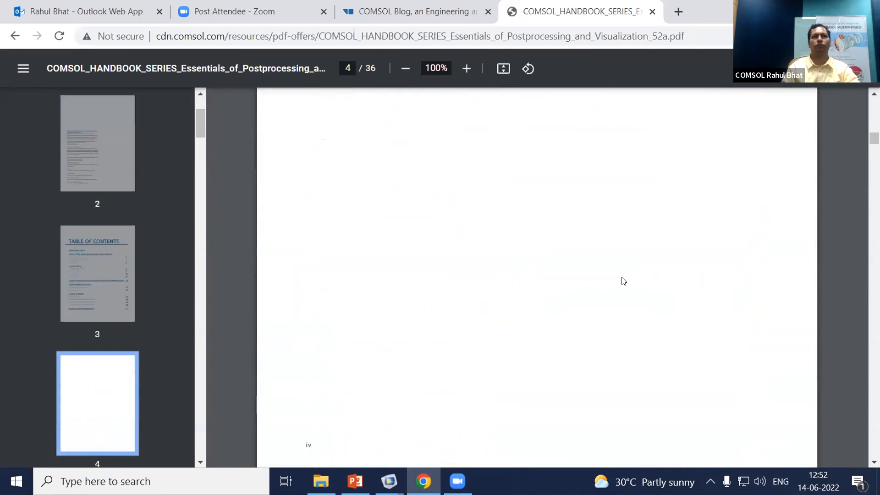
pyautogui.scroll(-7, 623, 280)
pyautogui.scroll(-20, 623, 281)
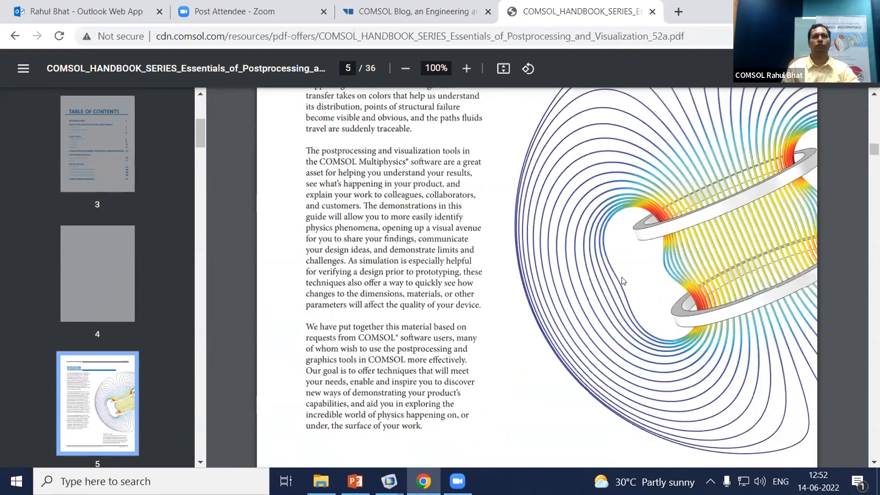
pyautogui.scroll(-20, 621, 277)
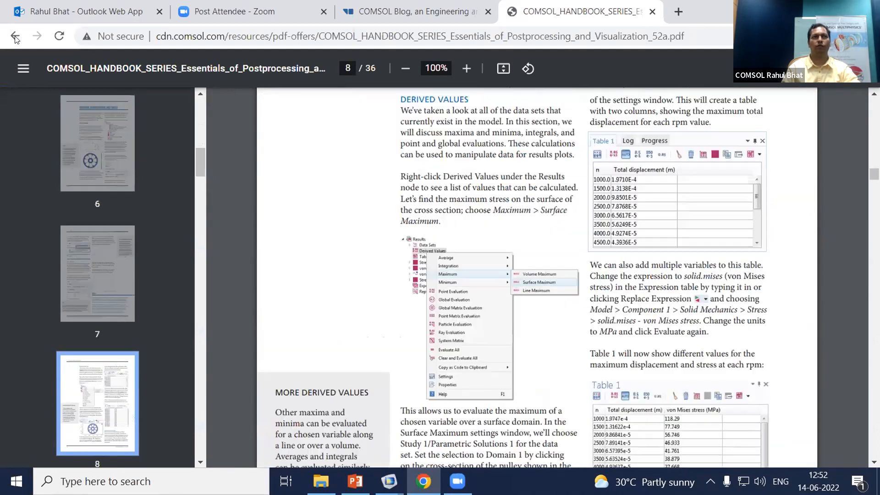
pyautogui.click(15, 36)
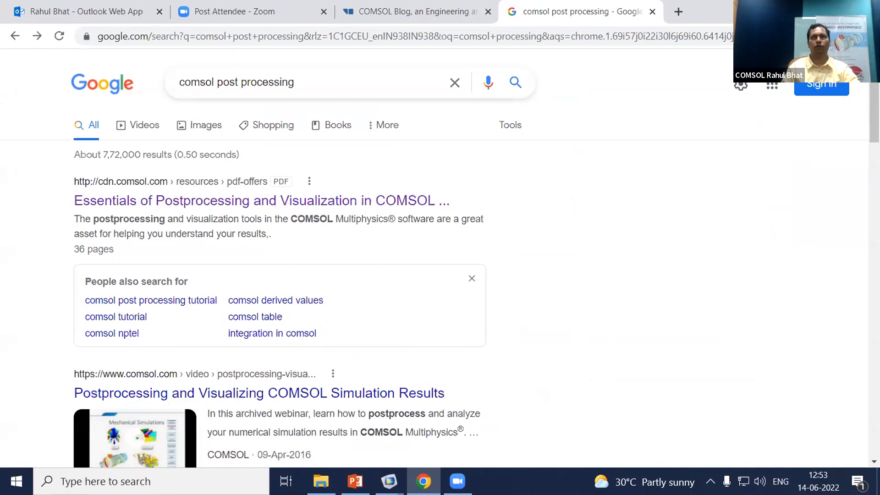
# Check the COMSOL Multiphysics plot briefly, return to the COMSOL Blog in Chrome, and open the Learning Center from the page footer.
pyautogui.hotkey('alt', 'Tab')
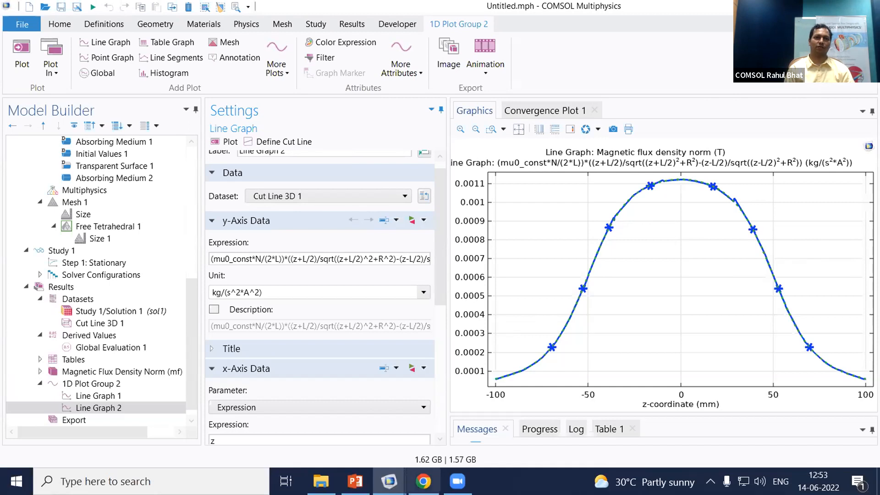
pyautogui.click(423, 481)
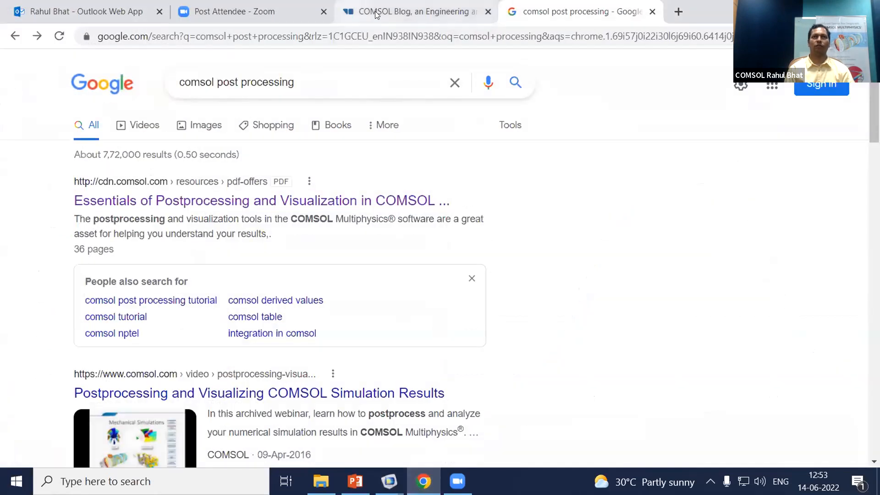
pyautogui.click(392, 13)
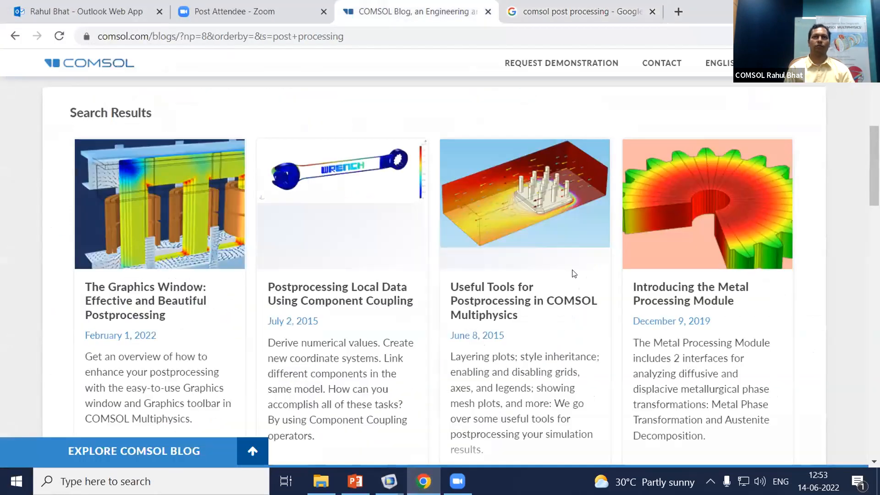
pyautogui.scroll(-15, 572, 273)
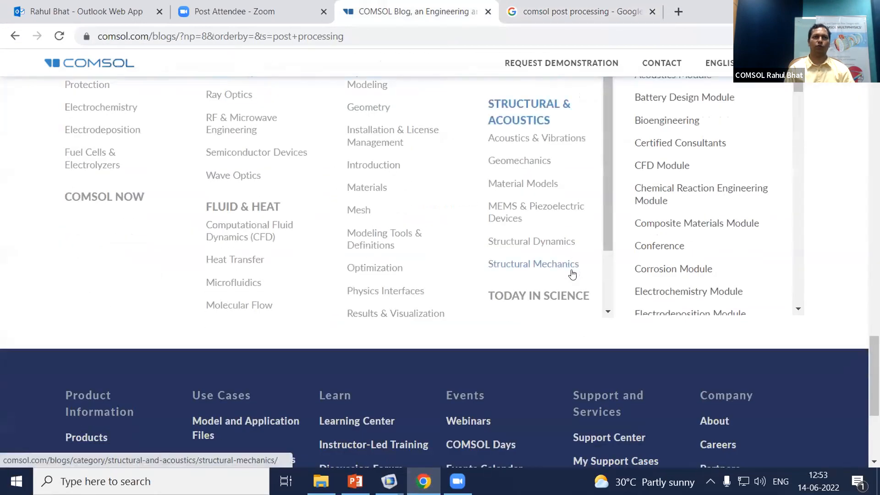
pyautogui.scroll(-2, 572, 273)
pyautogui.scroll(-4, 497, 312)
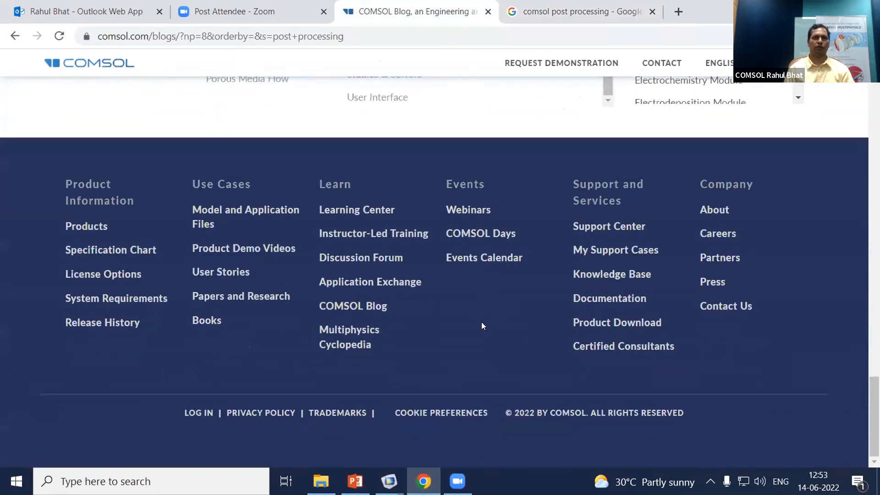
pyautogui.scroll(1, 481, 323)
pyautogui.click(337, 278)
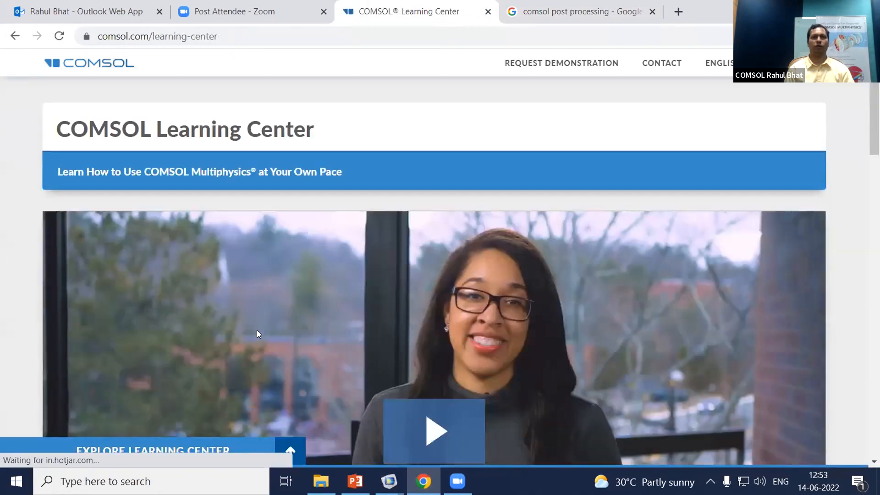
# Examine the Learning Center page, including the series description, the video playlist and the topic index from Introduction to Application Builder.
pyautogui.scroll(-10, 256, 330)
pyautogui.scroll(-2, 256, 331)
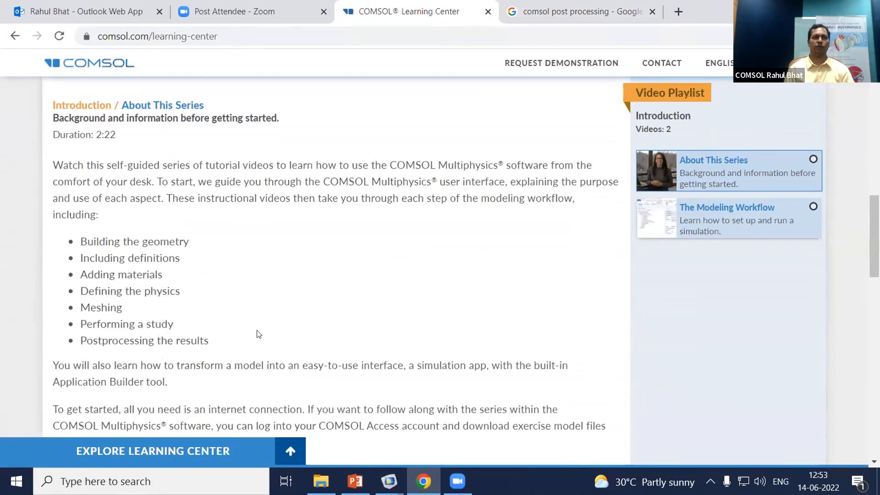
pyautogui.scroll(-12, 136, 256)
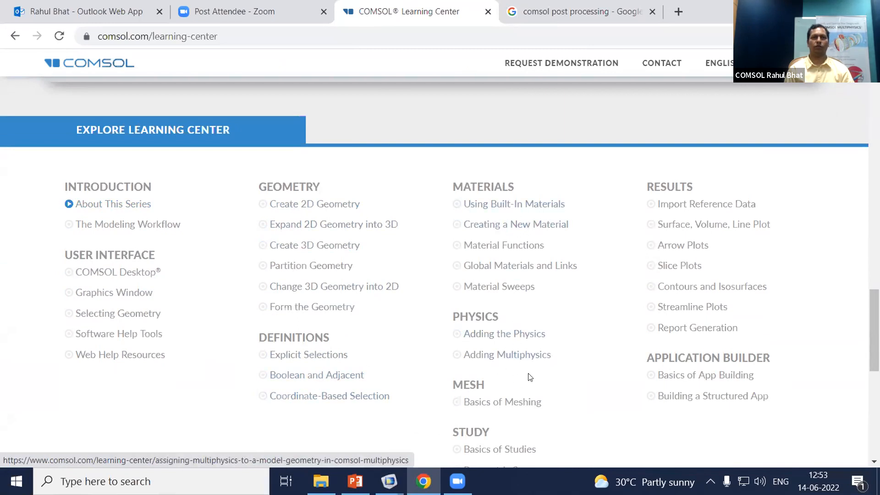
pyautogui.scroll(7, 527, 294)
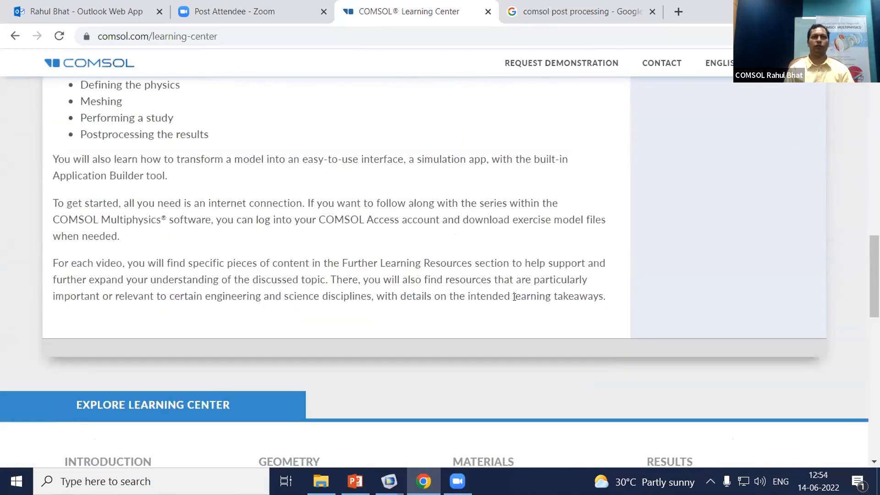
pyautogui.scroll(5, 514, 297)
pyautogui.scroll(5, 459, 326)
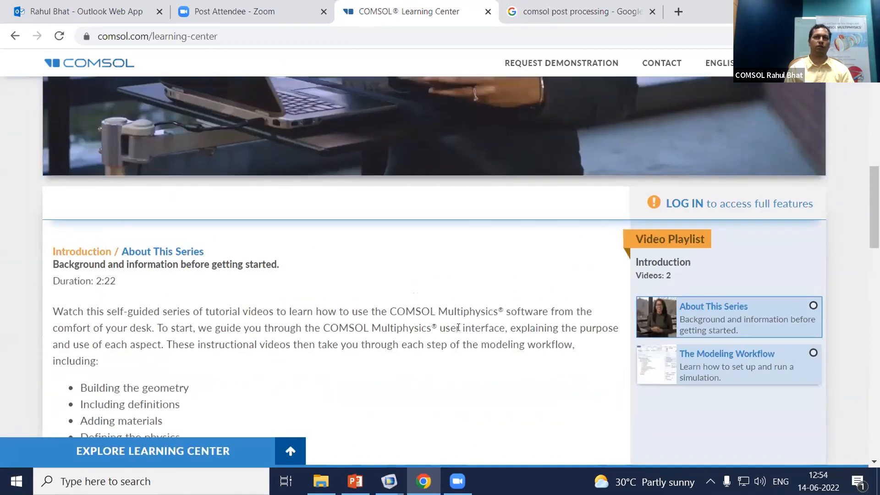
pyautogui.scroll(-7, 460, 329)
pyautogui.scroll(-15, 459, 332)
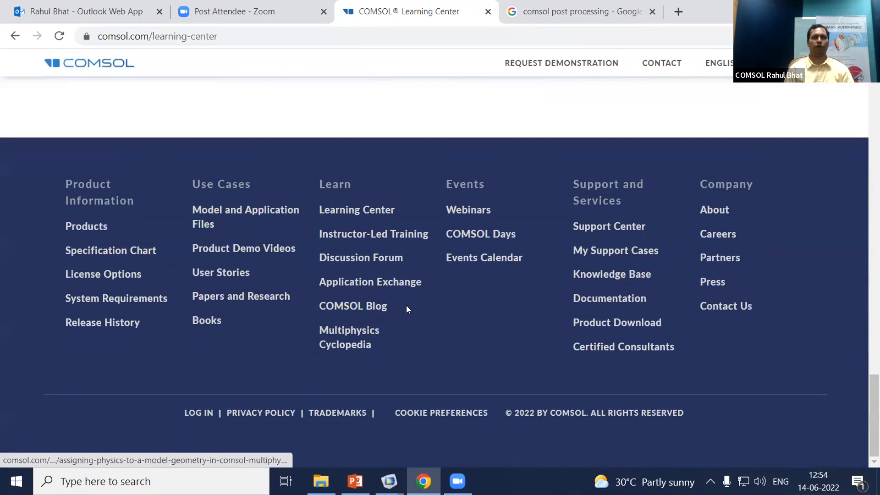
# Open the Model and Application Files gallery from the site footer and look through the tutorial models listed by popularity.
pyautogui.scroll(2, 406, 306)
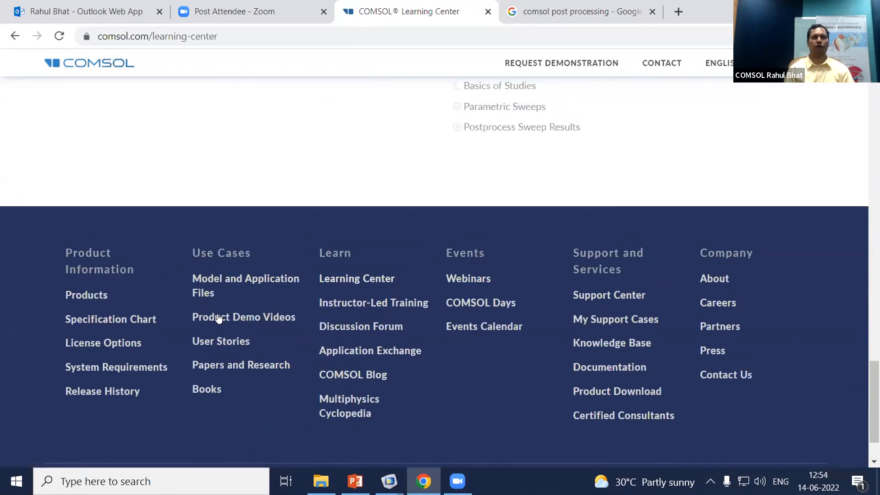
pyautogui.click(221, 280)
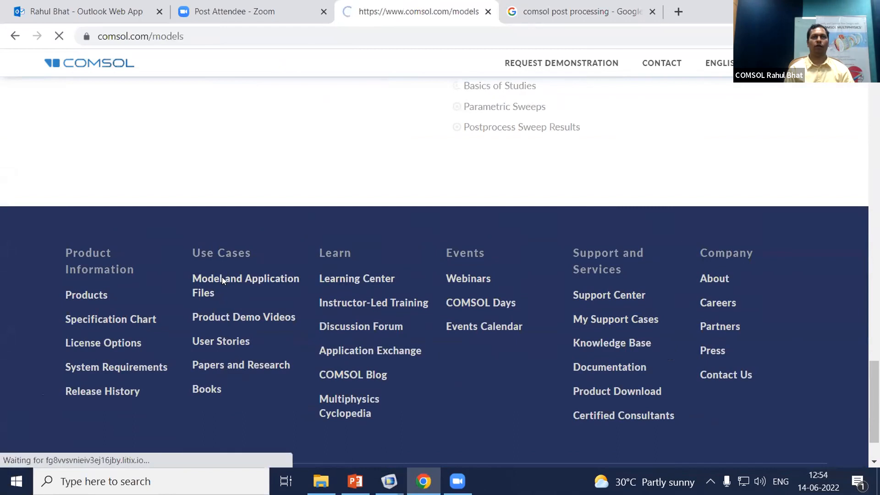
pyautogui.scroll(-5, 448, 360)
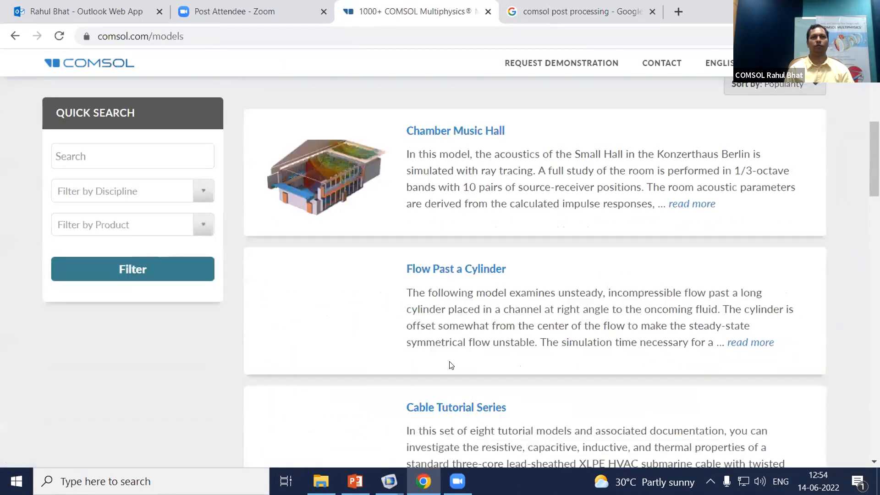
pyautogui.scroll(3, 451, 365)
pyautogui.scroll(-4, 449, 362)
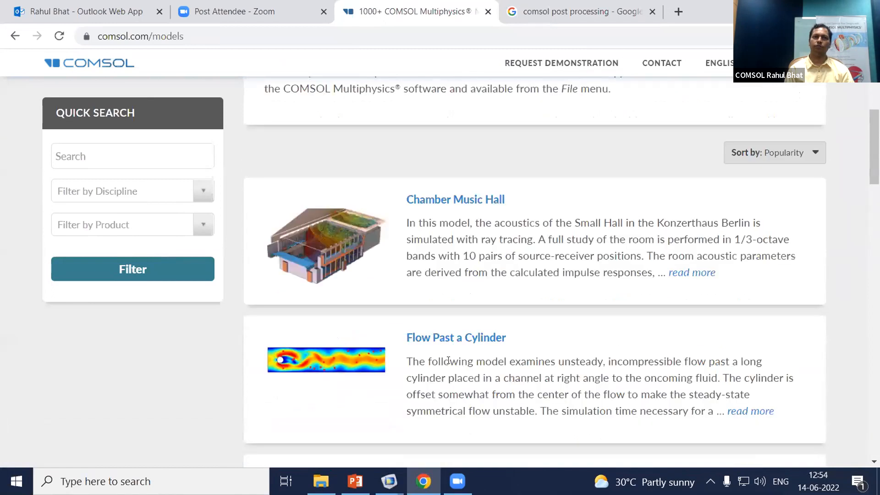
pyautogui.scroll(-2, 448, 360)
pyautogui.scroll(4, 454, 351)
pyautogui.scroll(-10, 453, 353)
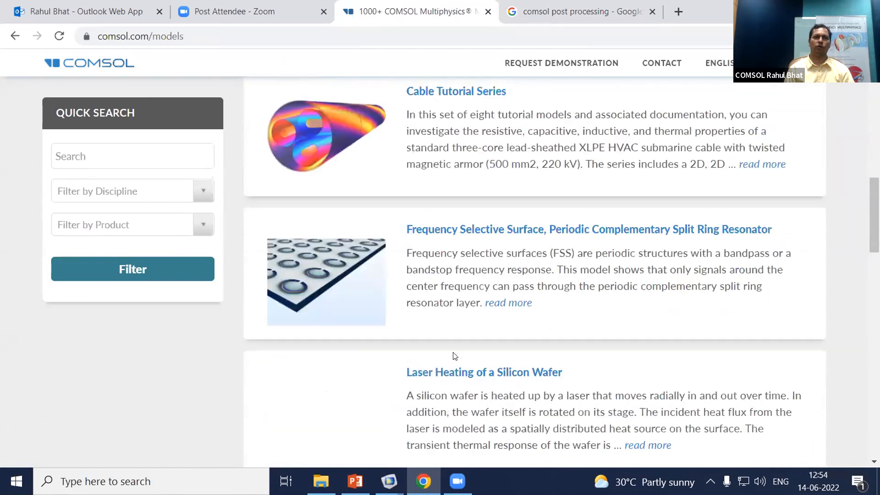
pyautogui.scroll(-4, 455, 356)
pyautogui.scroll(-4, 454, 356)
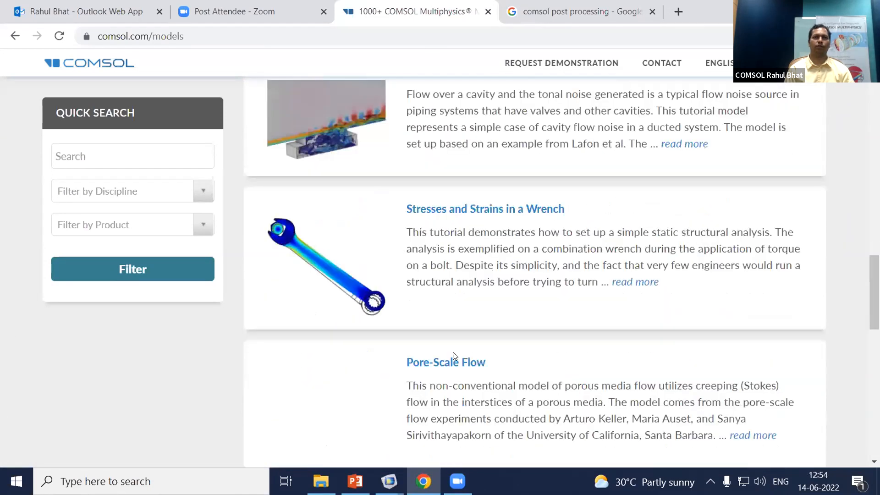
pyautogui.scroll(-4, 453, 352)
pyautogui.scroll(-5, 640, 426)
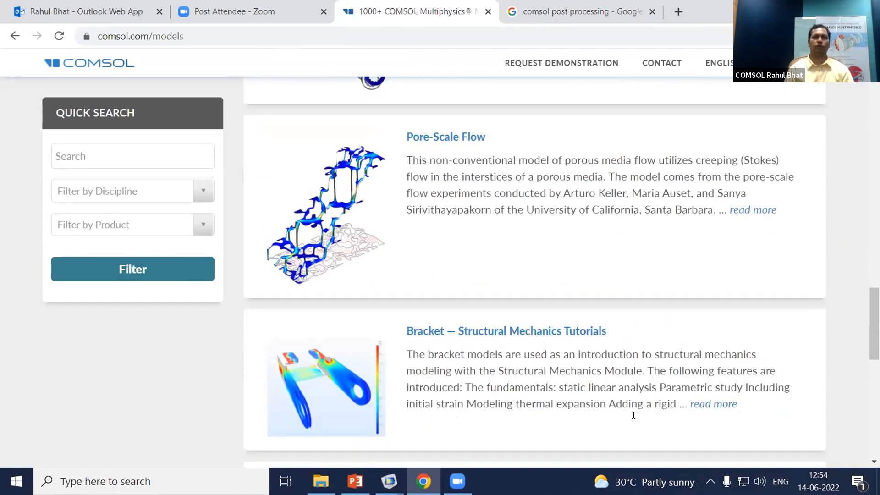
pyautogui.scroll(10, 632, 417)
pyautogui.scroll(12, 616, 427)
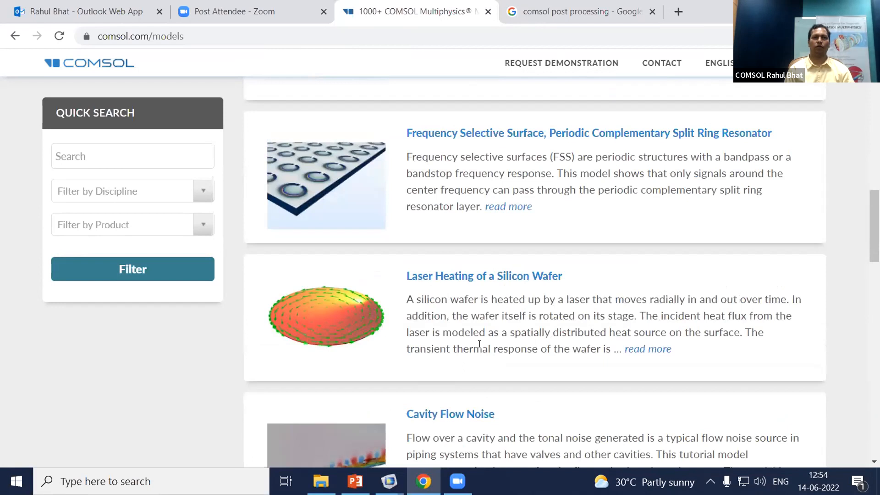
# Open the Cable Tutorial Series model page and show its downloadable application files for COMSOL 6.0.
pyautogui.click(636, 338)
pyautogui.scroll(-10, 448, 303)
pyautogui.scroll(-3, 446, 308)
pyautogui.click(448, 314)
pyautogui.scroll(-3, 448, 313)
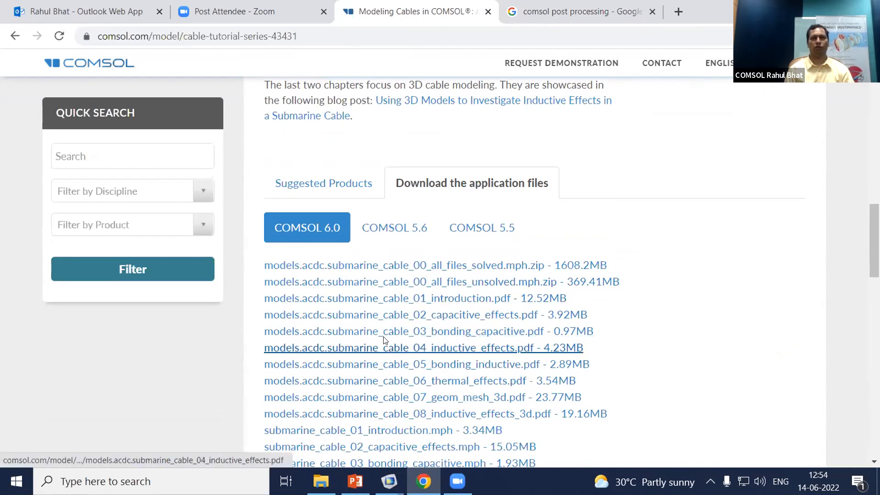
# Review the Cable Tutorial Series description, related blog posts and full list of PDF, MPH, parameter and animation files.
pyautogui.scroll(10, 425, 303)
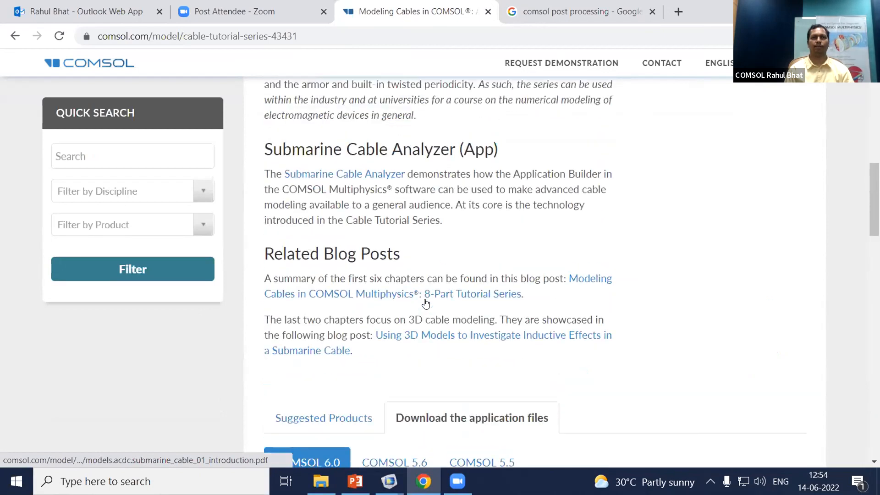
pyautogui.scroll(4, 425, 302)
pyautogui.scroll(-5, 54, 75)
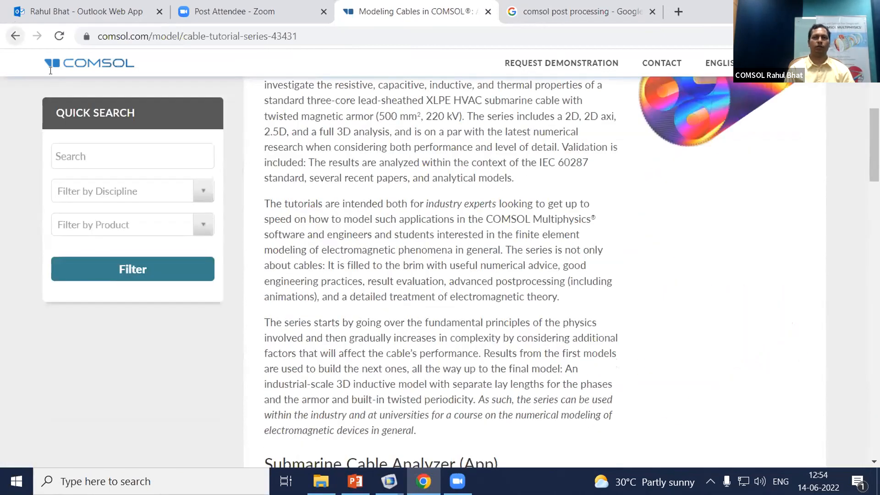
pyautogui.scroll(-10, 523, 301)
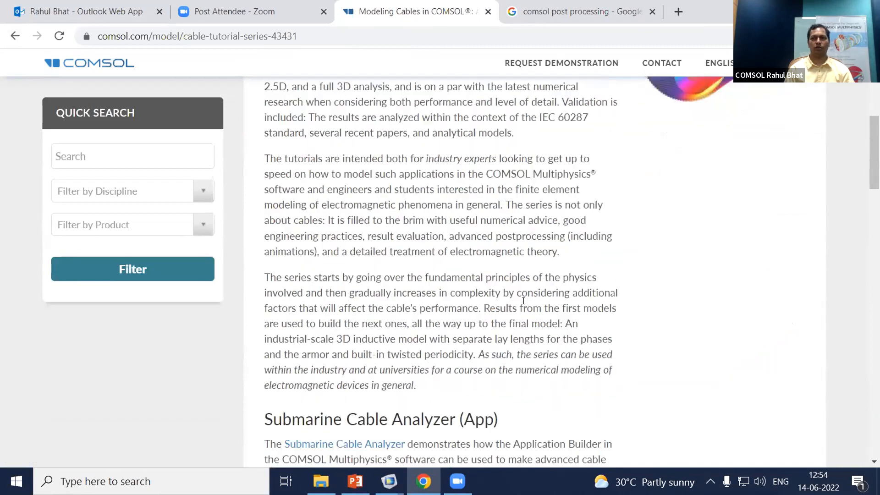
pyautogui.scroll(-15, 523, 300)
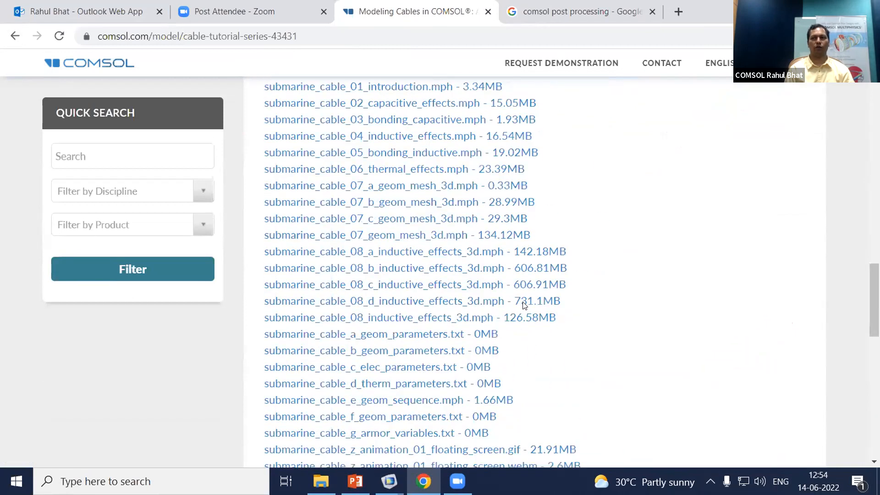
pyautogui.scroll(-5, 523, 306)
pyautogui.scroll(15, 130, 197)
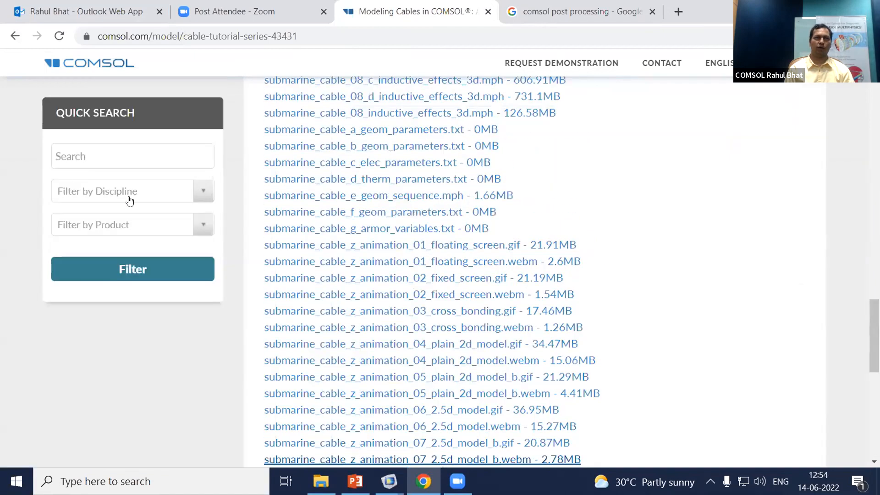
pyautogui.scroll(15, 130, 200)
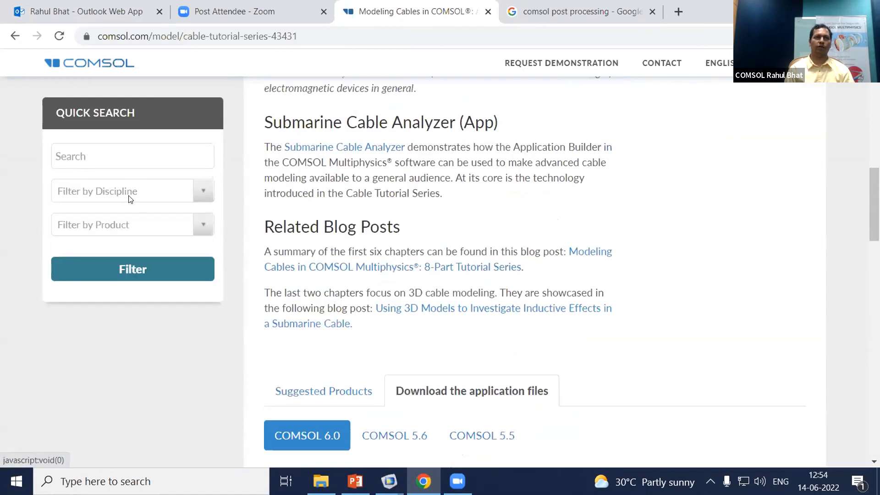
pyautogui.scroll(3, 141, 167)
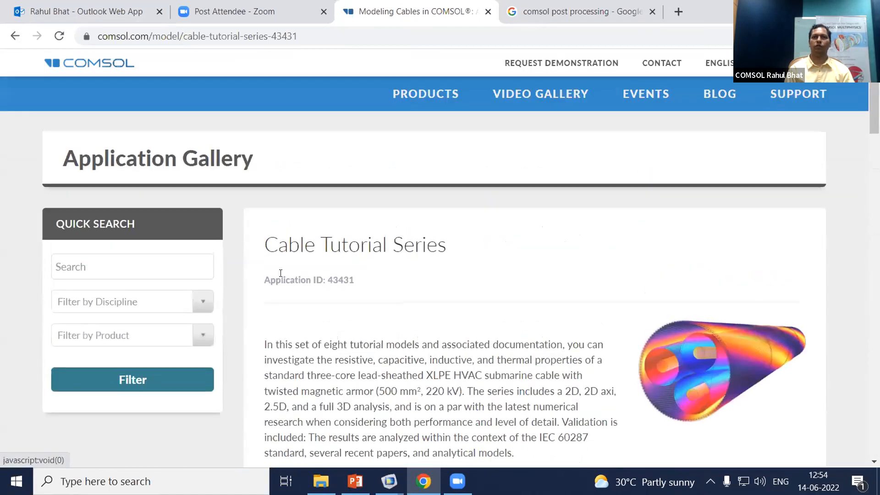
# Return to the Application Gallery overview and search its models for "motor".
pyautogui.click(142, 158)
pyautogui.scroll(-3, 394, 295)
pyautogui.scroll(-2, 359, 340)
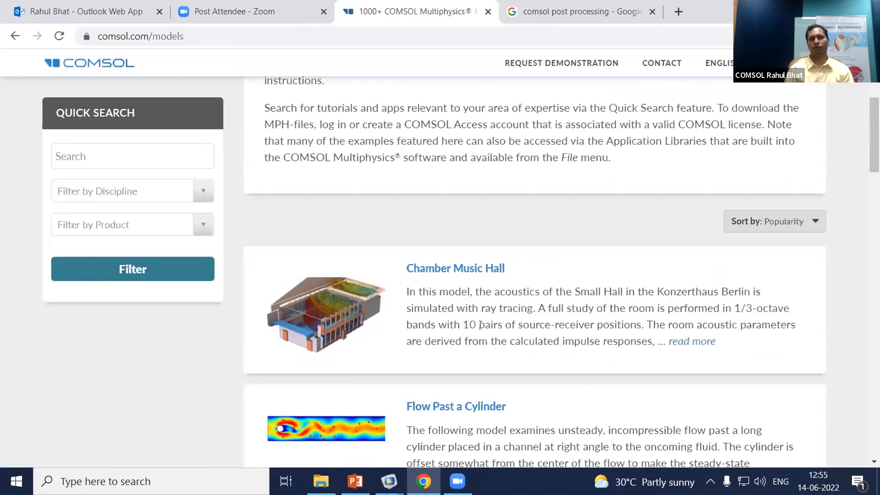
pyautogui.scroll(-2, 481, 328)
pyautogui.scroll(-2, 481, 328)
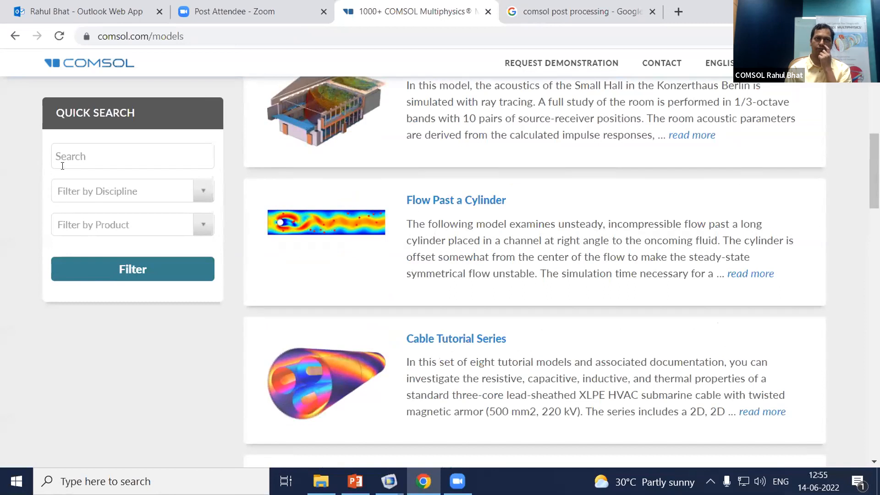
pyautogui.click(76, 157)
pyautogui.write('motor')
pyautogui.press('Return')
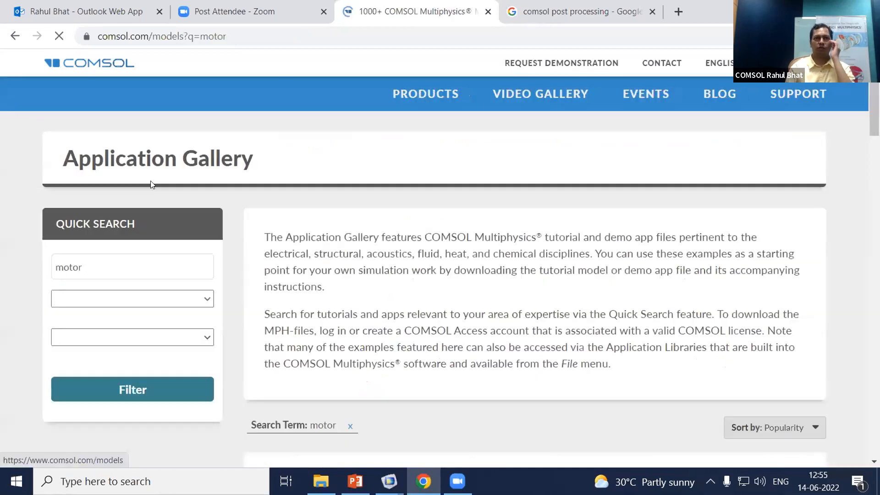
# Look through the motor models found and open the Permanent Magnet Motor 2D page to view its suggested products.
pyautogui.scroll(-7, 467, 359)
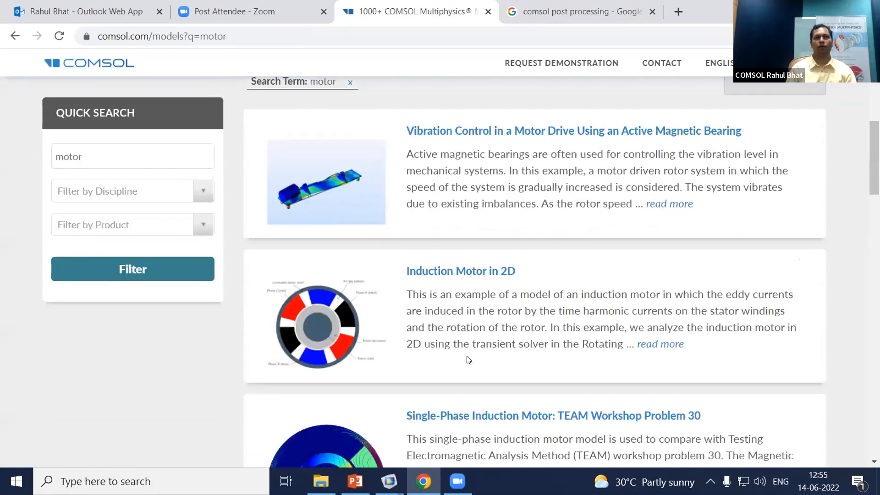
pyautogui.scroll(-7, 468, 359)
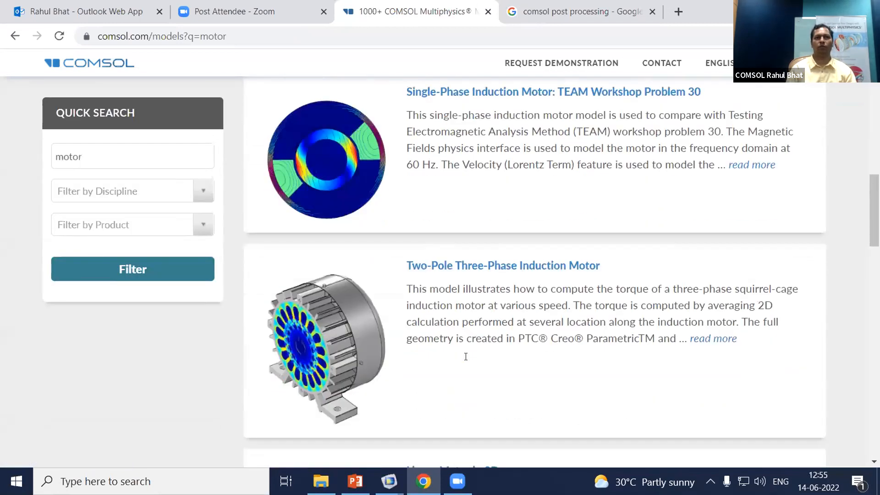
pyautogui.scroll(-9, 466, 356)
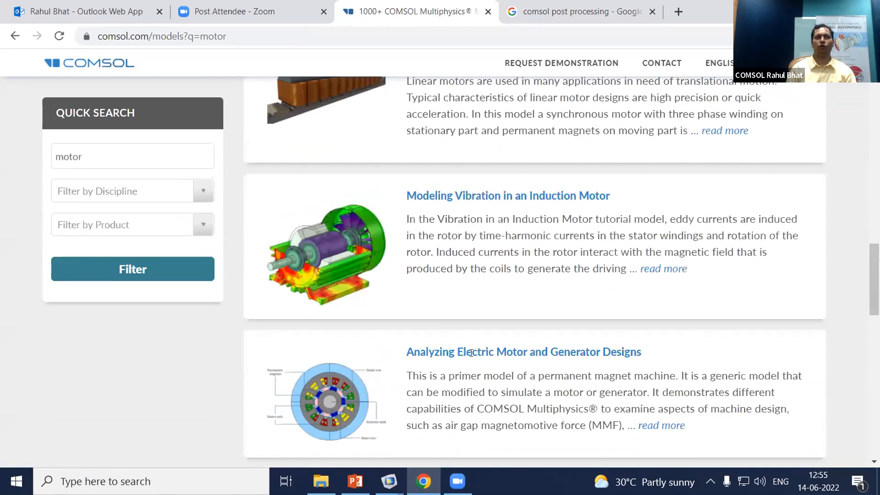
pyautogui.scroll(-3, 470, 353)
pyautogui.scroll(3, 440, 355)
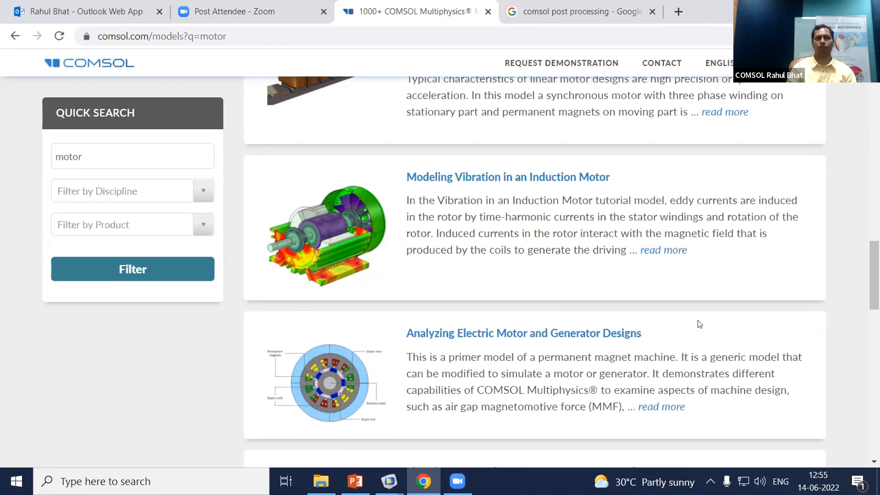
pyautogui.scroll(-10, 707, 303)
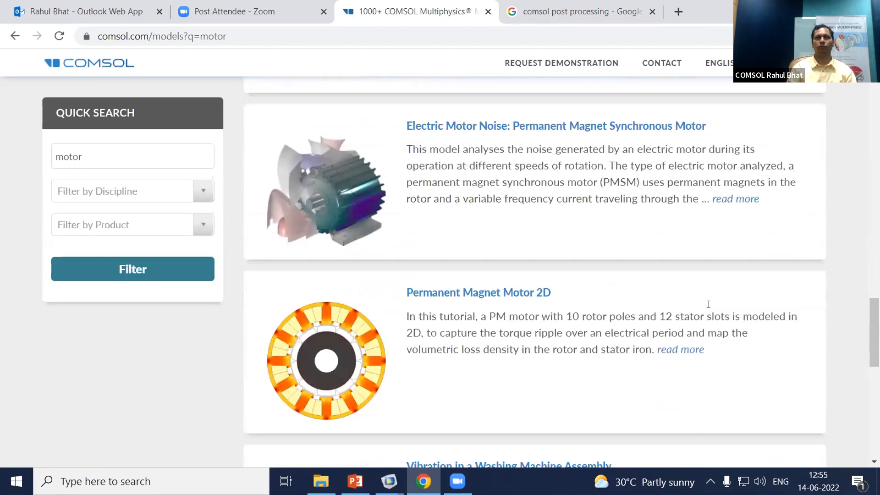
pyautogui.scroll(2, 709, 307)
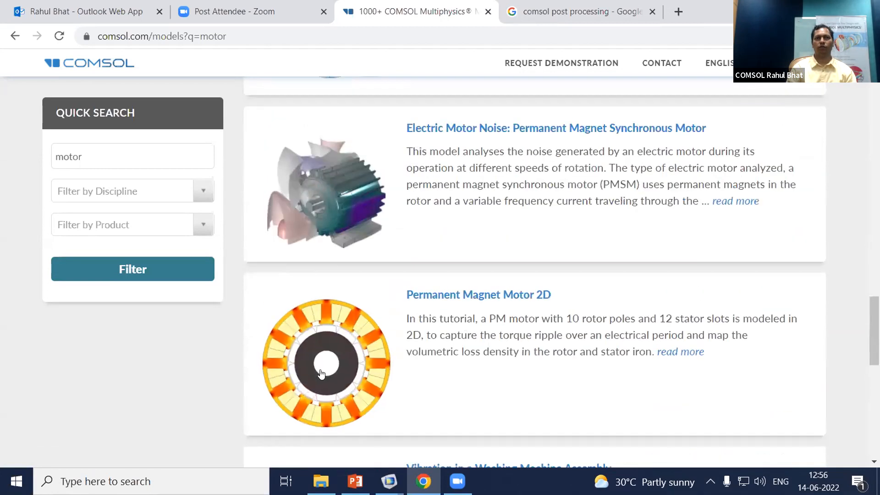
pyautogui.click(439, 294)
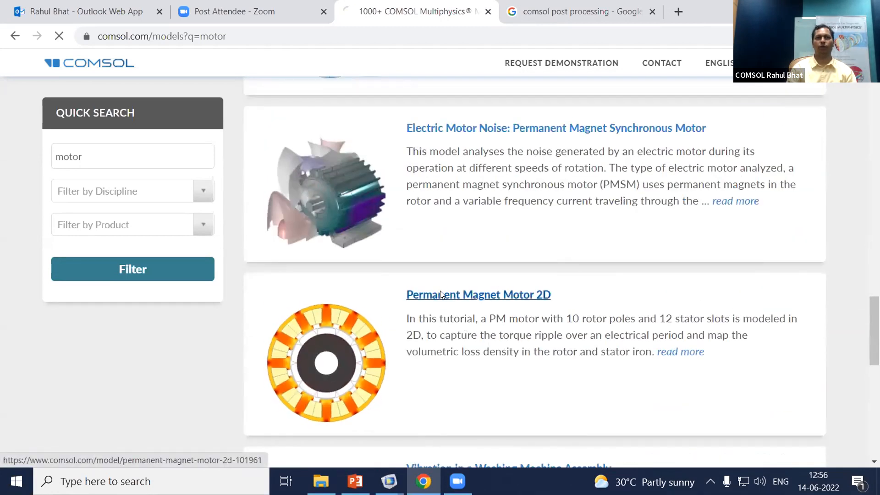
pyautogui.scroll(-3, 715, 265)
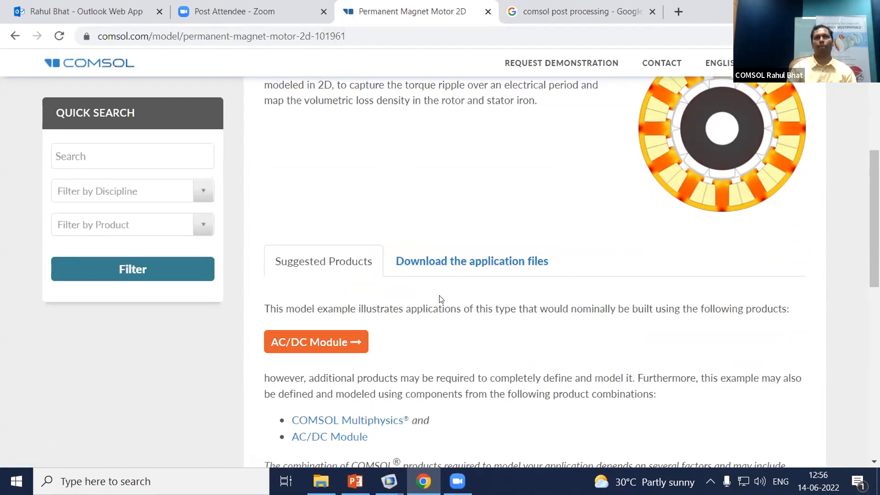
# Open the Support Knowledge Base from the site footer and look over its solutions and category list.
pyautogui.scroll(-10, 706, 278)
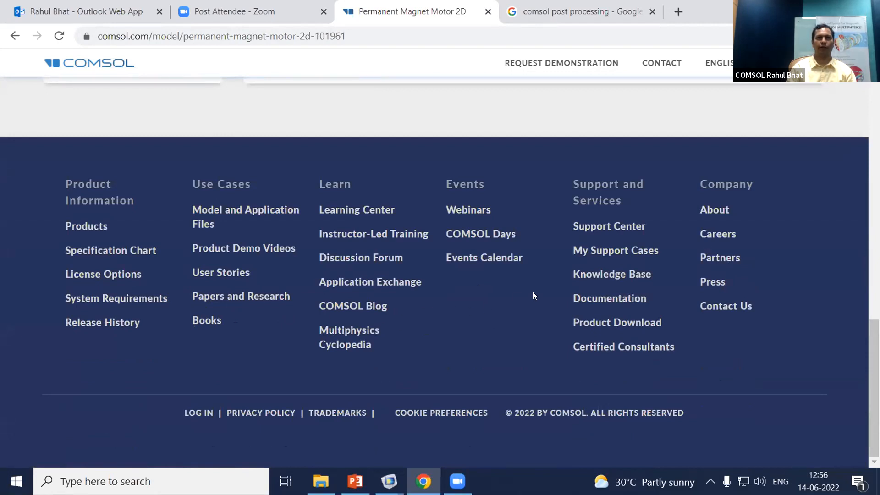
pyautogui.click(606, 276)
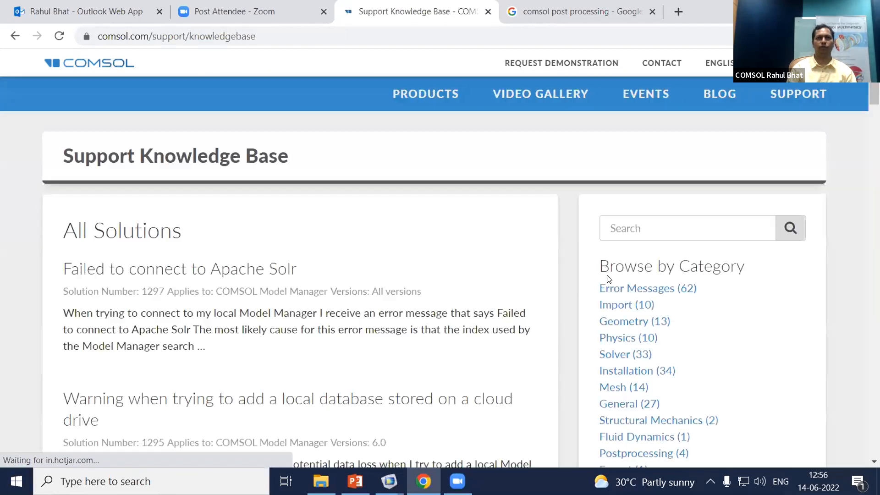
pyautogui.scroll(-5, 359, 308)
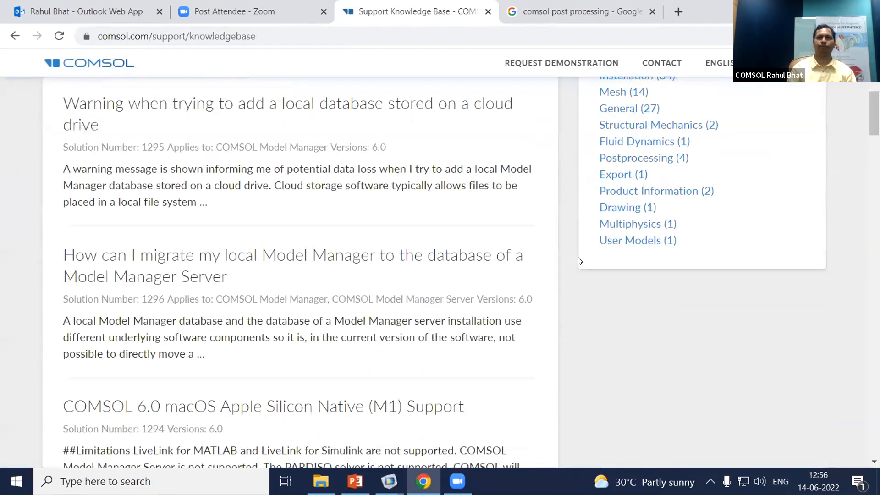
# Search the Support Knowledge Base for "convergence".
pyautogui.scroll(6, 628, 237)
pyautogui.click(629, 233)
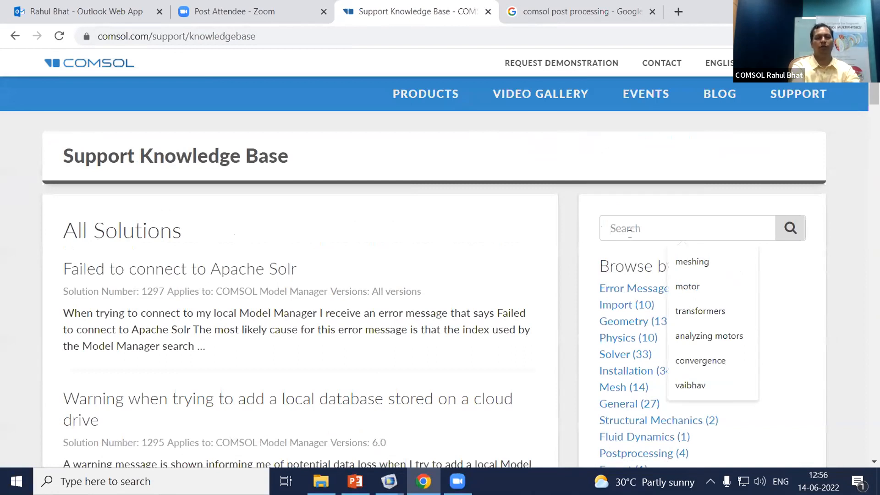
pyautogui.write('convergence')
pyautogui.press('Return')
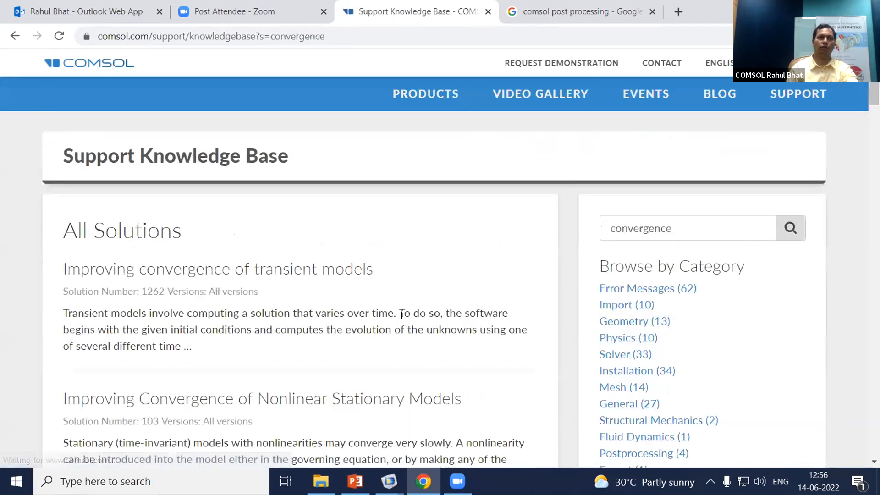
# Open the "Improving convergence of transient models" solution and read its guidance on time stepping methods, solver tuning and relative tolerance.
pyautogui.click(163, 272)
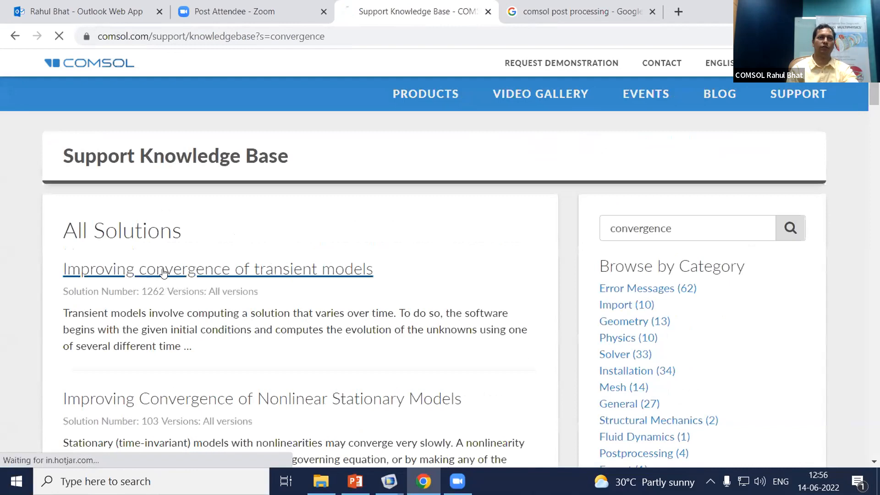
pyautogui.scroll(-6, 341, 316)
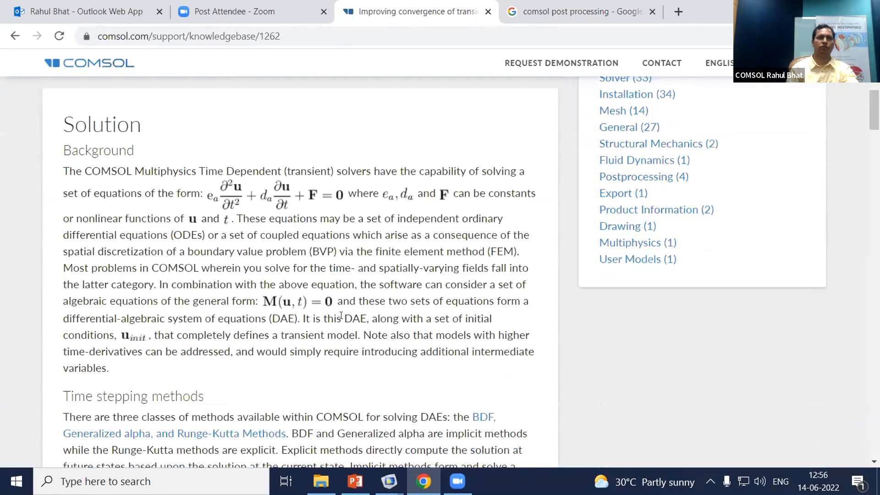
pyautogui.scroll(-6, 341, 316)
pyautogui.scroll(-3, 231, 338)
pyautogui.scroll(-7, 234, 330)
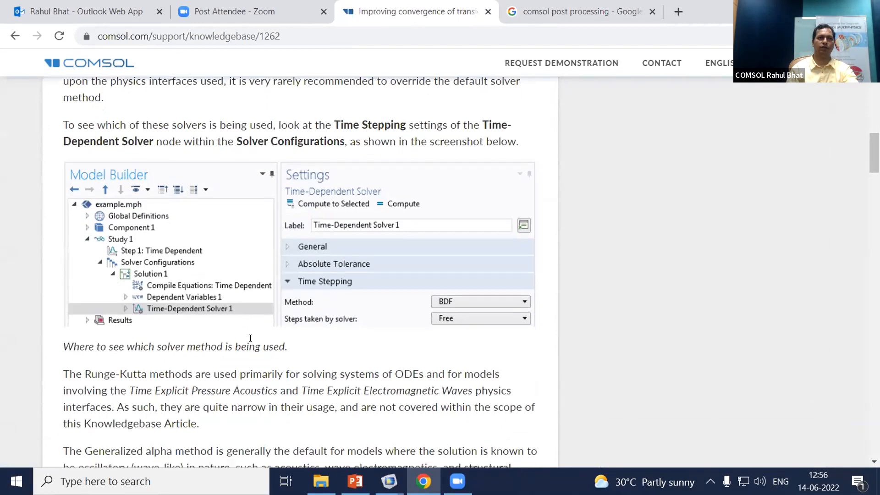
pyautogui.scroll(-7, 250, 338)
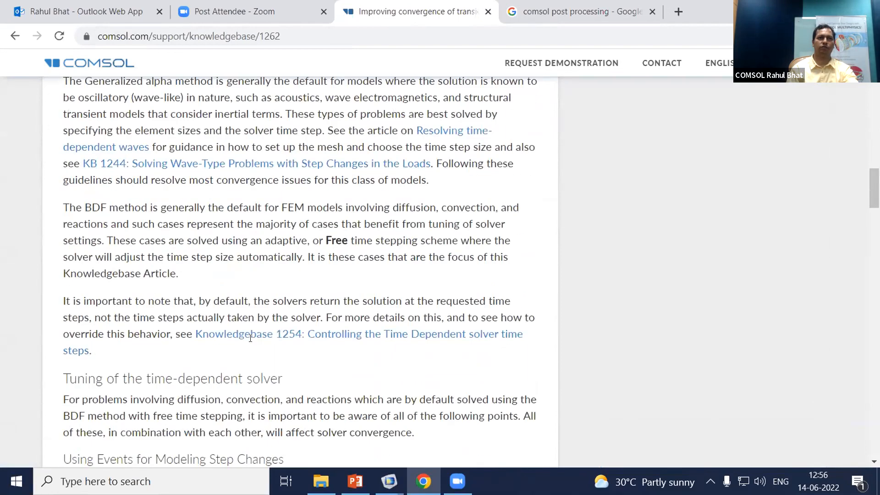
pyautogui.scroll(-13, 656, 250)
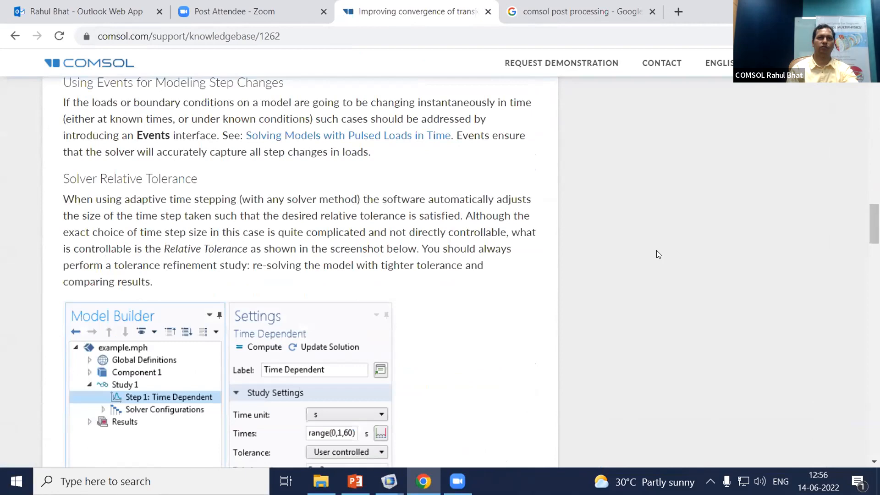
pyautogui.scroll(-3, 656, 251)
pyautogui.scroll(20, 659, 250)
pyautogui.scroll(20, 666, 254)
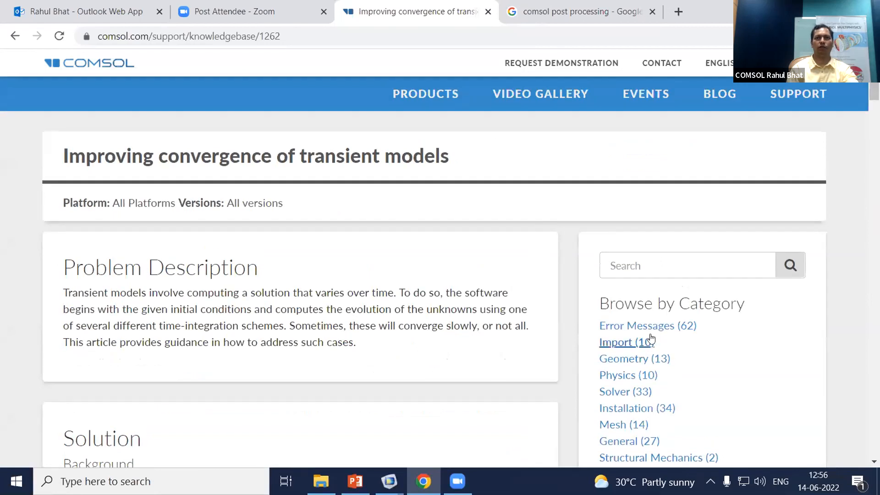
# Browse the Error Messages category of the Knowledge Base and look through its first page of solutions.
pyautogui.click(650, 326)
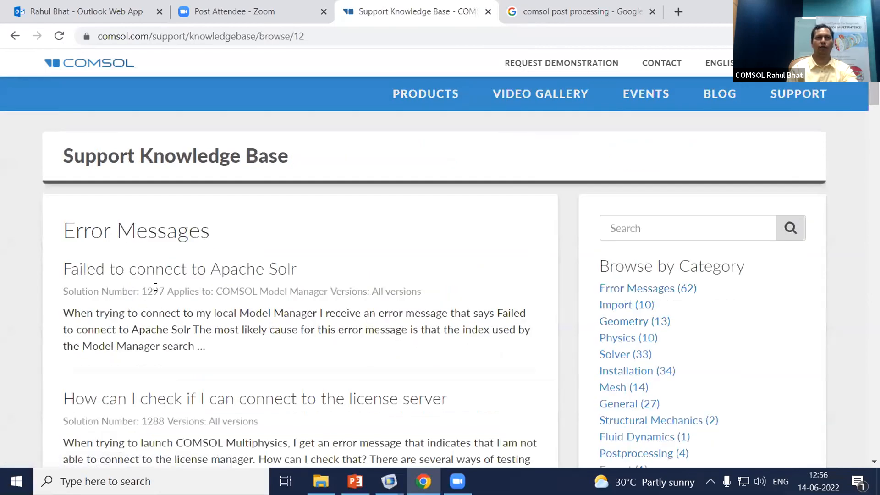
pyautogui.scroll(-3, 220, 310)
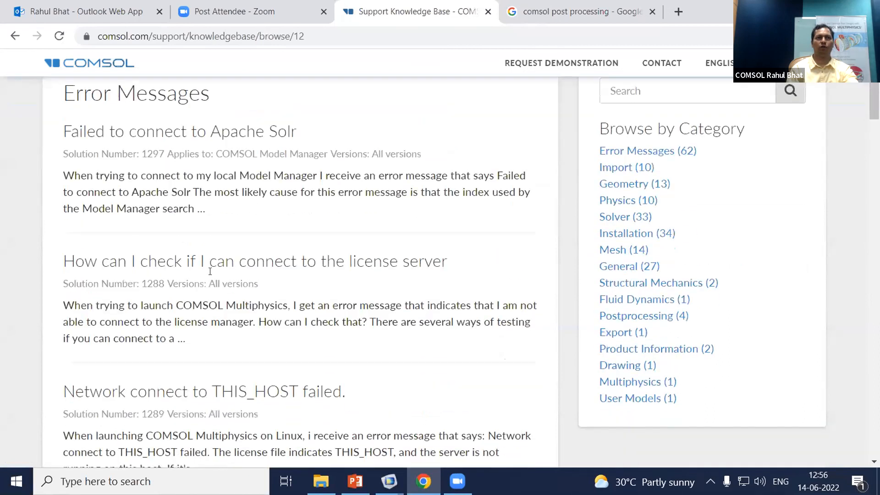
pyautogui.scroll(3, 571, 364)
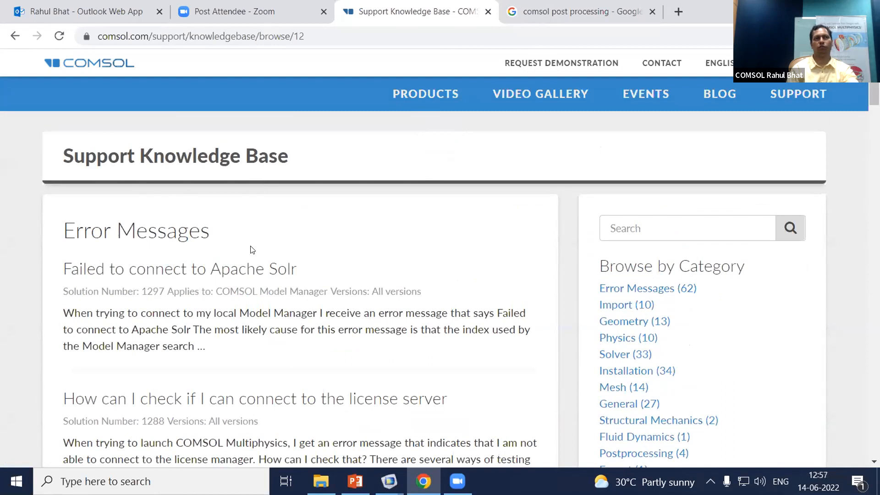
pyautogui.scroll(-10, 506, 315)
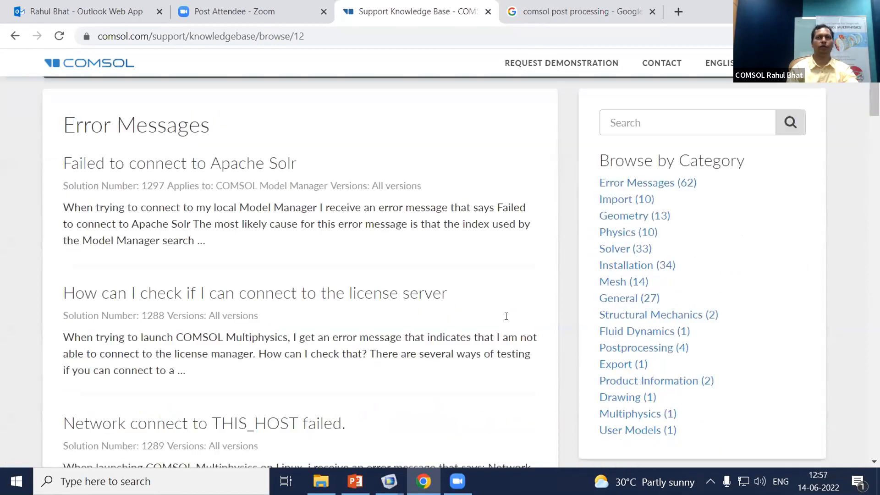
pyautogui.scroll(-12, 505, 317)
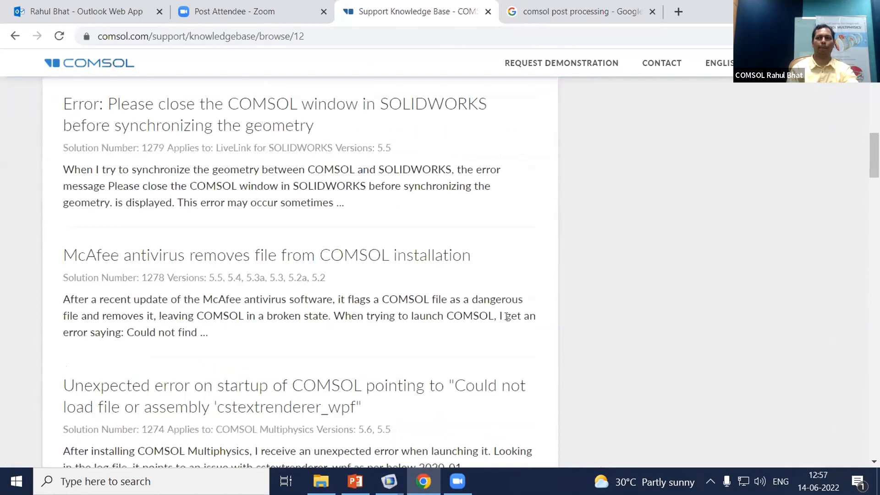
pyautogui.scroll(-15, 513, 322)
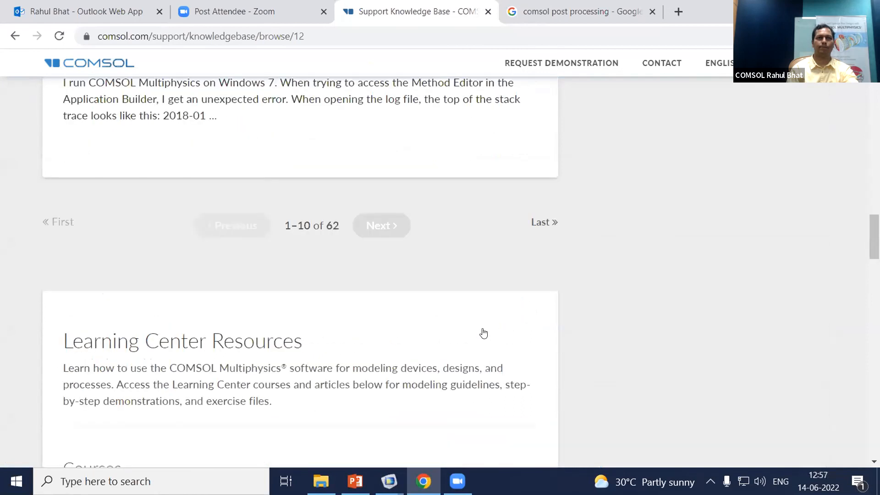
# Look over the Learning Center courses and articles listed below the Error Messages solutions.
pyautogui.scroll(7, 481, 331)
pyautogui.scroll(1, 484, 333)
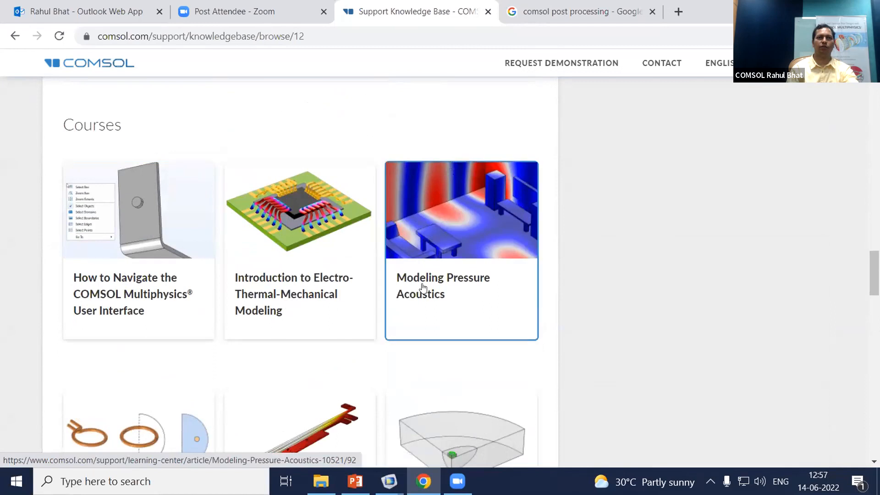
pyautogui.scroll(-4, 418, 288)
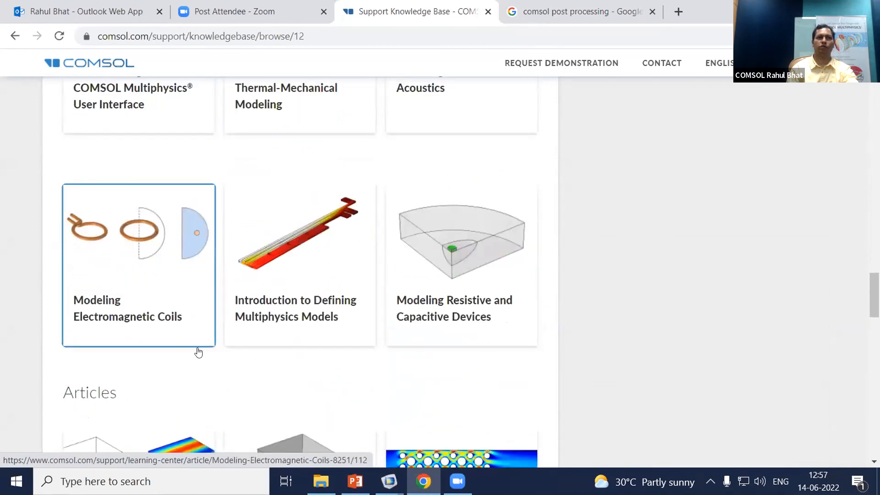
pyautogui.scroll(-1, 412, 311)
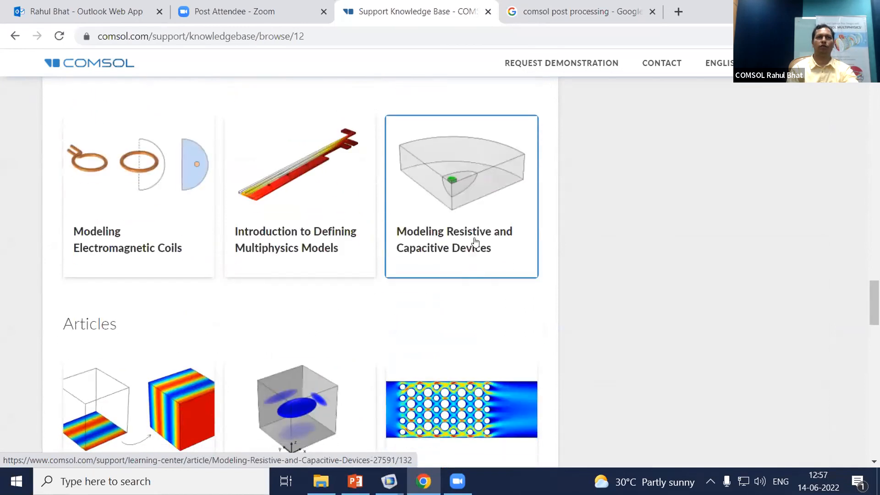
pyautogui.scroll(-6, 474, 241)
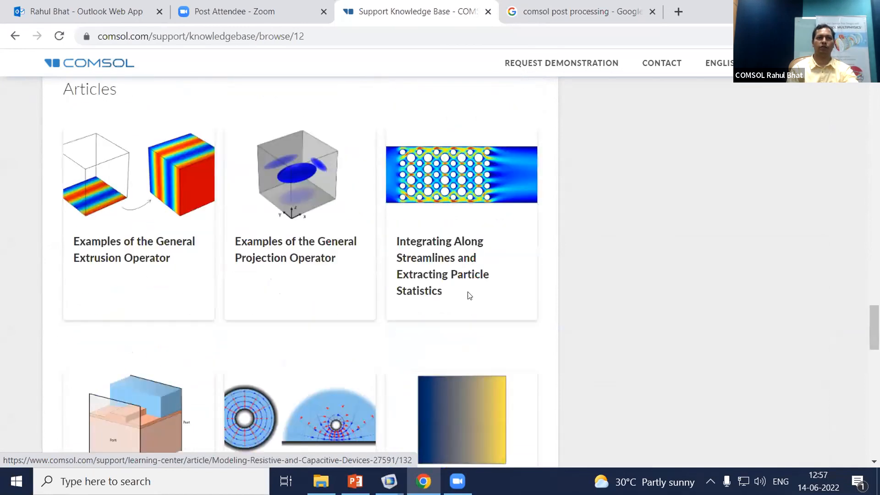
pyautogui.scroll(-5, 448, 315)
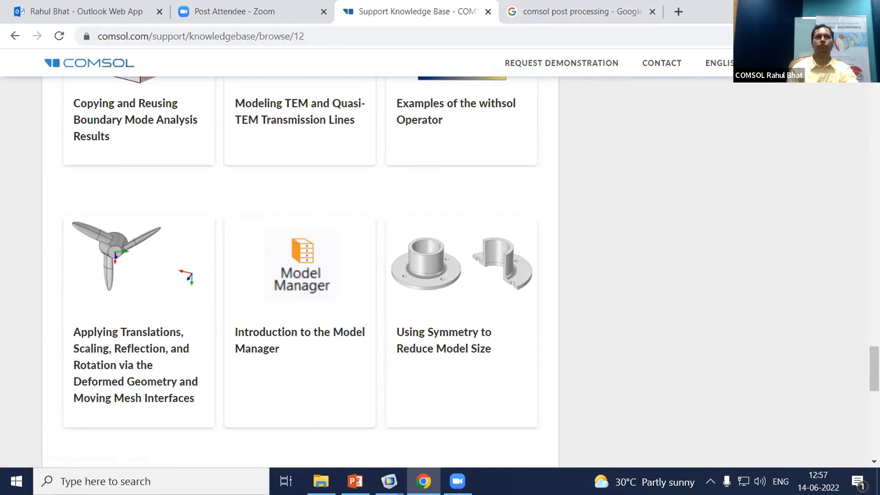
# Open the COMSOL Blog from the Knowledge Base page and search its posts for "FEM".
pyautogui.click(801, 8)
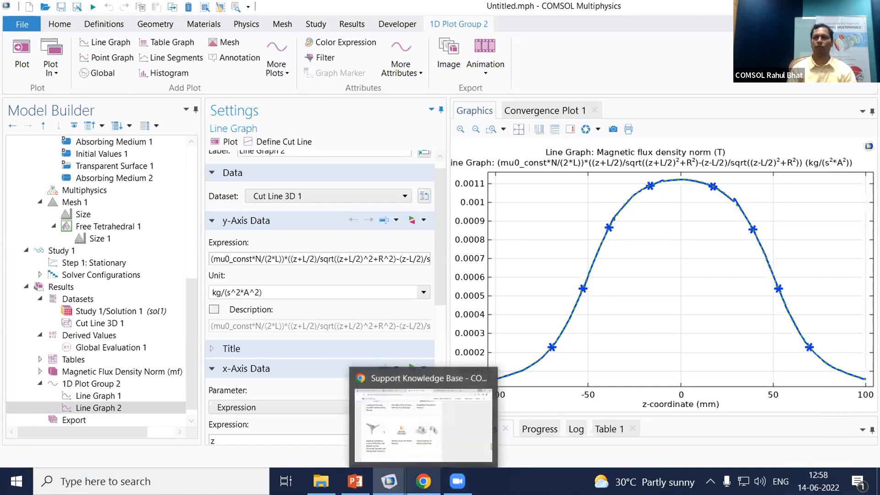
pyautogui.click(423, 481)
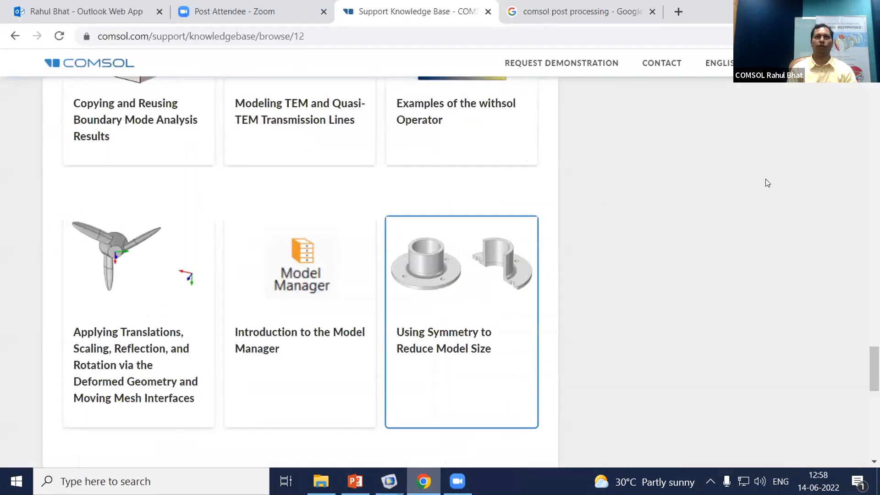
pyautogui.scroll(15, 767, 182)
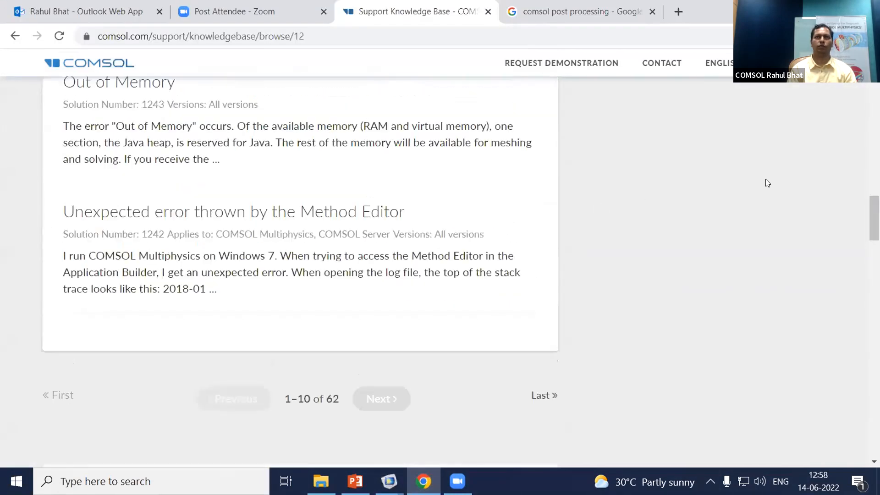
pyautogui.scroll(15, 767, 183)
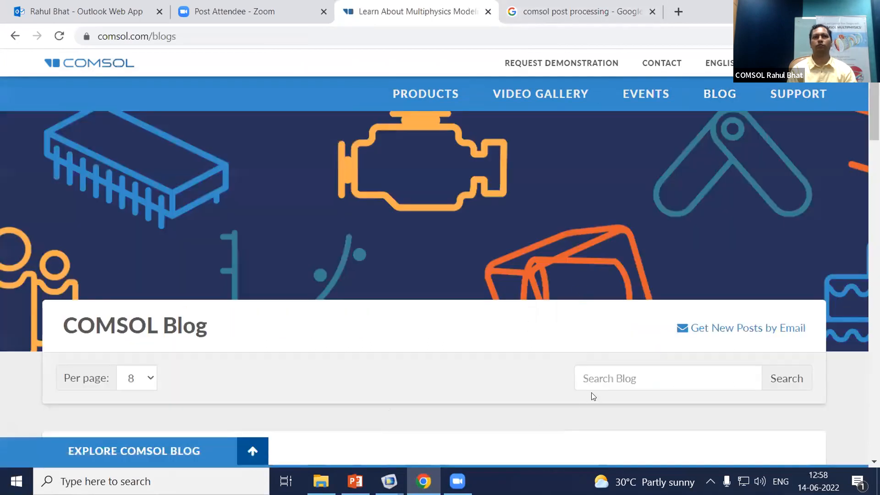
pyautogui.click(621, 374)
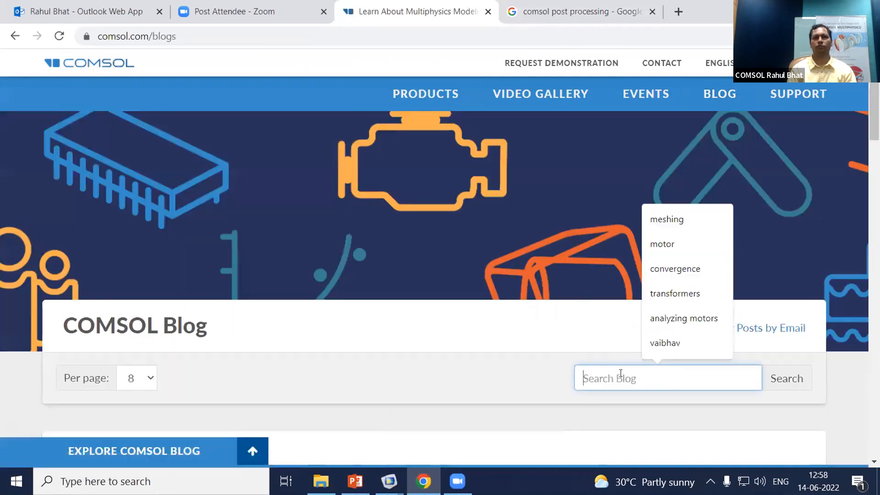
pyautogui.write('FEM')
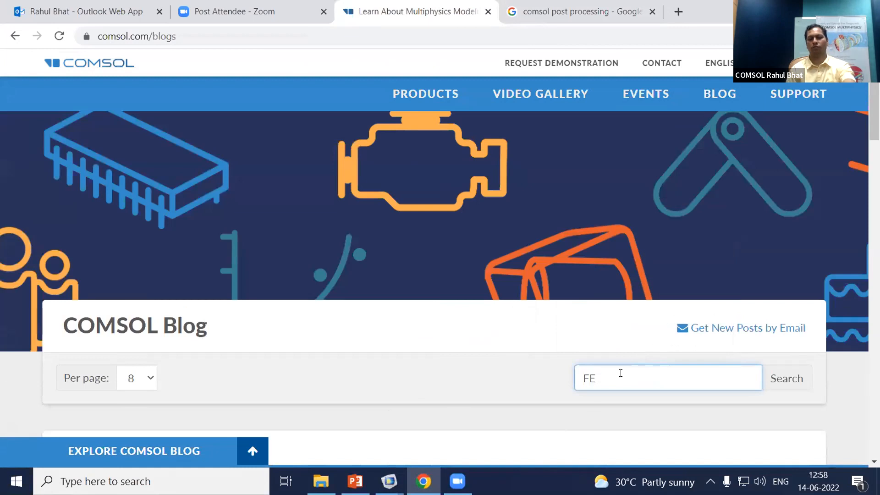
pyautogui.press('Return')
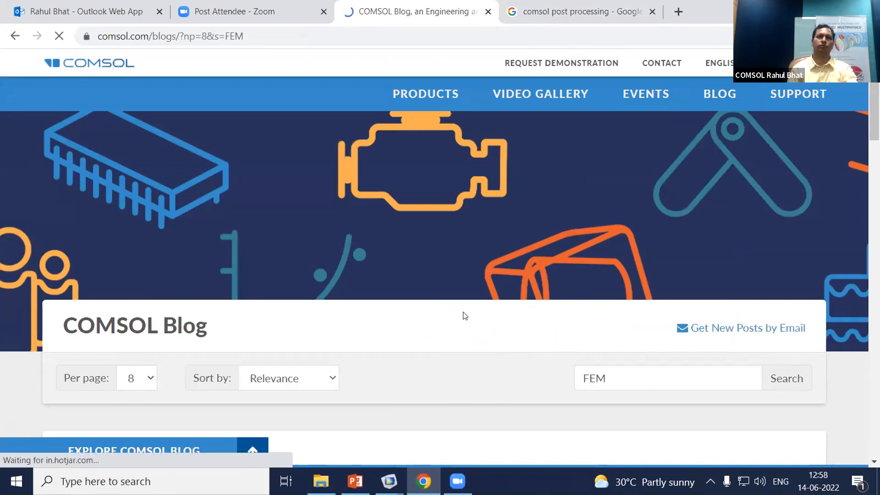
# Look through the blog posts found for the FEM search and compare their titles and summaries.
pyautogui.scroll(-1, 465, 316)
pyautogui.scroll(-5, 465, 315)
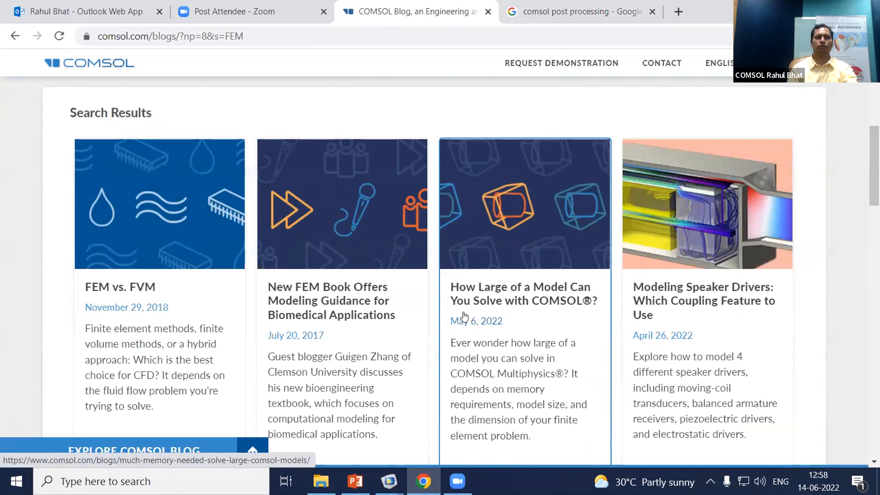
pyautogui.scroll(-2, 273, 353)
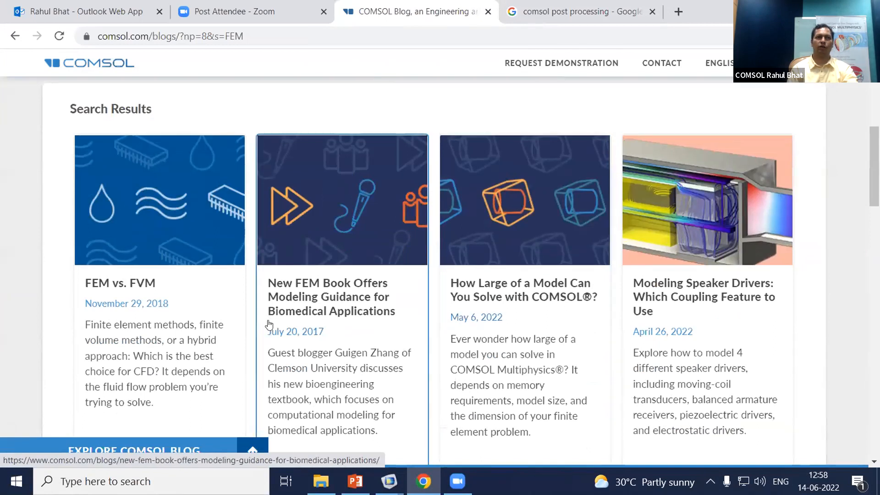
pyautogui.scroll(-3, 269, 325)
pyautogui.scroll(3, 257, 321)
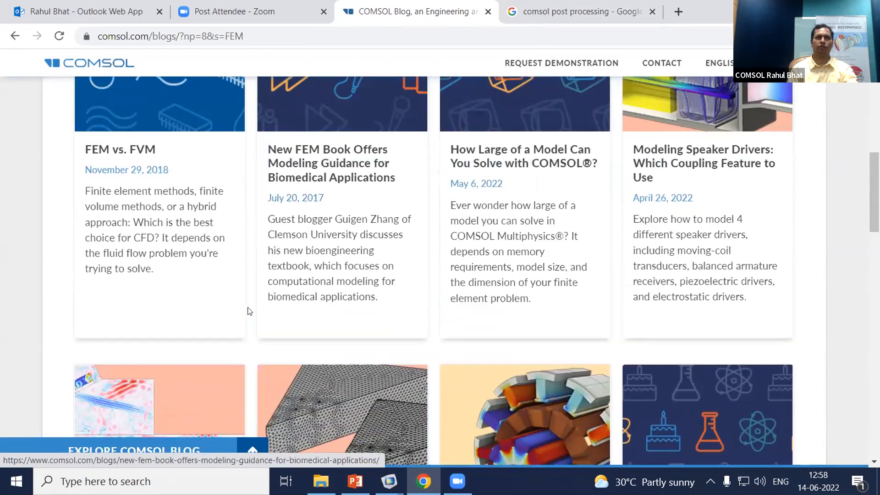
pyautogui.scroll(3, 249, 311)
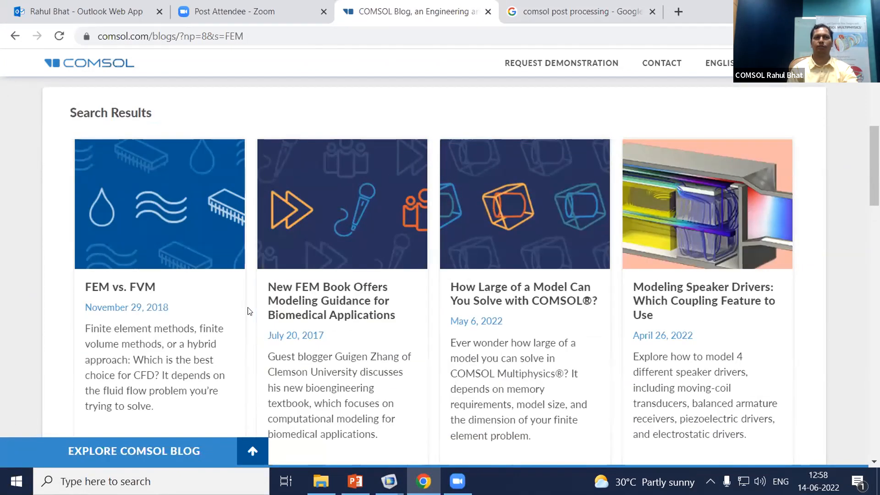
# Open the "FEM vs. FVM" blog post and read through it, then switch back to the COMSOL Multiphysics model.
pyautogui.click(132, 288)
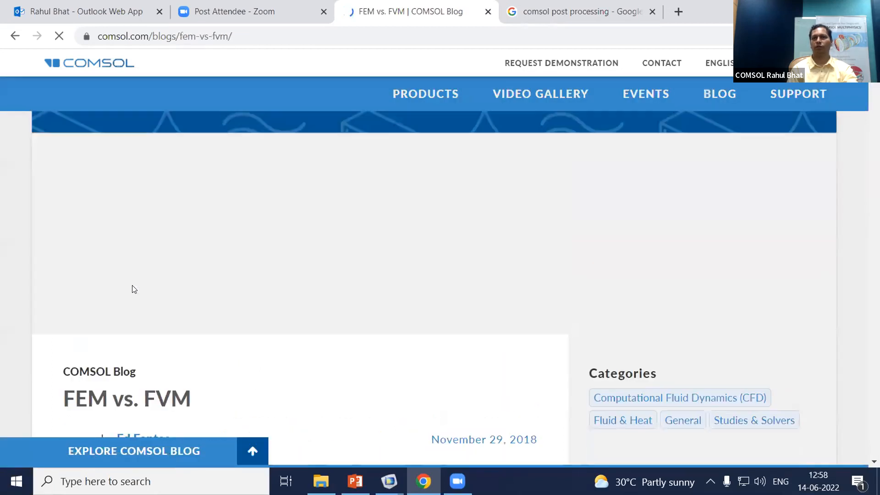
pyautogui.scroll(-7, 295, 380)
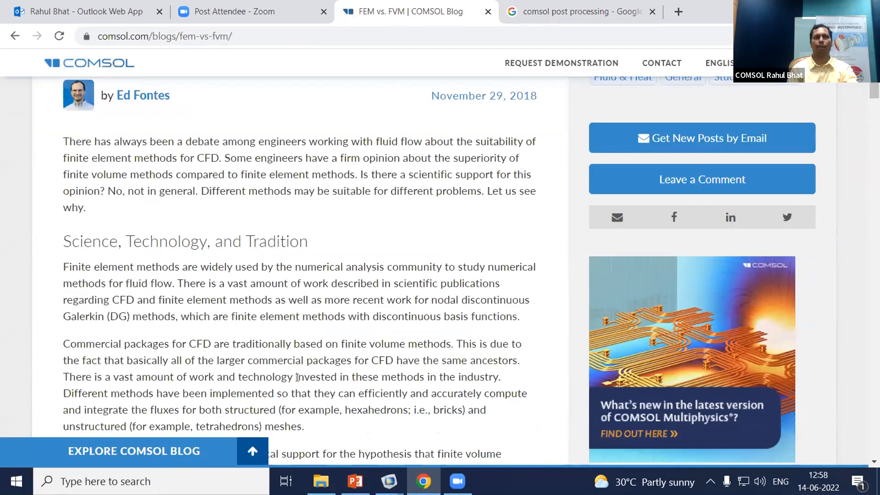
pyautogui.scroll(-8, 297, 377)
pyautogui.scroll(-7, 297, 382)
pyautogui.scroll(-6, 297, 378)
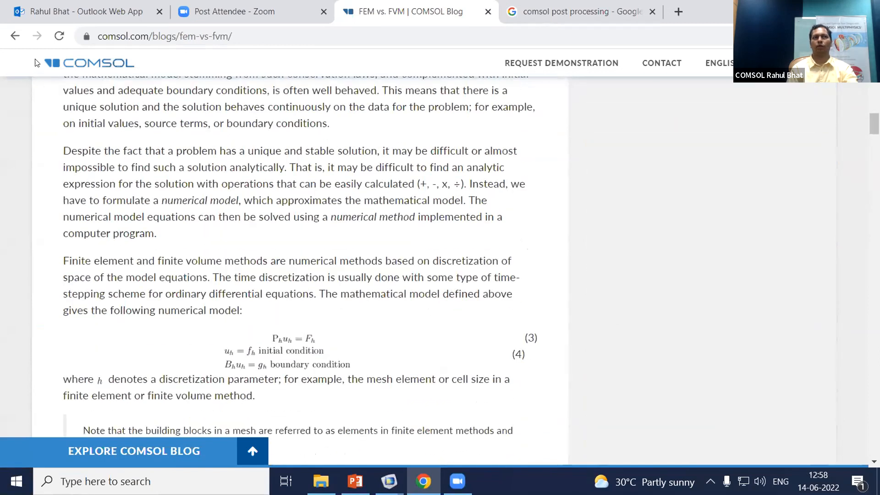
pyautogui.scroll(12, 271, 203)
pyautogui.hotkey('alt', 'Left')
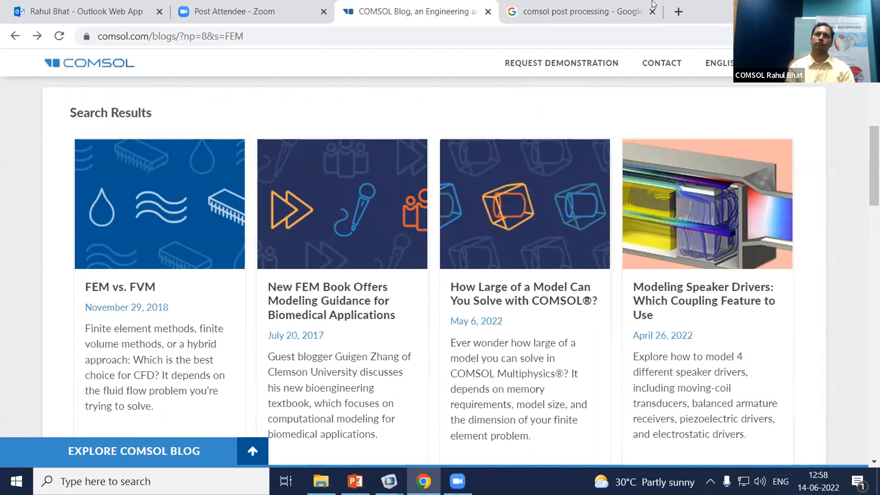
pyautogui.hotkey('alt', 'Tab')
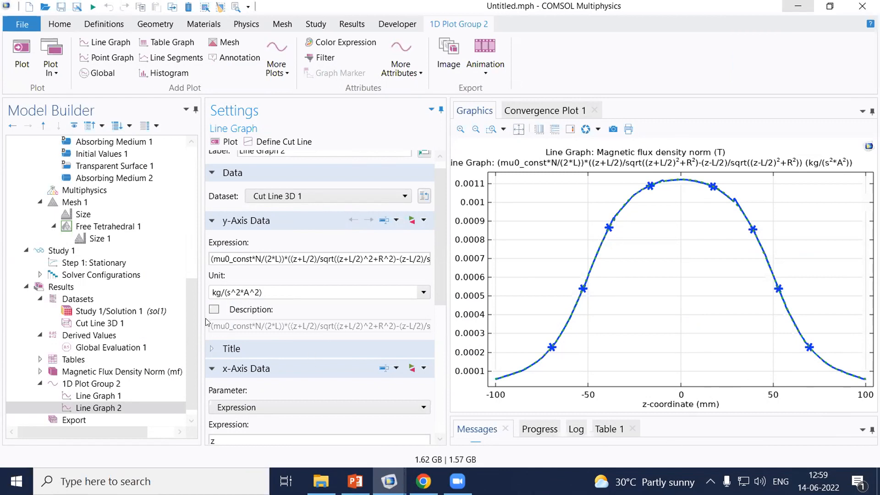
# Add an Import node to Geometry 1 and open its settings.
pyautogui.moveTo(193, 324); pyautogui.dragTo(184, 190)
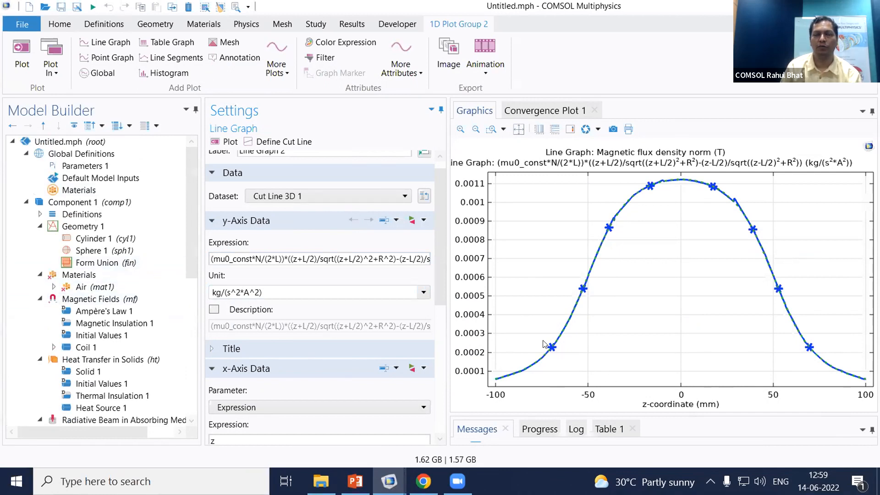
pyautogui.click(93, 227)
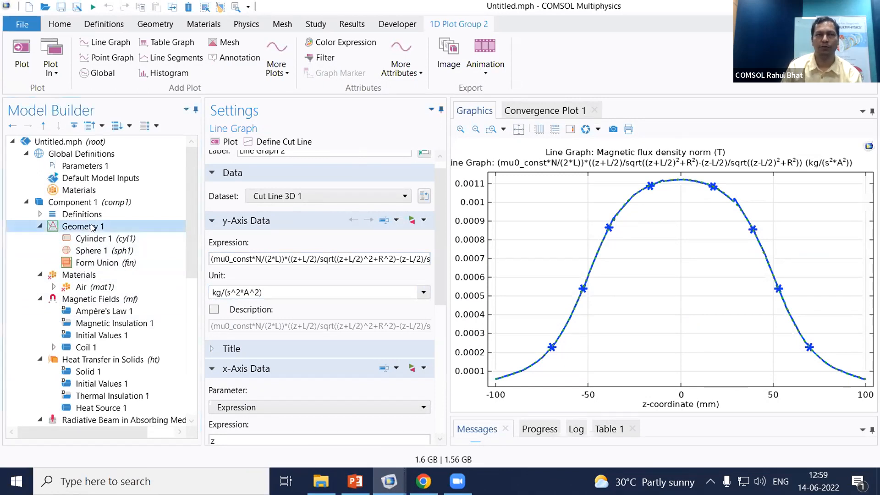
pyautogui.rightClick(93, 228)
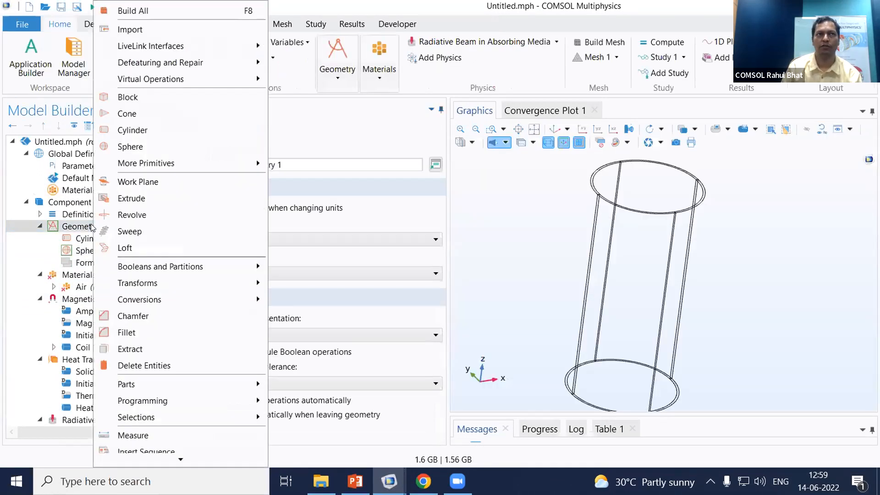
pyautogui.click(167, 30)
pyautogui.click(90, 227)
pyautogui.rightClick(90, 227)
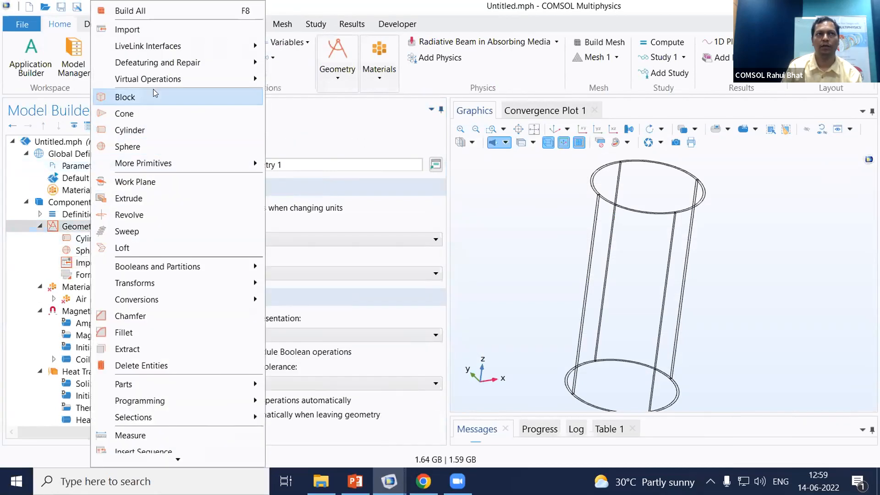
pyautogui.click(206, 129)
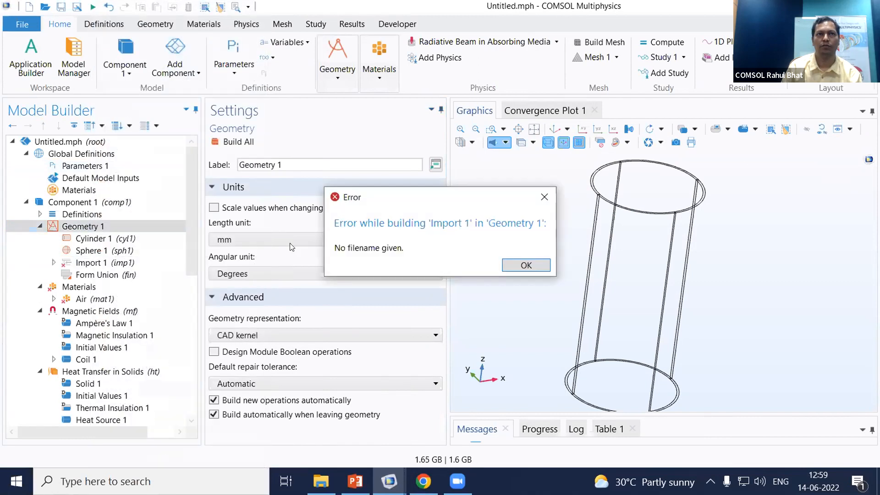
pyautogui.click(516, 267)
pyautogui.click(118, 266)
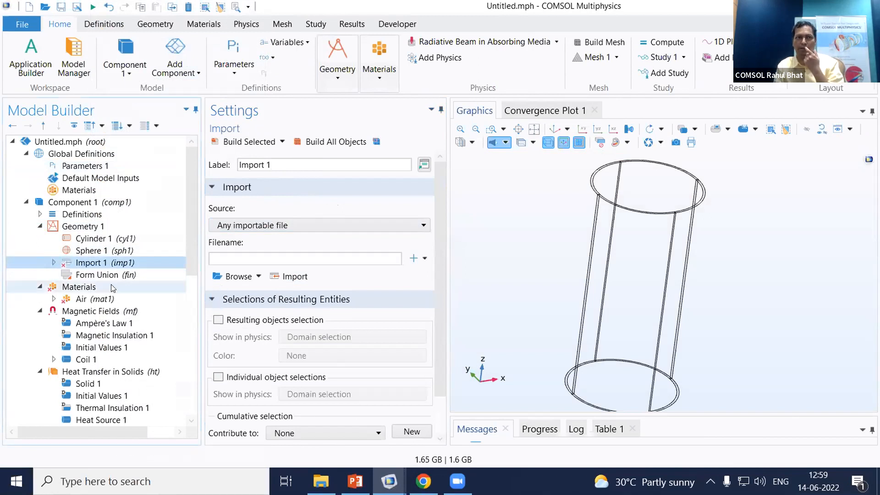
# Add a Move transform to Geometry 1 and review the Import node's file source and selection settings.
pyautogui.click(74, 228)
pyautogui.rightClick(74, 228)
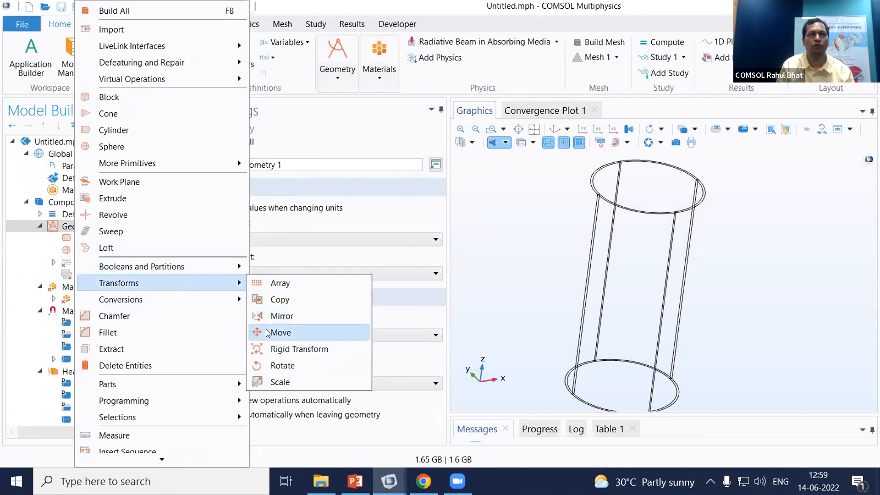
pyautogui.click(266, 331)
pyautogui.moveTo(89, 275); pyautogui.dragTo(104, 262)
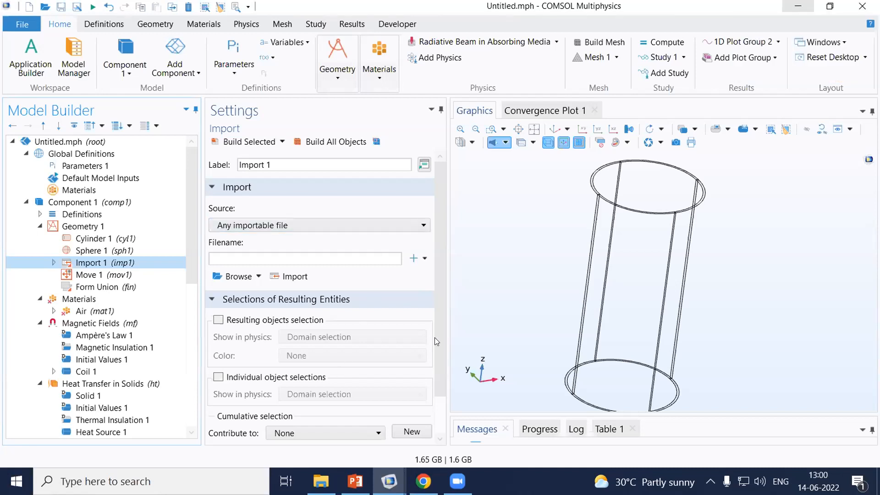
pyautogui.moveTo(438, 339); pyautogui.dragTo(442, 412)
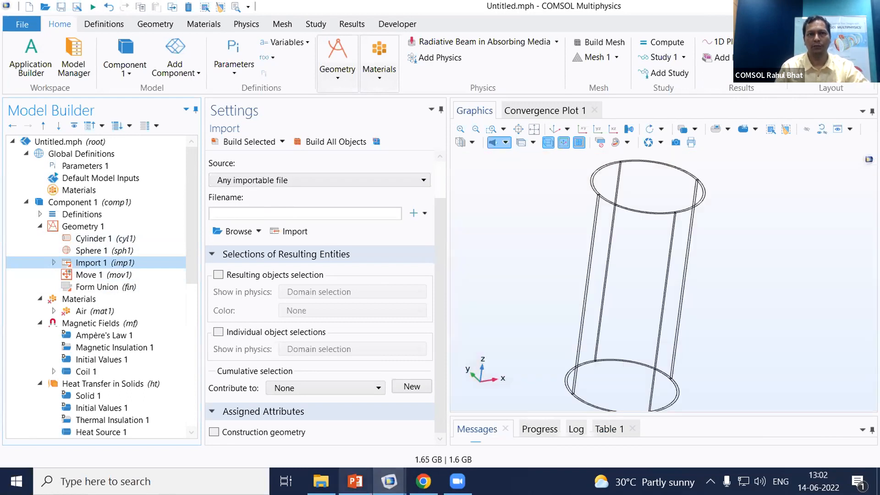
# Switch to the COMSOL Blog in Chrome and search its posts for "meshing".
pyautogui.click(424, 481)
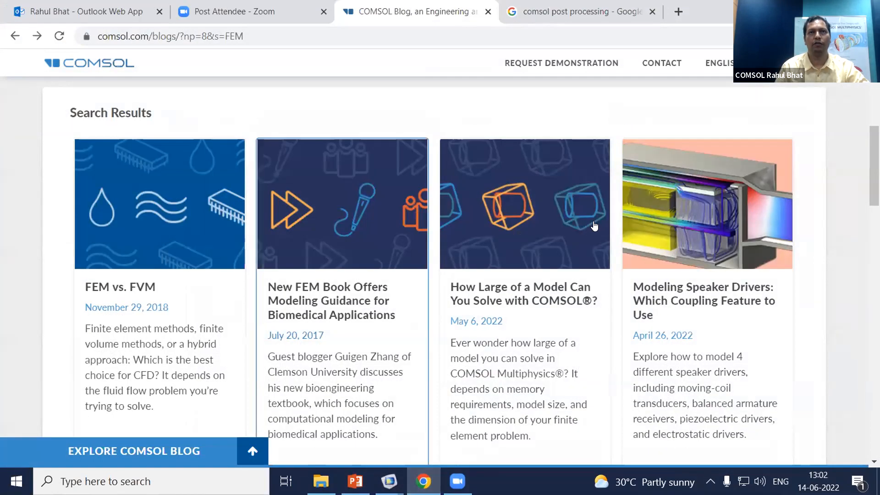
pyautogui.scroll(2, 607, 188)
pyautogui.scroll(5, 607, 187)
pyautogui.scroll(-1, 586, 275)
pyautogui.doubleClick(617, 304)
pyautogui.write('meshi')
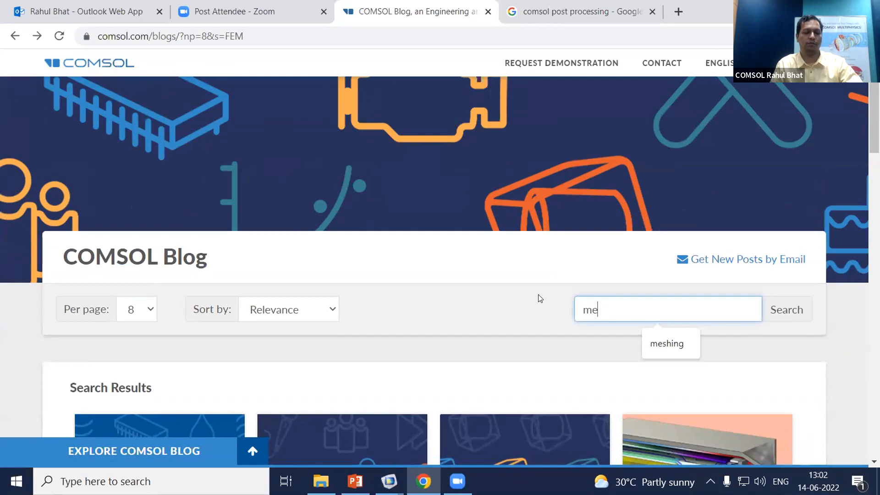
pyautogui.write('ng')
pyautogui.press('Return')
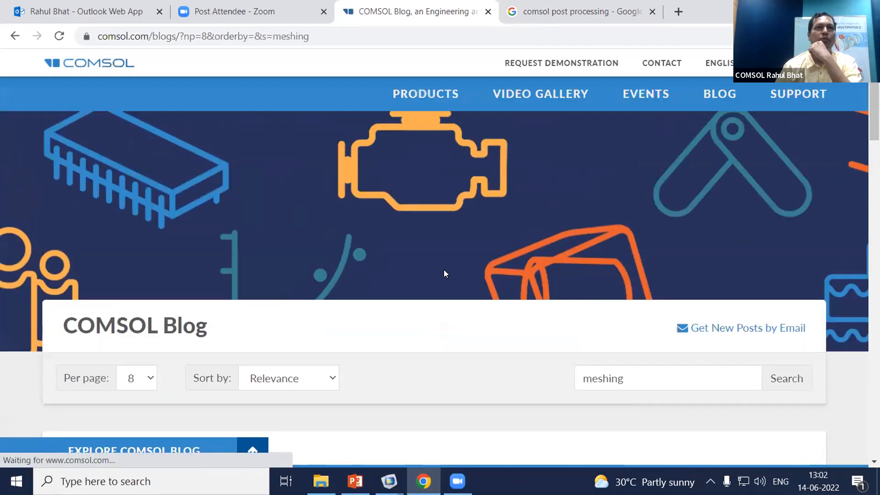
# Look through the blog posts found for the meshing search and compare their titles and summaries.
pyautogui.scroll(-2, 444, 269)
pyautogui.scroll(-3, 445, 266)
pyautogui.scroll(1, 351, 329)
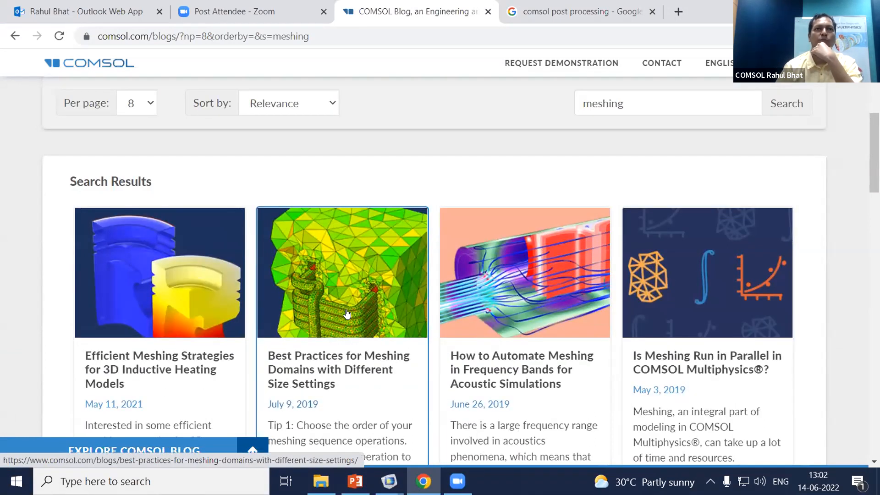
pyautogui.scroll(-2, 346, 313)
pyautogui.scroll(-4, 347, 313)
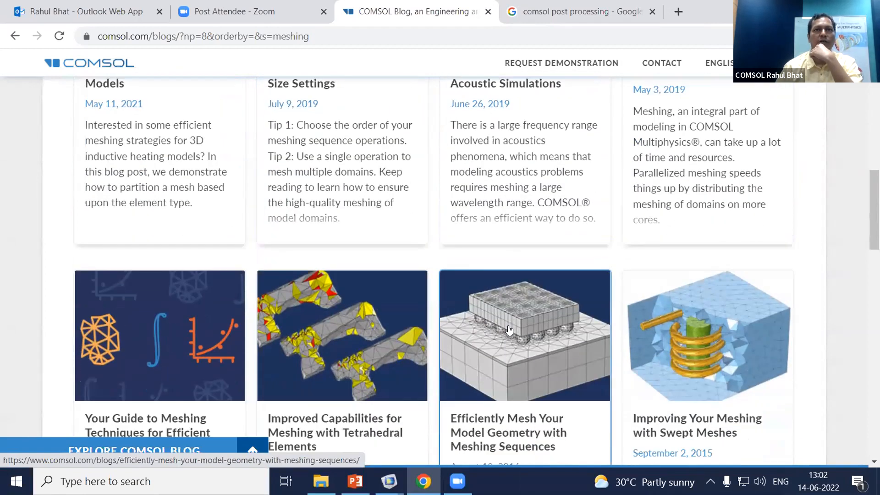
pyautogui.scroll(-2, 508, 329)
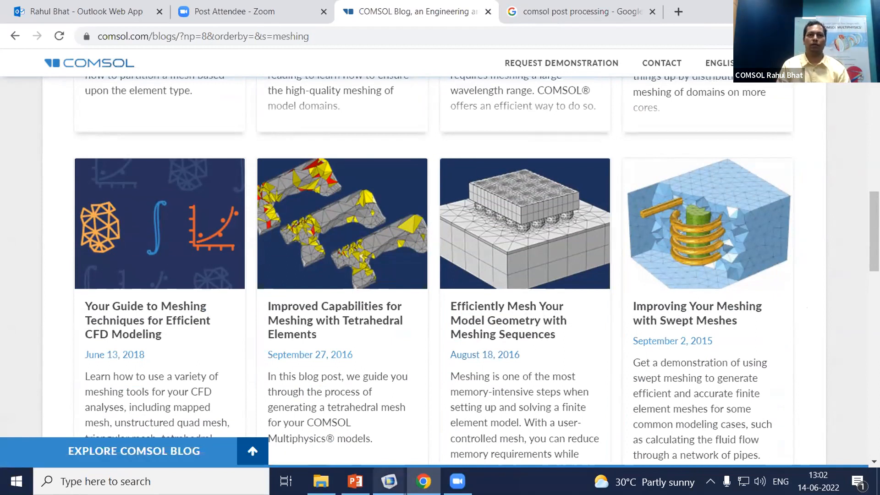
# Switch back to the Untitled.mph model in COMSOL Multiphysics and open the Stationary study step's settings.
pyautogui.moveTo(389, 481)
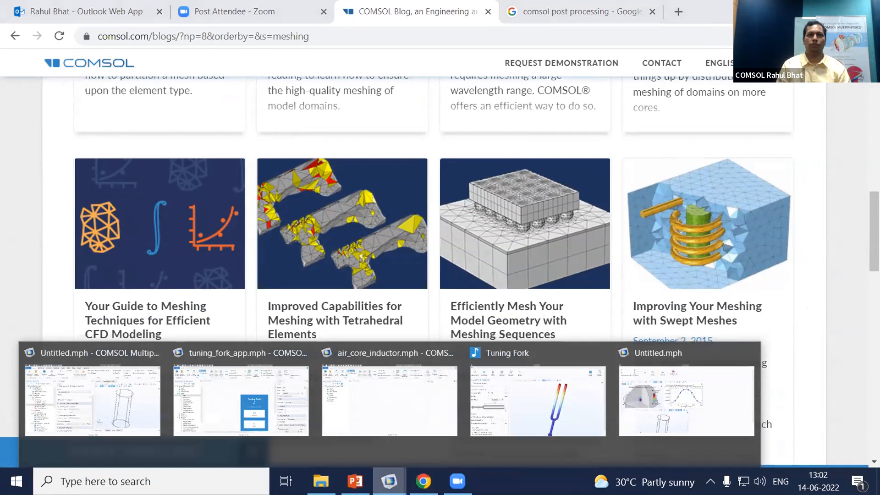
pyautogui.click(118, 410)
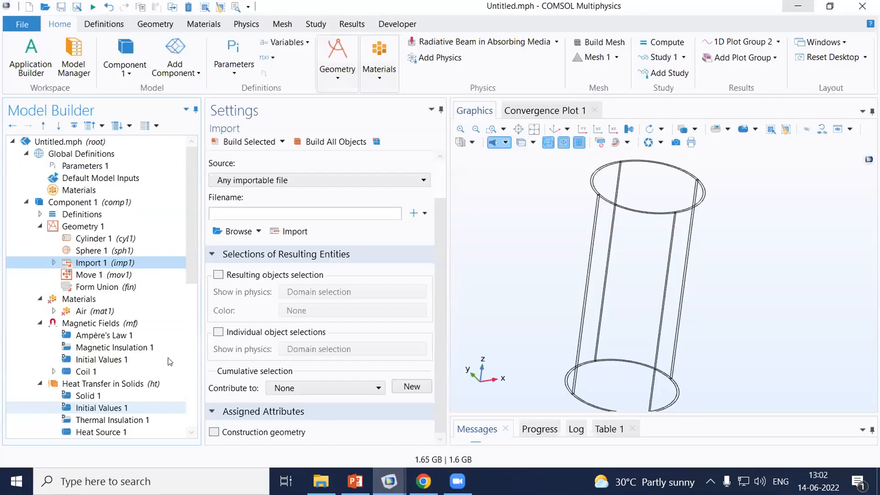
pyautogui.scroll(-8, 178, 294)
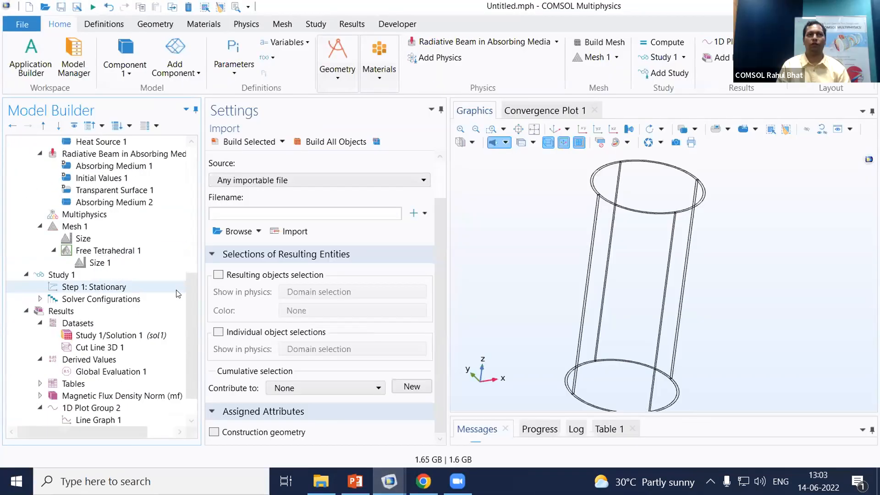
pyautogui.click(51, 288)
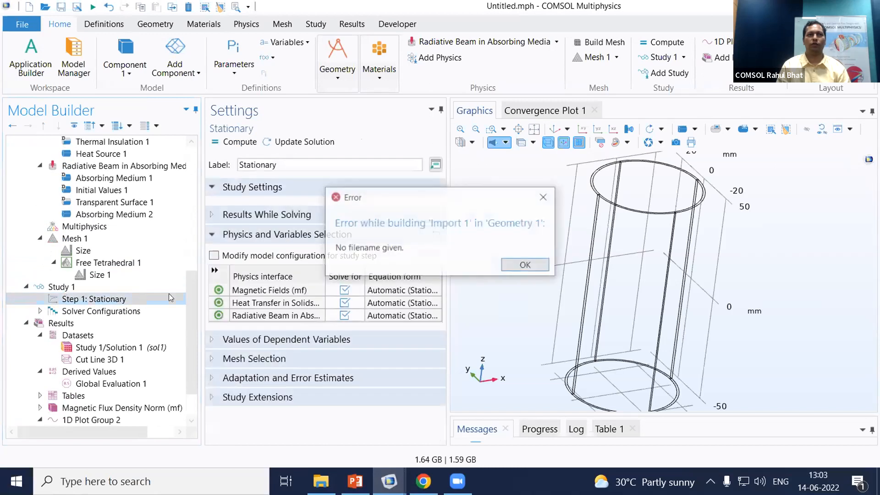
pyautogui.click(530, 265)
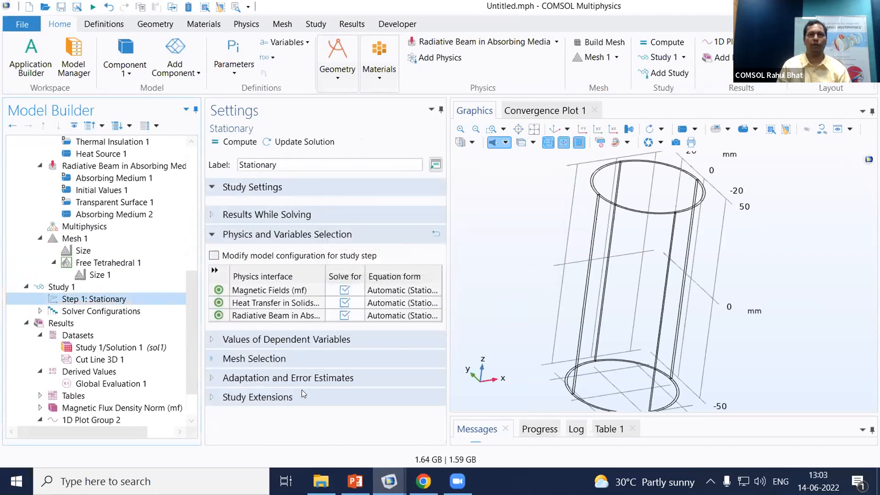
# Set the Stationary step's adaptation option to "Adaptation and error estimates" and review the resulting adaptation settings.
pyautogui.click(210, 378)
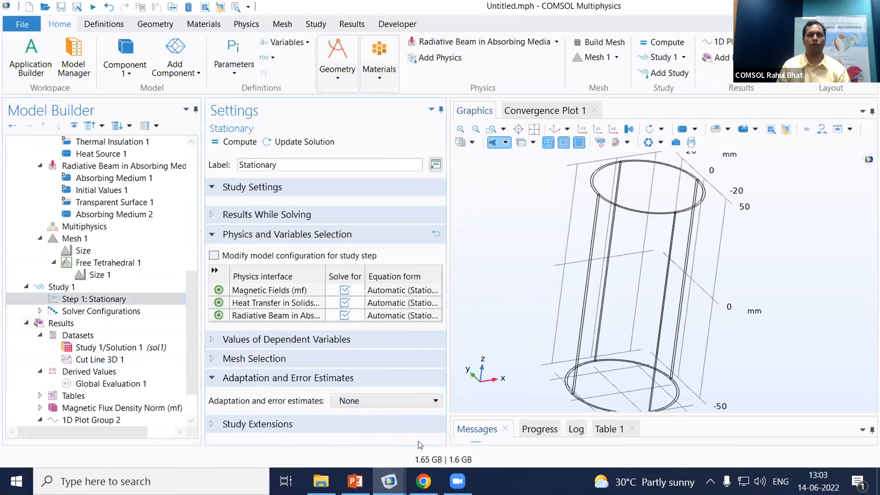
pyautogui.click(379, 401)
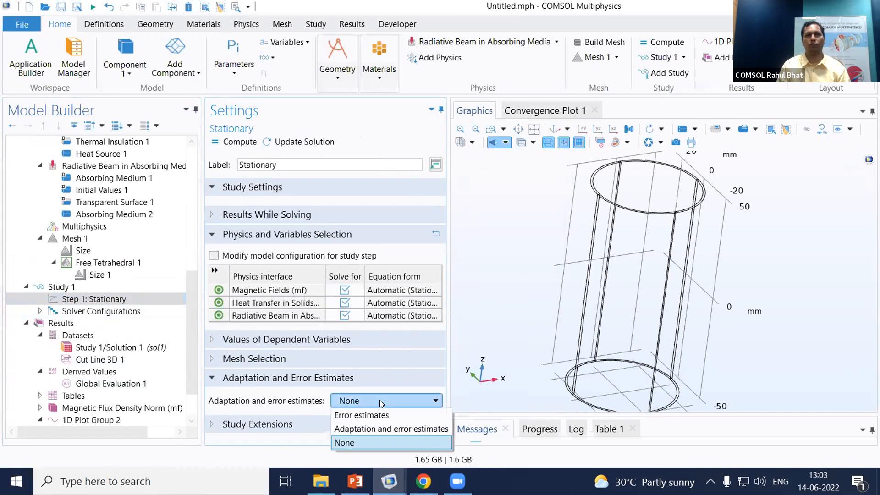
pyautogui.click(369, 427)
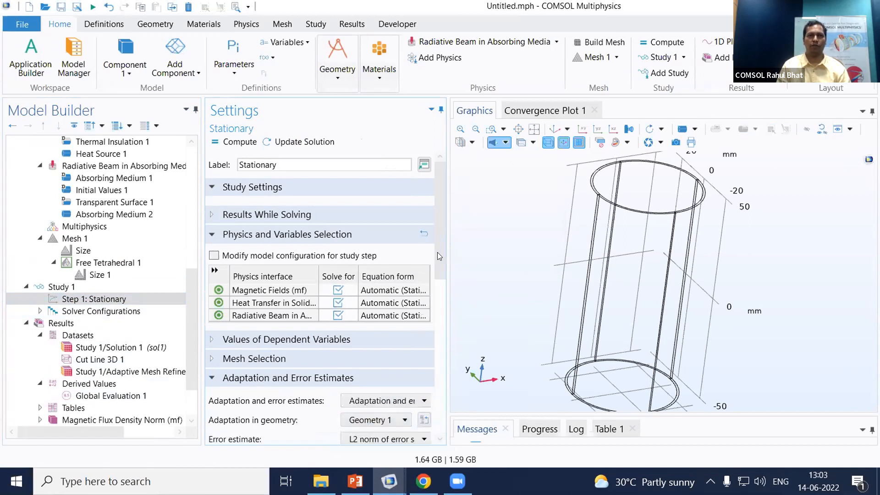
pyautogui.scroll(-3, 442, 304)
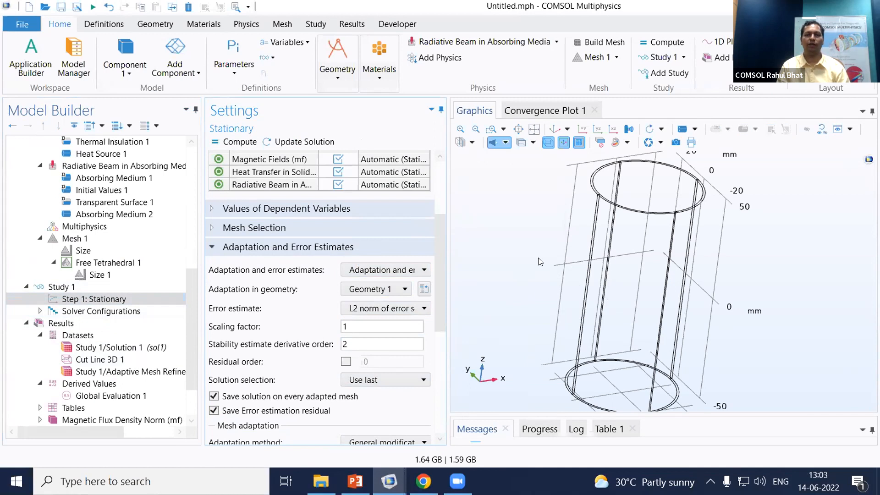
pyautogui.click(114, 299)
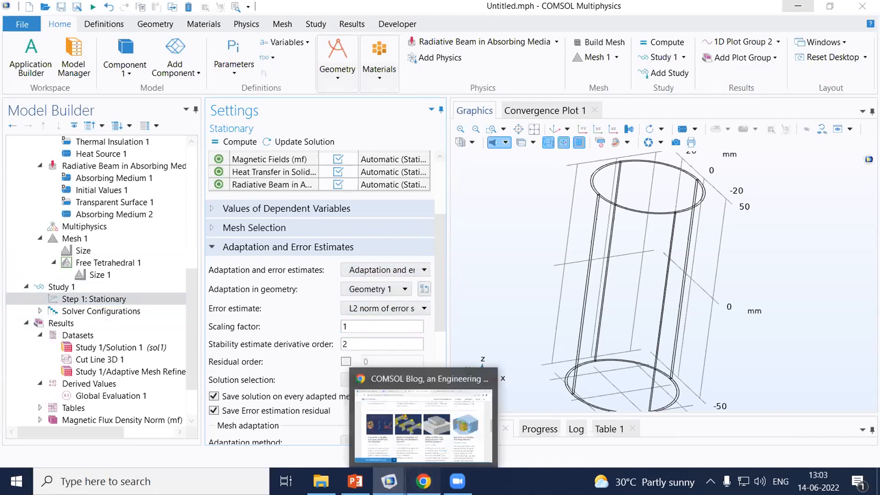
# Return to the COMSOL Blog in Chrome and search its posts for "adaptive remeshing".
pyautogui.click(423, 481)
pyautogui.scroll(10, 519, 274)
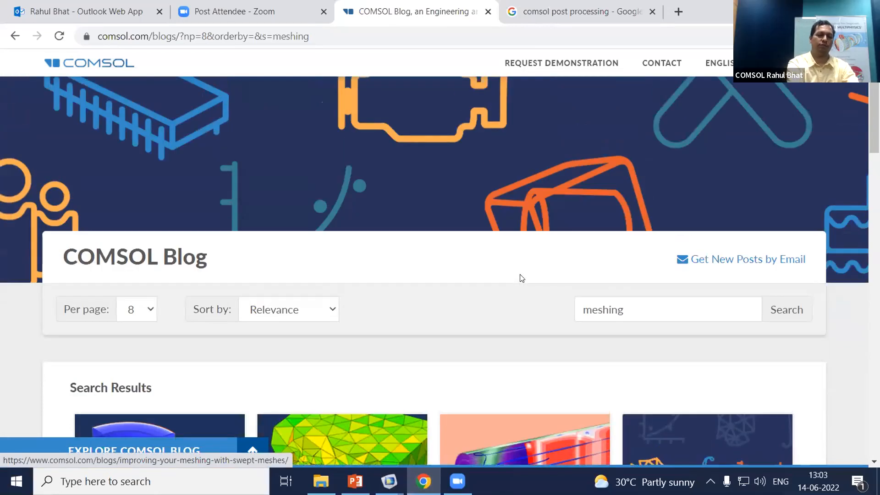
pyautogui.write('adaptive reme')
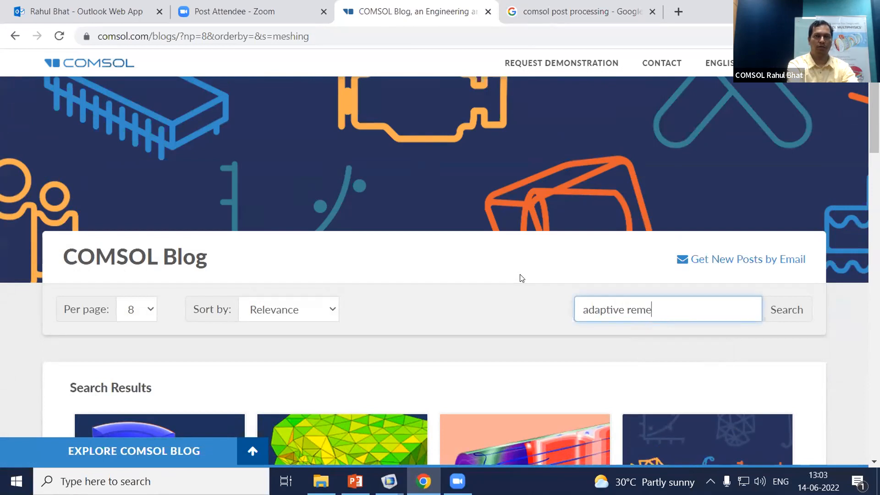
pyautogui.write('shing')
pyautogui.press('Return')
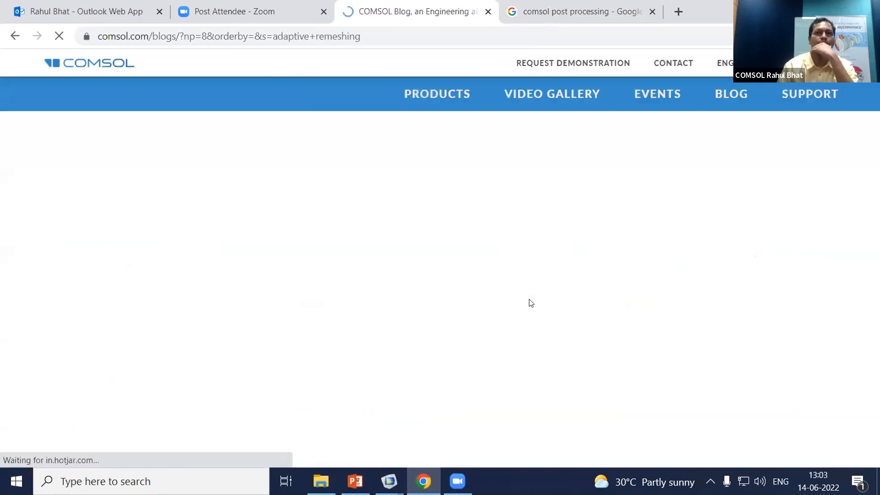
# Check the posts found, then change the blog search to "adaptive meshing".
pyautogui.scroll(-4, 532, 312)
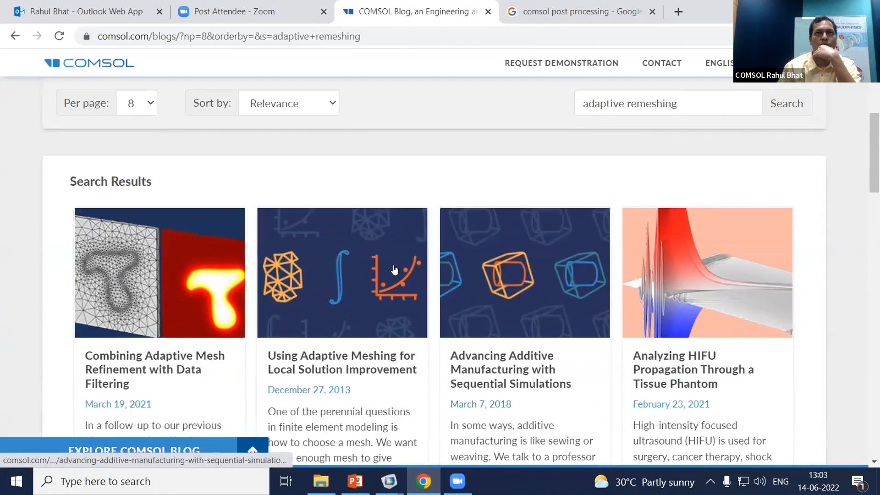
pyautogui.click(628, 103)
pyautogui.press('BackSpace')
pyautogui.press('BackSpace')
pyautogui.press('Return')
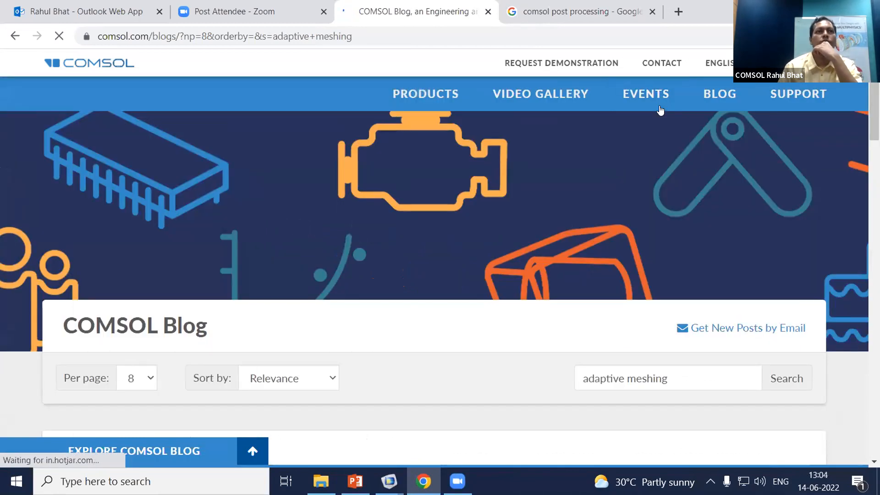
# Look through the adaptive meshing search results and open the post "Using Adaptive Meshing for Local Solution Improvement".
pyautogui.scroll(-5, 660, 105)
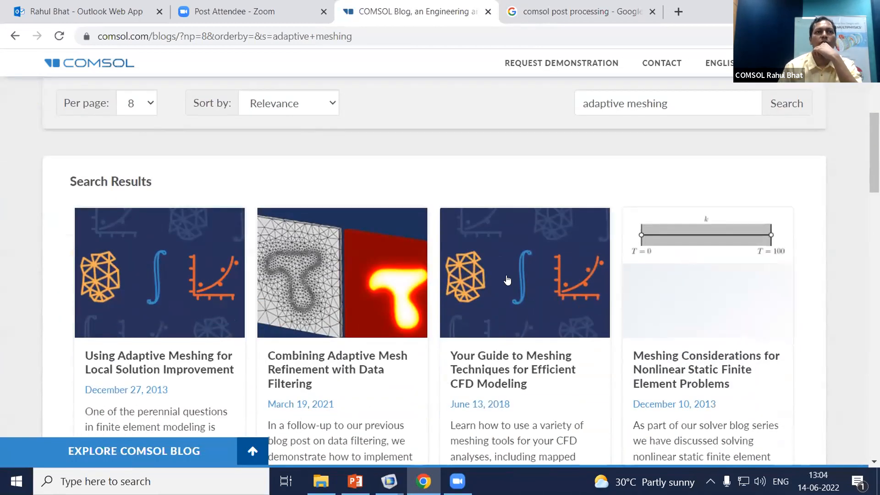
pyautogui.scroll(-1, 504, 279)
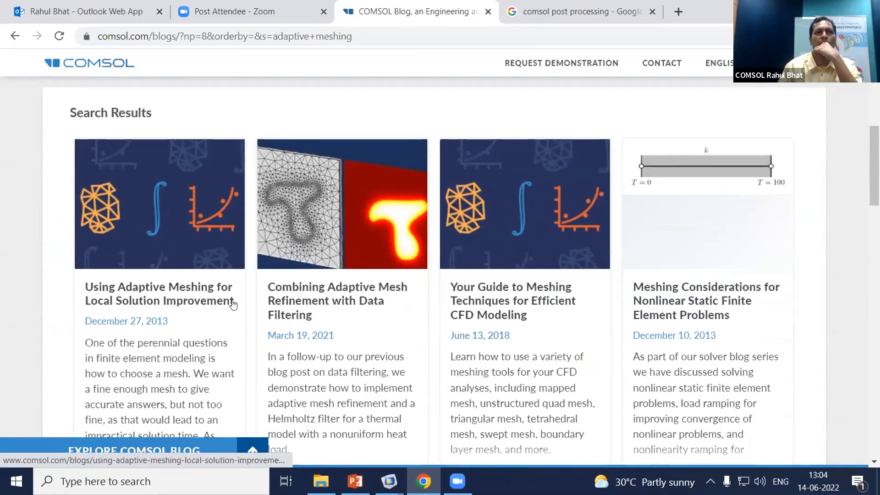
pyautogui.click(155, 297)
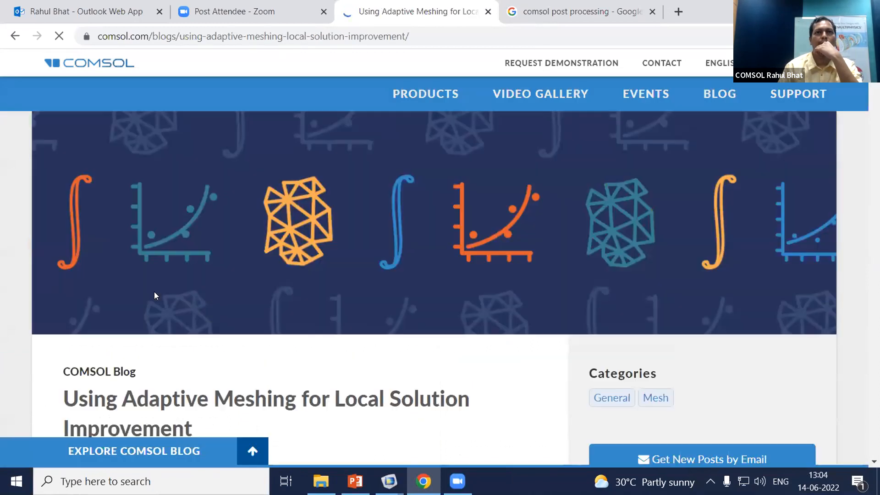
# Examine the post's bracket example, comparing the coarse mesh, the Adaptation and Error Estimates settings and the refined mesh result.
pyautogui.scroll(-15, 156, 296)
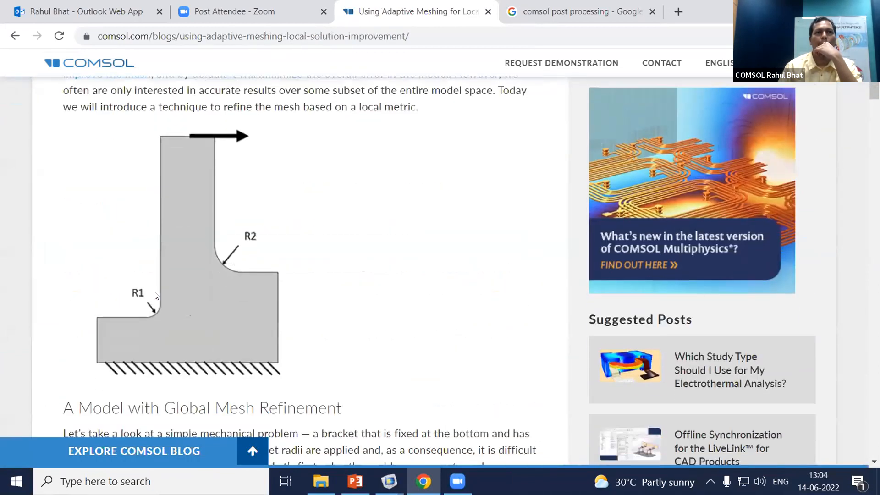
pyautogui.scroll(-2, 155, 296)
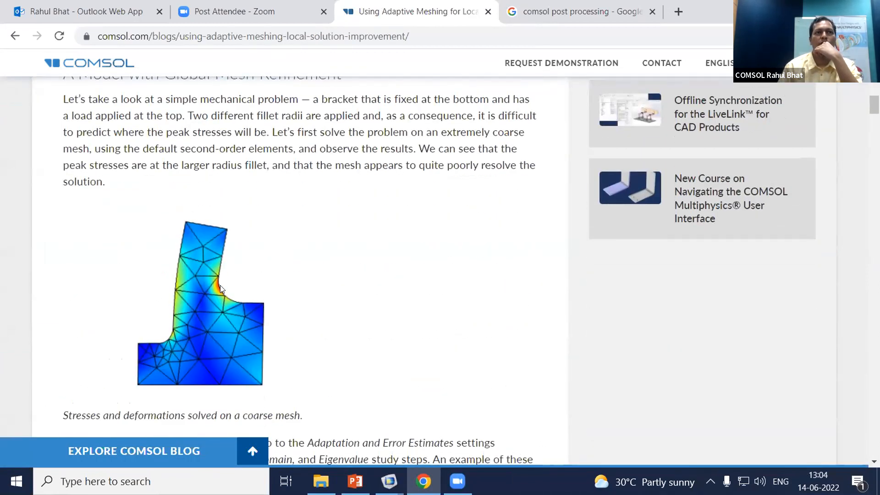
pyautogui.scroll(-9, 214, 293)
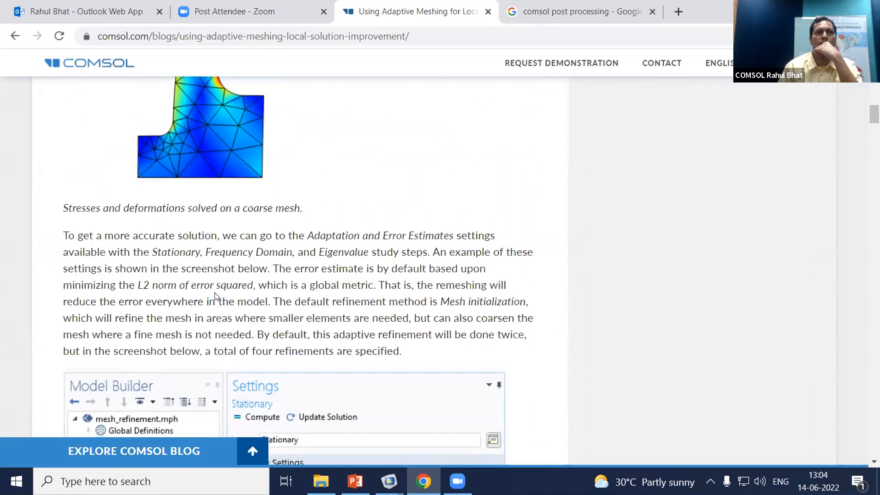
pyautogui.scroll(-14, 215, 296)
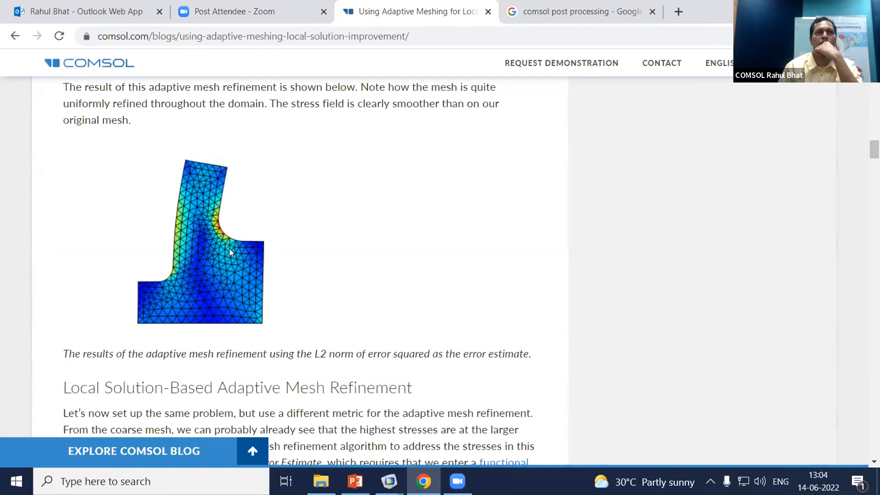
pyautogui.scroll(-1, 229, 249)
pyautogui.scroll(13, 229, 249)
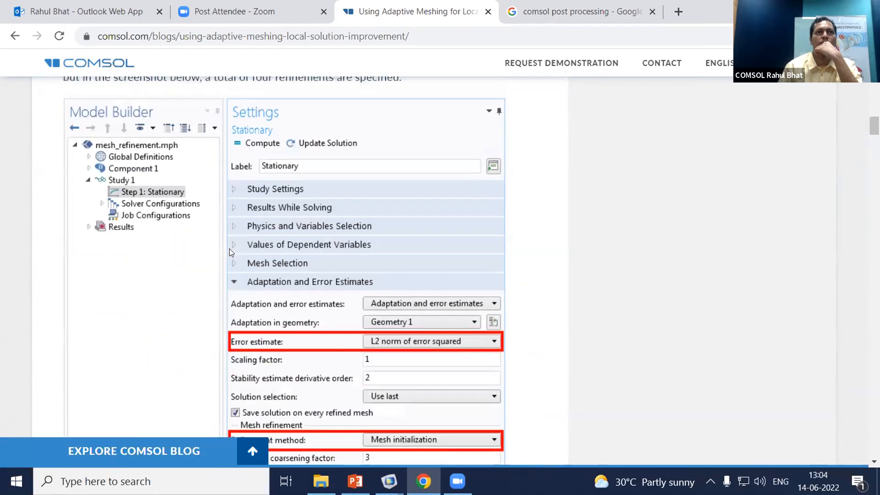
pyautogui.scroll(12, 229, 248)
pyautogui.scroll(-5, 229, 248)
pyautogui.scroll(-20, 230, 252)
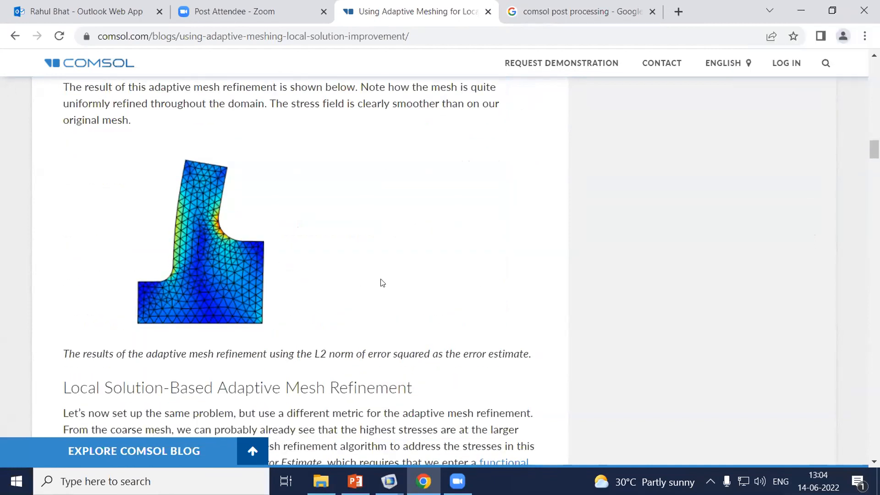
pyautogui.scroll(-4, 382, 282)
pyautogui.scroll(2, 379, 280)
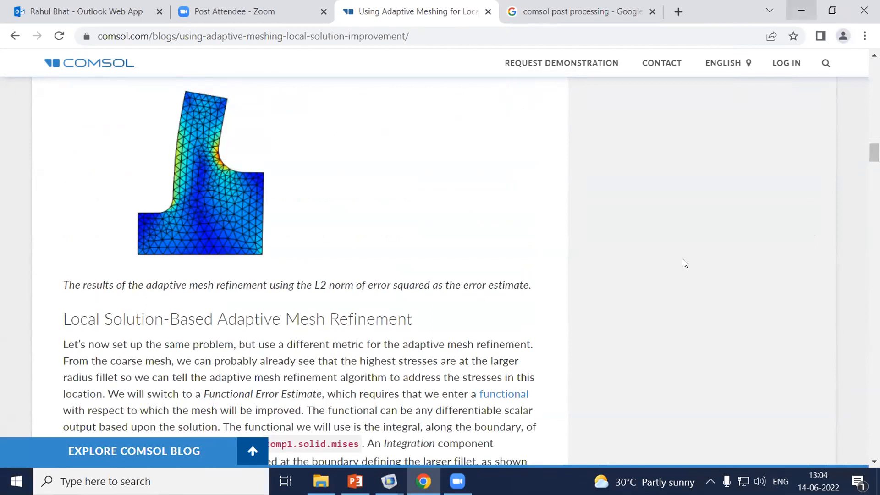
# Return to the COMSOL Blog main page and view its latest posts.
pyautogui.scroll(10, 683, 261)
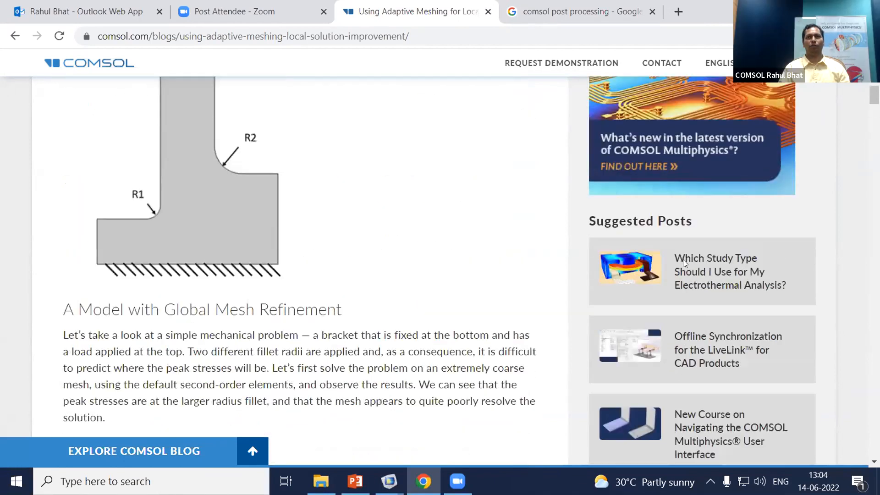
pyautogui.scroll(10, 682, 259)
pyautogui.click(723, 92)
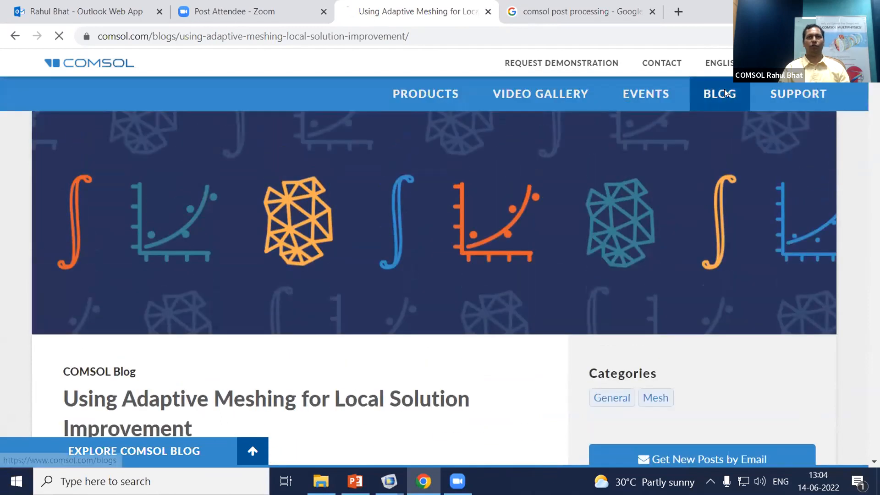
pyautogui.scroll(-4, 398, 373)
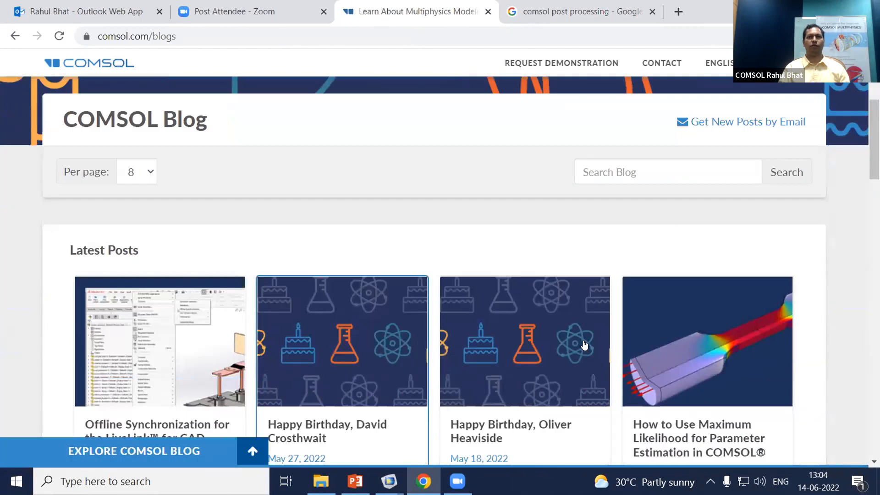